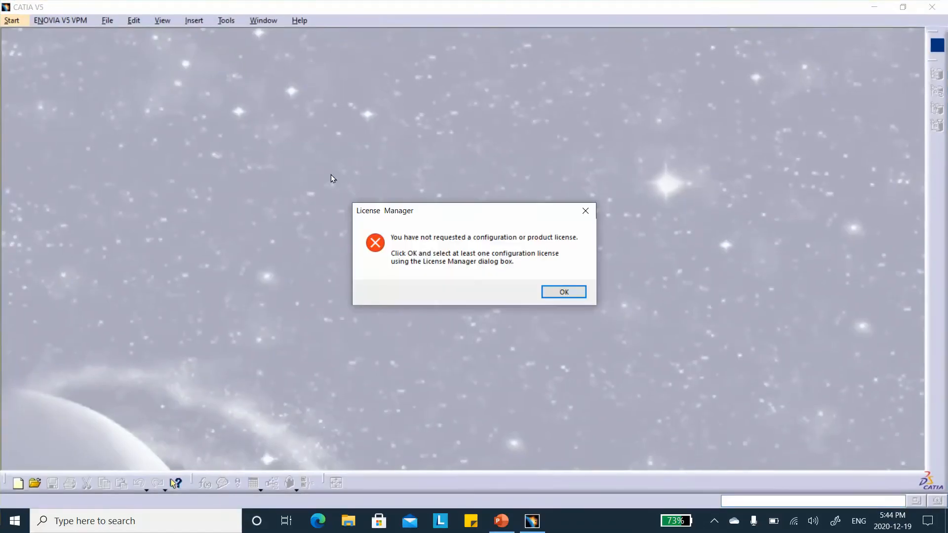
# - Dismiss the license message, License Manager and welcome dialog, and close the empty product document
pyautogui.click(577, 291)
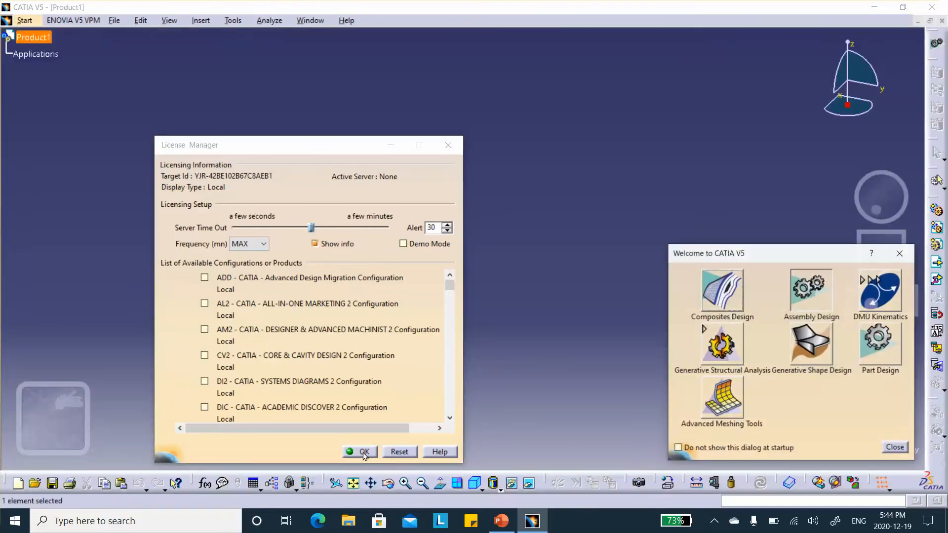
pyautogui.click(901, 447)
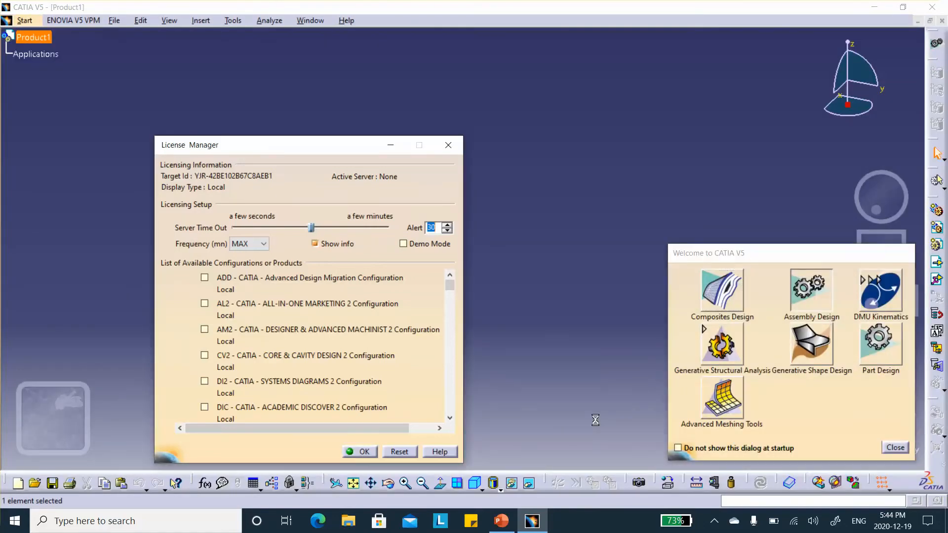
pyautogui.click(356, 451)
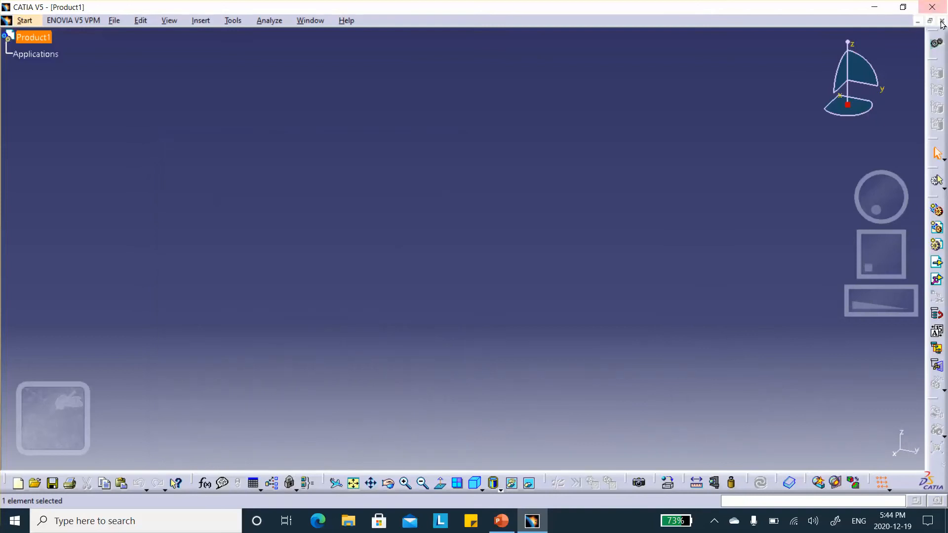
pyautogui.click(942, 20)
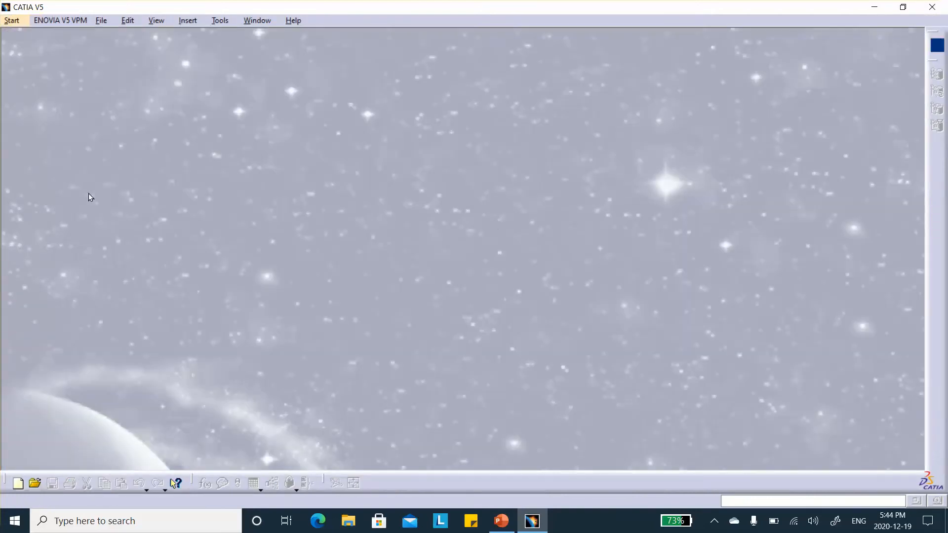
# - Start a new material library in the Material Library workbench
pyautogui.click(11, 21)
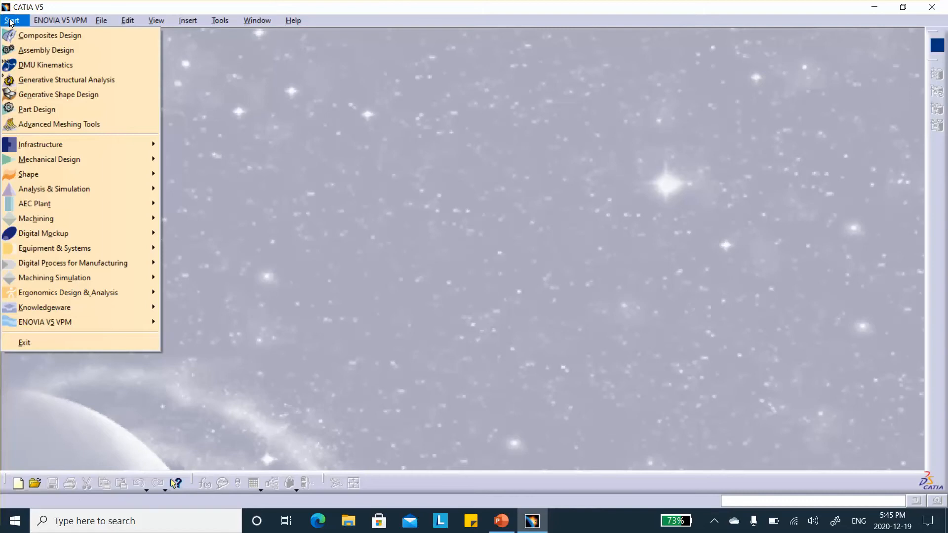
pyautogui.moveTo(36, 145)
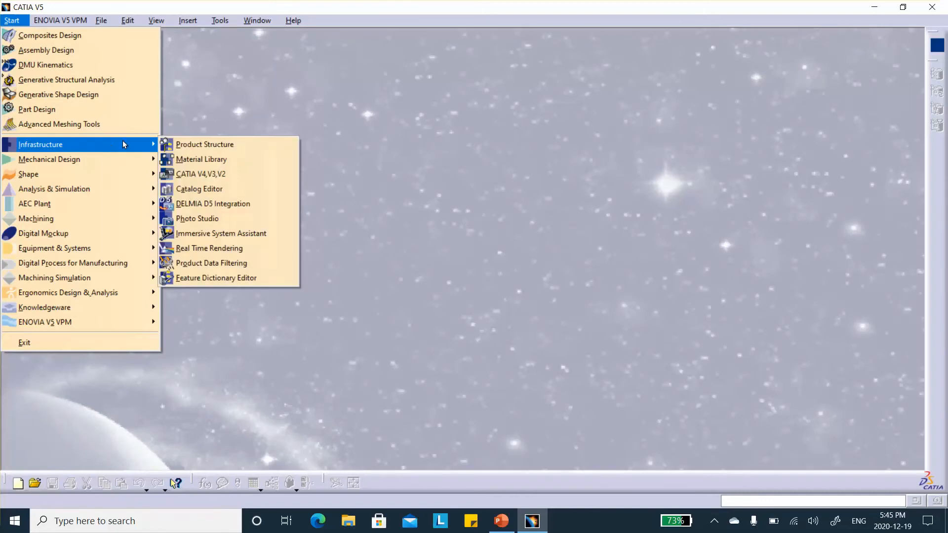
pyautogui.click(199, 164)
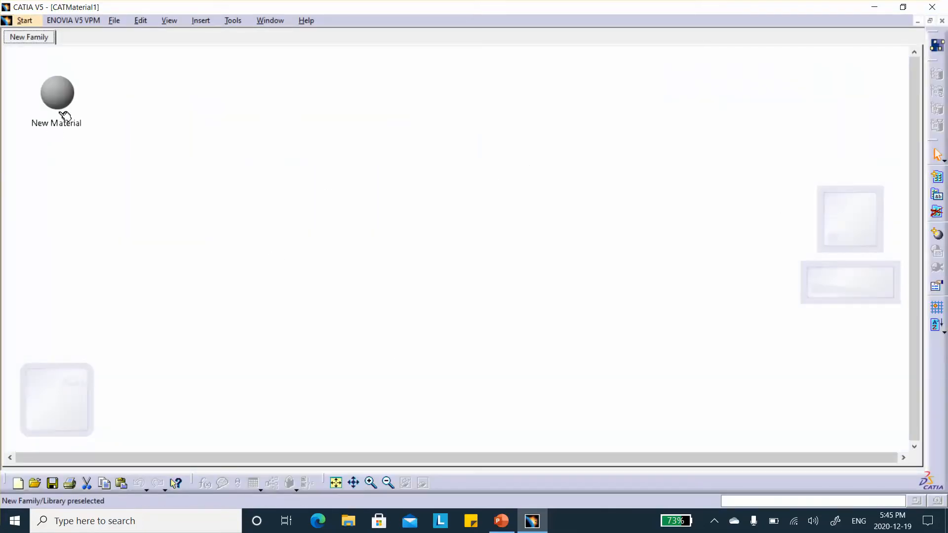
# - Rename the new material in the library as Drive-Shaft and apply the change
pyautogui.rightClick(56, 89)
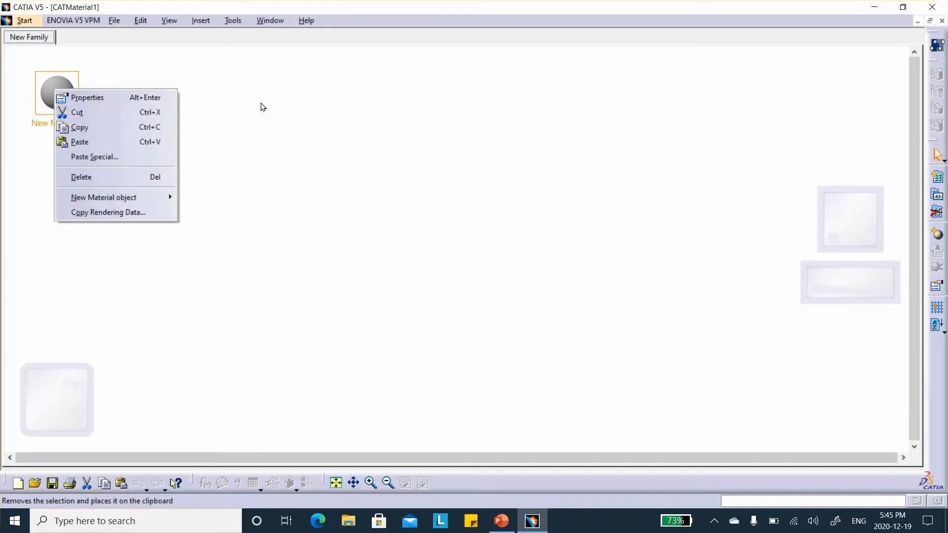
pyautogui.click(262, 104)
pyautogui.doubleClick(61, 96)
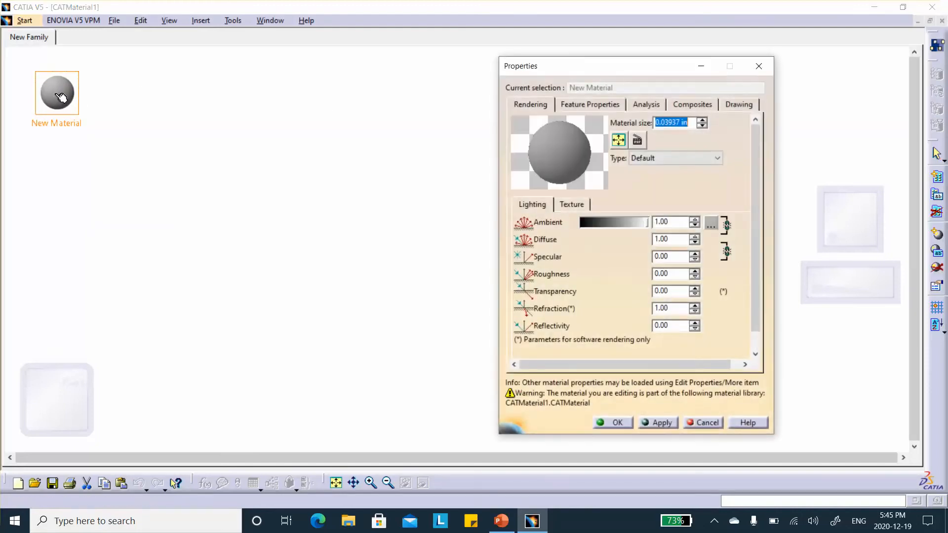
pyautogui.click(600, 105)
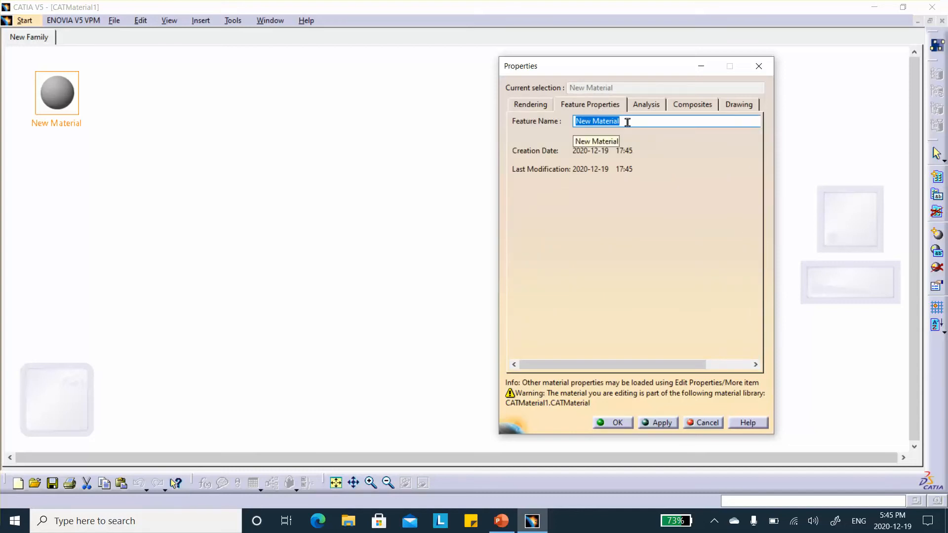
pyautogui.write('Drive-Shaft')
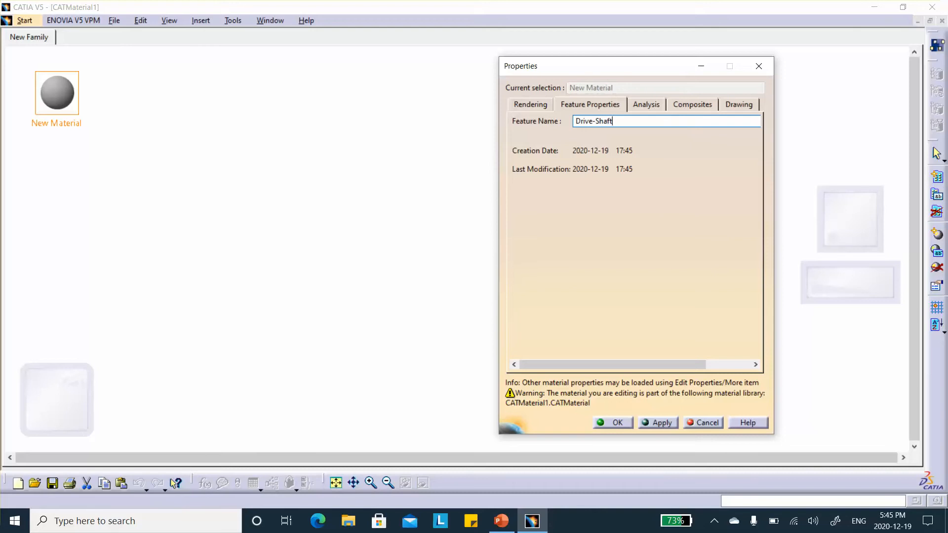
pyautogui.click(657, 423)
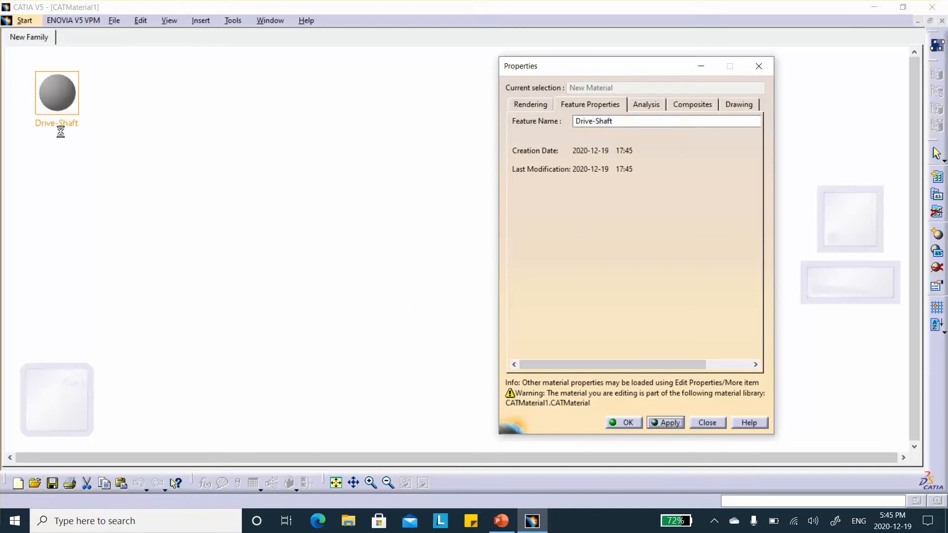
# - Add composite properties to the Drive-Shaft material and set its material type to Uni directional
pyautogui.click(695, 105)
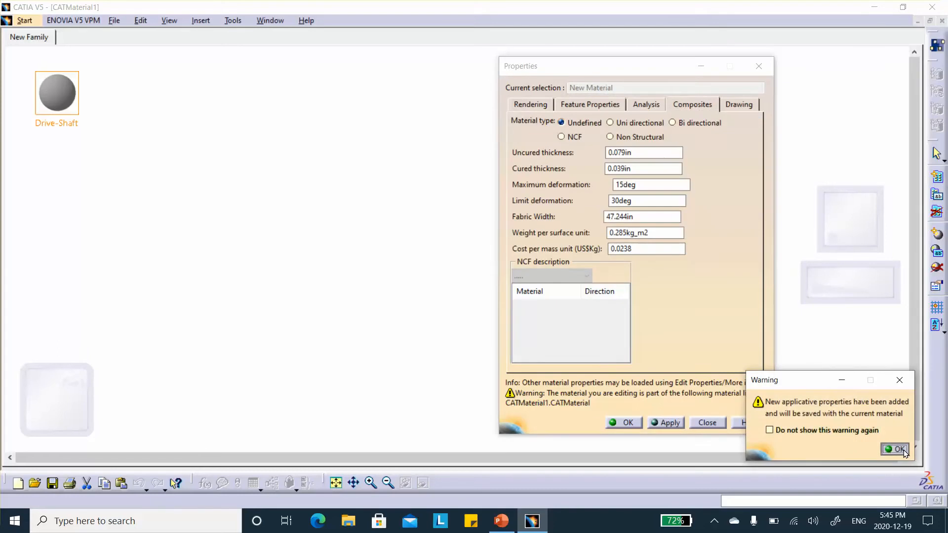
pyautogui.click(895, 450)
pyautogui.click(613, 123)
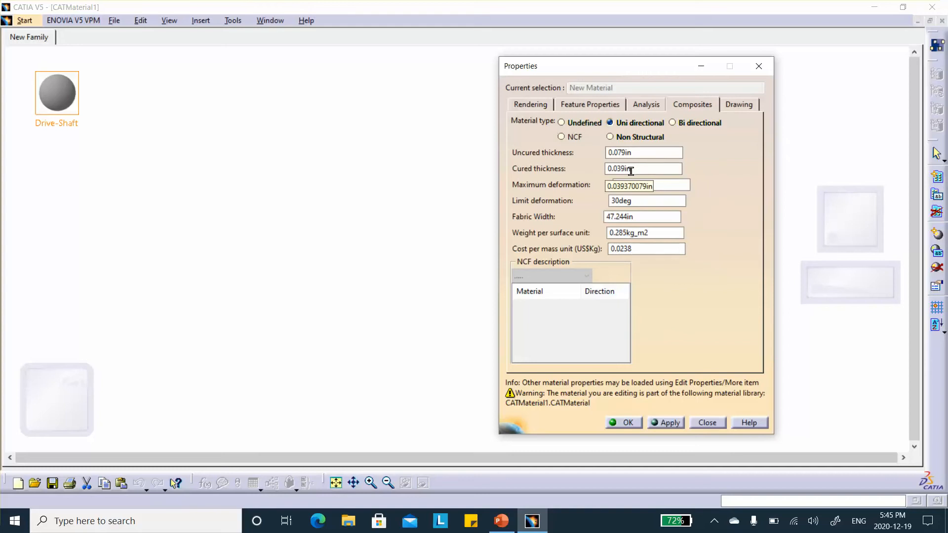
# - Set the material's cured thickness to 0.1 in, checking the ply thickness in the PowerPoint slide, and apply it
pyautogui.moveTo(632, 170); pyautogui.dragTo(607, 168)
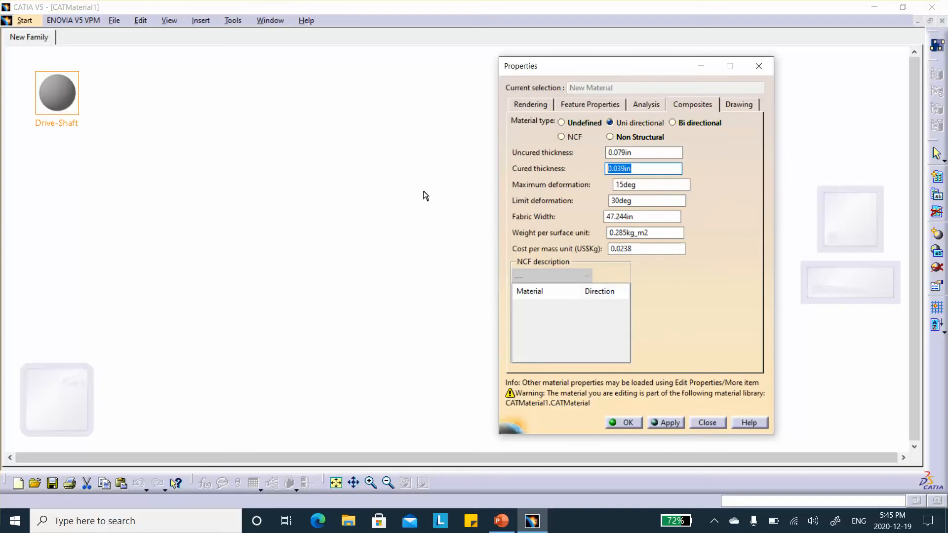
pyautogui.write('0')
pyautogui.click(512, 522)
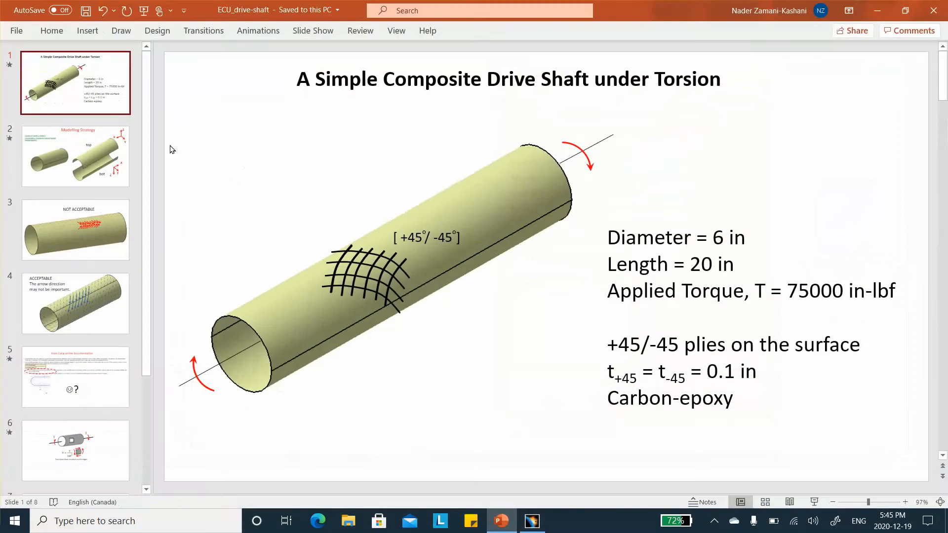
pyautogui.click(878, 10)
pyautogui.click(623, 169)
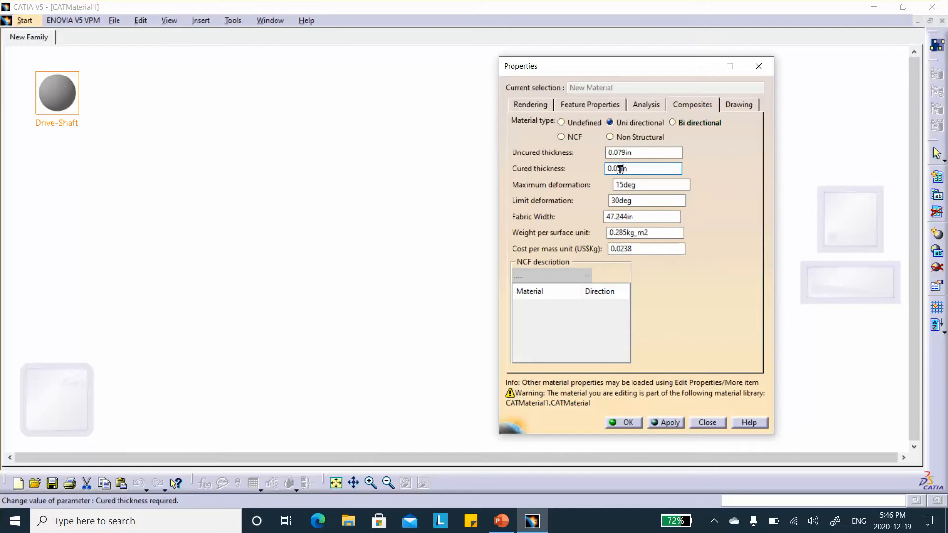
pyautogui.press('BackSpace')
pyautogui.press('BackSpace')
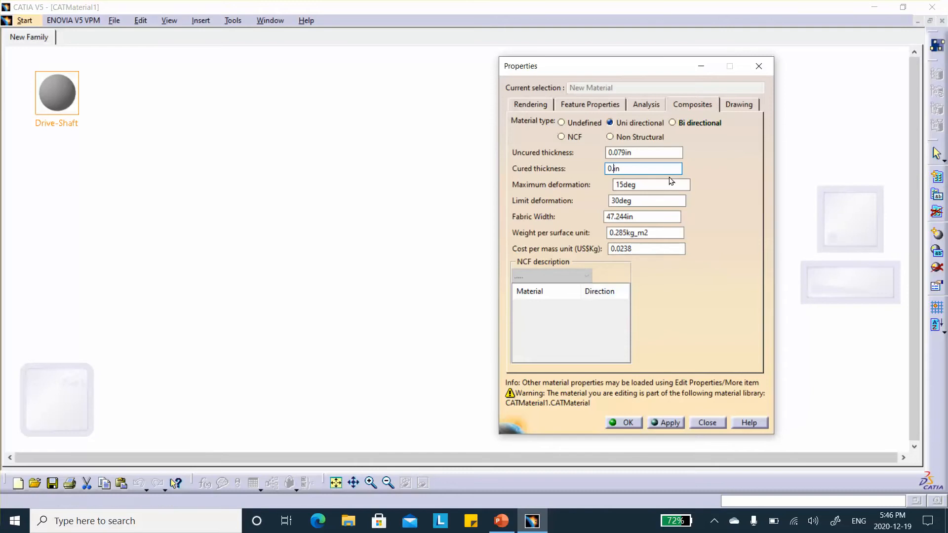
pyautogui.write('1')
pyautogui.click(668, 423)
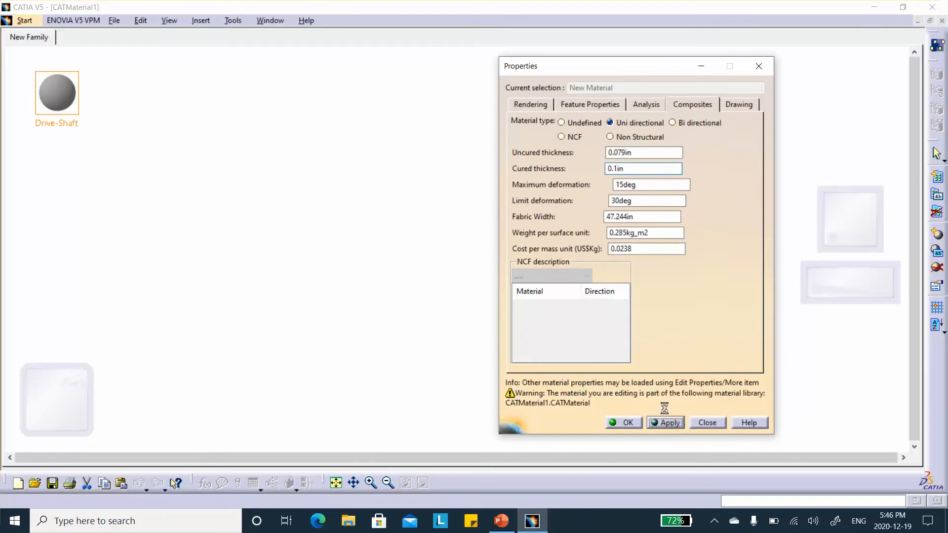
# - Define the material's analysis model as Orthotropic Material 2D with a longitudinal Young modulus of 2e+007 psi
pyautogui.click(647, 106)
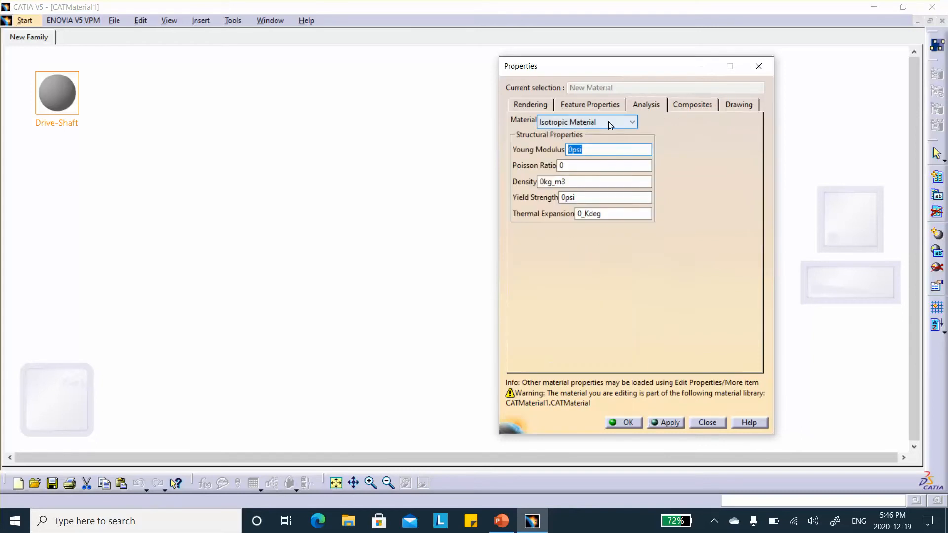
pyautogui.click(633, 123)
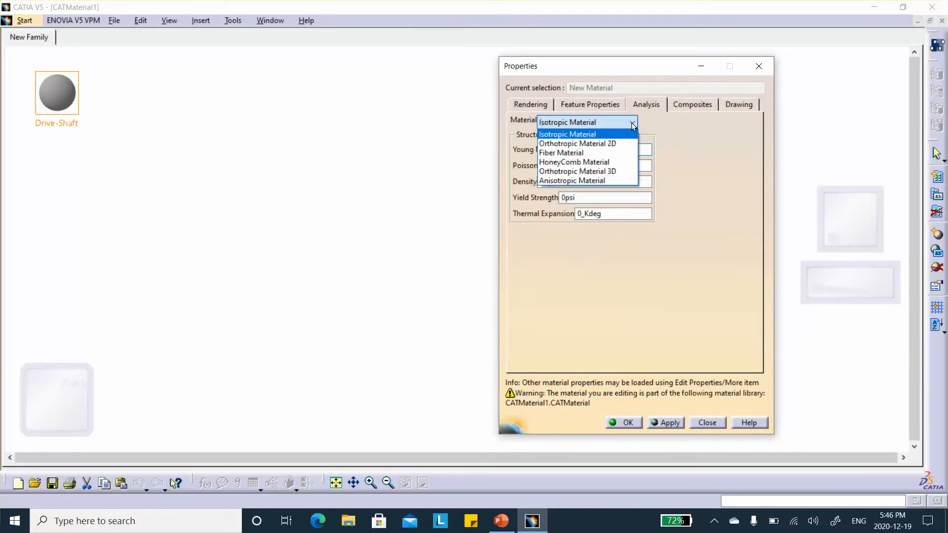
pyautogui.click(611, 145)
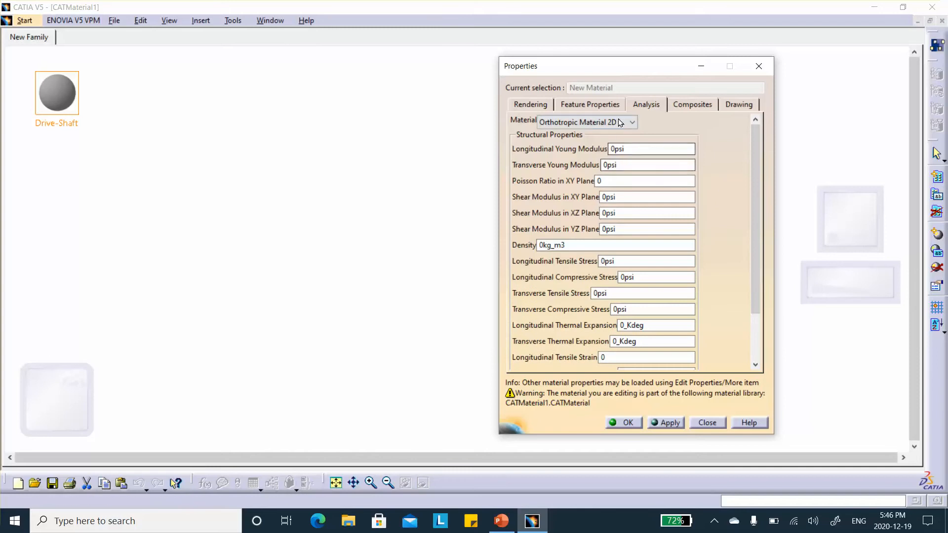
pyautogui.click(627, 149)
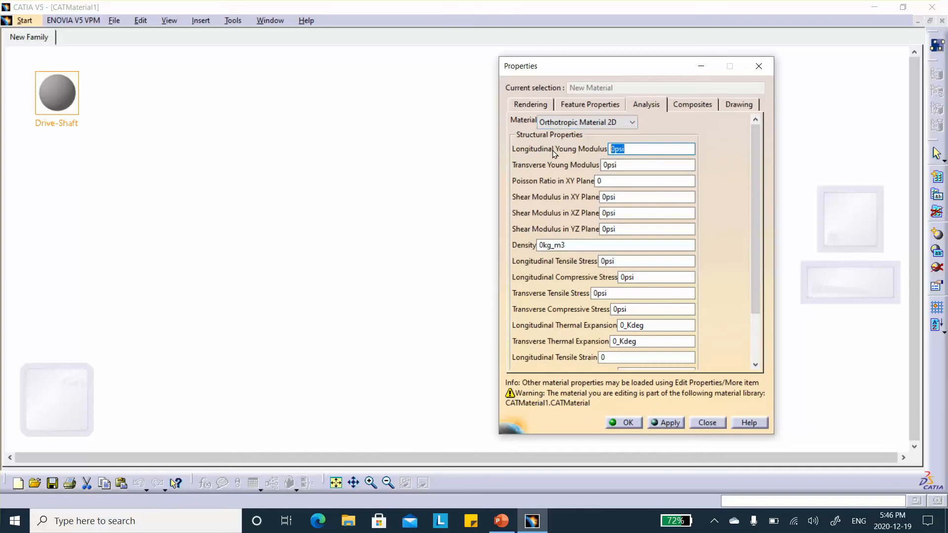
pyautogui.write('2')
pyautogui.write('007')
pyautogui.click(623, 164)
pyautogui.moveTo(622, 164); pyautogui.dragTo(577, 161)
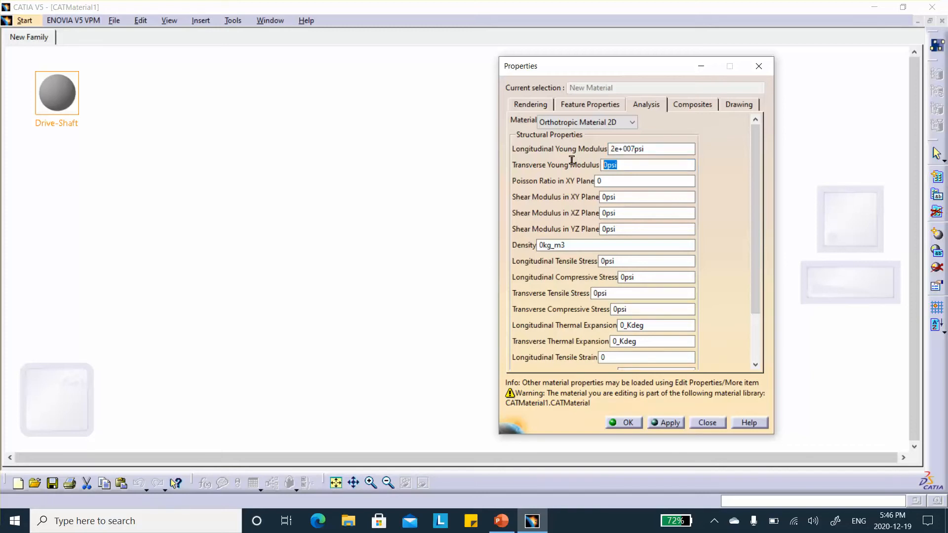
pyautogui.write('1.eE6')
pyautogui.moveTo(613, 166); pyautogui.dragTo(610, 166)
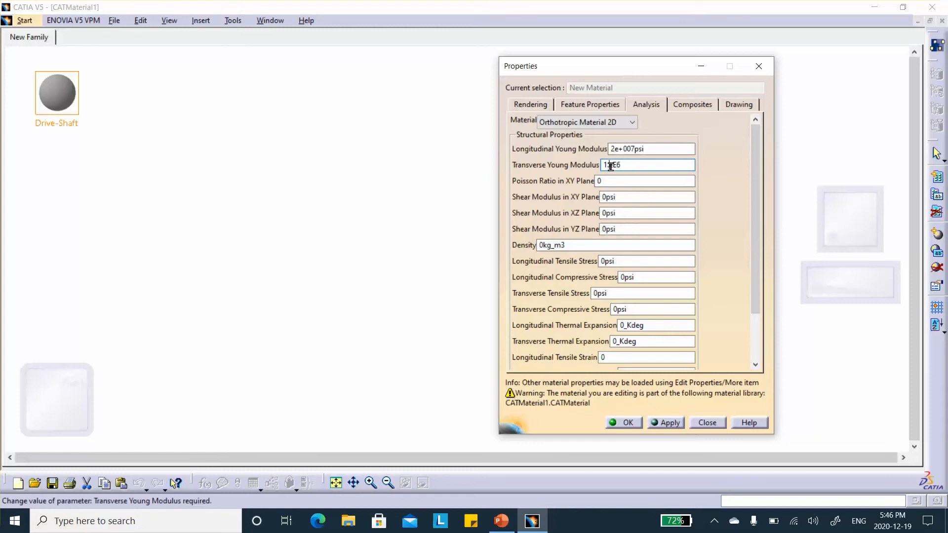
pyautogui.click(643, 180)
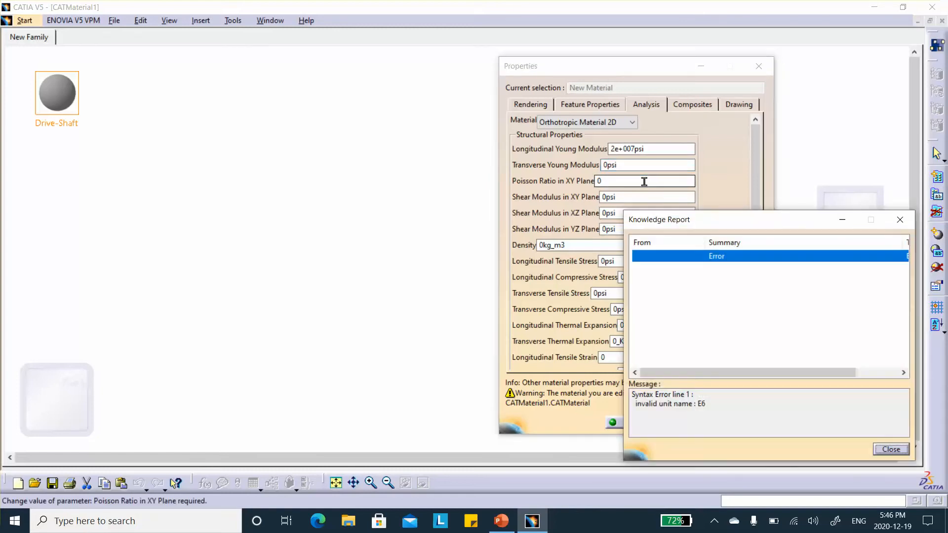
pyautogui.click(892, 449)
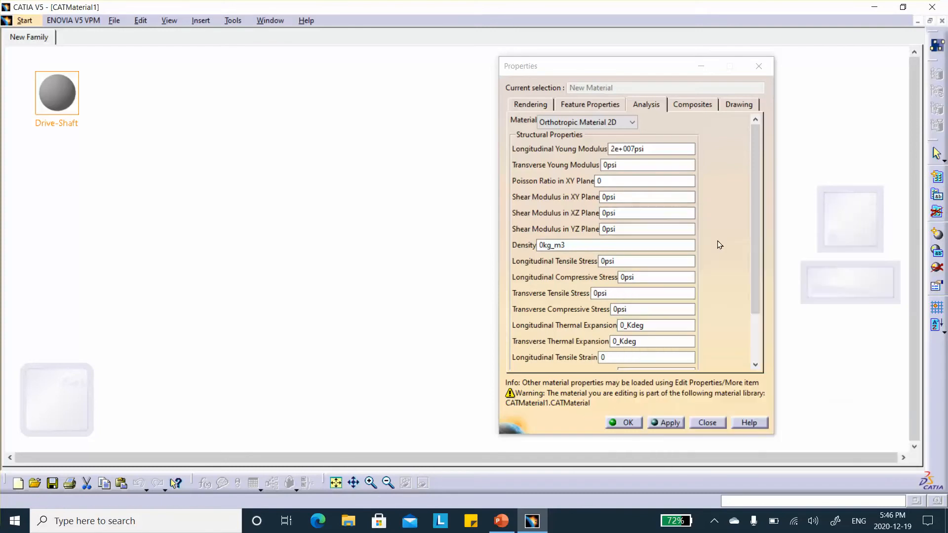
# - Set the transverse Young modulus to 1.2E6 psi and the Poisson ratio in the XY plane to 0.25
pyautogui.write('1.2E6')
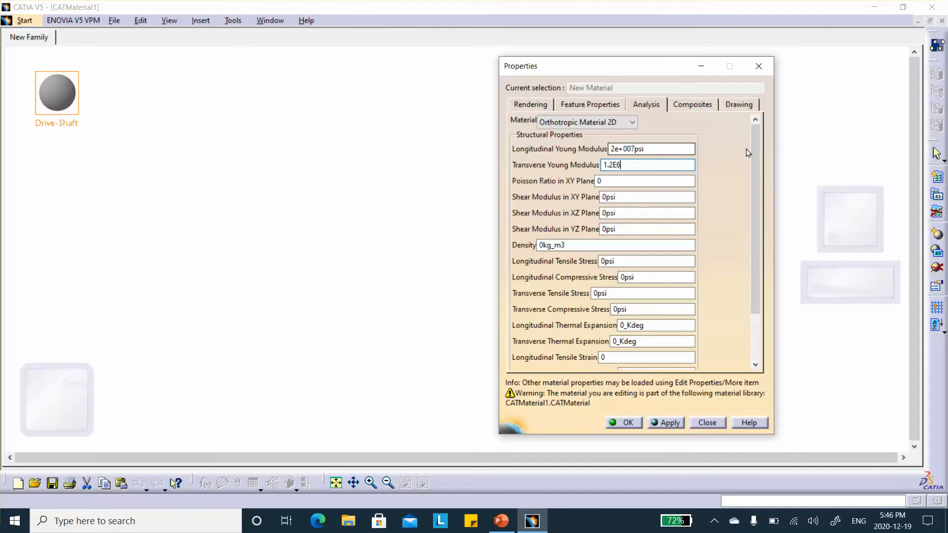
pyautogui.click(641, 183)
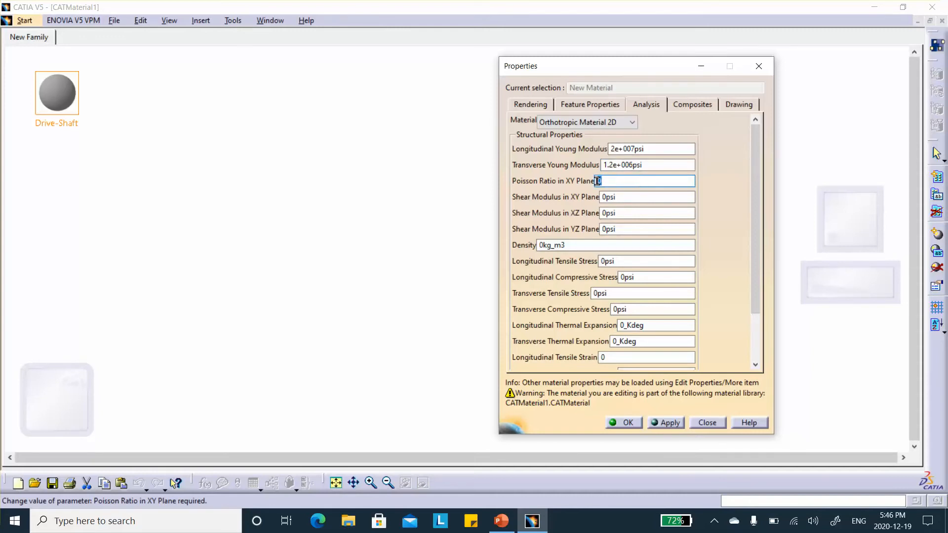
pyautogui.write('.25')
# - Set the shear modulus to 0.8E6 psi in the XY plane and 0.4E6 psi in the XZ plane
pyautogui.click(615, 197)
pyautogui.moveTo(620, 198); pyautogui.dragTo(529, 193)
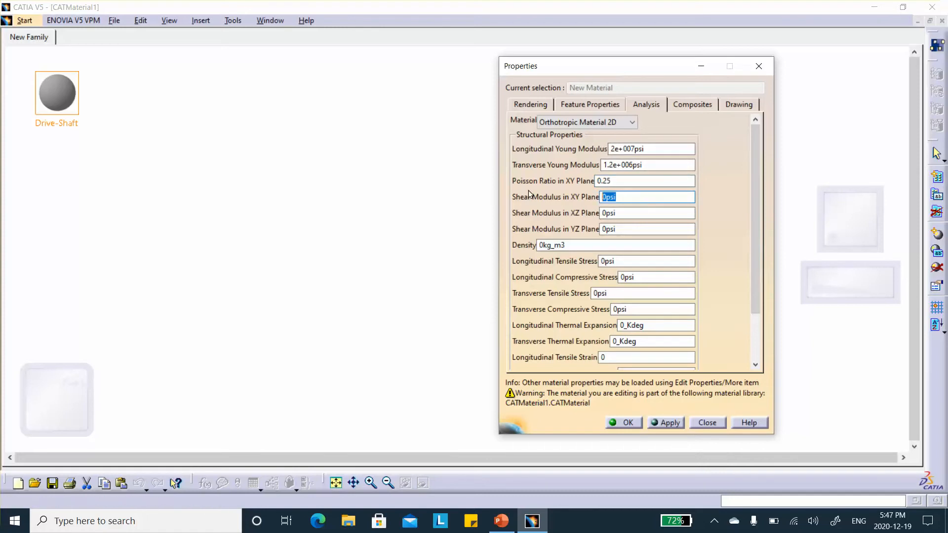
pyautogui.write('0.8E6')
pyautogui.click(617, 212)
pyautogui.moveTo(617, 213); pyautogui.dragTo(579, 215)
pyautogui.write('0.4E')
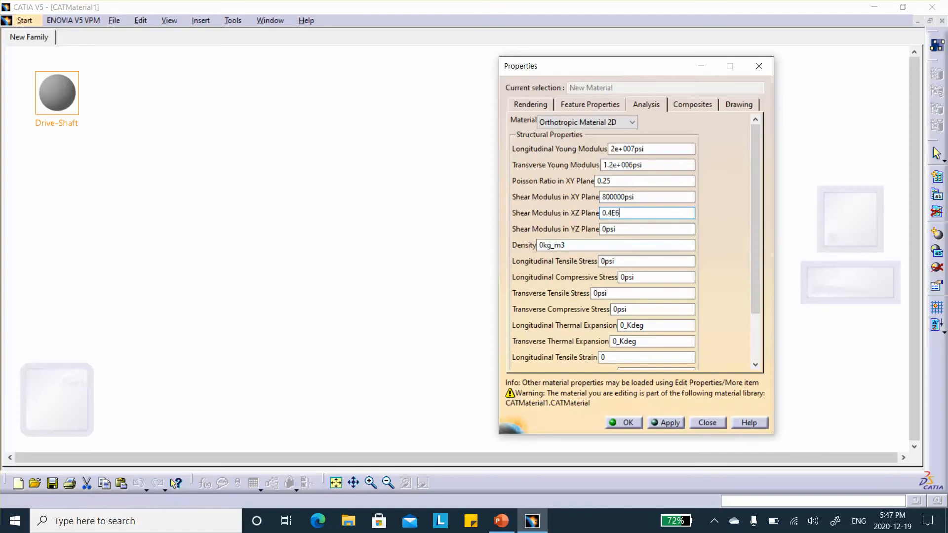
pyautogui.write('6')
# - Set the shear modulus in the YZ plane to 0.4E6 psi and accept the material's properties
pyautogui.click(649, 229)
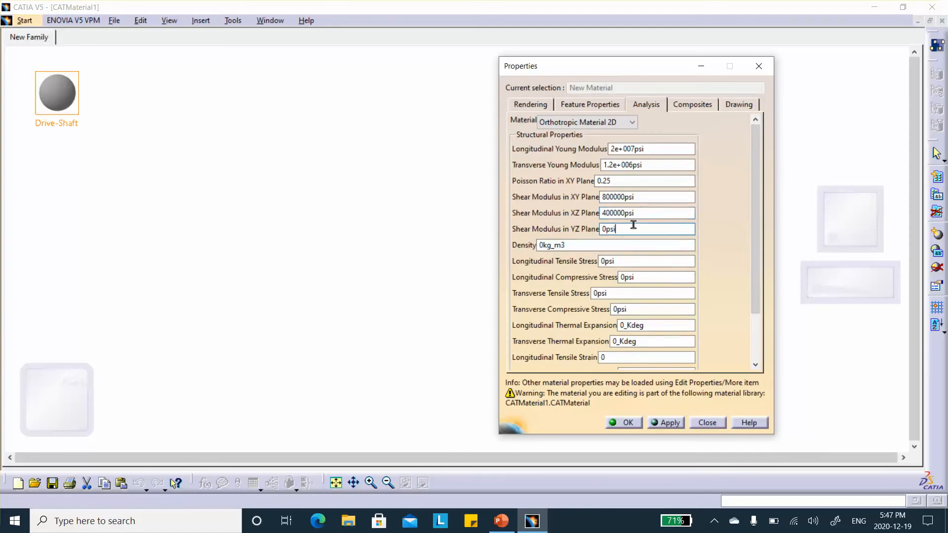
pyautogui.moveTo(634, 229); pyautogui.dragTo(543, 225)
pyautogui.write('0.4E6')
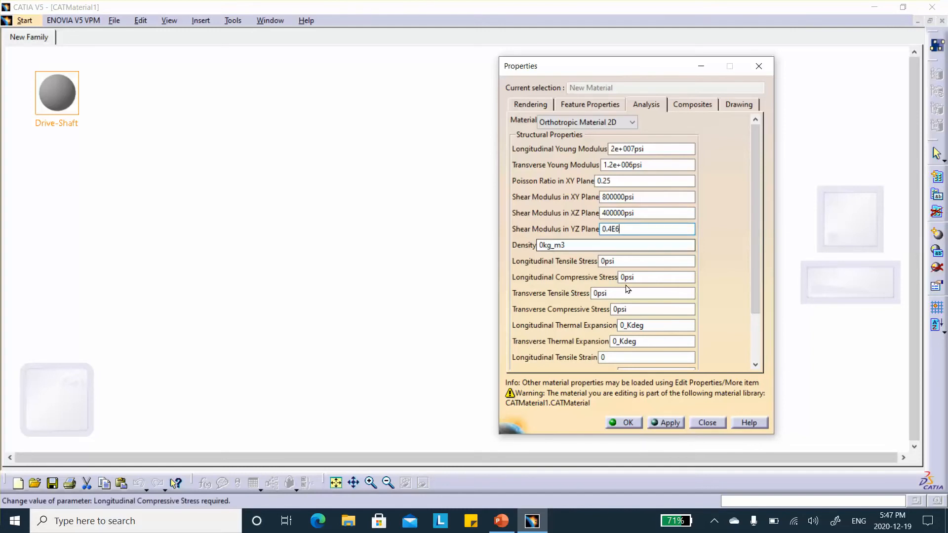
pyautogui.click(664, 422)
pyautogui.click(623, 422)
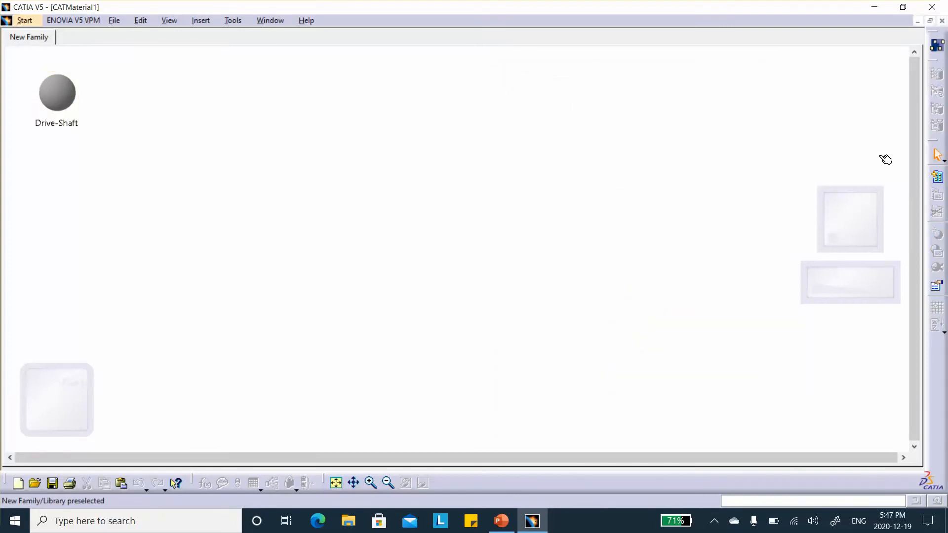
pyautogui.click(937, 177)
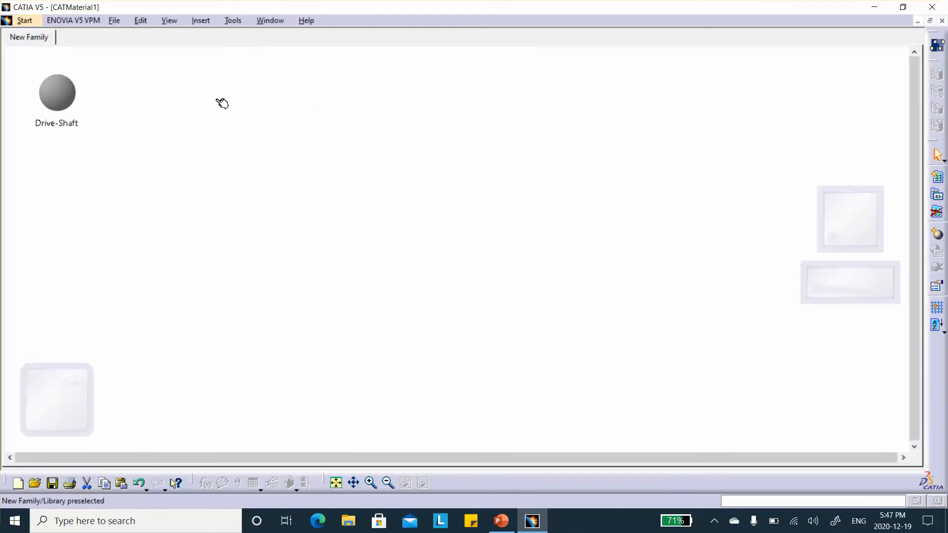
# - Rename the material family as my-family
pyautogui.click(936, 195)
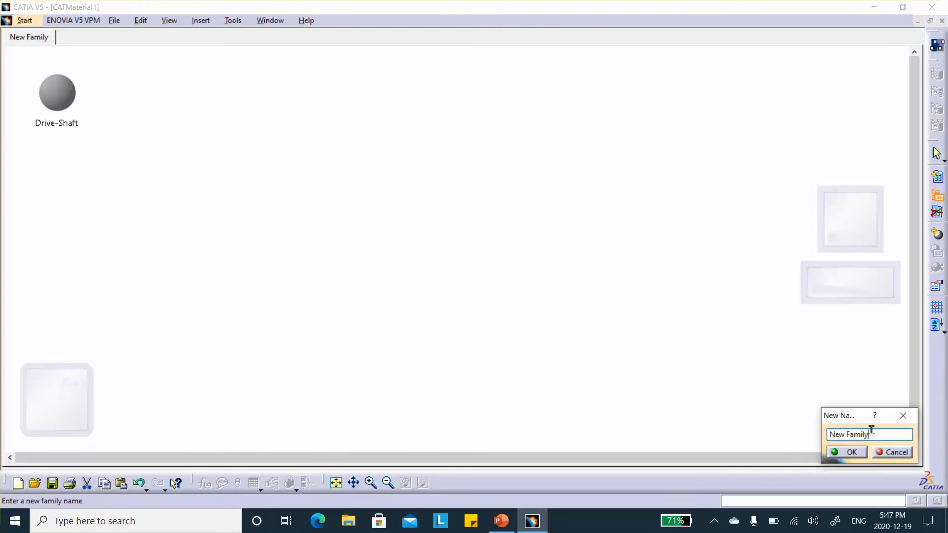
pyautogui.moveTo(870, 434); pyautogui.dragTo(759, 435)
pyautogui.write('my-famo')
pyautogui.click(851, 452)
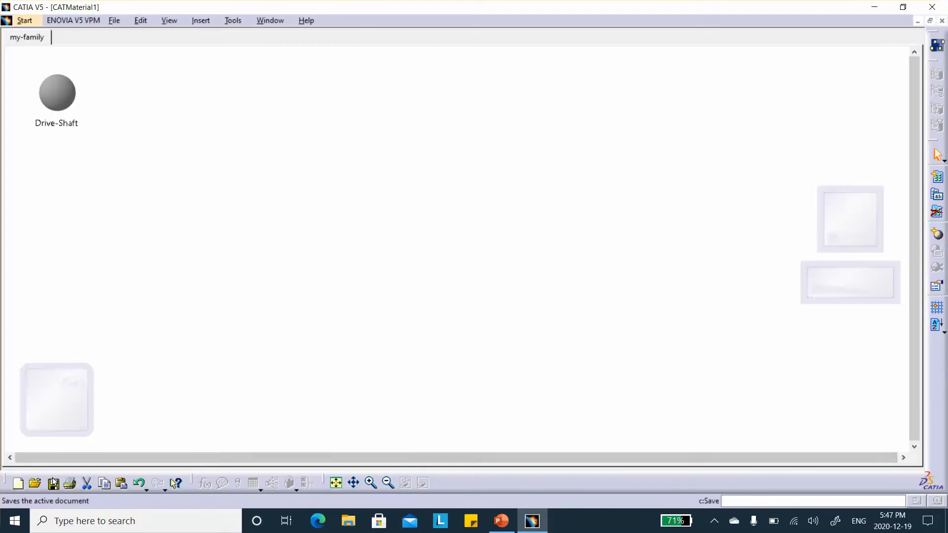
# - Save the material library as my-database in the desktop folder Drive_Shaft_R21_December_19_2020 and close it
pyautogui.click(120, 26)
pyautogui.click(131, 114)
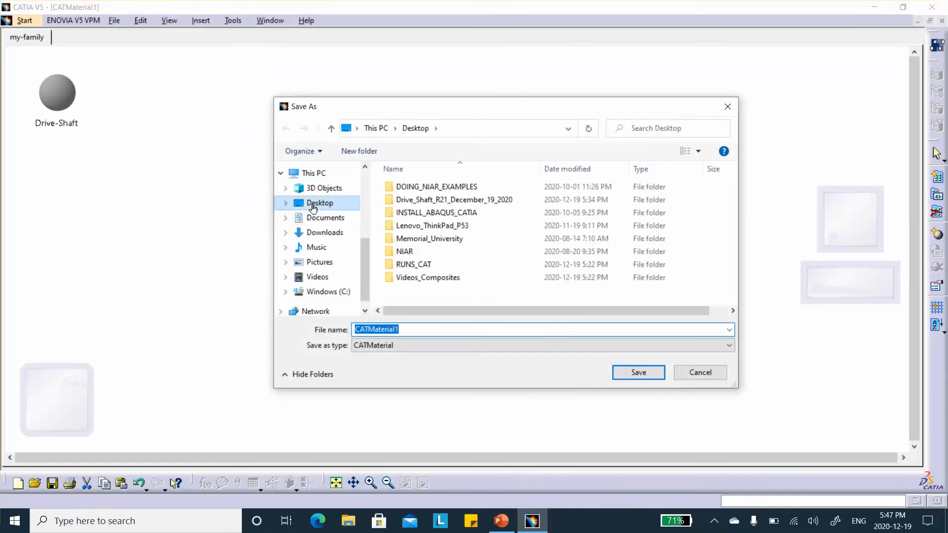
pyautogui.click(312, 208)
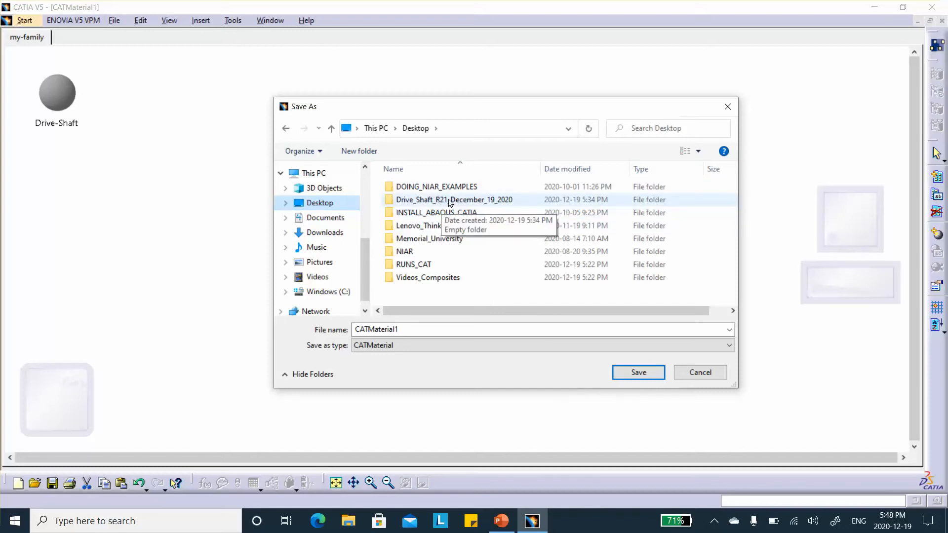
pyautogui.click(480, 201)
pyautogui.doubleClick(480, 201)
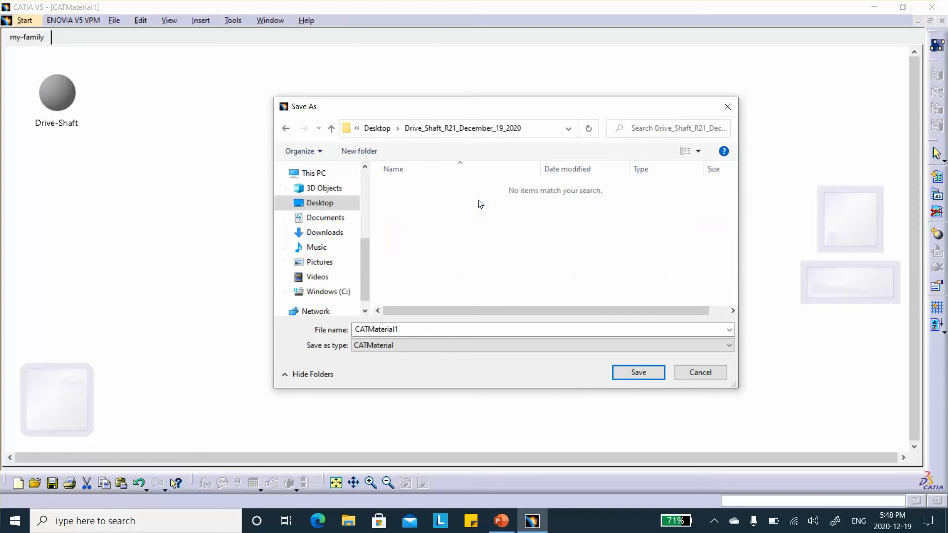
pyautogui.doubleClick(402, 328)
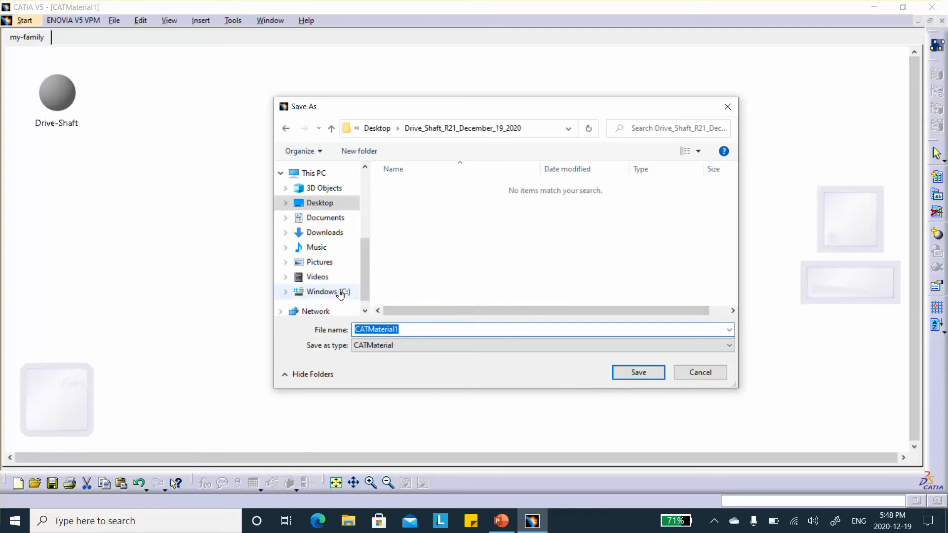
pyautogui.write('my-database')
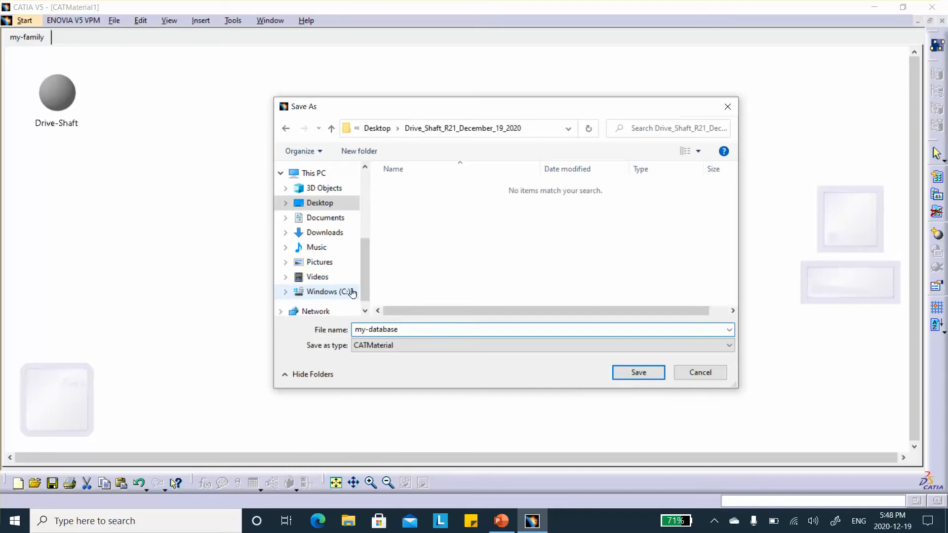
pyautogui.click(637, 372)
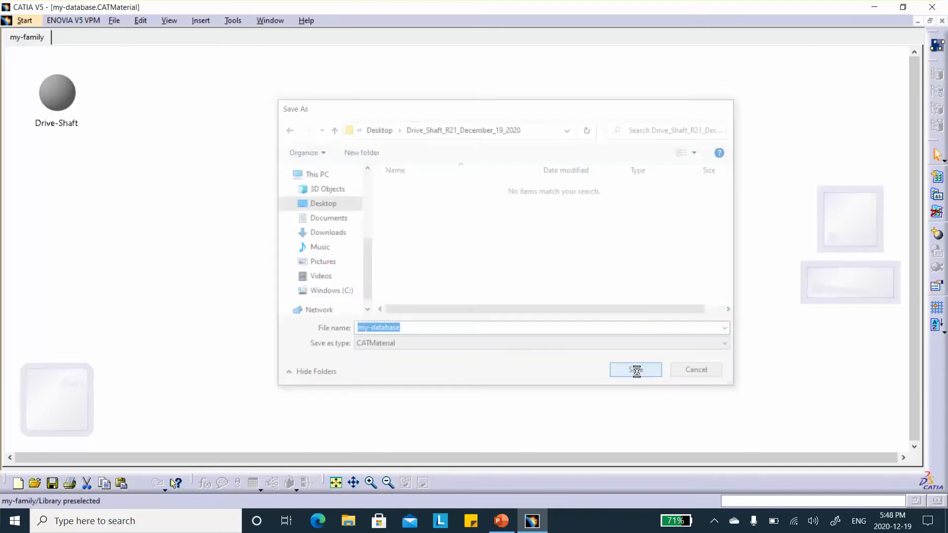
pyautogui.click(944, 21)
# - Check the Drive_Shaft_R21_December_19_2020 desktop folder for the saved my-database file, and return to CATIA
pyautogui.click(878, 8)
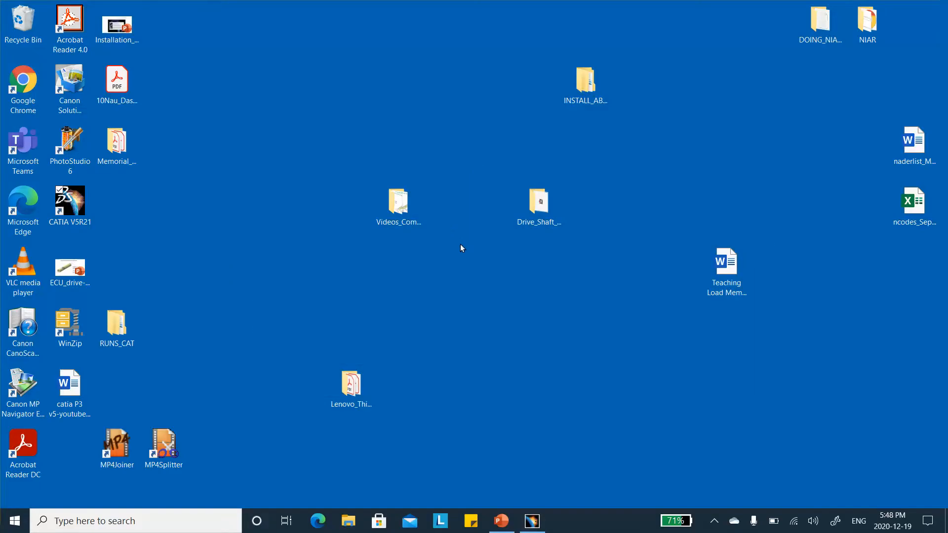
pyautogui.click(537, 207)
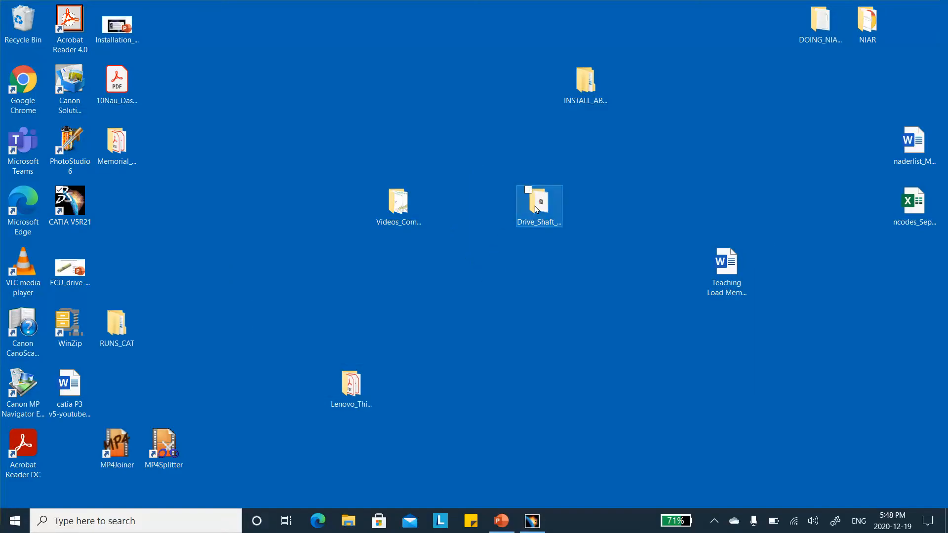
pyautogui.doubleClick(535, 205)
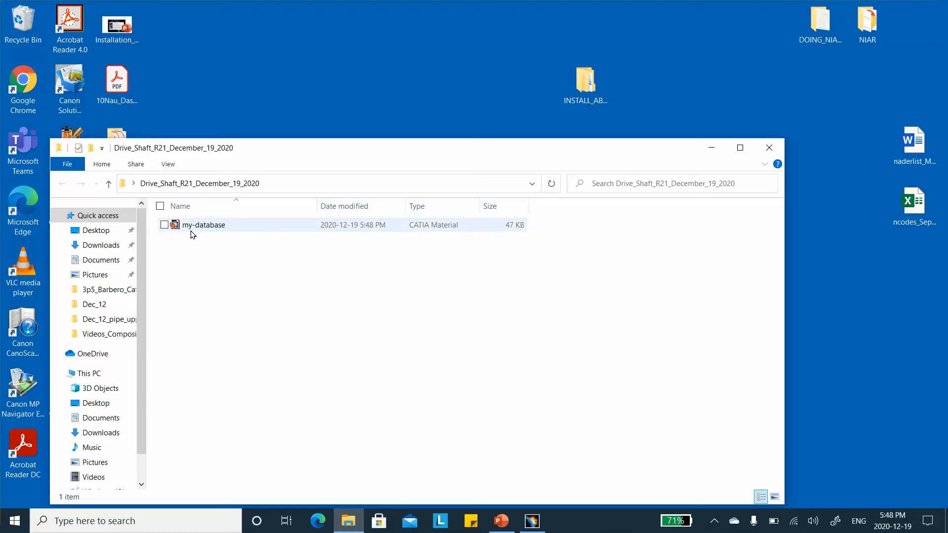
pyautogui.click(769, 148)
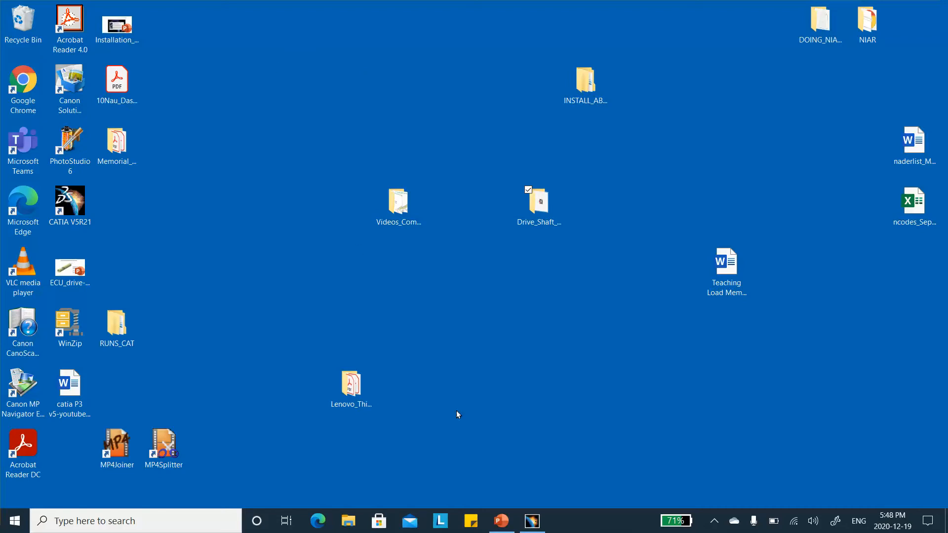
pyautogui.click(532, 526)
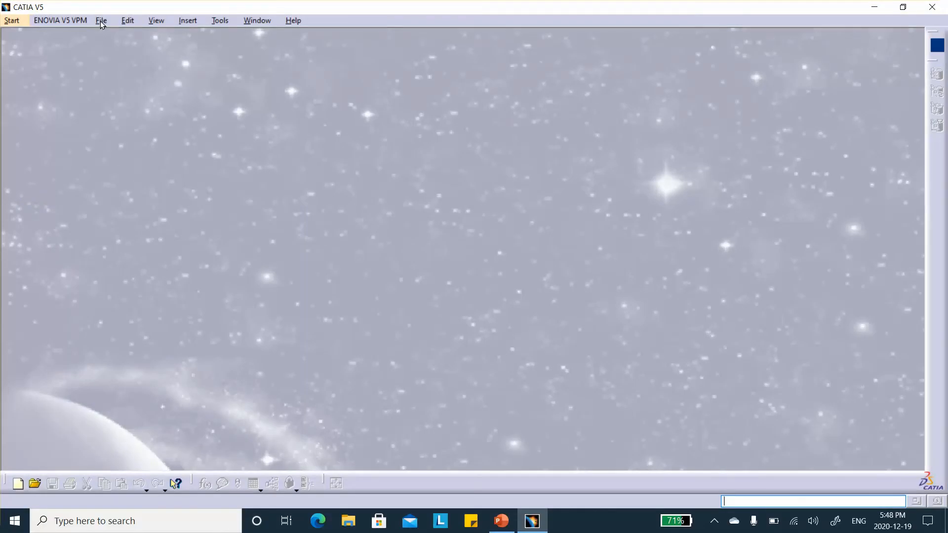
# - Create a new part named Drive-shaft with hybrid design enabled
pyautogui.click(17, 483)
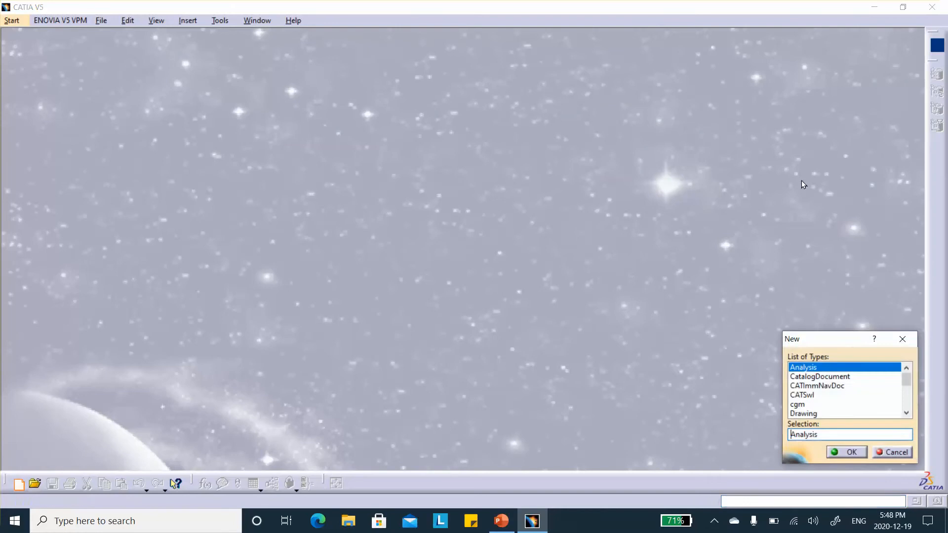
pyautogui.moveTo(912, 387); pyautogui.dragTo(913, 408)
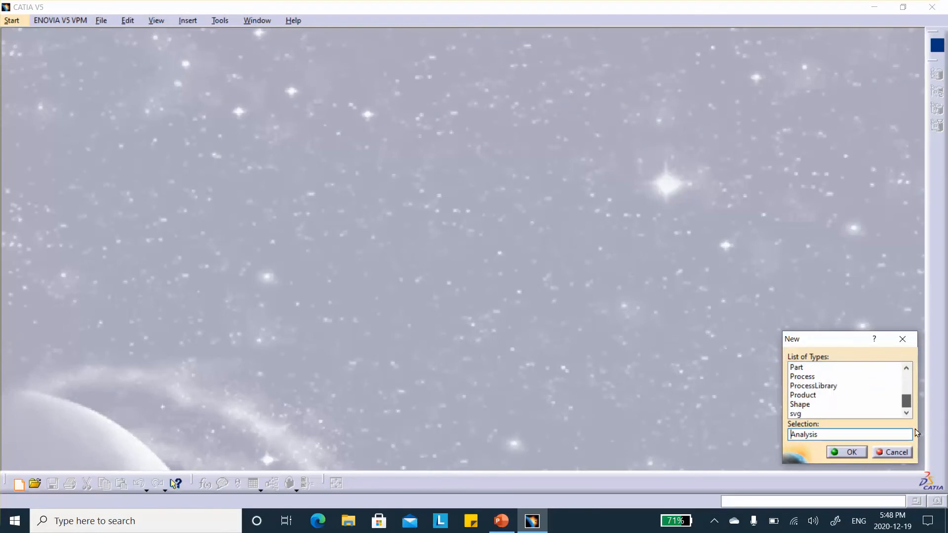
pyautogui.click(797, 367)
pyautogui.click(851, 452)
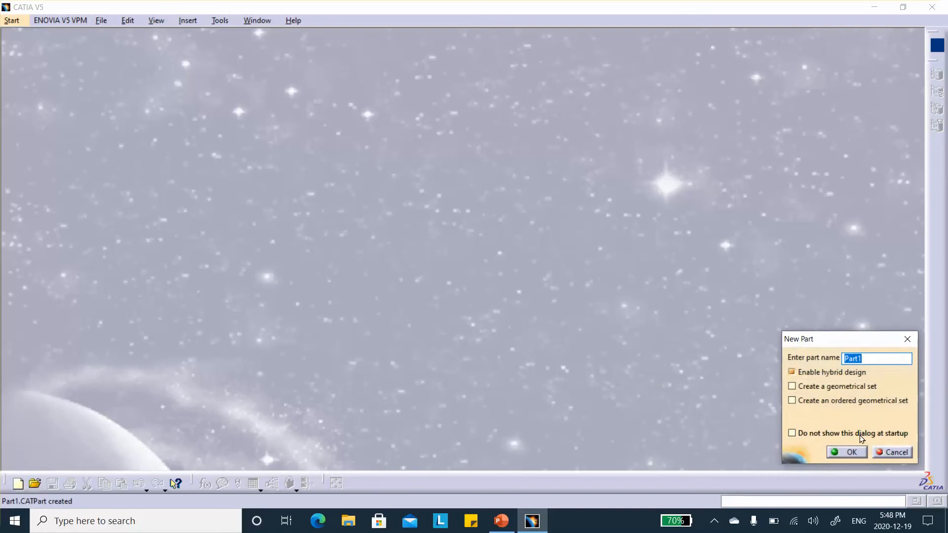
pyautogui.write('Drive-shaft')
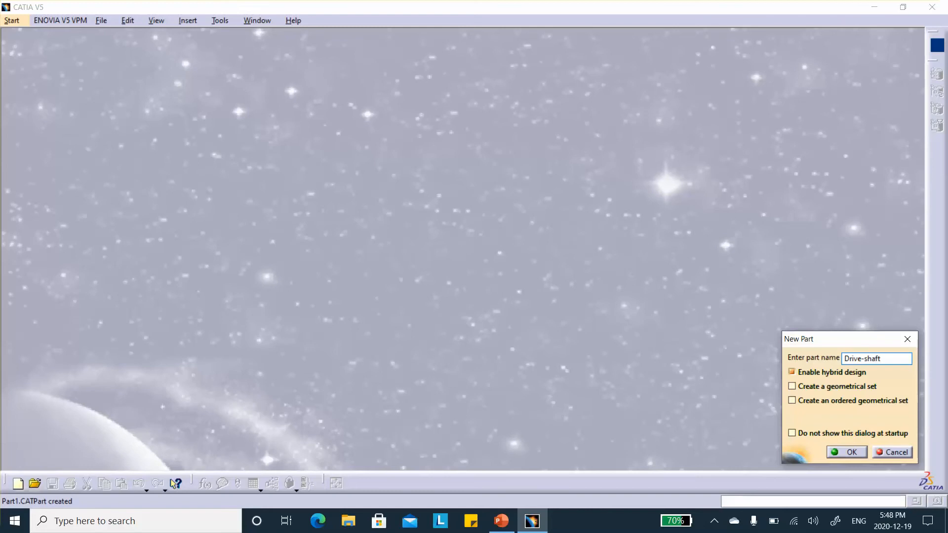
pyautogui.click(838, 450)
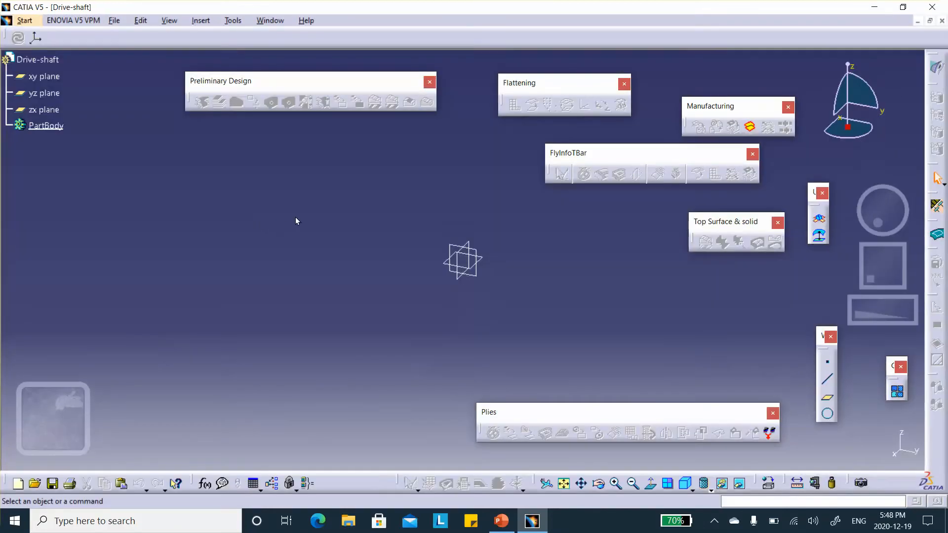
# - Save the part through Save Management as Drive-shaft in the desktop folder Drive_Shaft_R21_December_19_2020
pyautogui.click(114, 21)
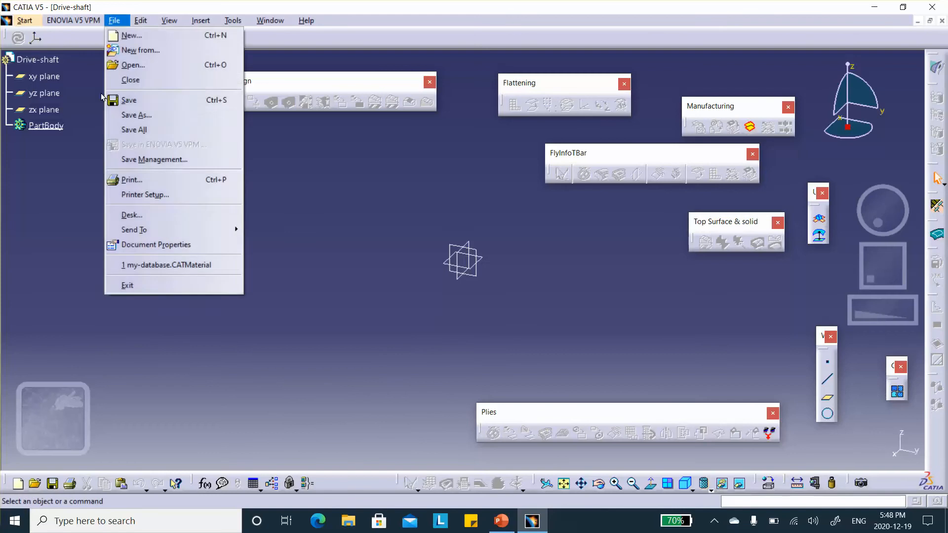
pyautogui.click(148, 157)
pyautogui.click(474, 44)
pyautogui.click(56, 125)
pyautogui.doubleClick(174, 122)
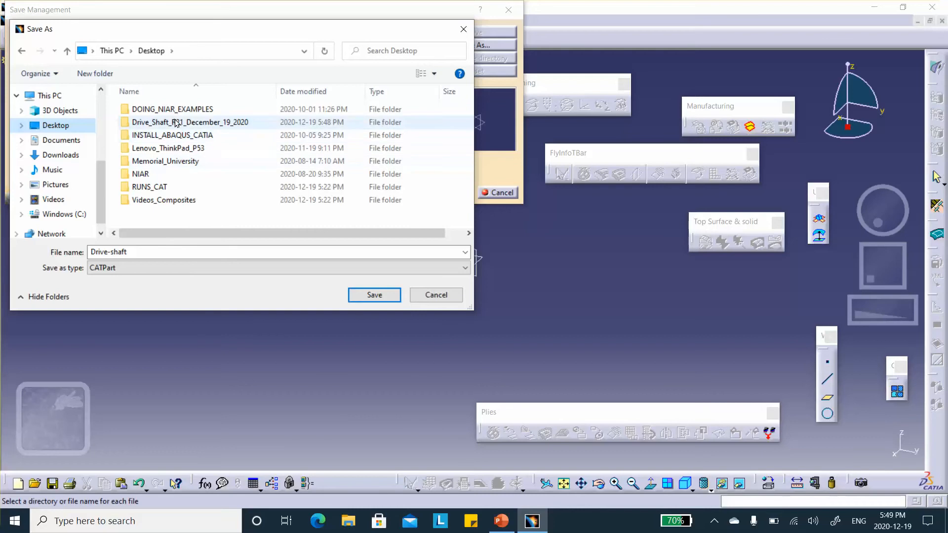
pyautogui.click(375, 294)
pyautogui.click(455, 193)
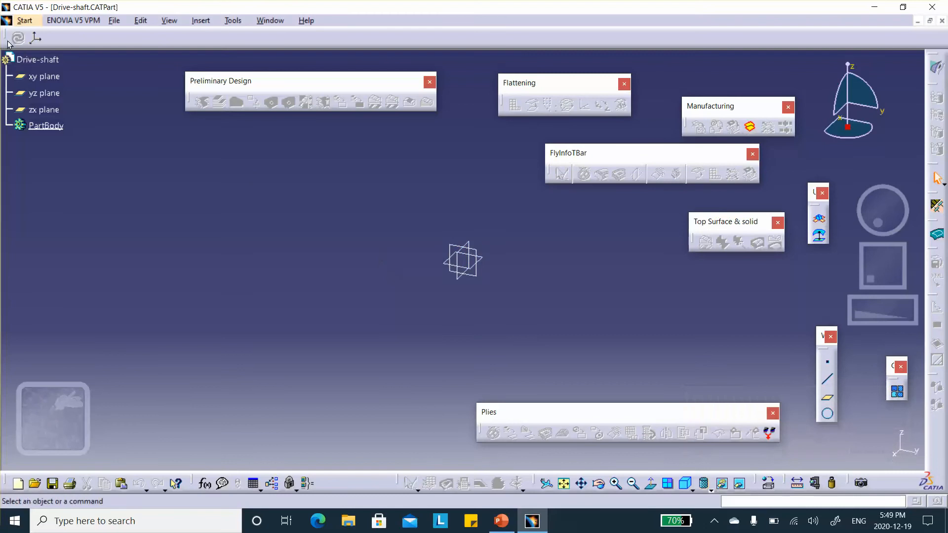
# - Switch to the Generative Shape Design workbench and open a sketch on the yz plane
pyautogui.click(27, 21)
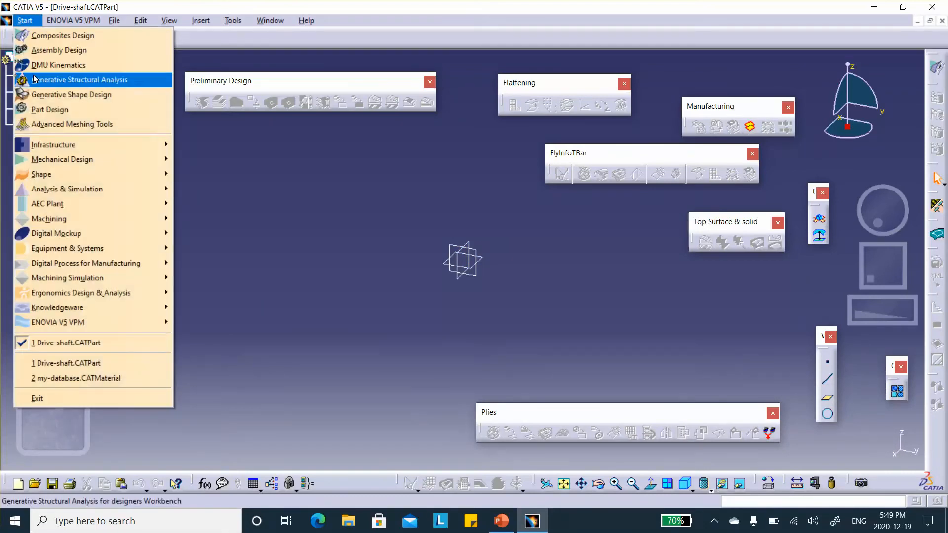
pyautogui.click(38, 95)
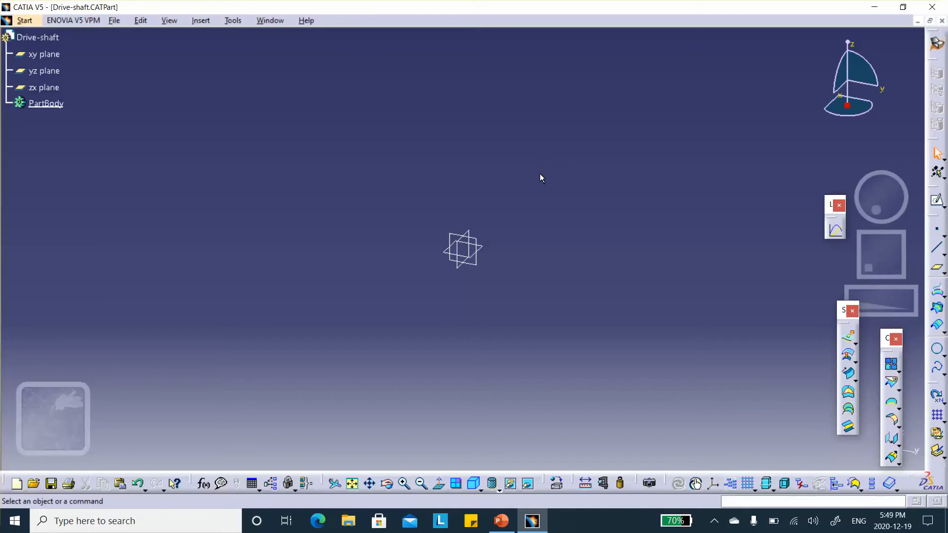
pyautogui.click(480, 246)
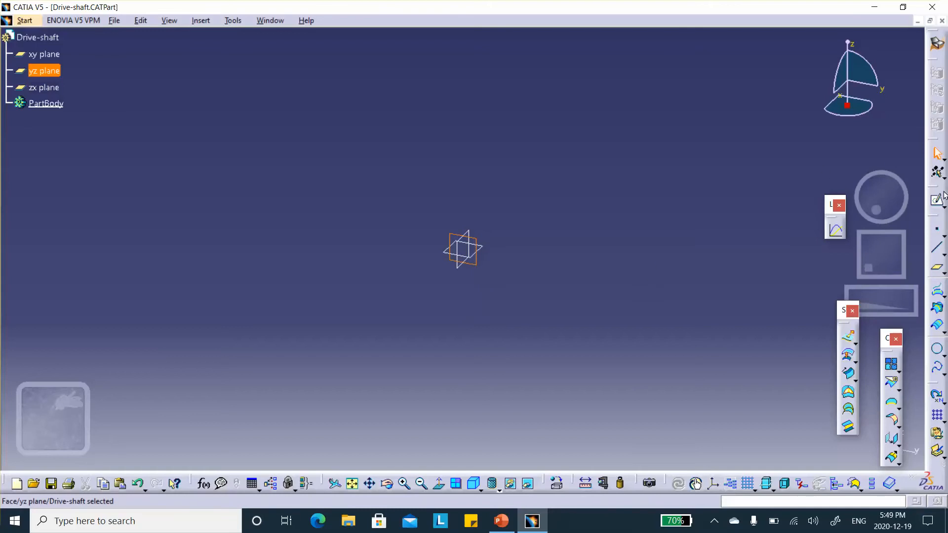
pyautogui.click(835, 230)
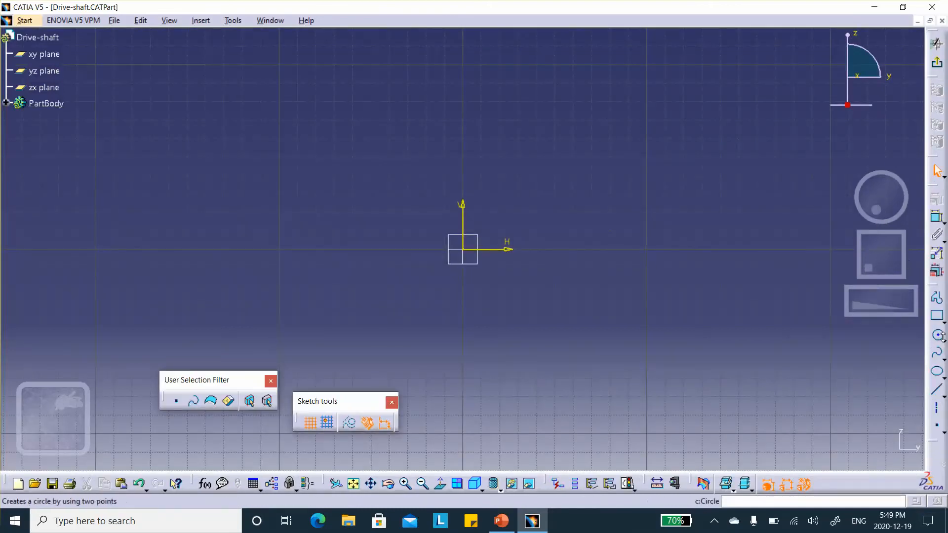
# - Sketch a semicircular arc centred on the origin above the horizontal axis, with a radius of about 3.15 in
pyautogui.click(944, 340)
pyautogui.click(937, 349)
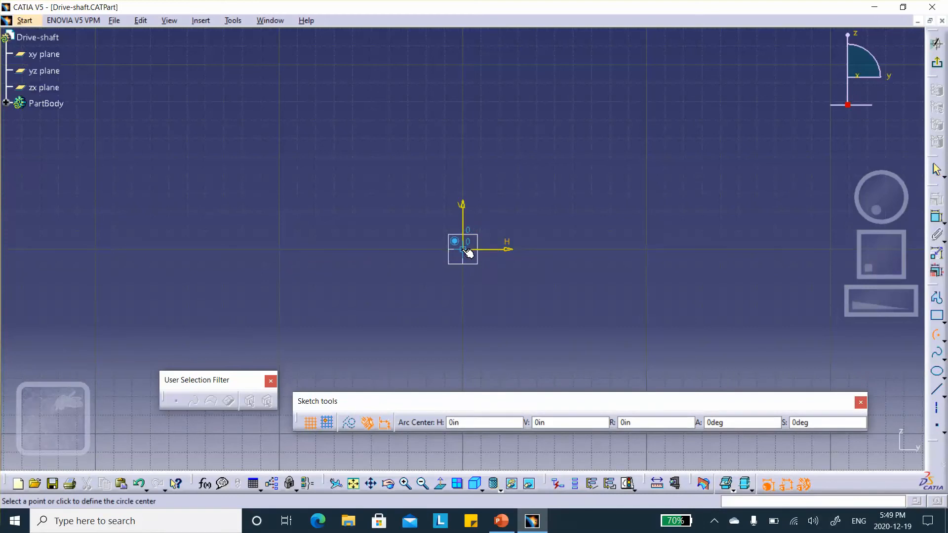
pyautogui.click(467, 251)
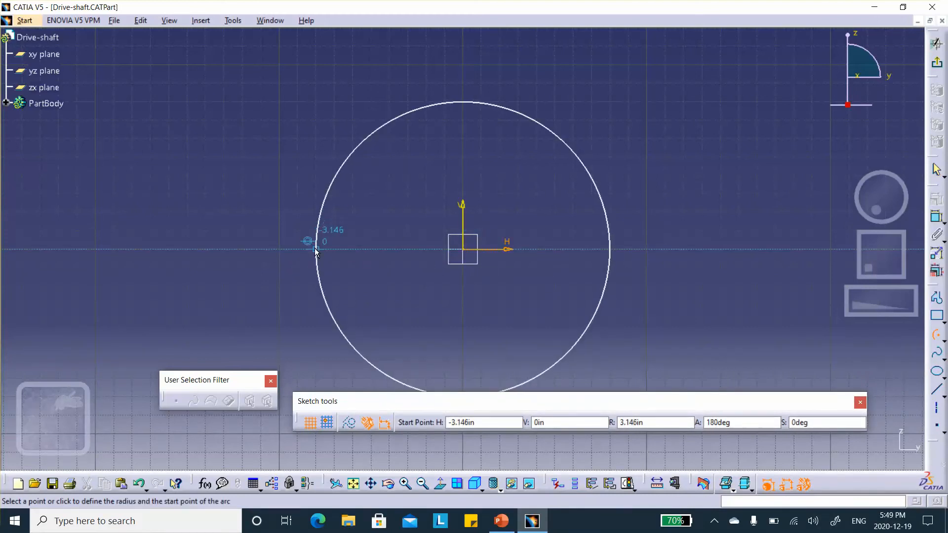
pyautogui.click(315, 248)
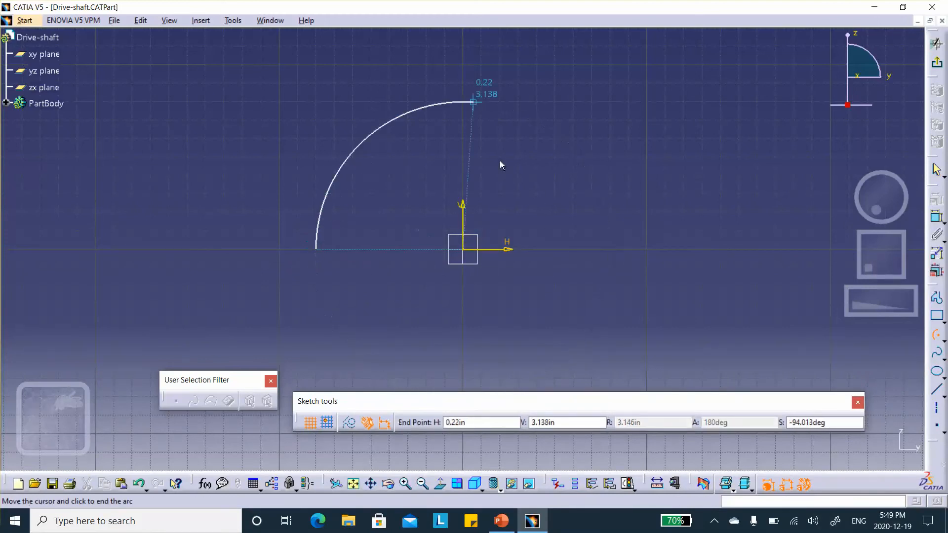
pyautogui.click(574, 249)
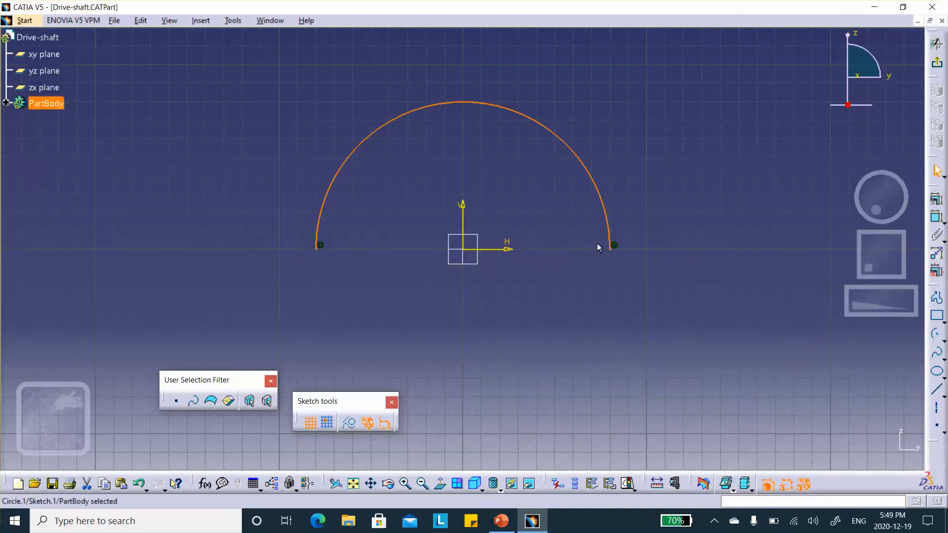
# - Dimension the arc's radius and set it to 3 in
pyautogui.click(937, 218)
pyautogui.click(463, 102)
pyautogui.click(633, 131)
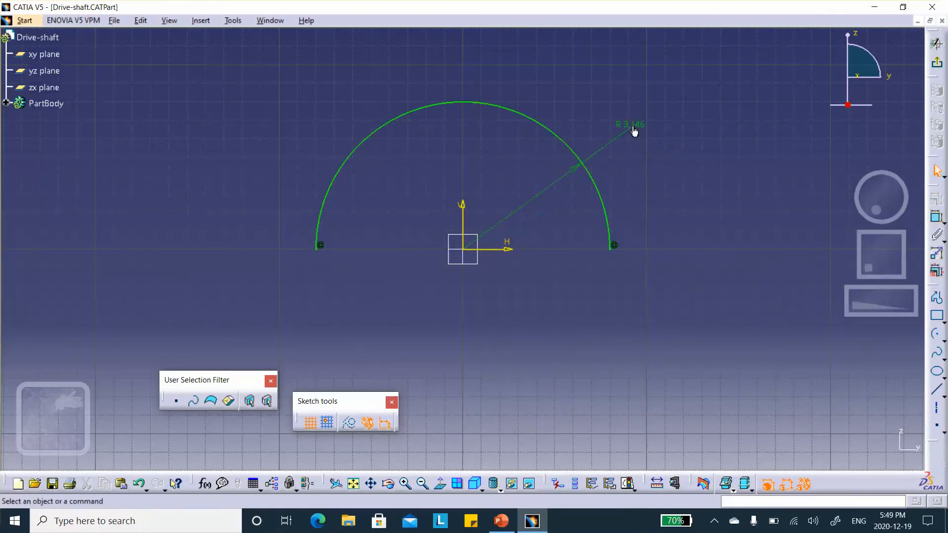
pyautogui.doubleClick(635, 130)
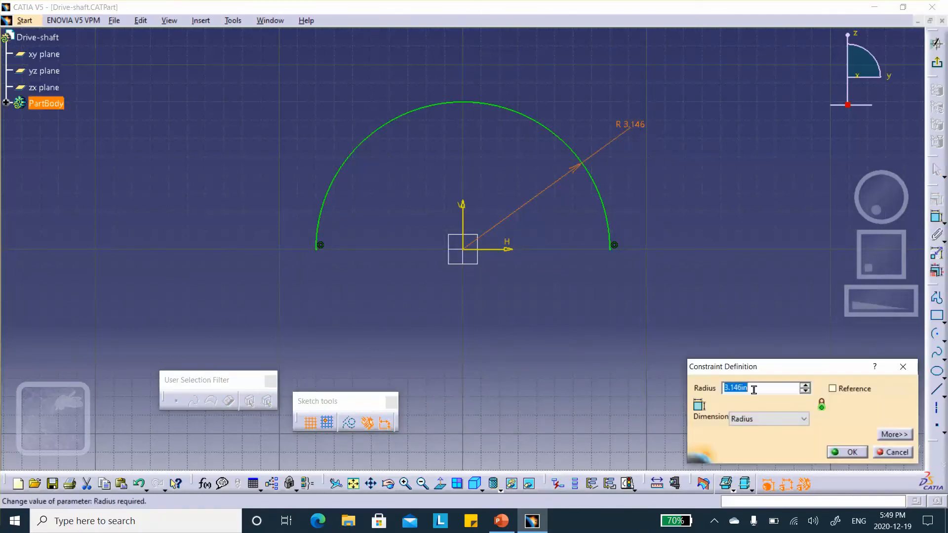
pyautogui.write('3')
pyautogui.click(847, 452)
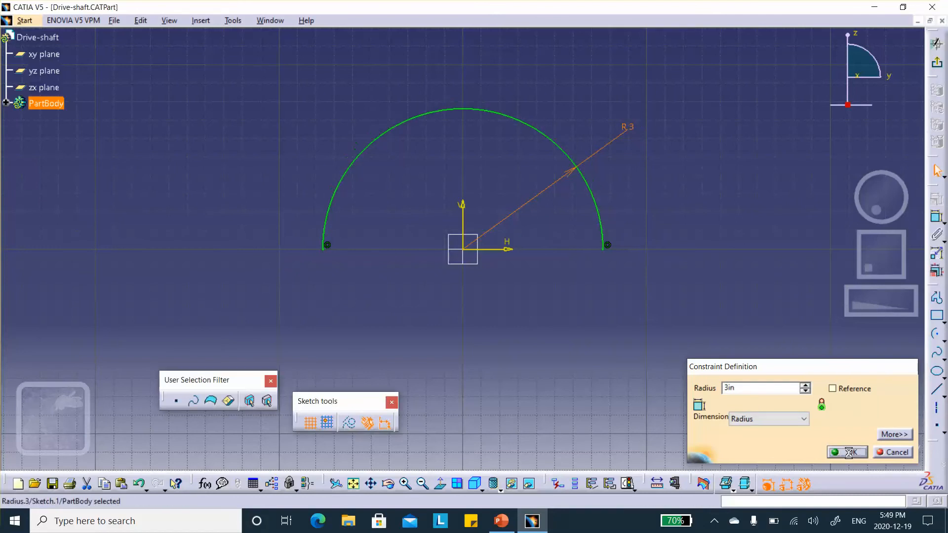
# - Check the shaft dimensions on the first slide in PowerPoint, then return to CATIA and exit the sketch
pyautogui.click(501, 521)
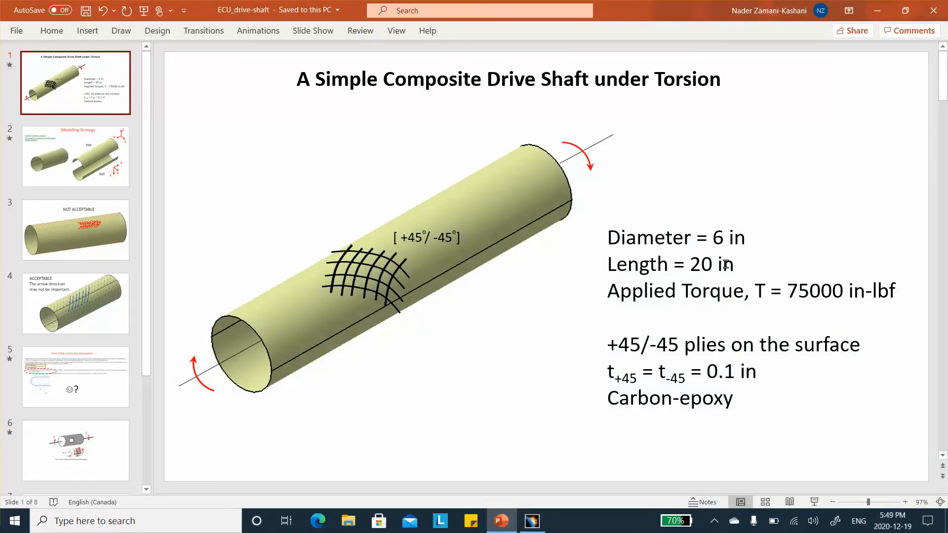
pyautogui.click(881, 10)
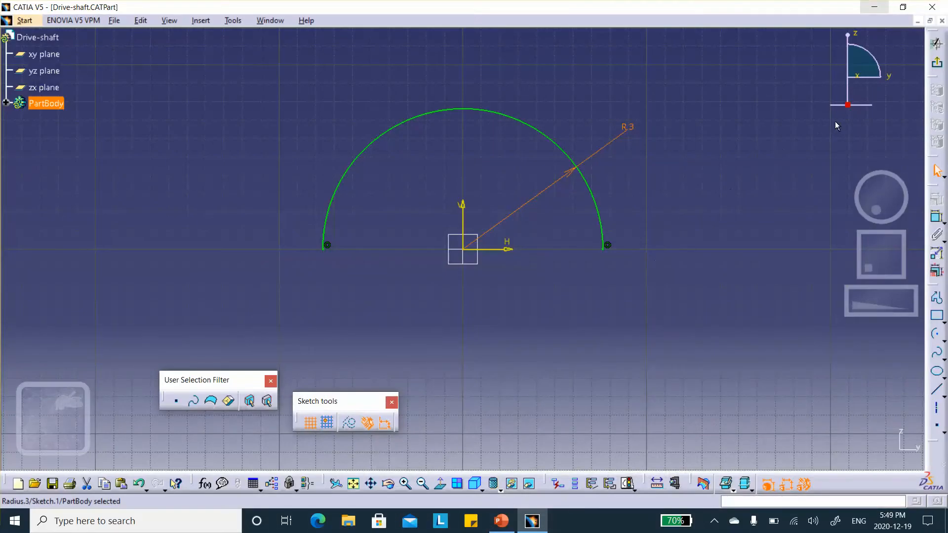
pyautogui.click(935, 66)
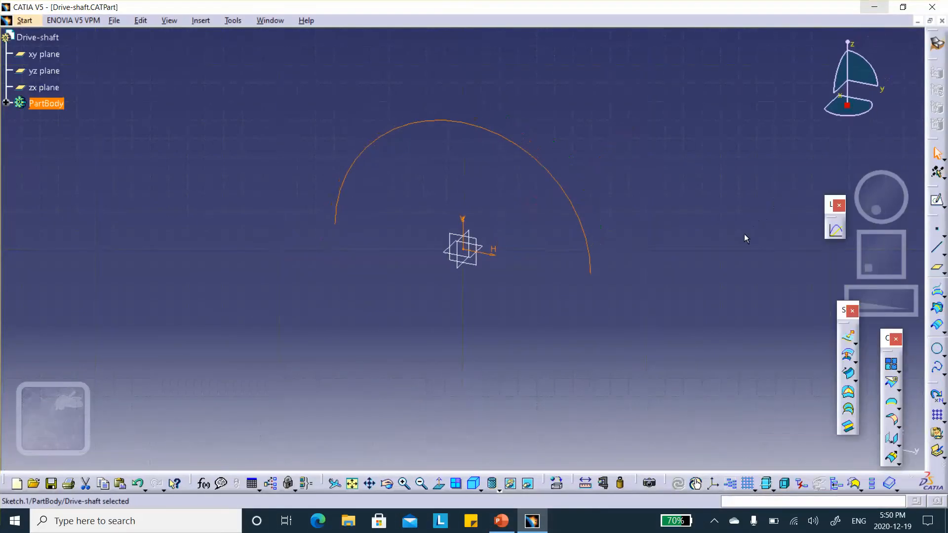
# - Extrude the semicircular arc sketch as a surface along the sketch normal, 10 in with mirrored extent
pyautogui.click(848, 342)
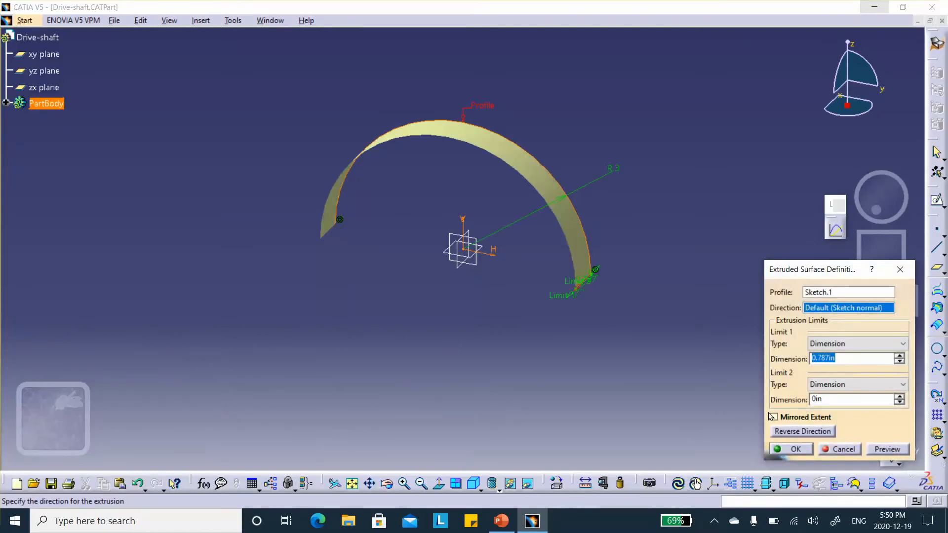
pyautogui.click(774, 417)
pyautogui.moveTo(845, 356); pyautogui.dragTo(772, 354)
pyautogui.write('10')
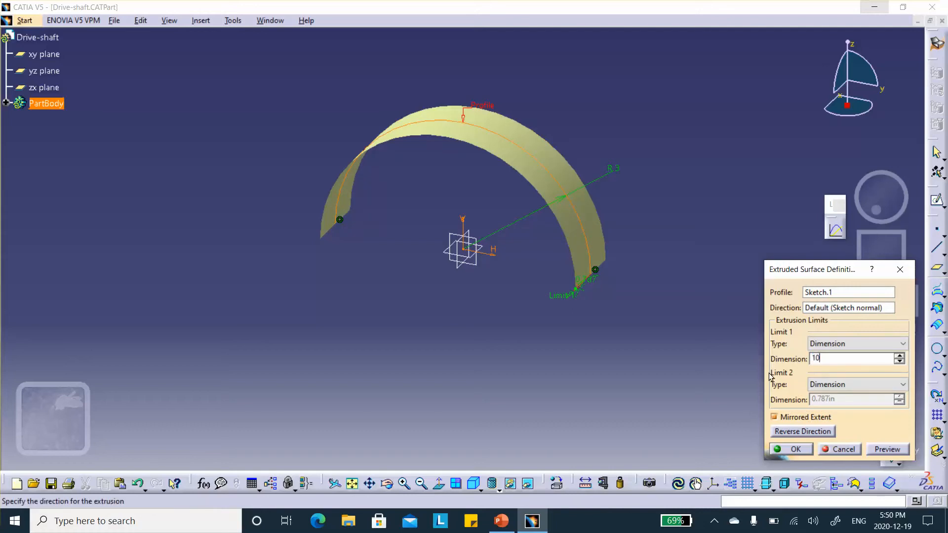
pyautogui.click(795, 449)
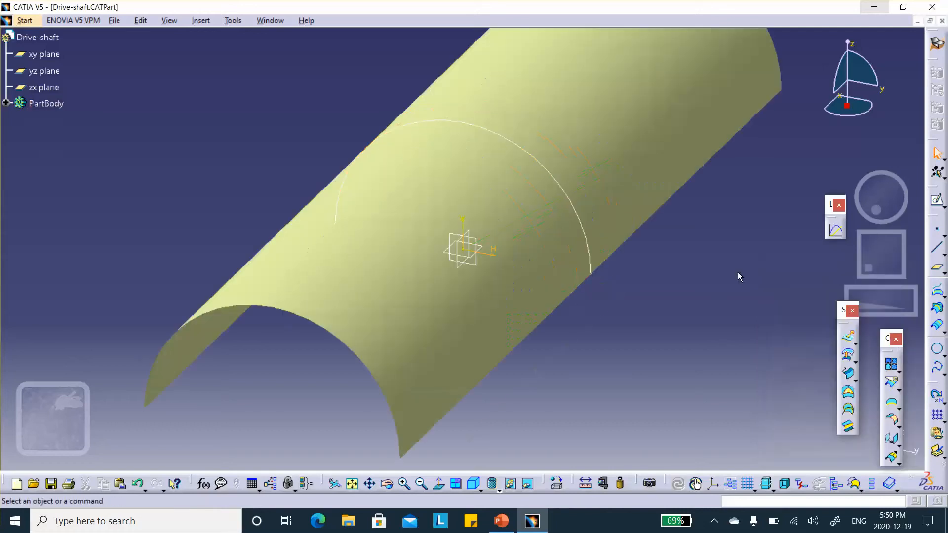
pyautogui.keyDown('ctrl'); pyautogui.moveTo(726, 275); pyautogui.dragTo(705, 289, button='middle'); pyautogui.keyUp('ctrl')
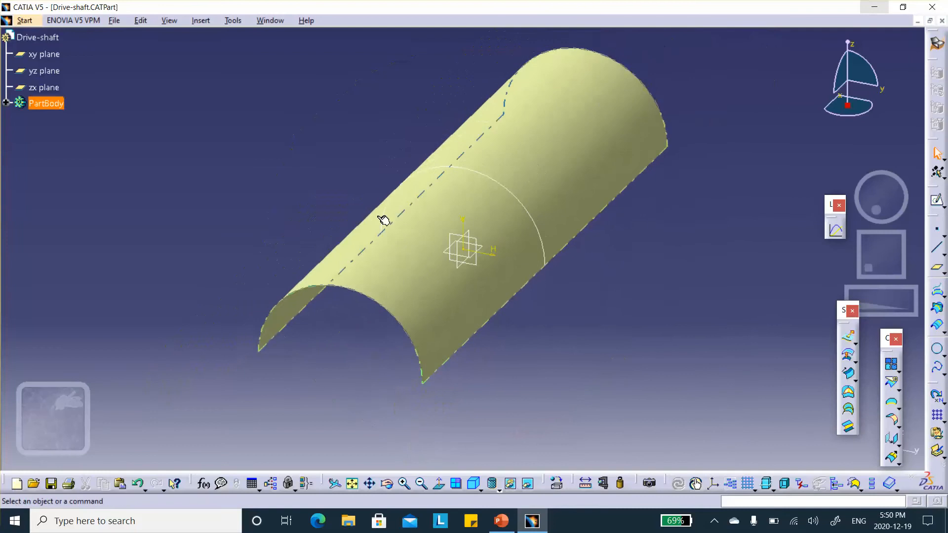
# - Create a Join containing the extruded half-cylinder surface, keeping the default connexity check and merging distance
pyautogui.click(6, 104)
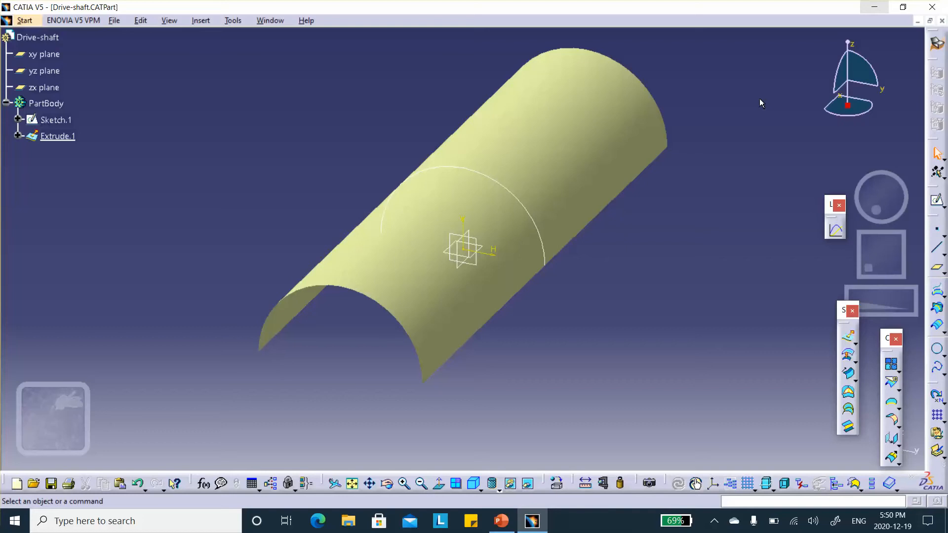
pyautogui.click(892, 368)
pyautogui.click(571, 157)
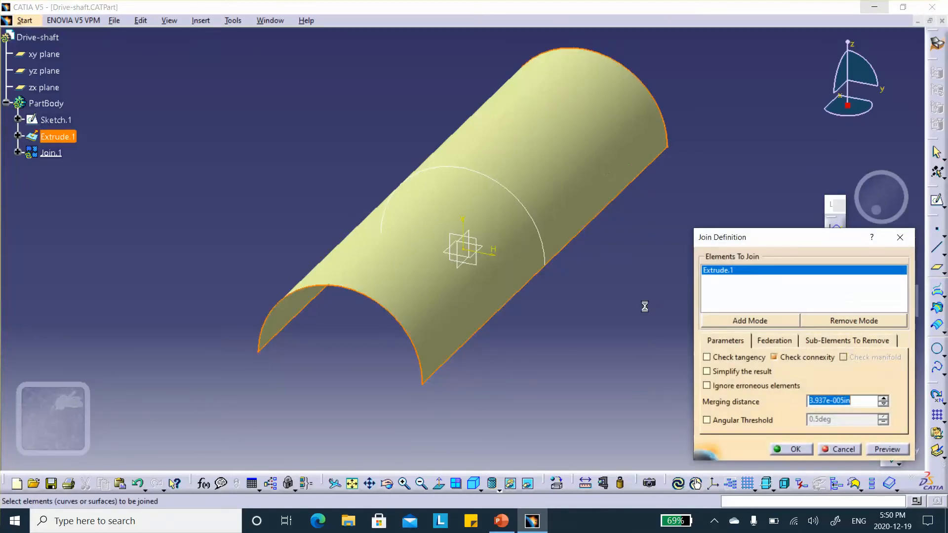
pyautogui.click(790, 449)
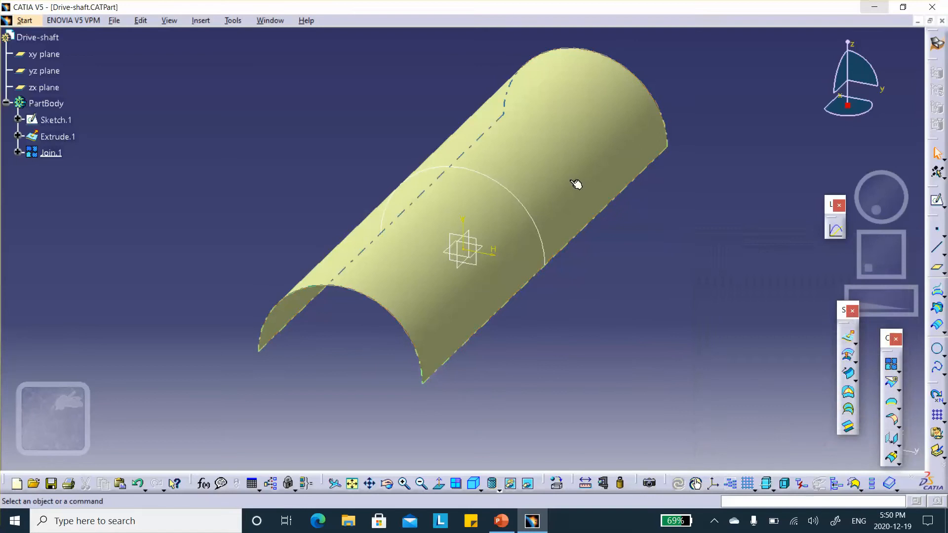
# - Edit the join to flip its surface normal from outward to inward, and reopen its definition to check the direction
pyautogui.doubleClick(538, 142)
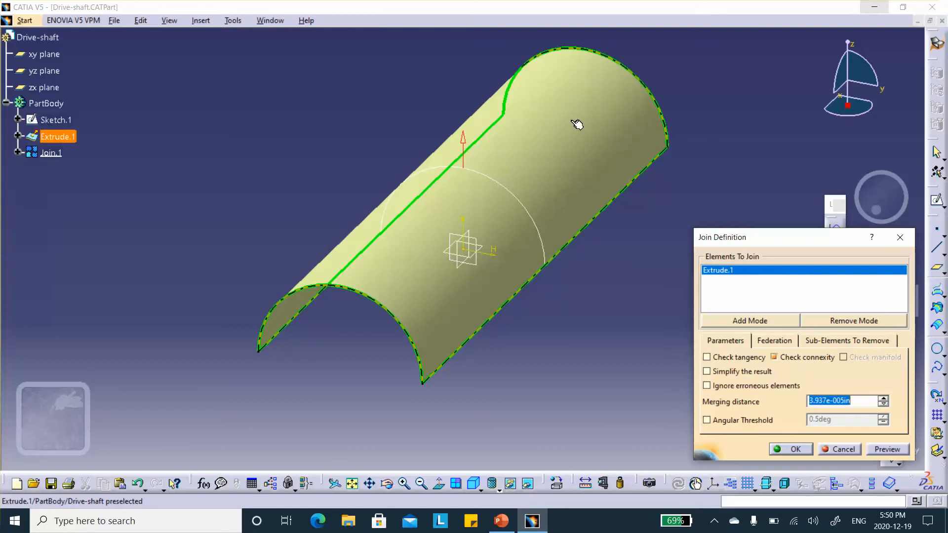
pyautogui.click(465, 144)
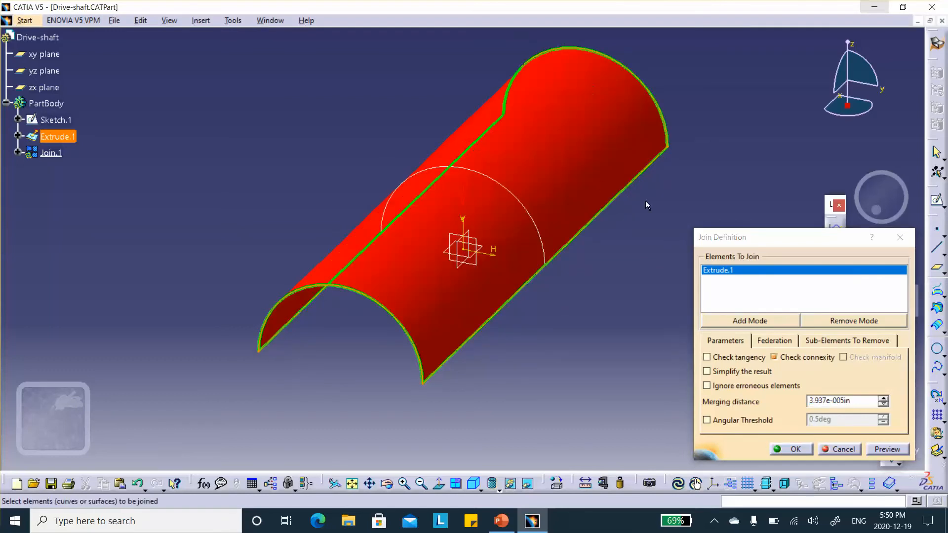
pyautogui.click(805, 452)
pyautogui.doubleClick(51, 153)
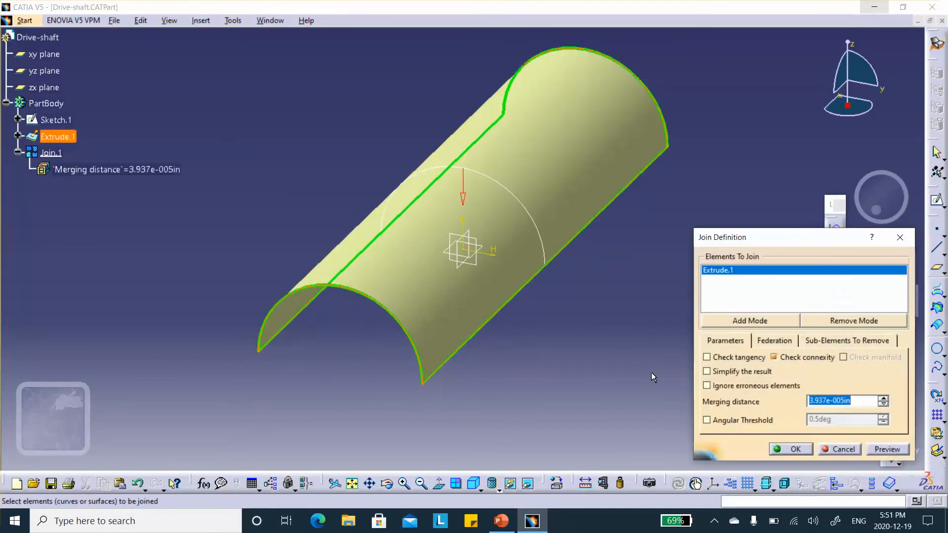
pyautogui.click(794, 449)
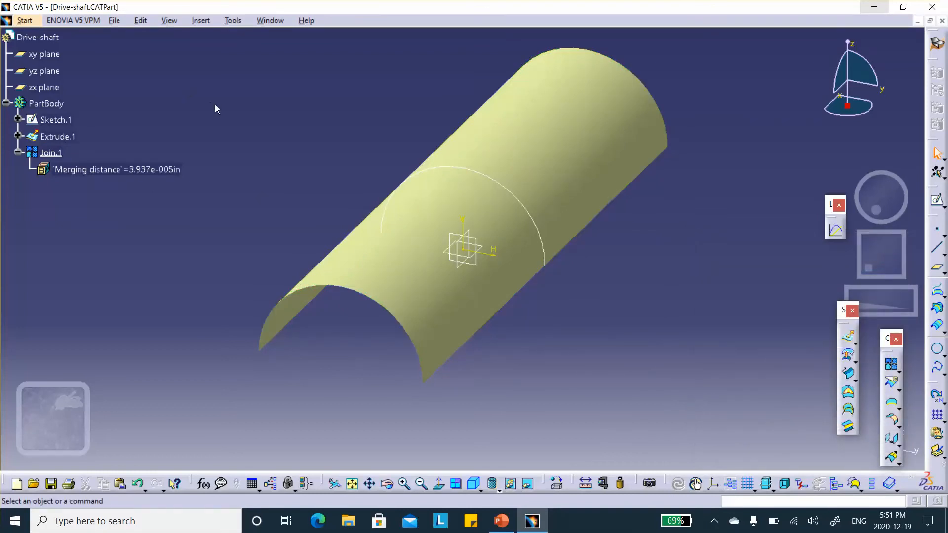
pyautogui.click(19, 153)
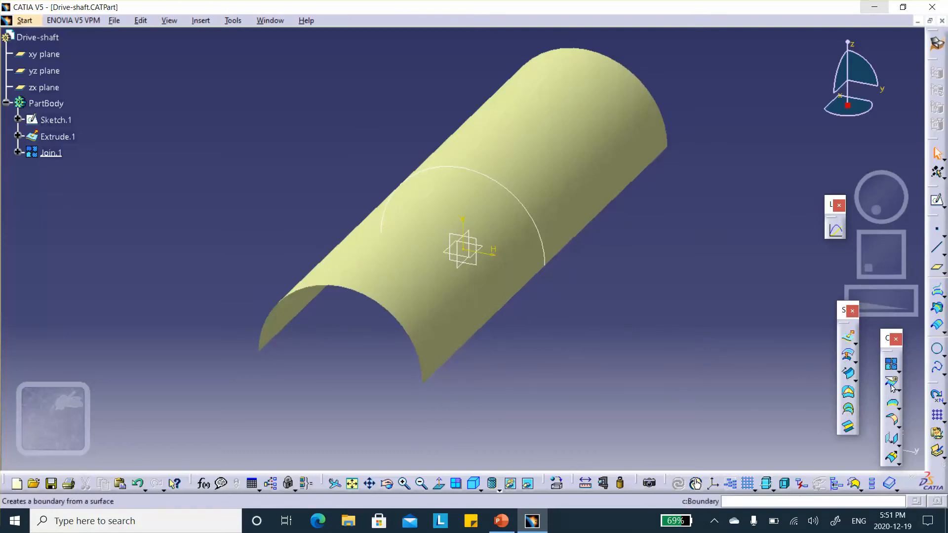
# - Create a Boundary around the whole joined half-cylinder surface, without limits
pyautogui.moveTo(891, 362); pyautogui.dragTo(774, 264)
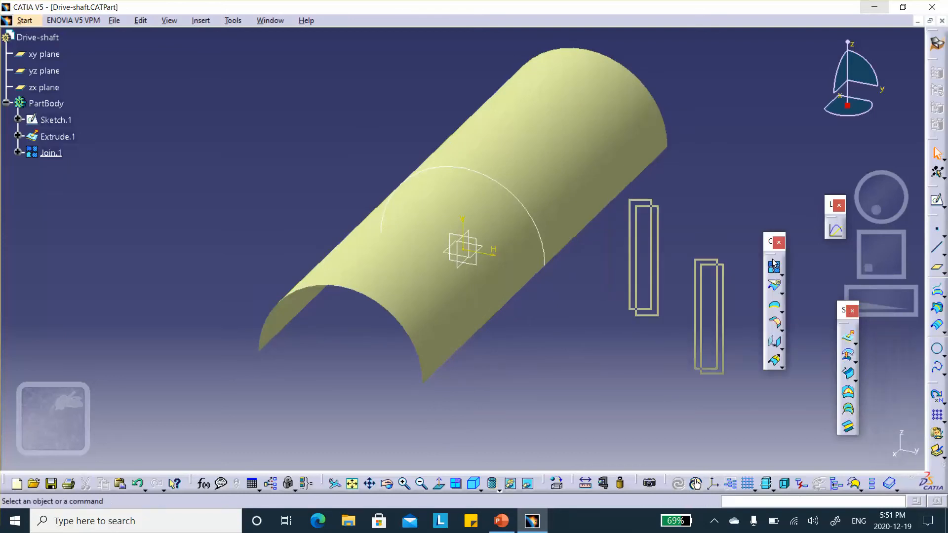
pyautogui.click(780, 308)
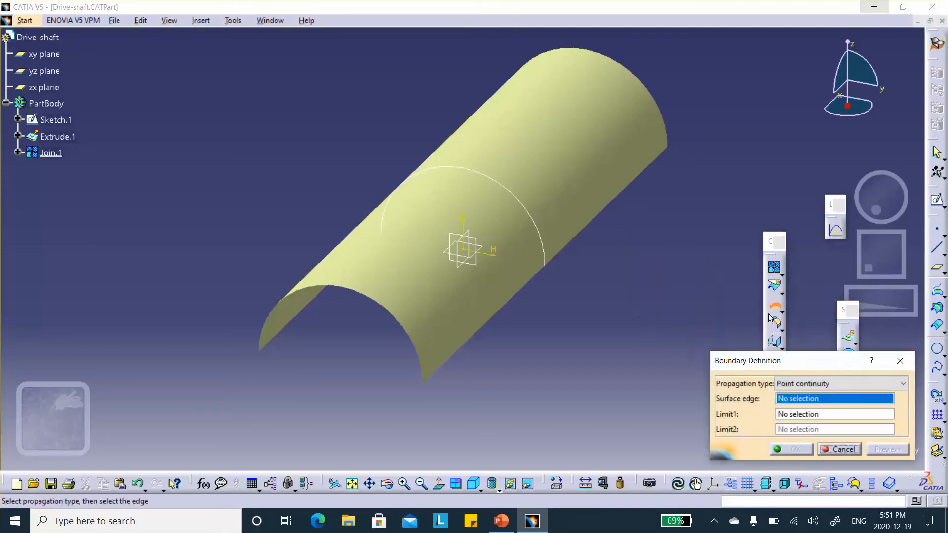
pyautogui.click(555, 178)
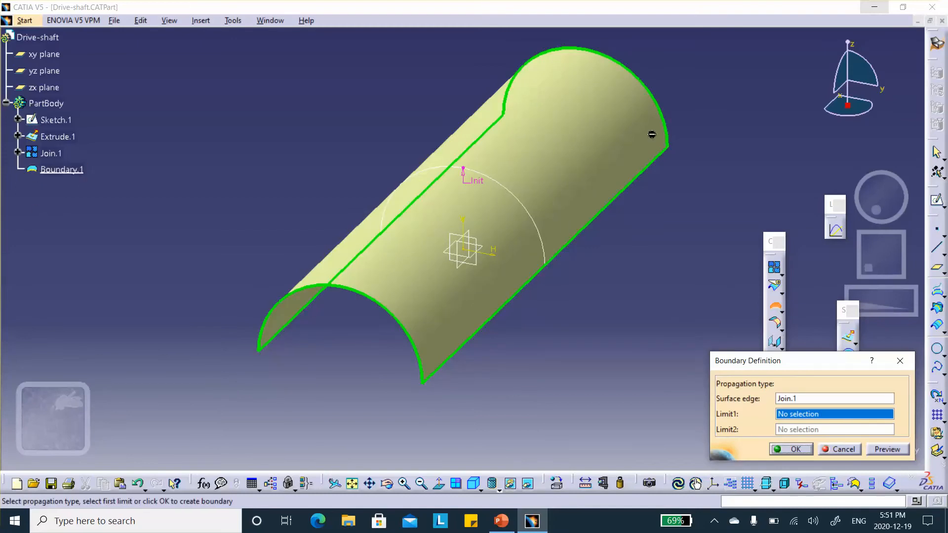
pyautogui.click(794, 449)
# - Rename the arc sketch and the extruded surface as "top"
pyautogui.rightClick(63, 123)
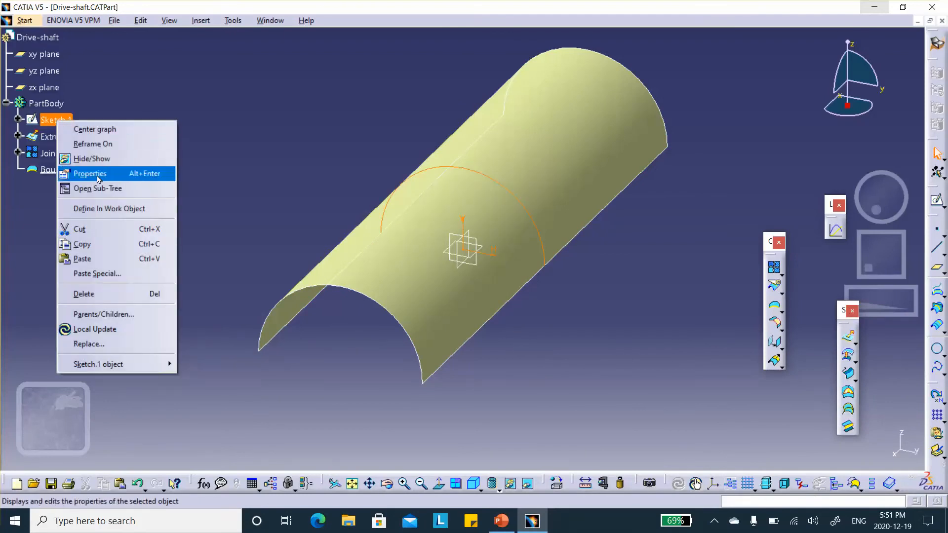
pyautogui.click(94, 174)
pyautogui.write('t')
pyautogui.click(644, 362)
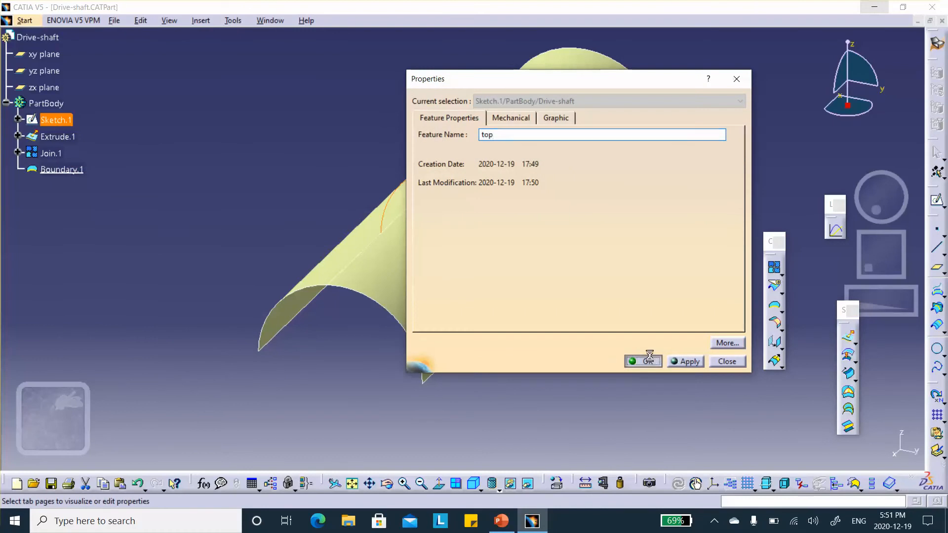
pyautogui.rightClick(69, 138)
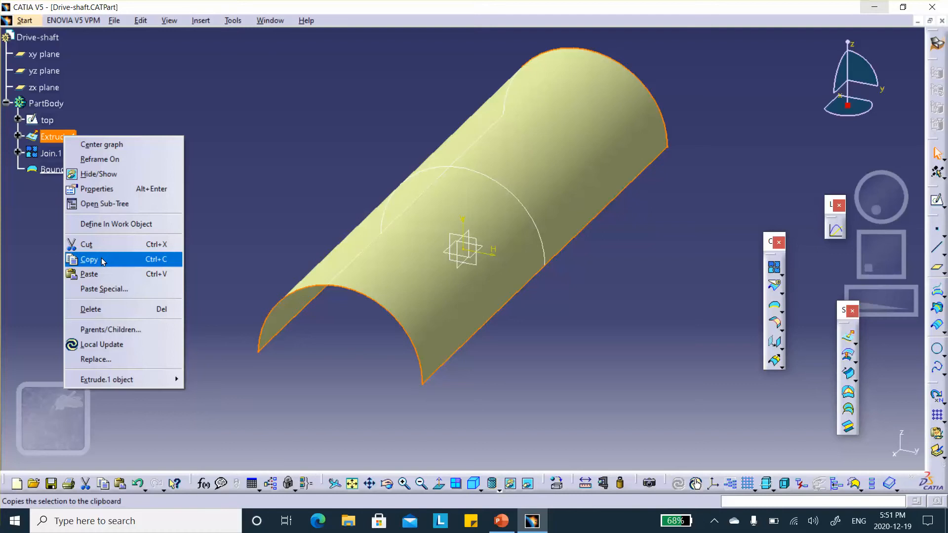
pyautogui.click(97, 188)
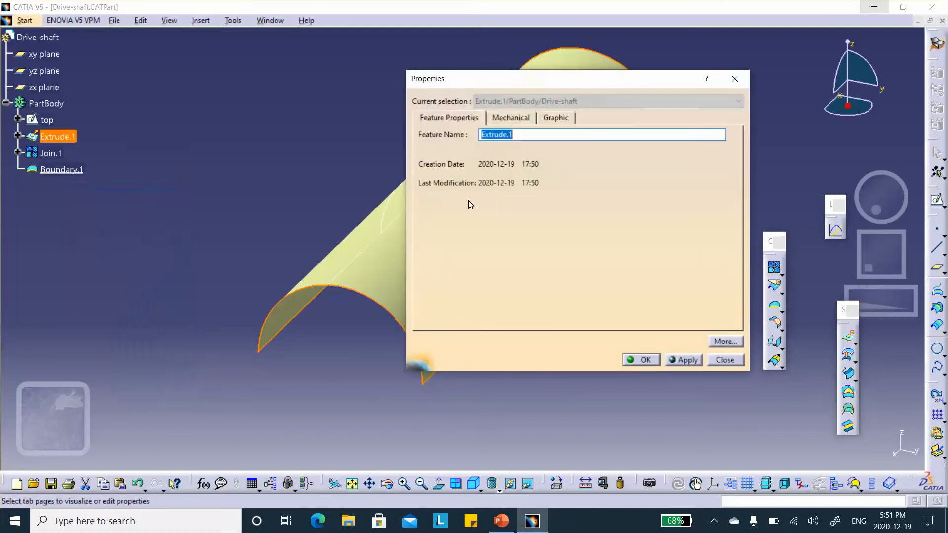
pyautogui.write('top')
pyautogui.click(638, 359)
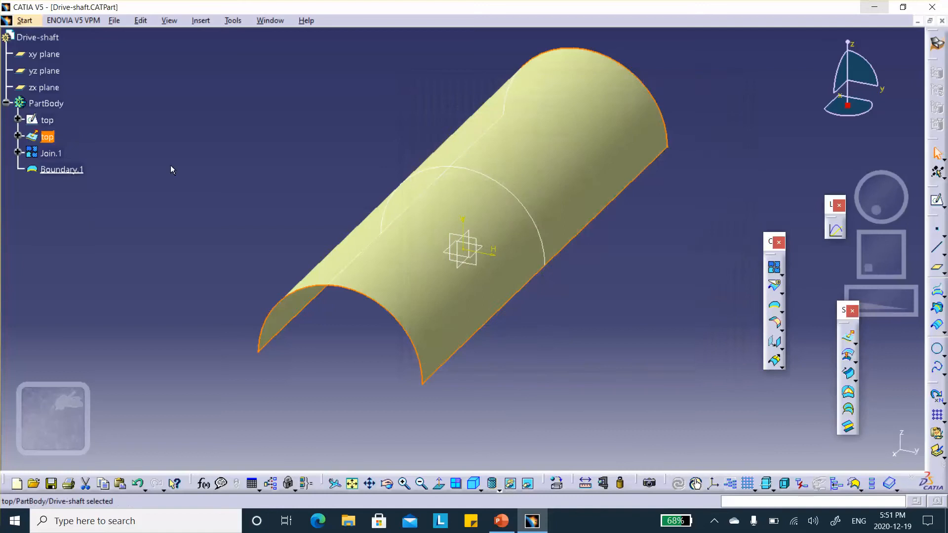
# - Rename the join and the boundary as "top"
pyautogui.rightClick(52, 155)
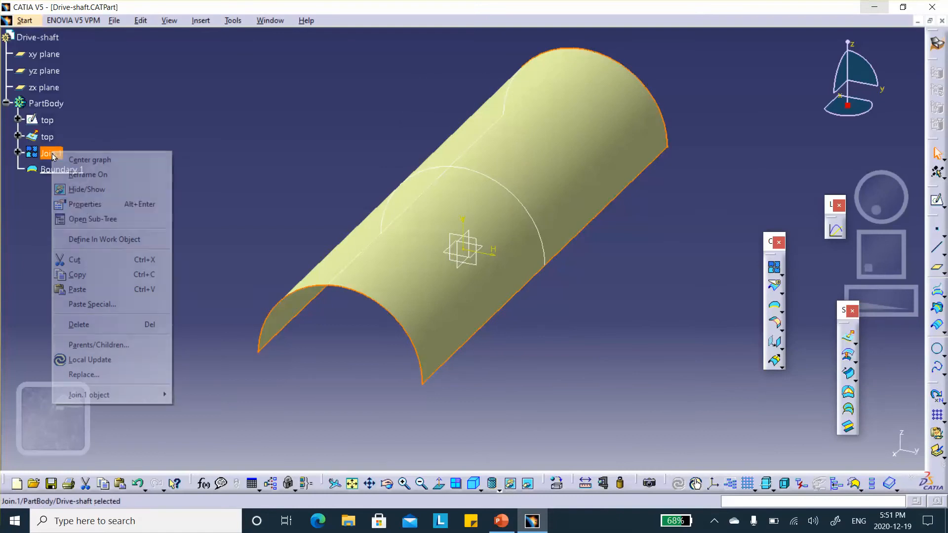
pyautogui.click(87, 204)
pyautogui.write('top')
pyautogui.click(642, 359)
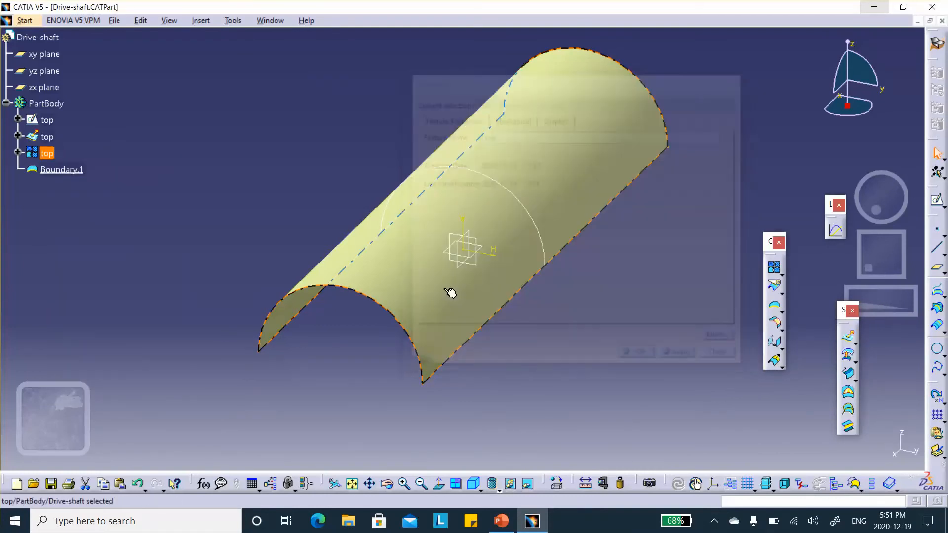
pyautogui.rightClick(74, 170)
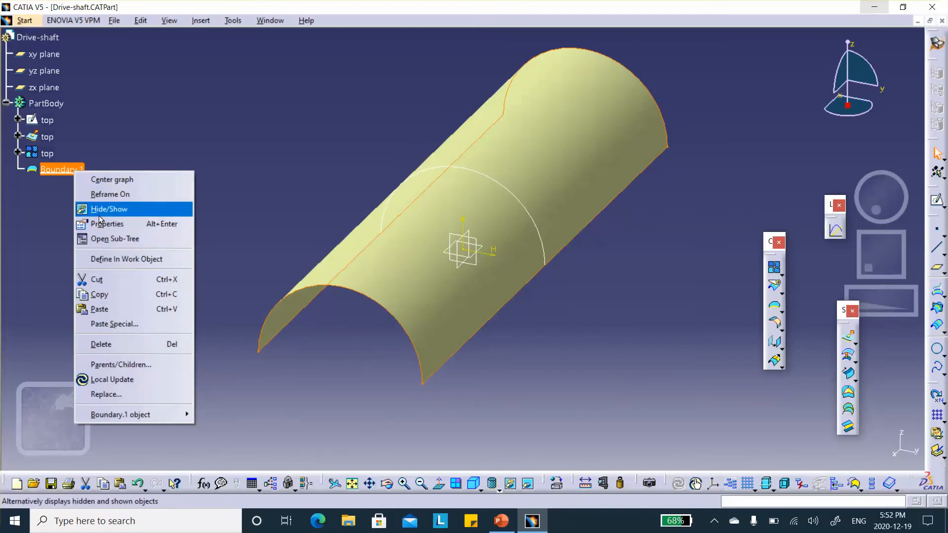
pyautogui.click(100, 224)
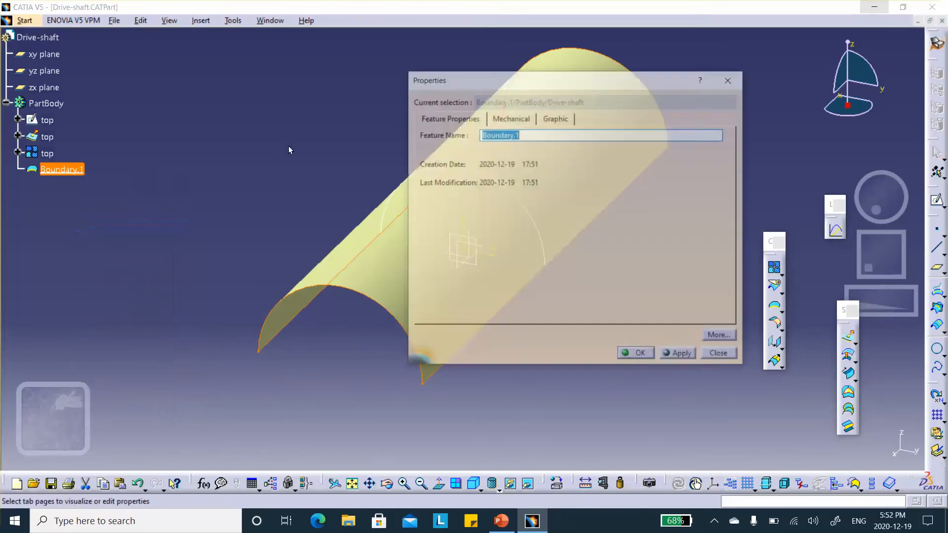
pyautogui.write('top')
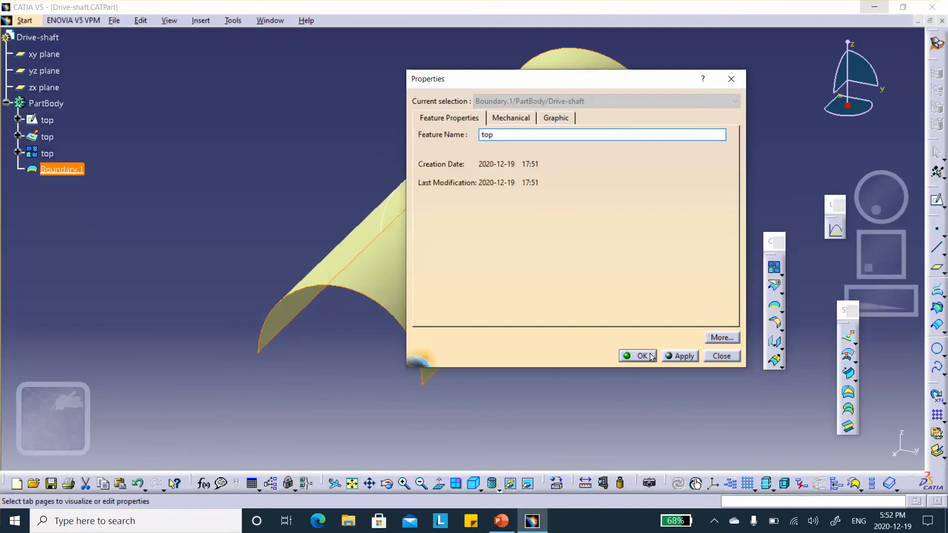
pyautogui.click(638, 356)
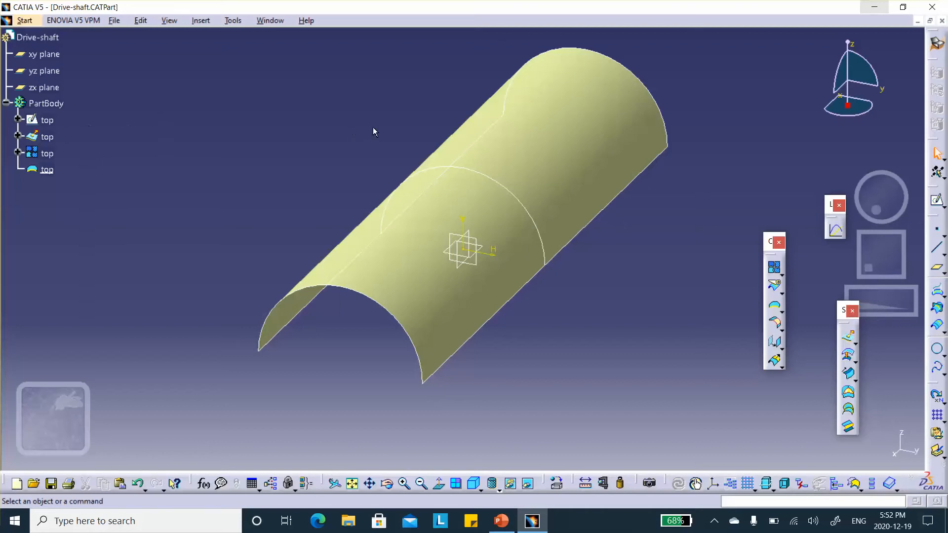
# - On the yz plane, sketch a semicircular arc centred on the origin below the horizontal axis, with a radius of about 4.92 in
pyautogui.click(53, 75)
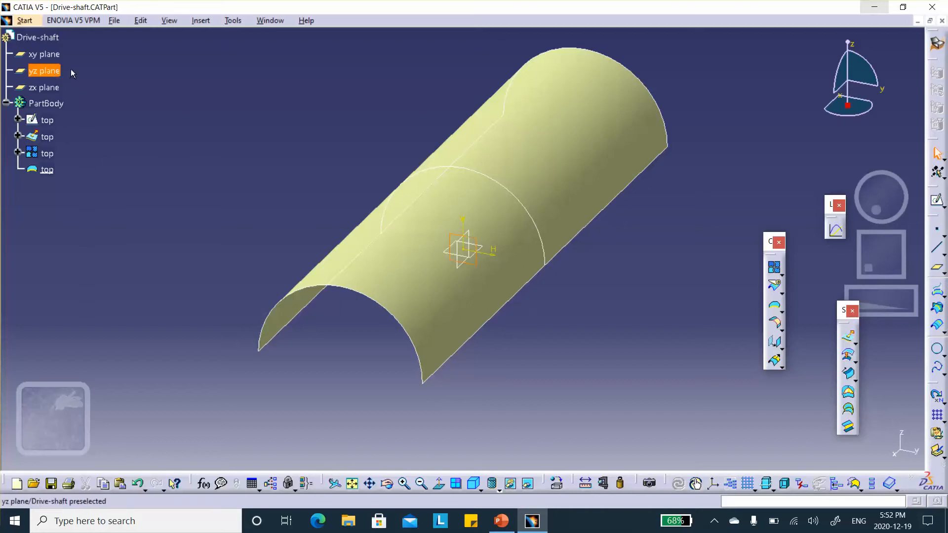
pyautogui.click(937, 200)
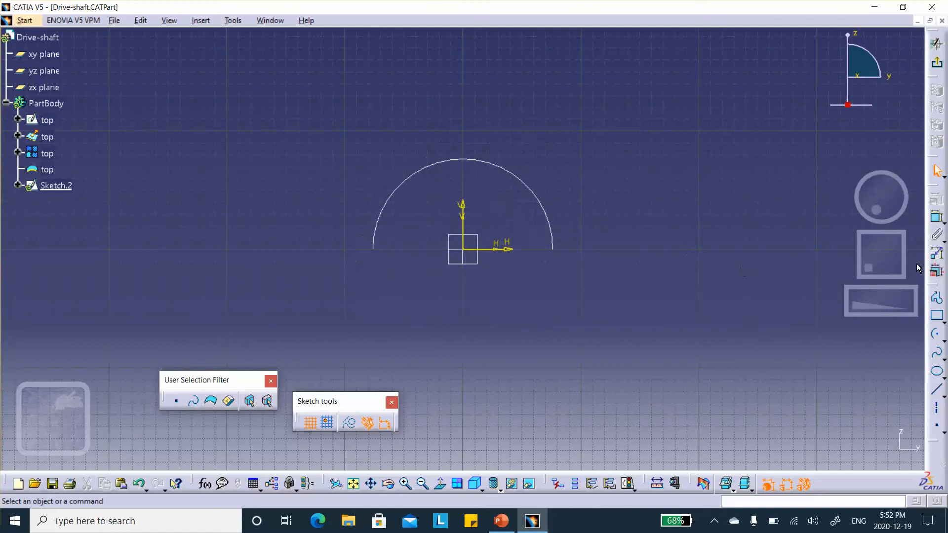
pyautogui.click(941, 337)
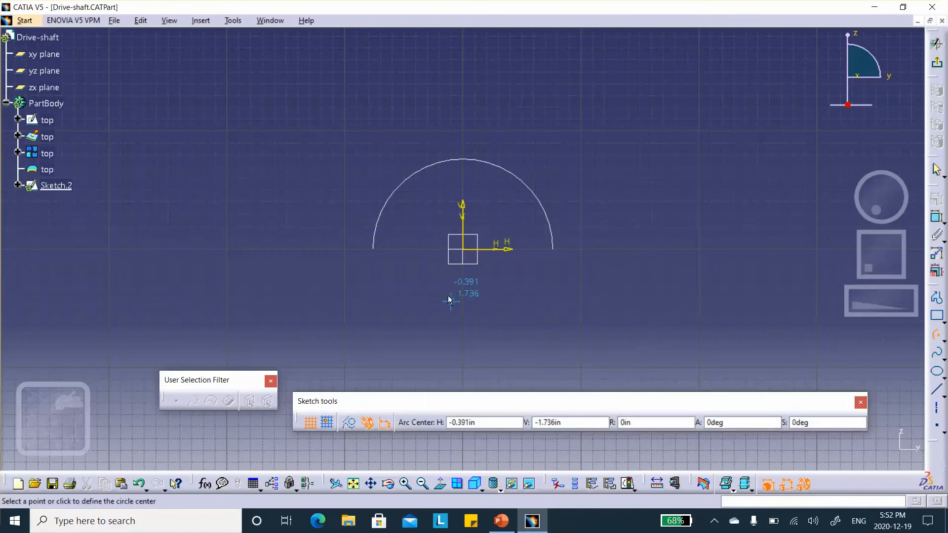
pyautogui.click(469, 254)
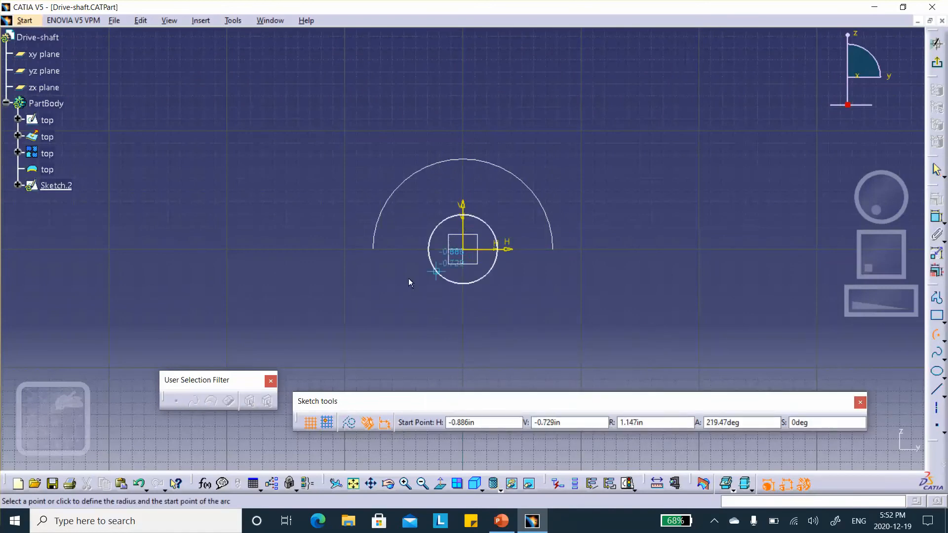
pyautogui.click(316, 252)
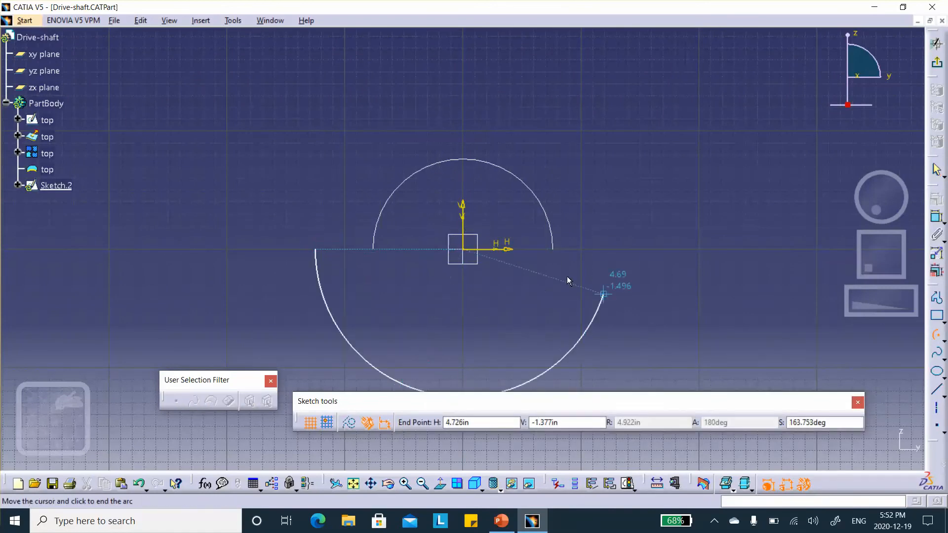
pyautogui.click(585, 248)
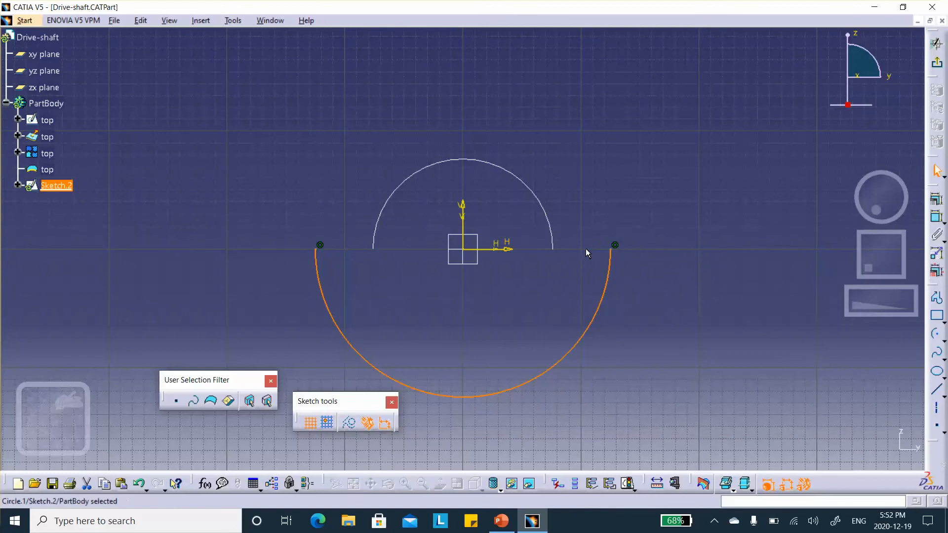
# - Dimension the lower arc's radius, set it to 3 in, and exit the sketch
pyautogui.click(937, 218)
pyautogui.click(691, 318)
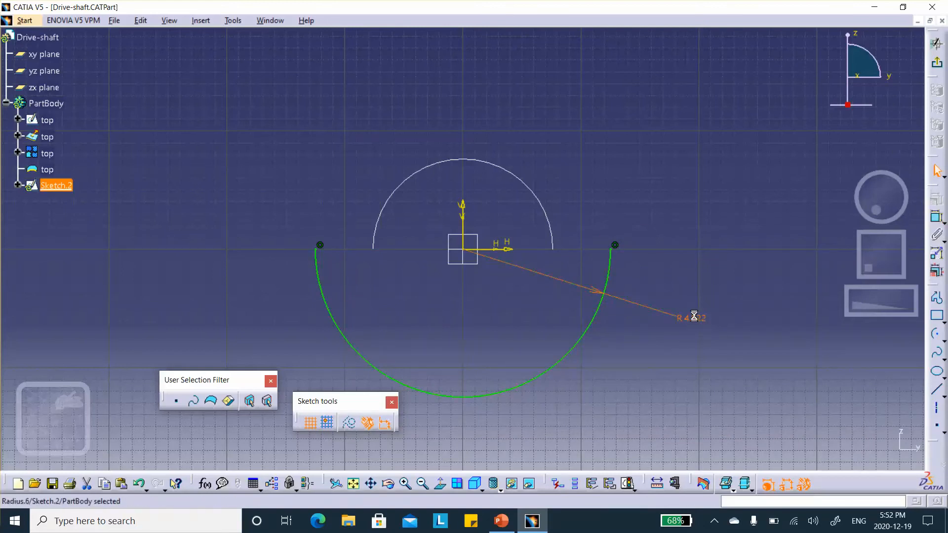
pyautogui.doubleClick(698, 318)
pyautogui.write('3')
pyautogui.click(847, 452)
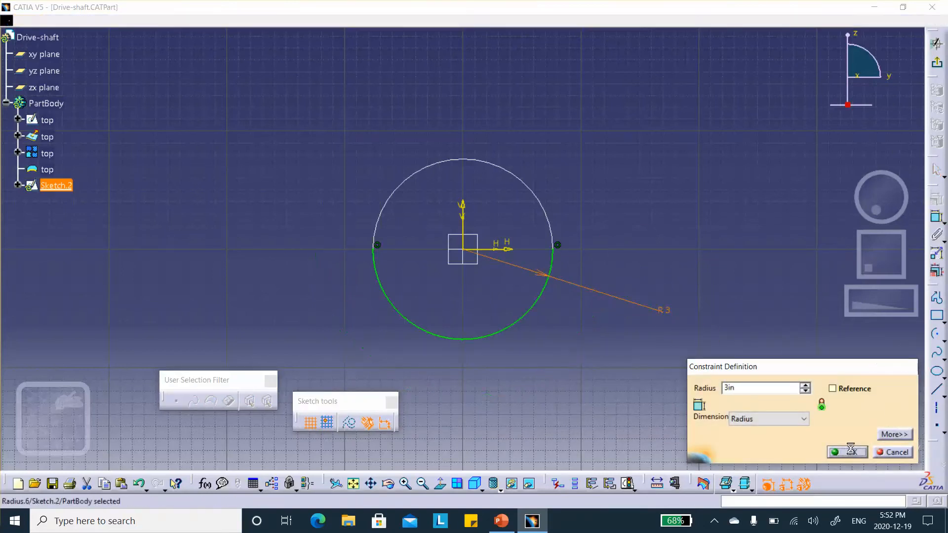
pyautogui.click(937, 44)
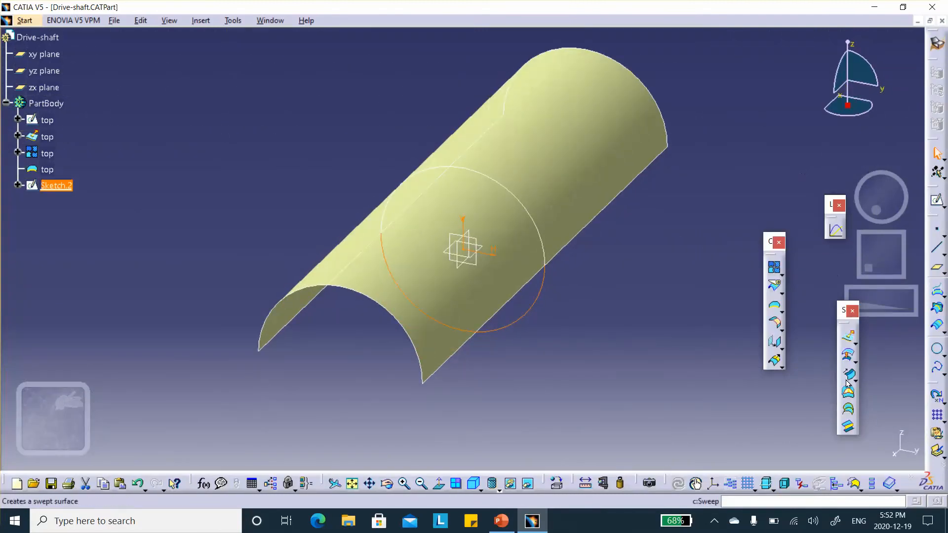
# - Extrude the lower arc 10 in in both directions and create a join from the resulting bottom half-cylinder surface
pyautogui.click(849, 339)
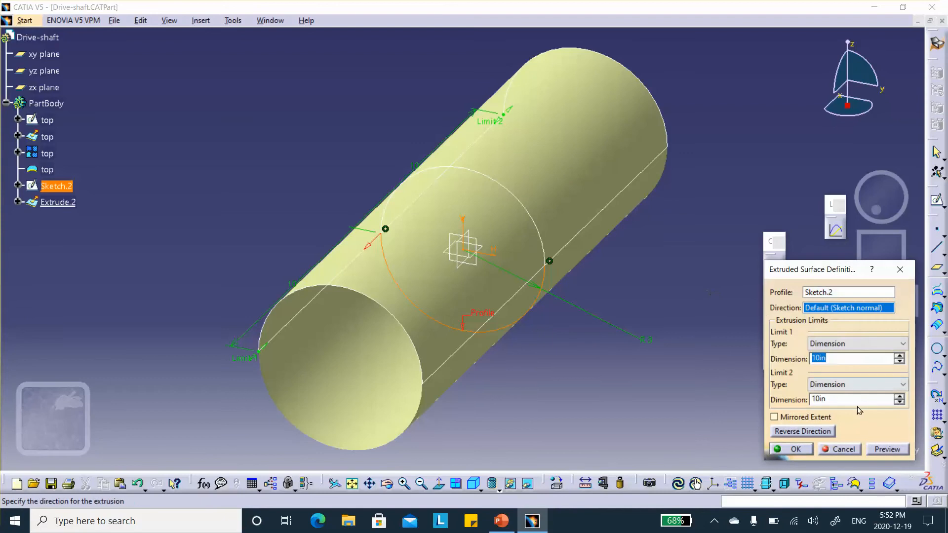
pyautogui.click(800, 447)
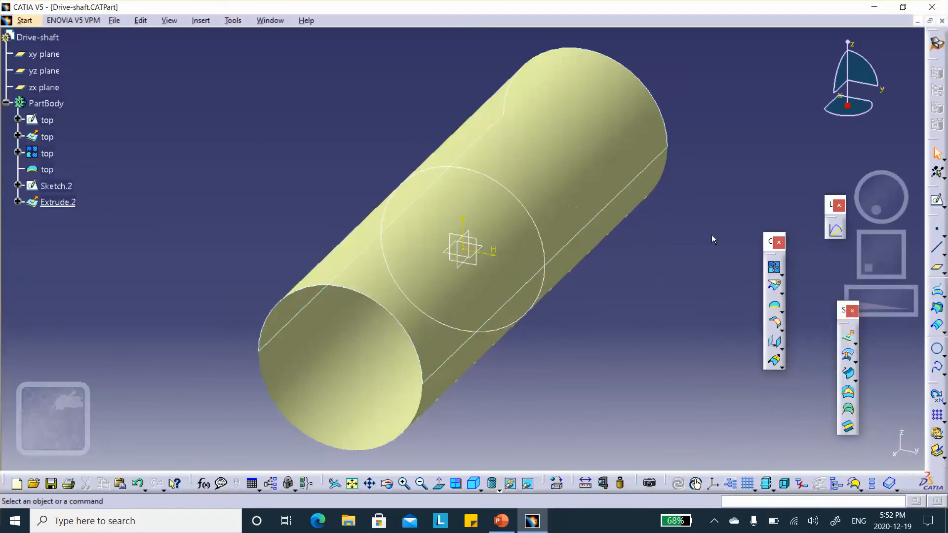
pyautogui.click(775, 269)
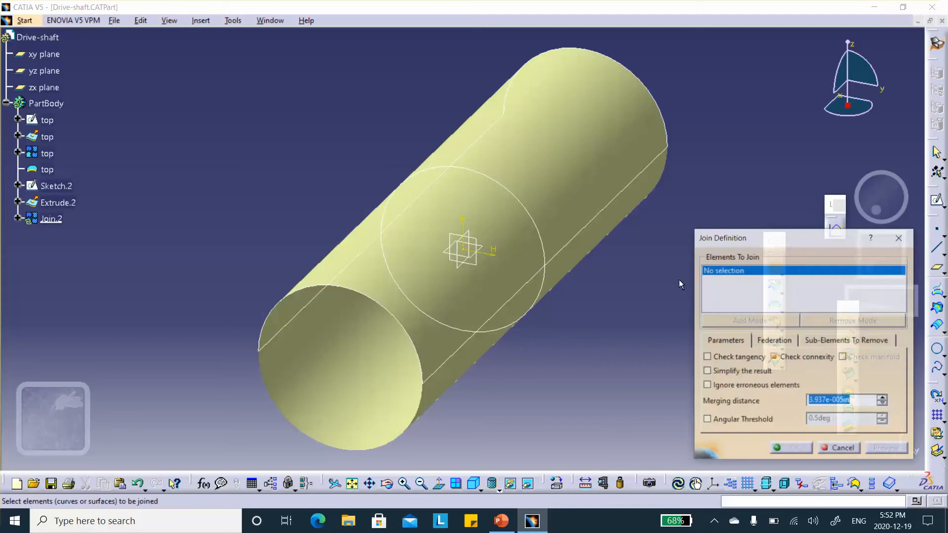
pyautogui.click(598, 241)
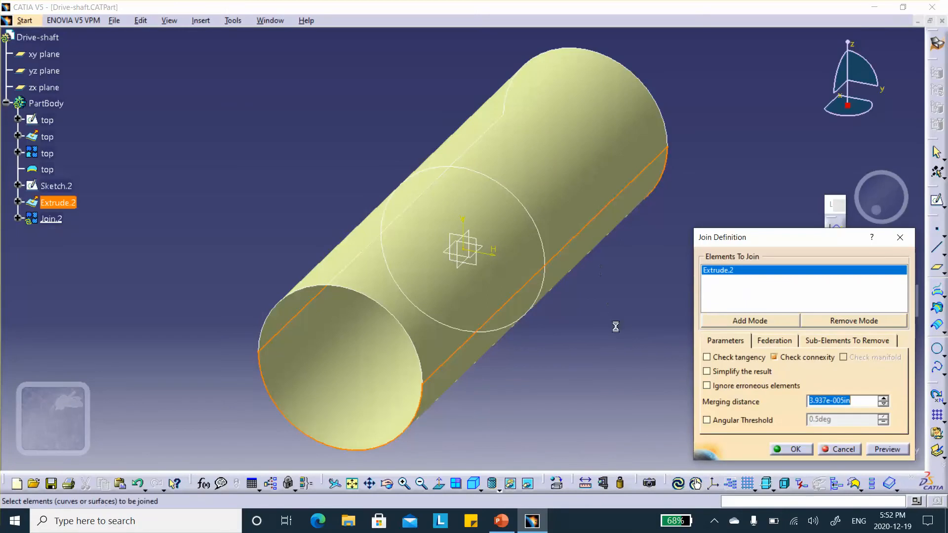
pyautogui.click(790, 449)
# - Reopen the bottom surface's join definition and inspect the direction of its surface normal arrow
pyautogui.doubleClick(52, 219)
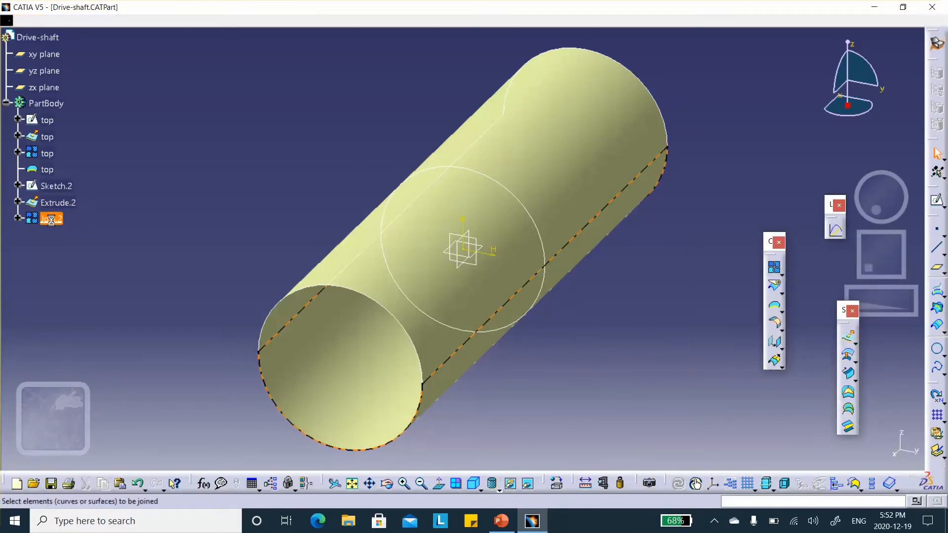
pyautogui.moveTo(572, 373); pyautogui.dragTo(513, 266, button='middle')
pyautogui.moveTo(495, 362); pyautogui.dragTo(504, 389, button='middle')
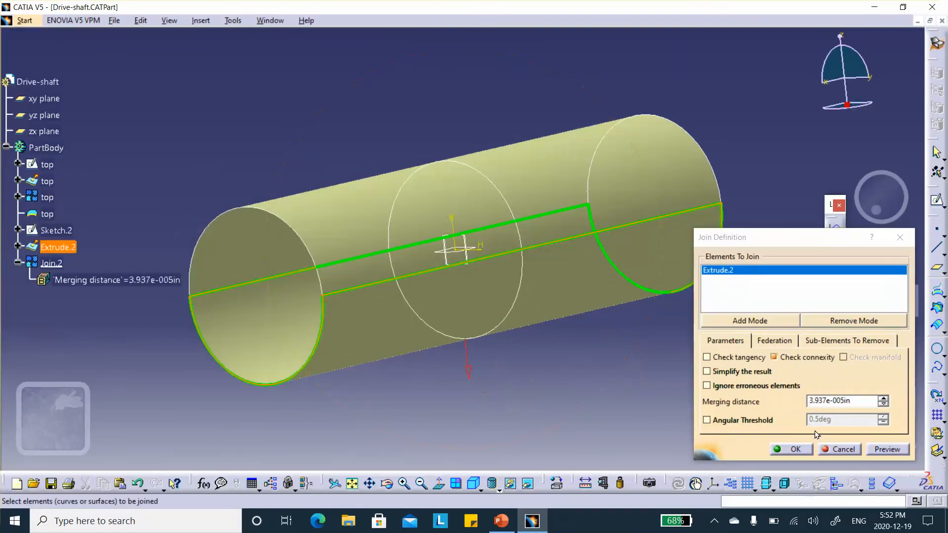
pyautogui.click(842, 449)
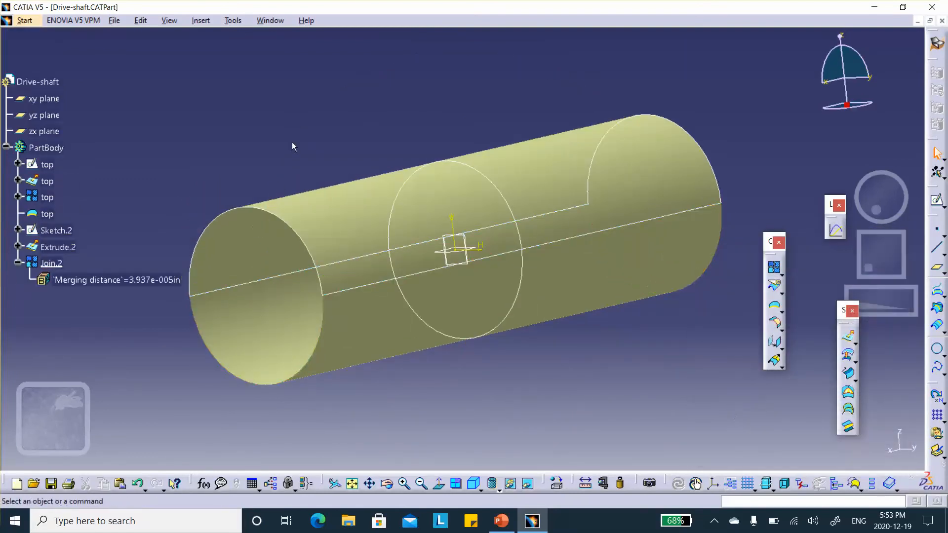
pyautogui.doubleClick(53, 264)
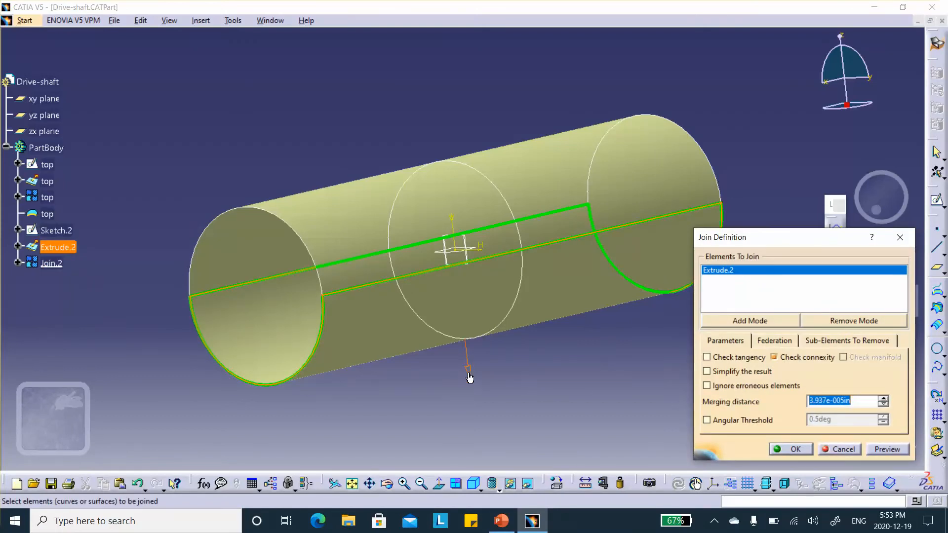
pyautogui.click(790, 449)
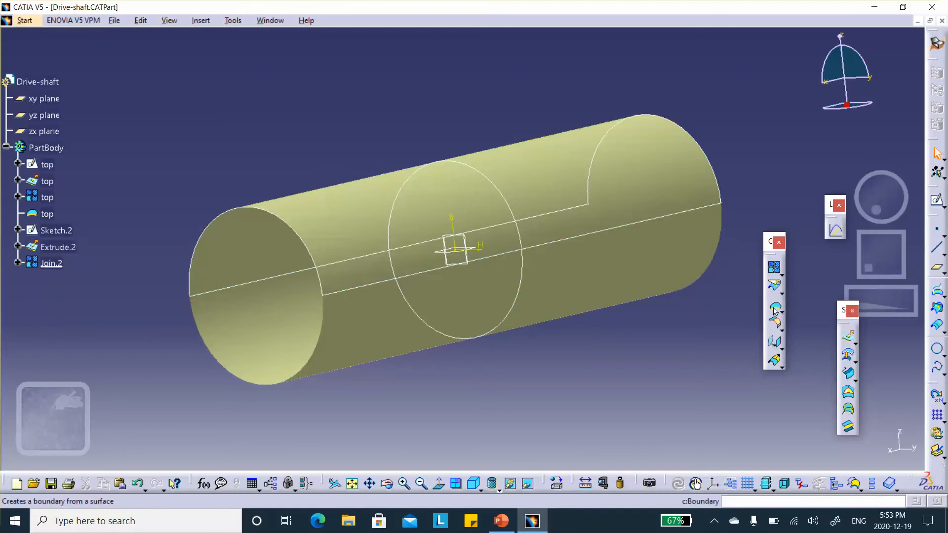
# - Create a boundary curve around the joined bottom half-cylinder surface without any limits
pyautogui.click(834, 229)
pyautogui.click(613, 299)
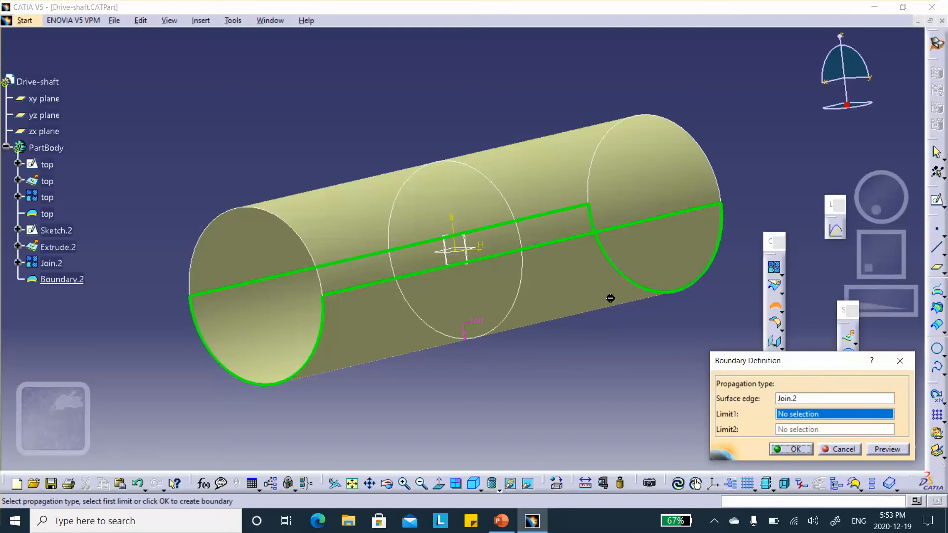
pyautogui.click(793, 449)
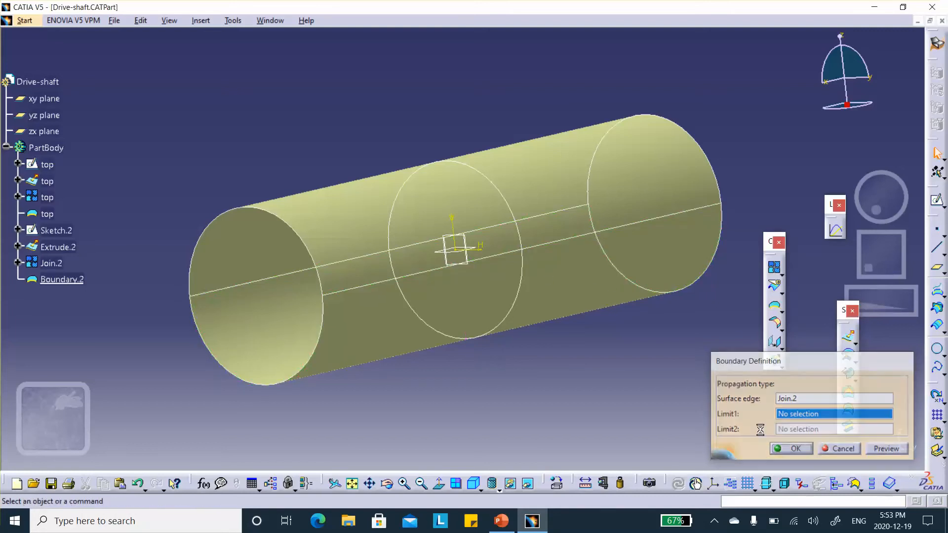
# - Rename the lower arc sketch and its extruded surface as "bot"
pyautogui.click(62, 231)
pyautogui.rightClick(63, 232)
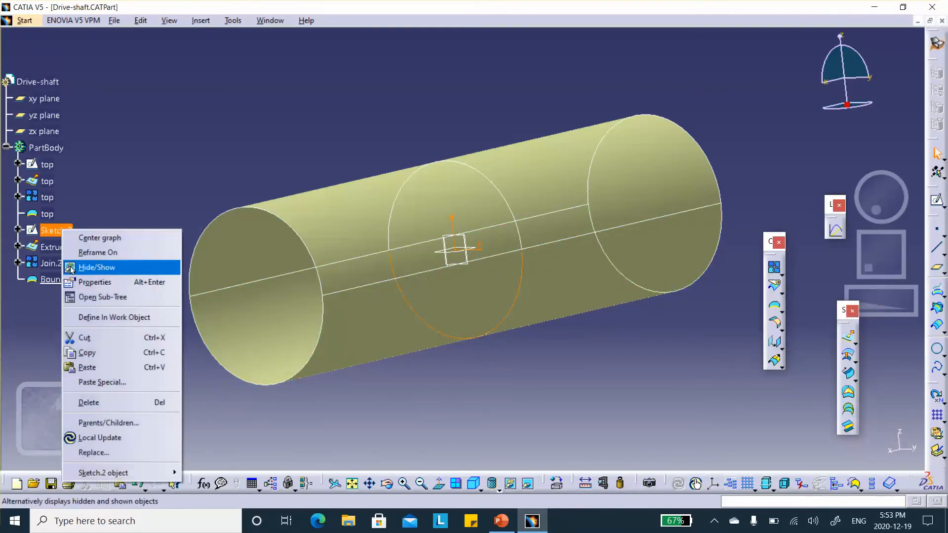
pyautogui.click(94, 282)
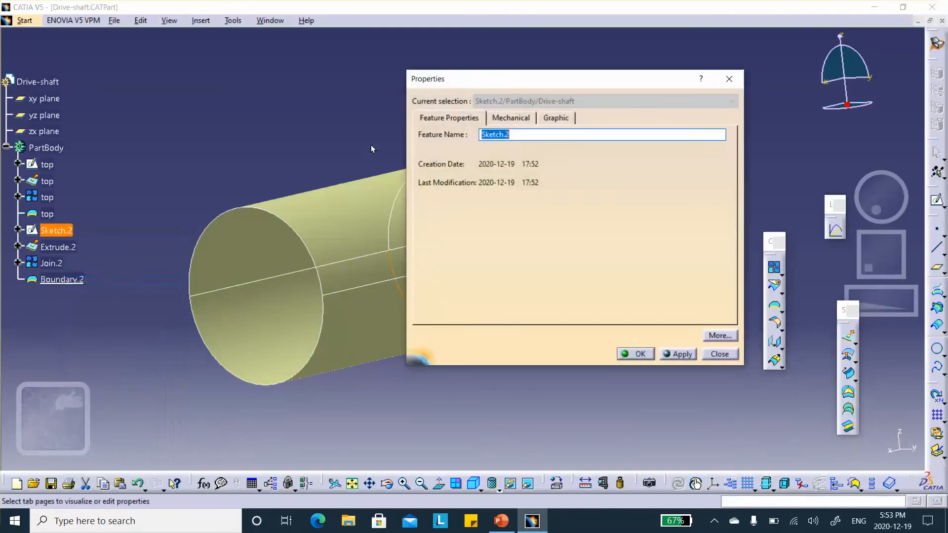
pyautogui.write('bo')
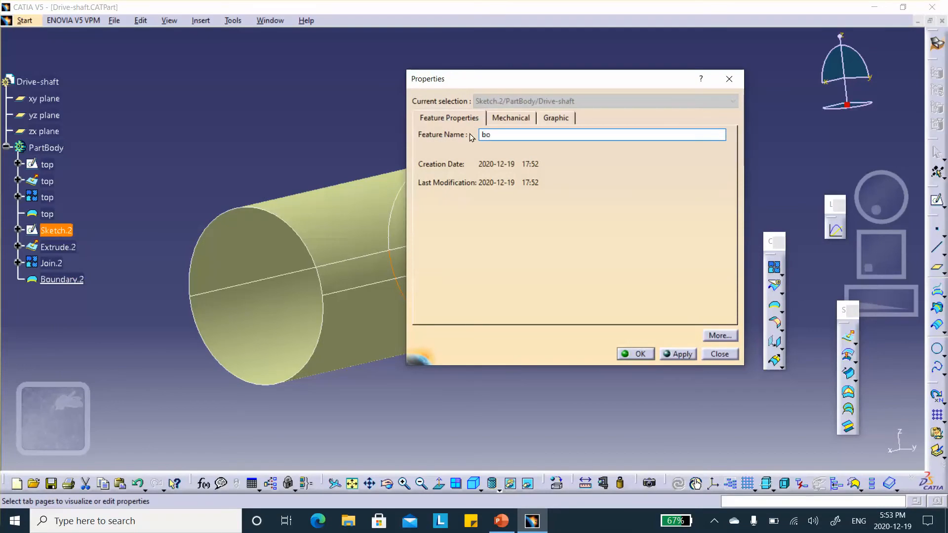
pyautogui.write('t')
pyautogui.click(641, 354)
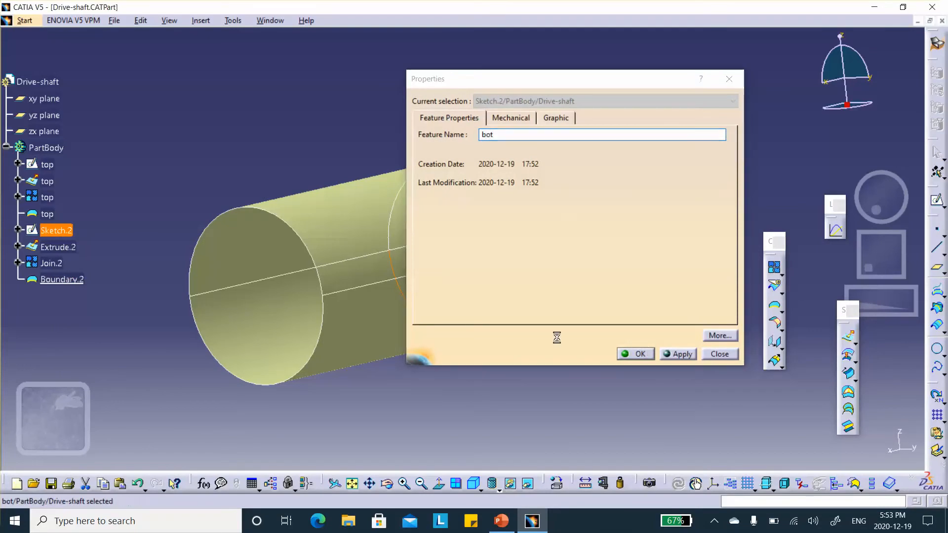
pyautogui.rightClick(72, 247)
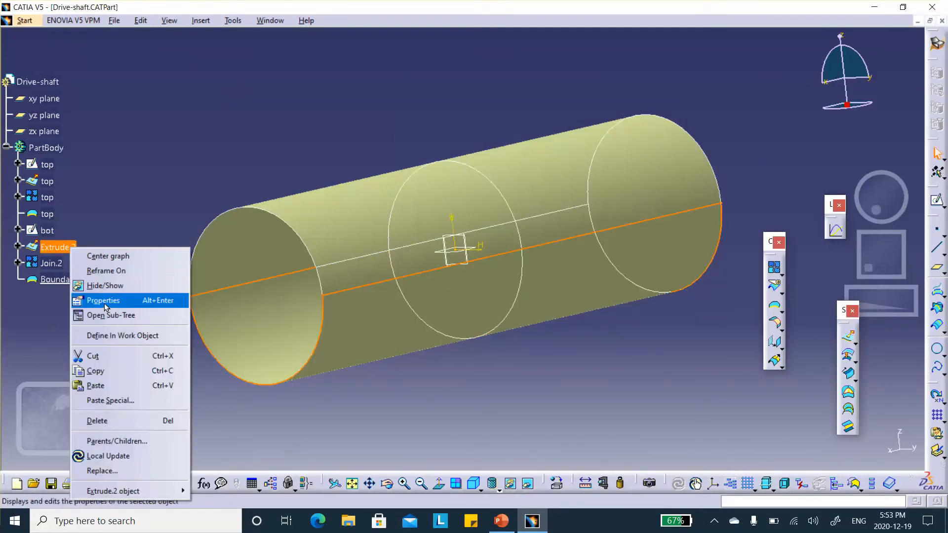
pyautogui.click(105, 299)
pyautogui.write('bot')
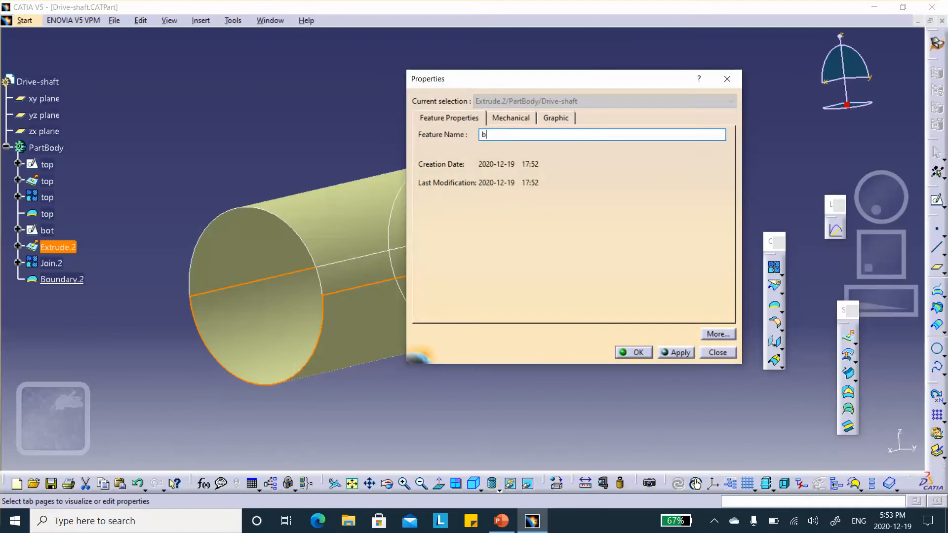
pyautogui.click(634, 352)
# - Rename the bottom surface's join and boundary as "bot"
pyautogui.rightClick(53, 264)
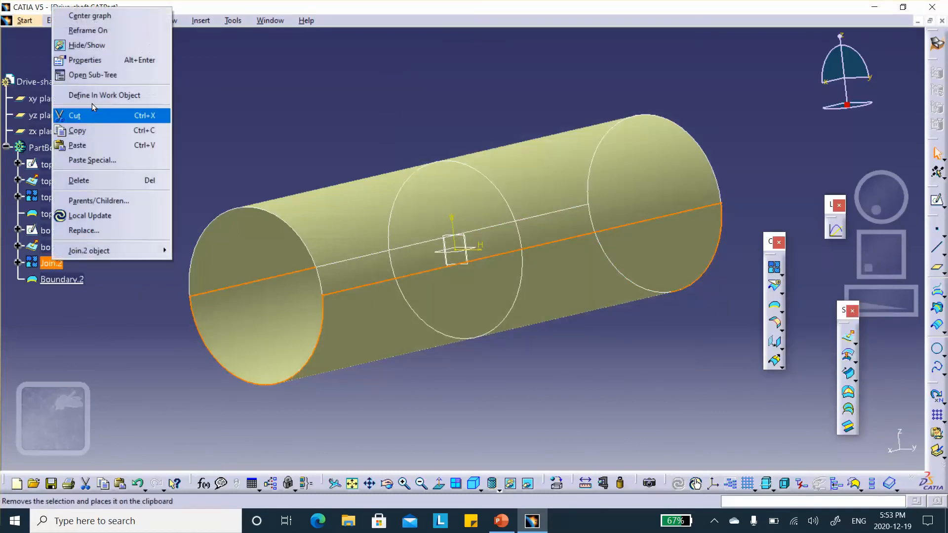
pyautogui.click(85, 60)
pyautogui.write('b')
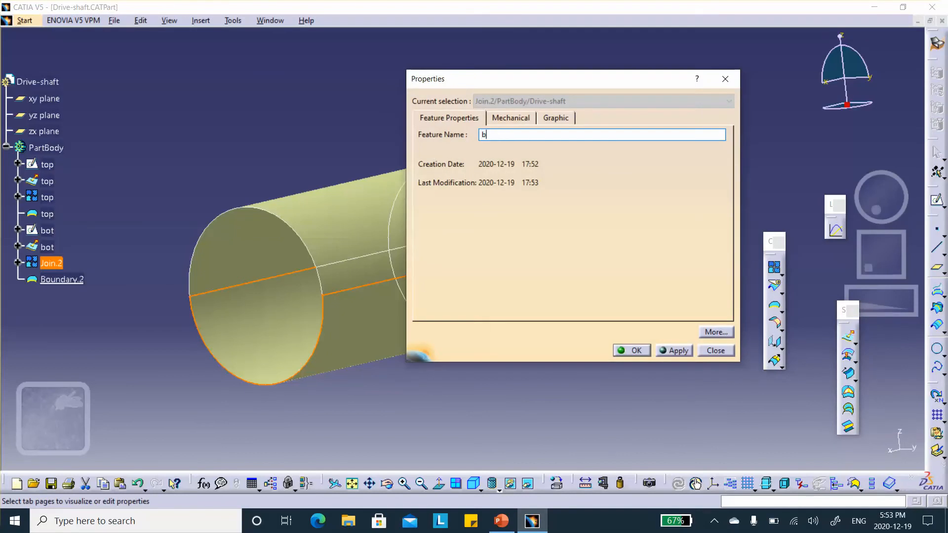
pyautogui.write('ot')
pyautogui.click(636, 349)
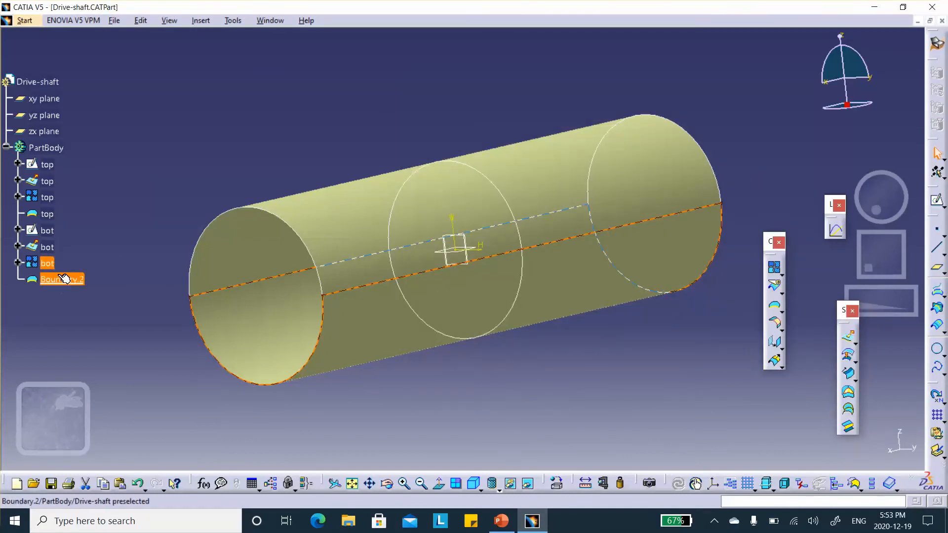
pyautogui.rightClick(64, 280)
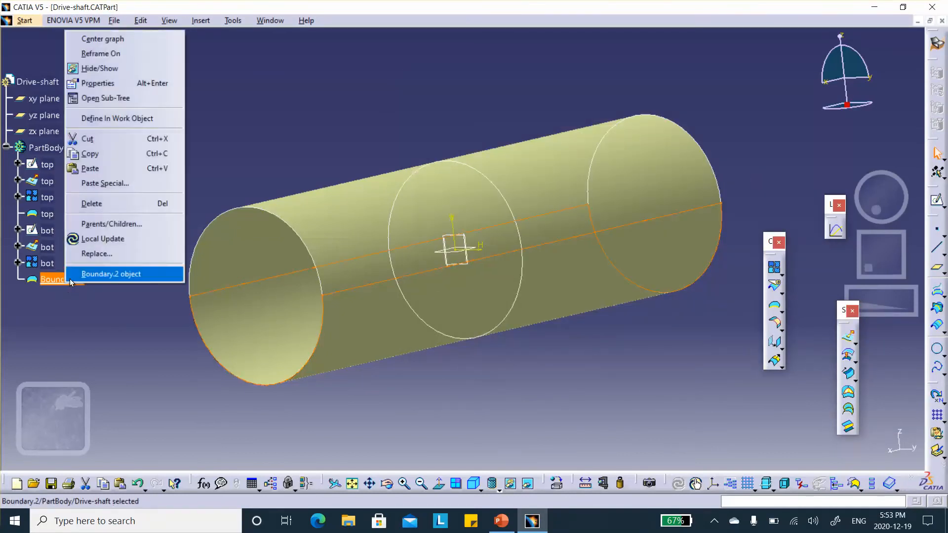
pyautogui.click(85, 84)
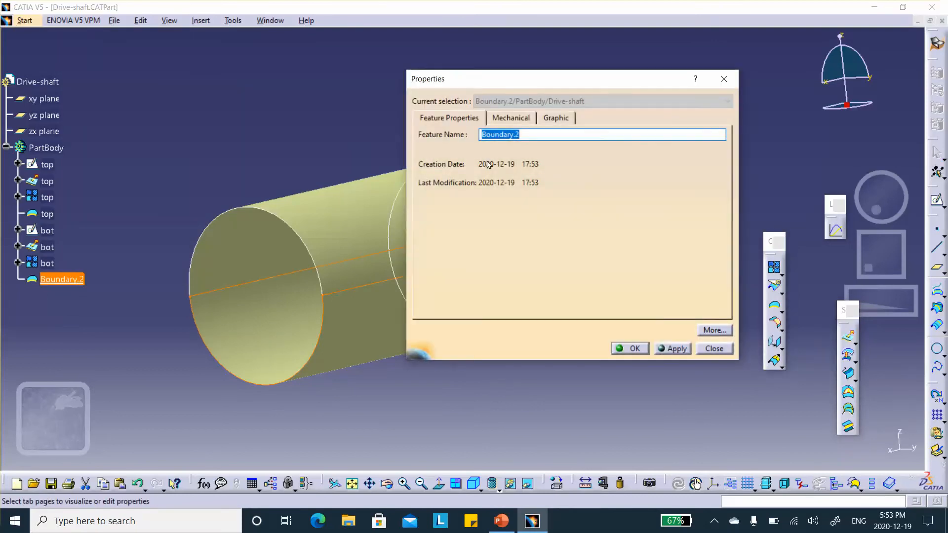
pyautogui.write('bot')
pyautogui.click(618, 349)
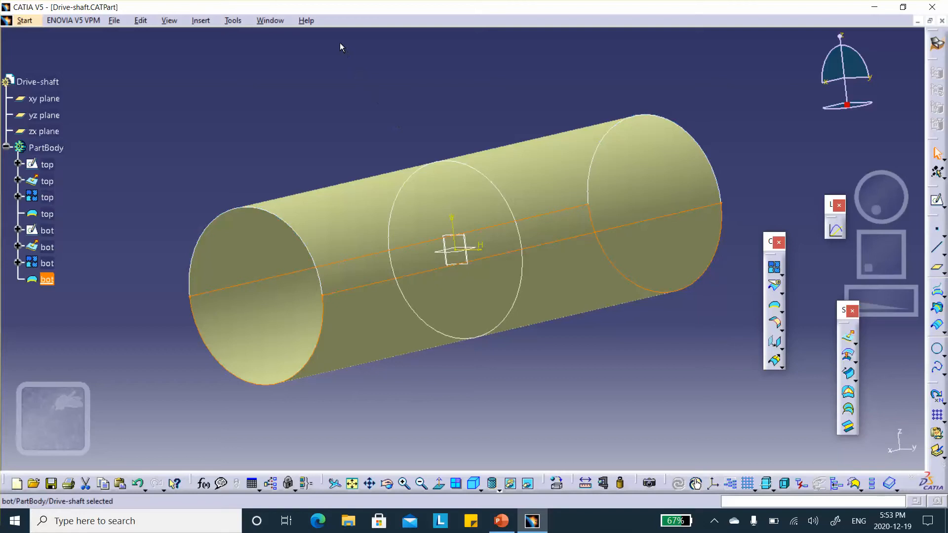
pyautogui.click(304, 64)
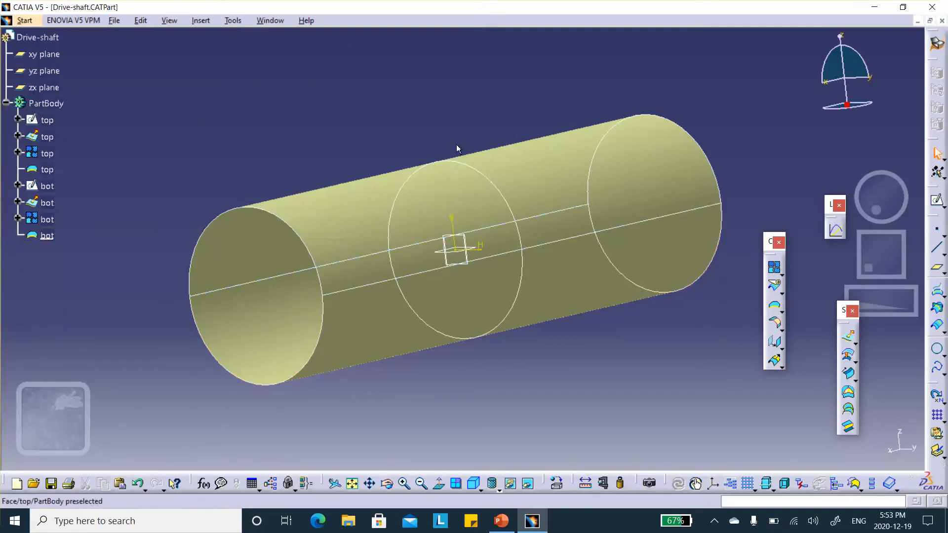
# - Switch to PowerPoint, check the top and bot axis directions on the Modelling Strategy slide, and return to CATIA
pyautogui.moveTo(402, 95); pyautogui.dragTo(425, 129, button='middle')
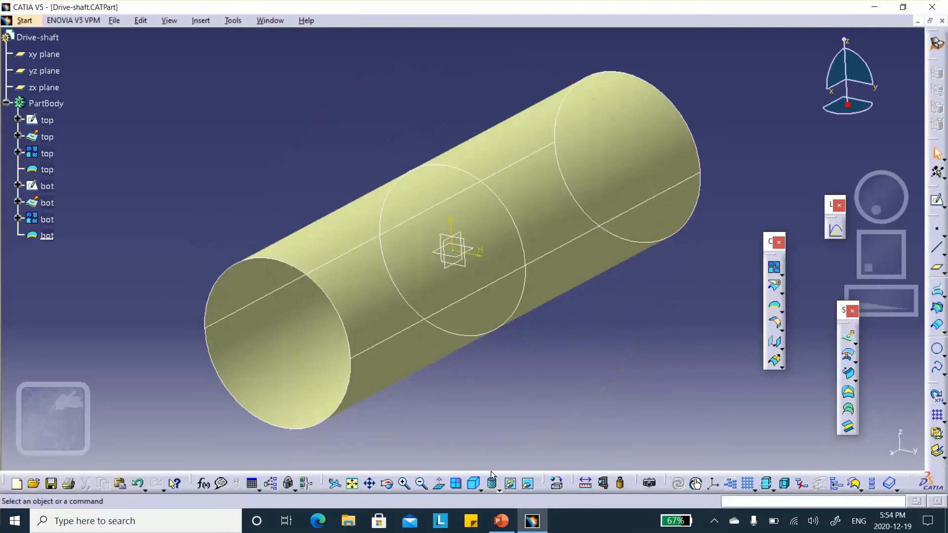
pyautogui.click(501, 521)
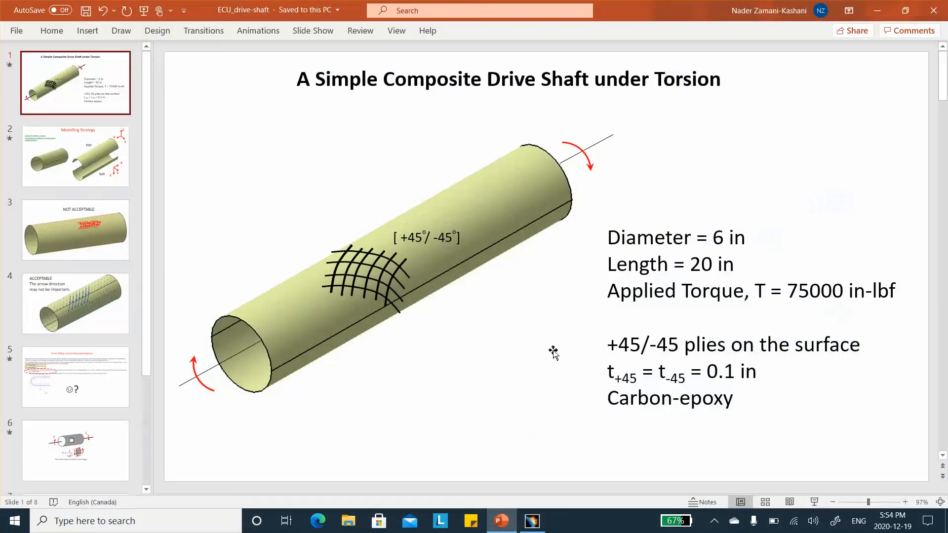
pyautogui.click(102, 175)
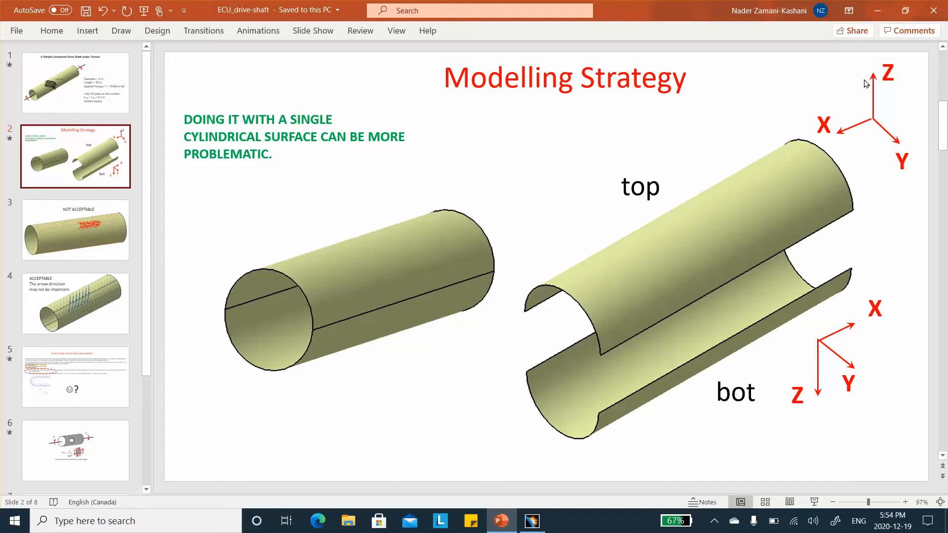
pyautogui.click(878, 17)
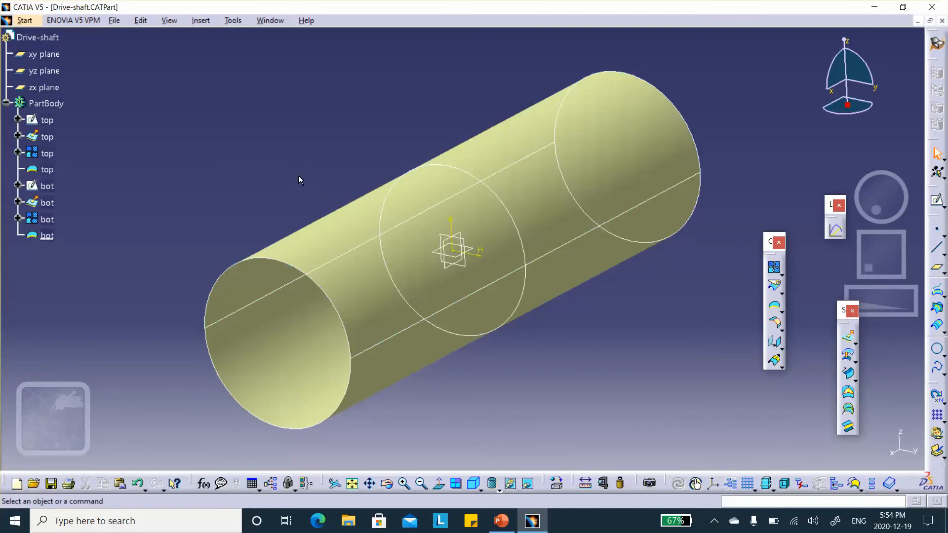
# - Create a standard axis system with the default origin and axes, without making it current
pyautogui.click(714, 485)
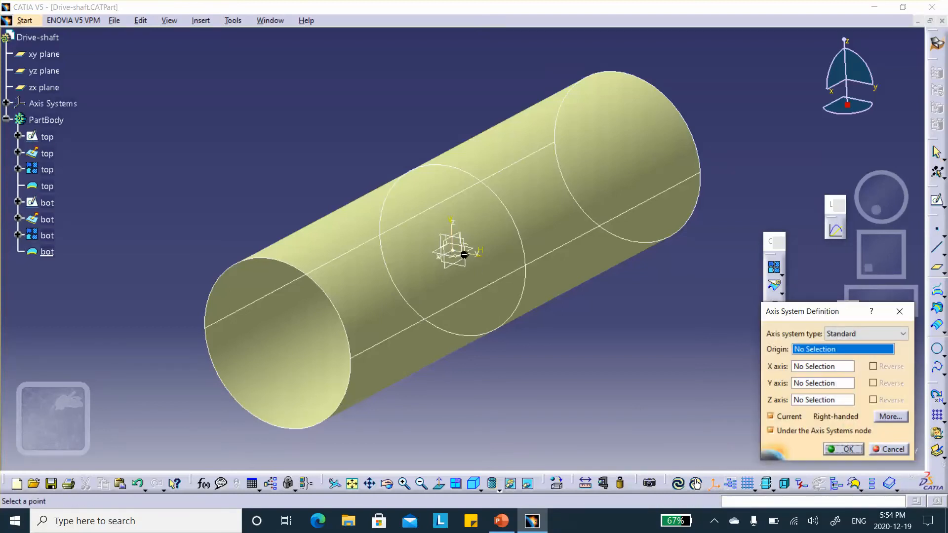
pyautogui.click(772, 417)
pyautogui.click(846, 450)
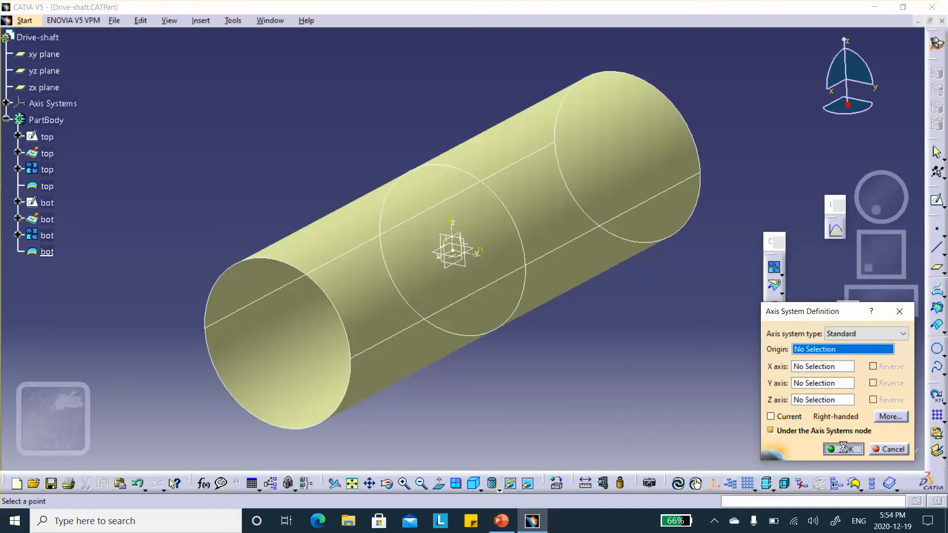
# - Expand the axis systems in the tree and rename the new axis system as "top"
pyautogui.click(9, 105)
pyautogui.rightClick(73, 121)
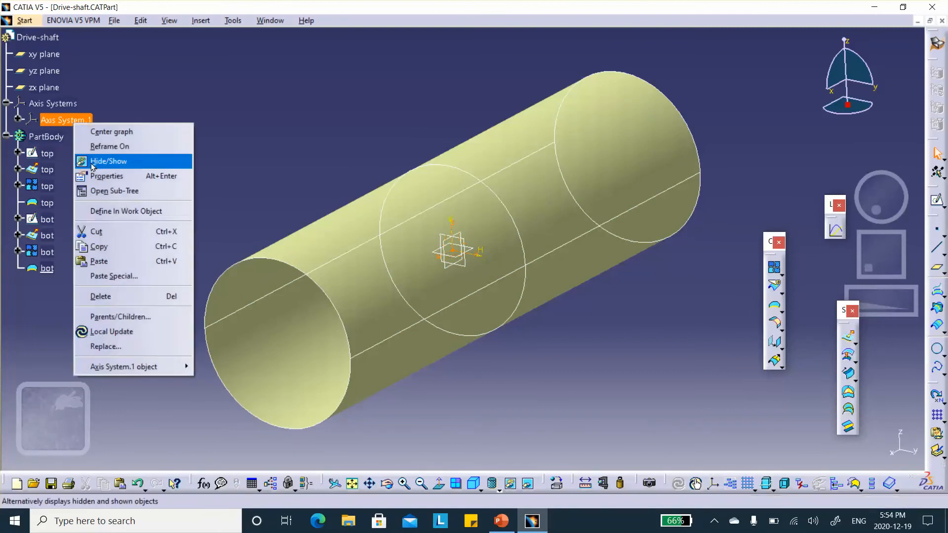
pyautogui.click(93, 176)
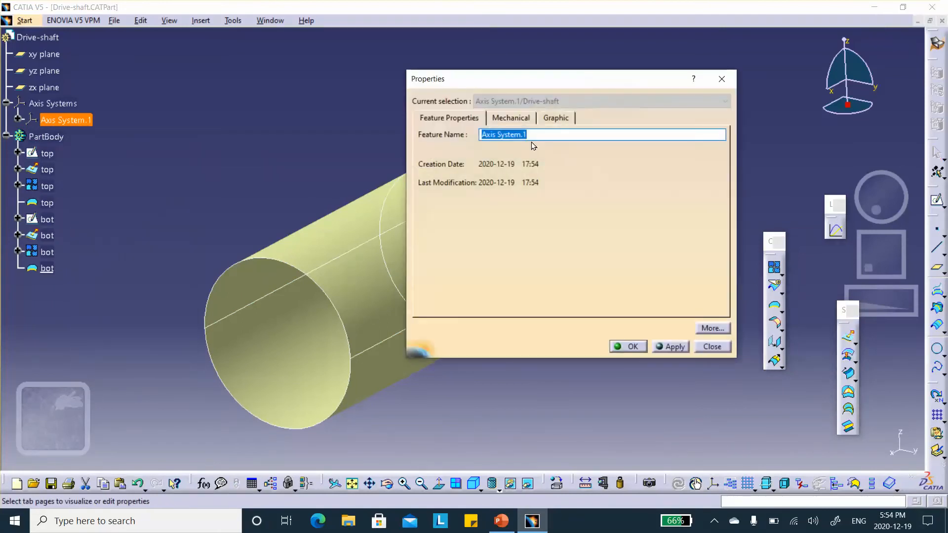
pyautogui.write('top')
pyautogui.click(633, 347)
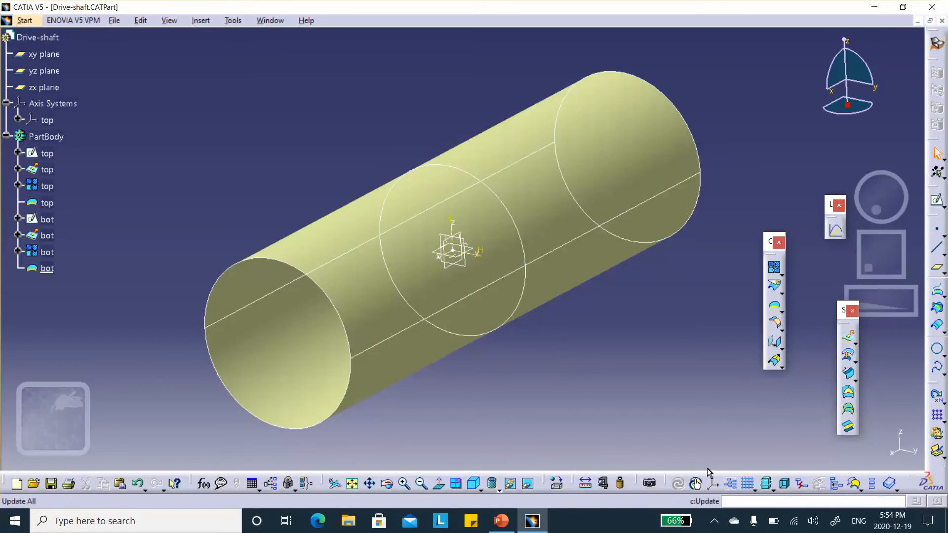
# - Create a second standard axis system rotated 180 degrees about the Y axis, without making it current
pyautogui.click(713, 484)
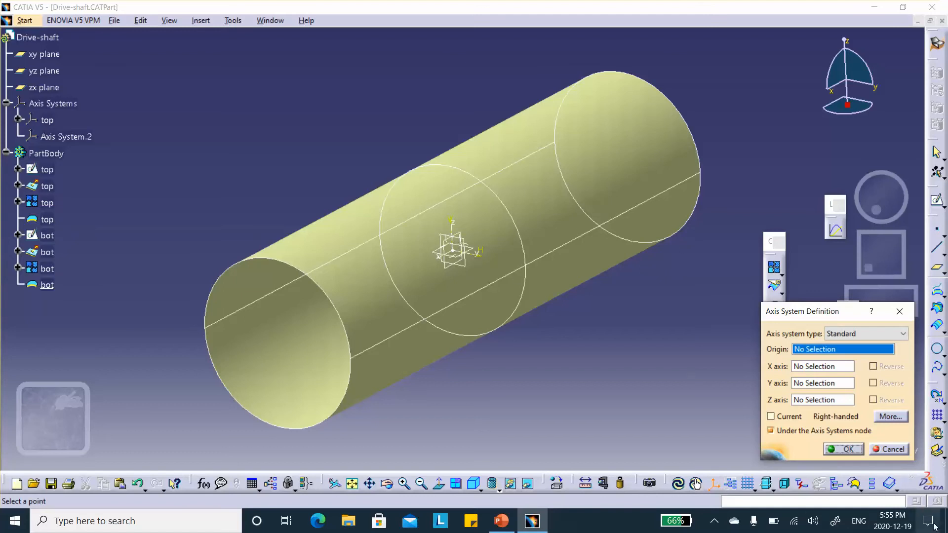
pyautogui.click(801, 384)
pyautogui.rightClick(803, 384)
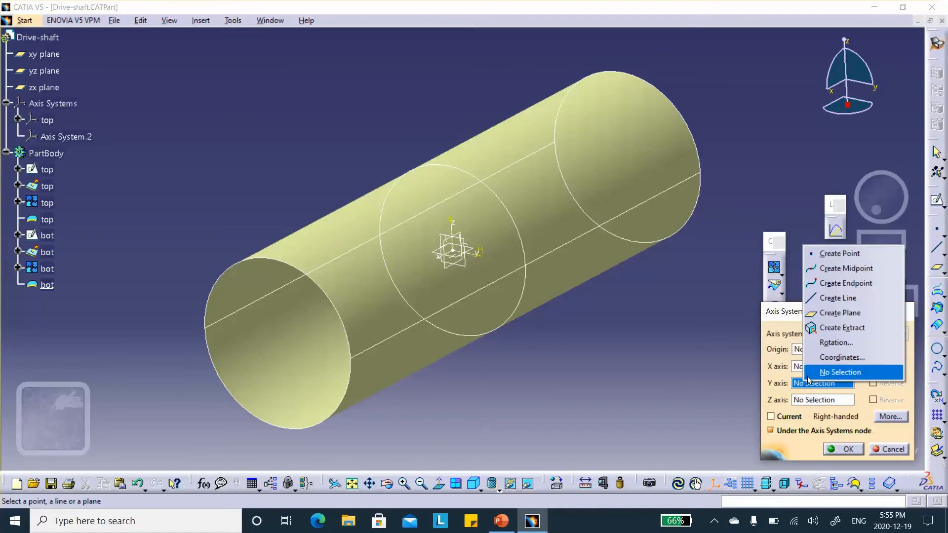
pyautogui.click(835, 343)
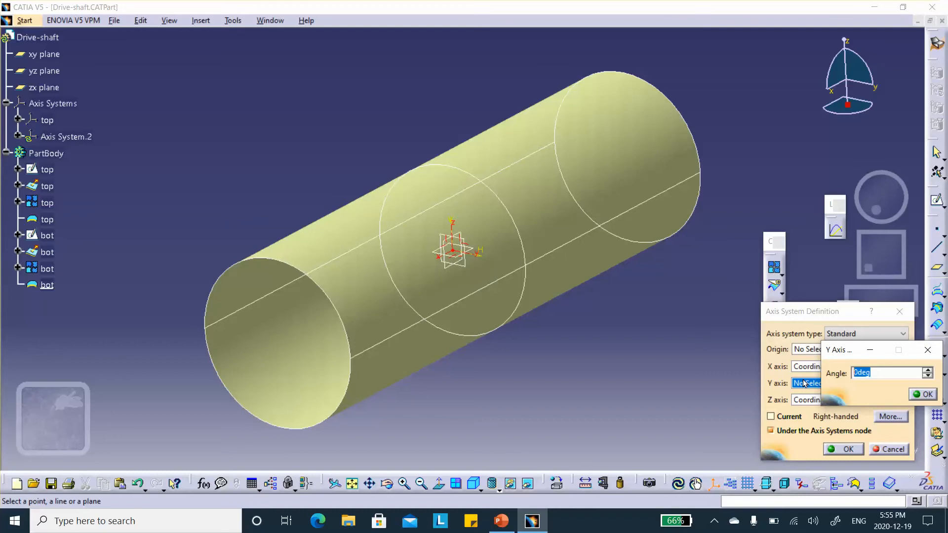
pyautogui.write('180')
pyautogui.click(923, 395)
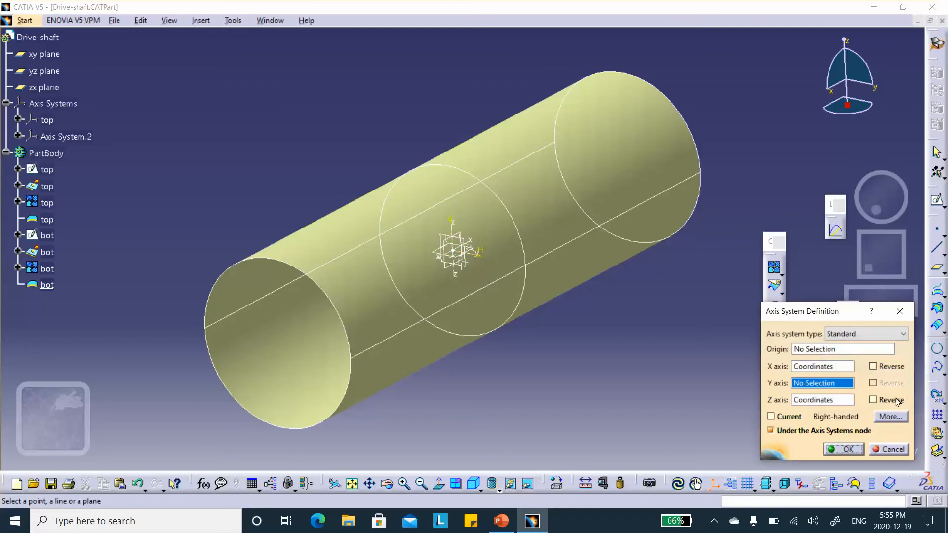
pyautogui.click(859, 448)
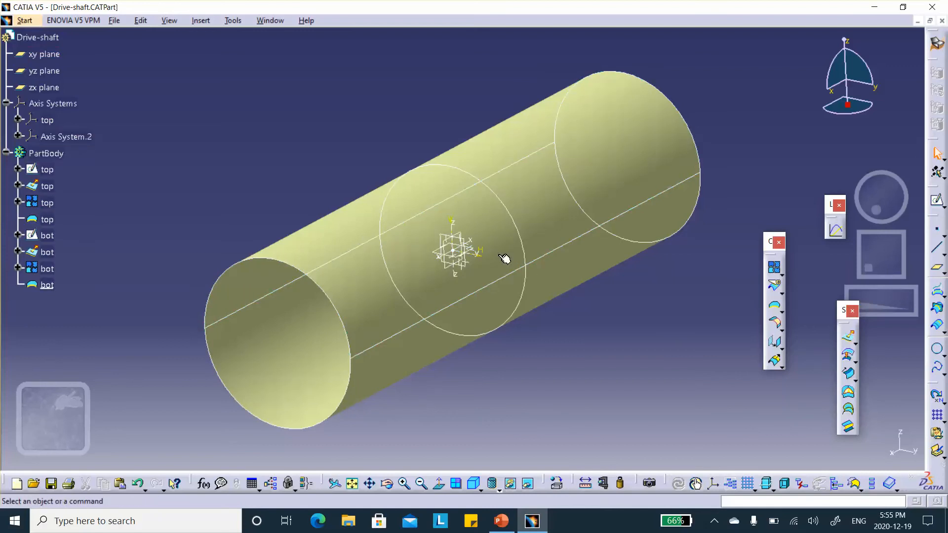
# - Rename the rotated axis system as "bot" and save the part
pyautogui.rightClick(67, 140)
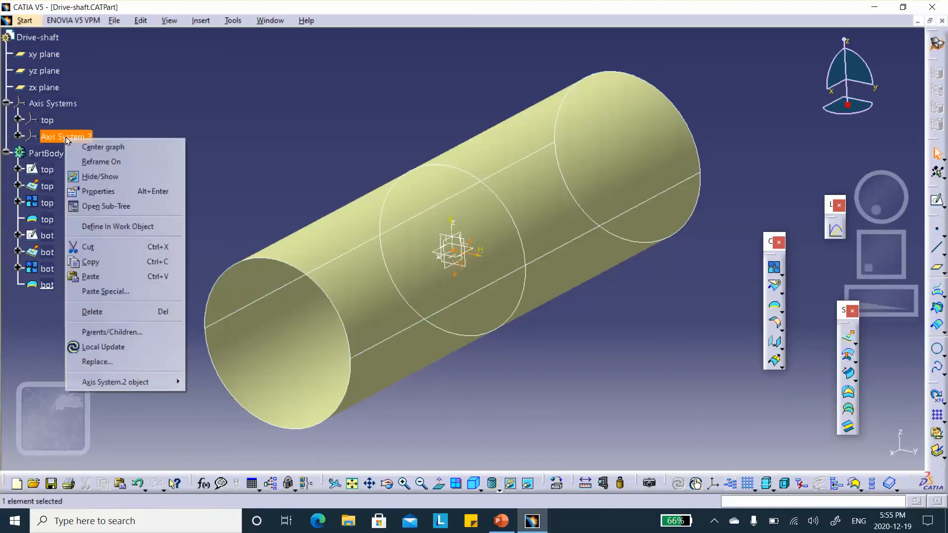
pyautogui.click(104, 191)
pyautogui.write('bot')
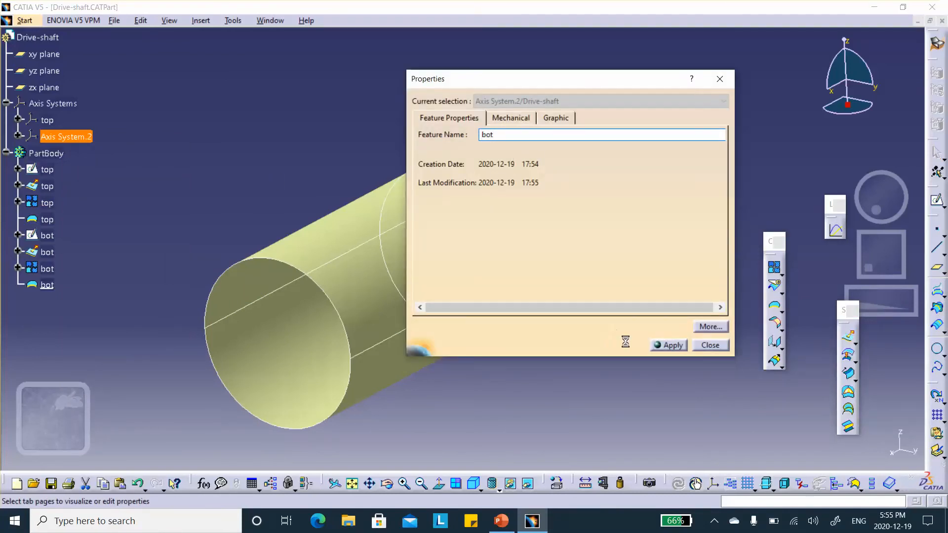
pyautogui.click(628, 344)
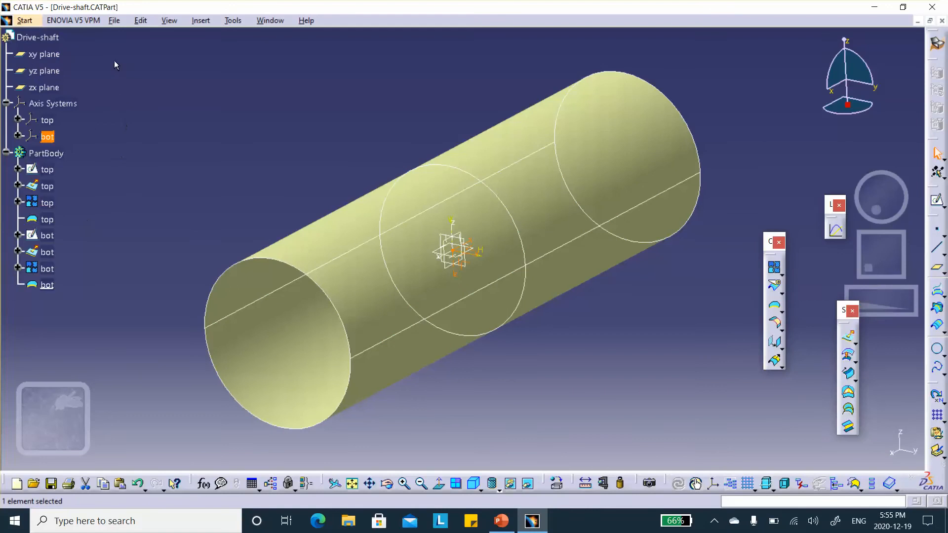
pyautogui.click(51, 483)
# - Switch to PowerPoint, review the Modelling Strategy slide and the pure shear force resultant slide, and return to CATIA
pyautogui.click(501, 521)
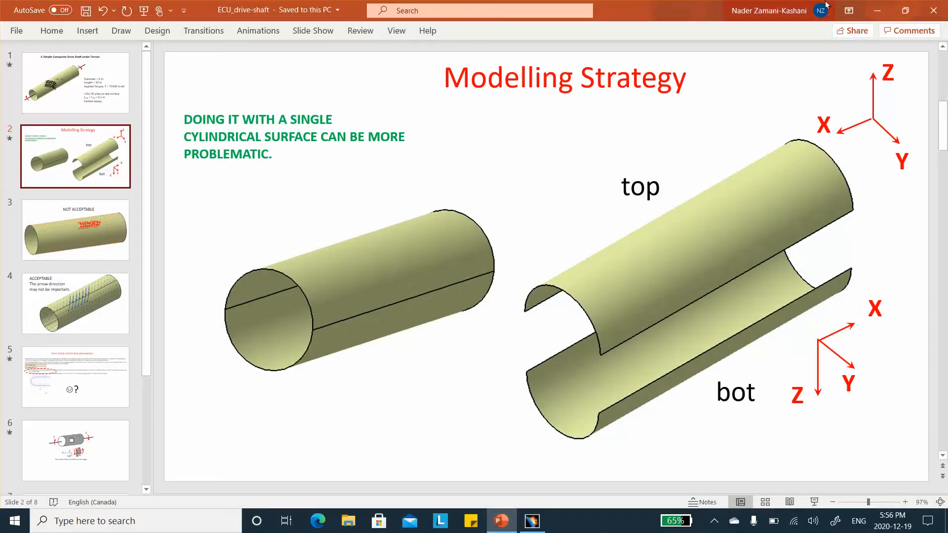
pyautogui.click(878, 11)
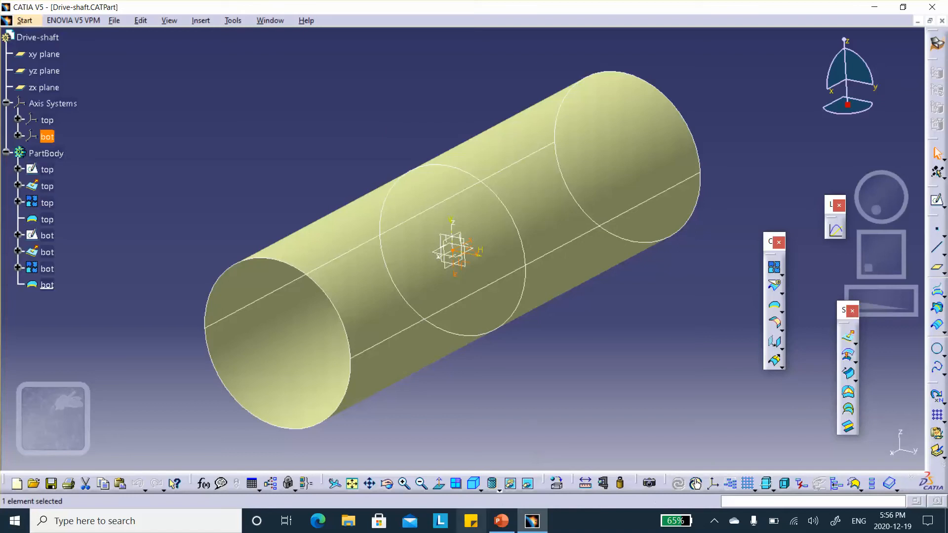
pyautogui.click(488, 502)
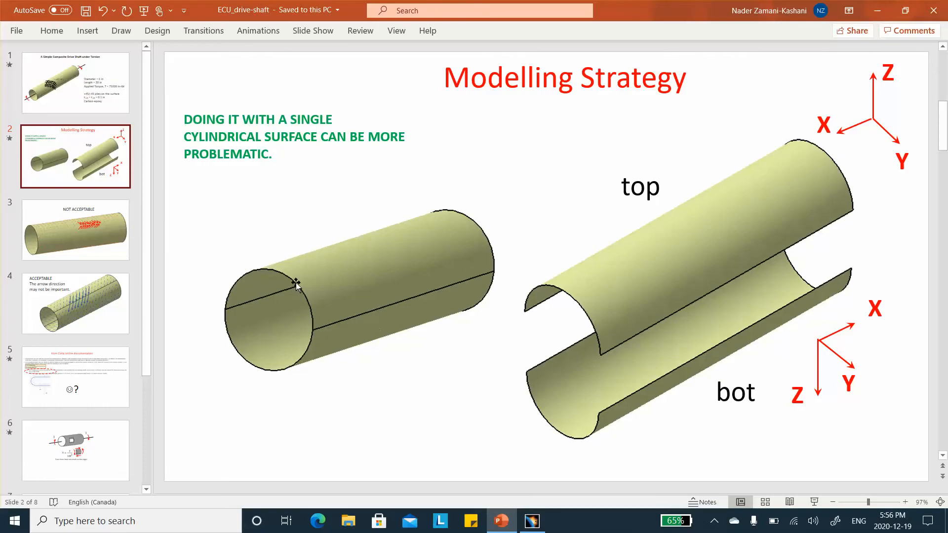
pyautogui.click(99, 444)
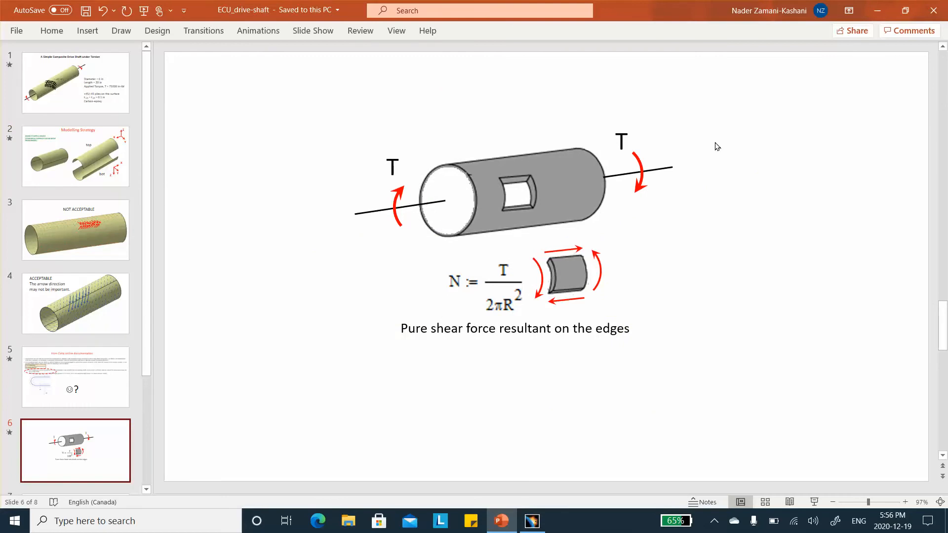
pyautogui.click(876, 10)
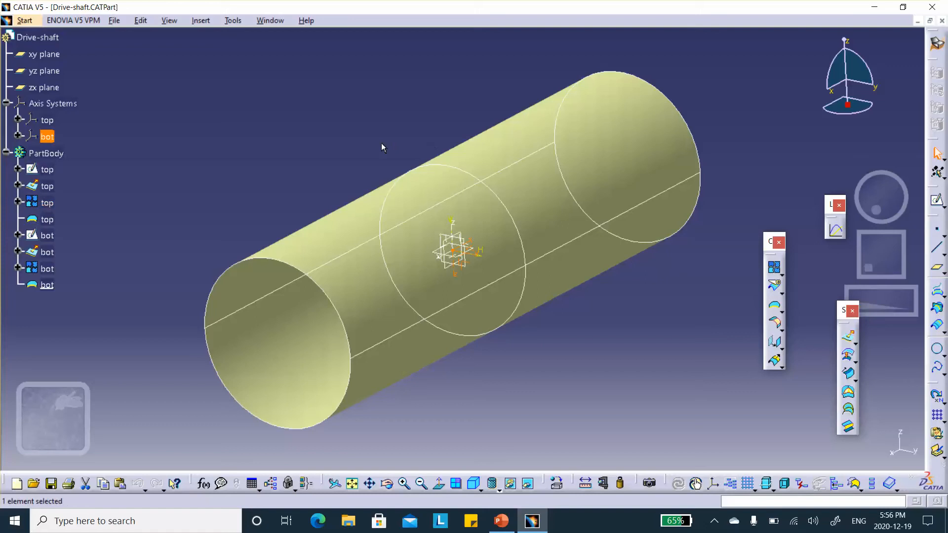
pyautogui.moveTo(382, 146); pyautogui.dragTo(360, 113, button='middle')
pyautogui.click(53, 138)
pyautogui.moveTo(123, 133); pyautogui.dragTo(146, 136, button='middle')
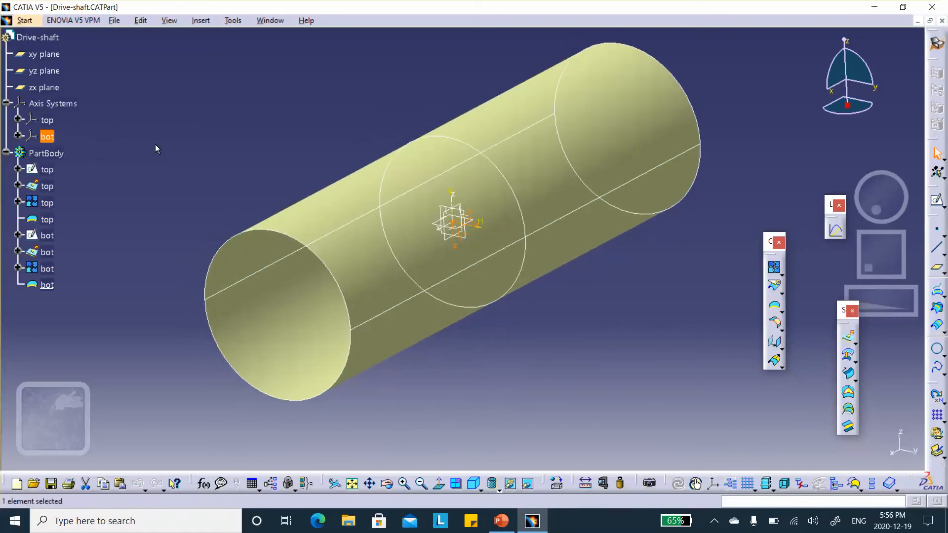
pyautogui.click(185, 153)
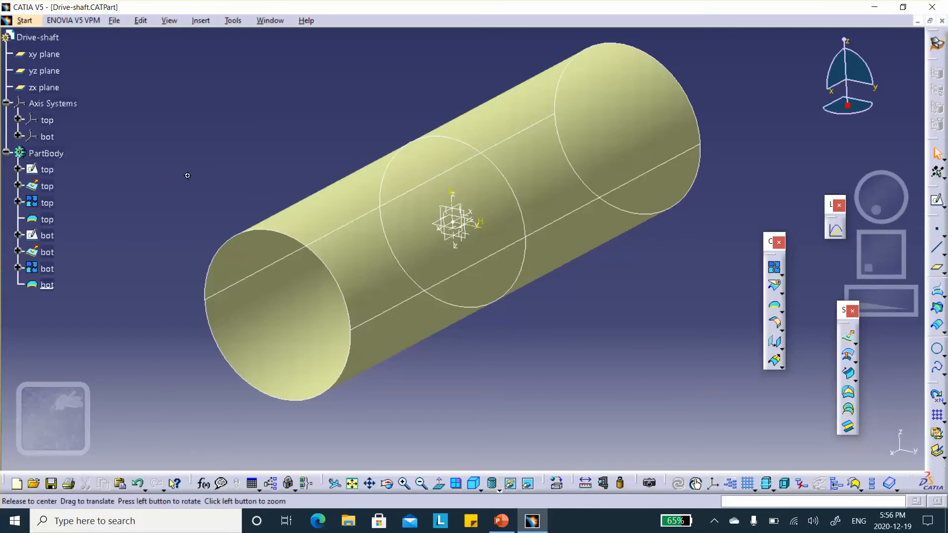
pyautogui.moveTo(184, 175); pyautogui.dragTo(191, 174, button='middle')
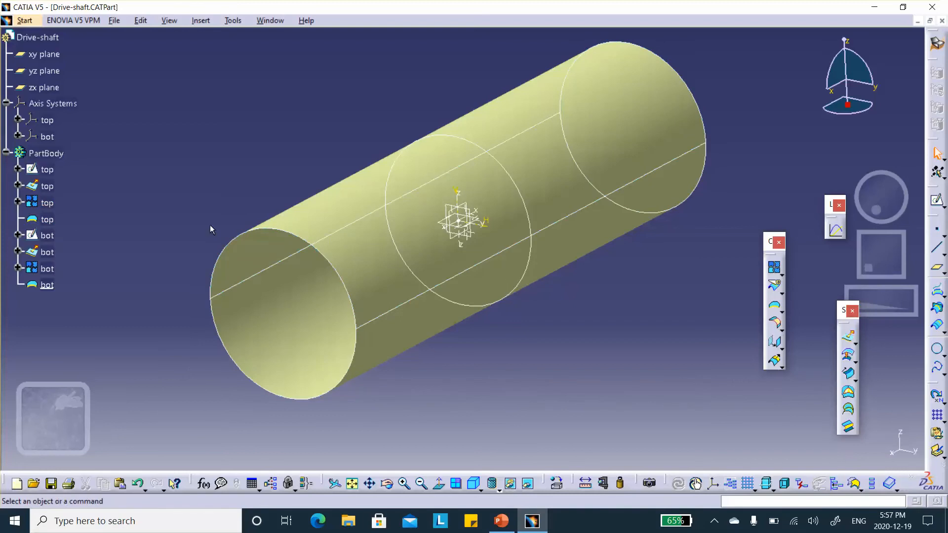
pyautogui.moveTo(161, 201); pyautogui.dragTo(161, 198, button='middle')
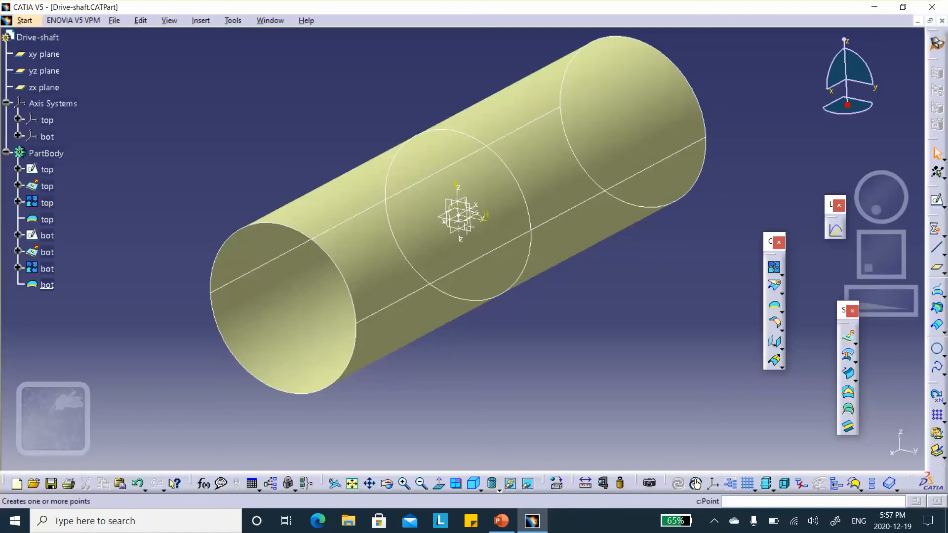
# - Create a coordinate point at X 14 in, Y 0 in, Z 0 in relative to the default origin
pyautogui.click(937, 231)
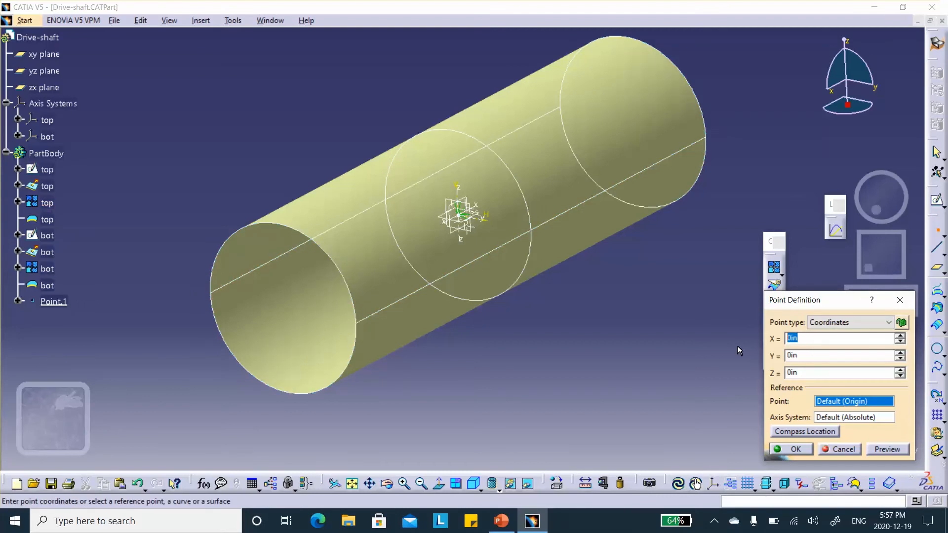
pyautogui.write('14')
pyautogui.click(894, 450)
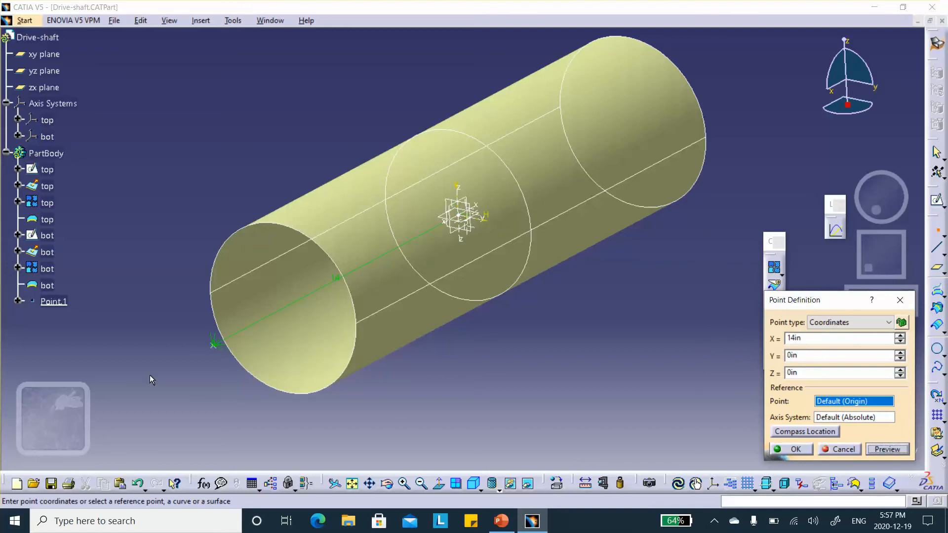
pyautogui.click(801, 450)
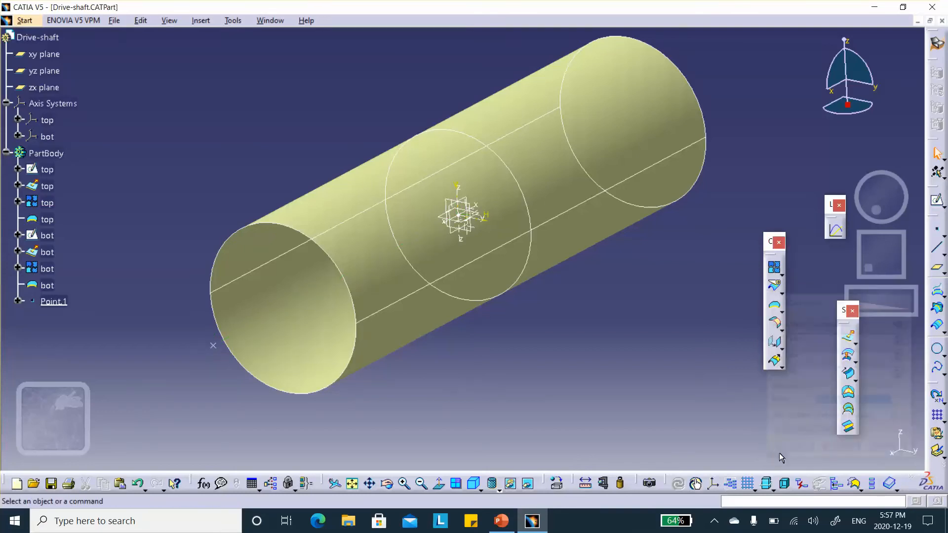
# - Rename the new point beyond the shaft's end as "front"
pyautogui.rightClick(54, 302)
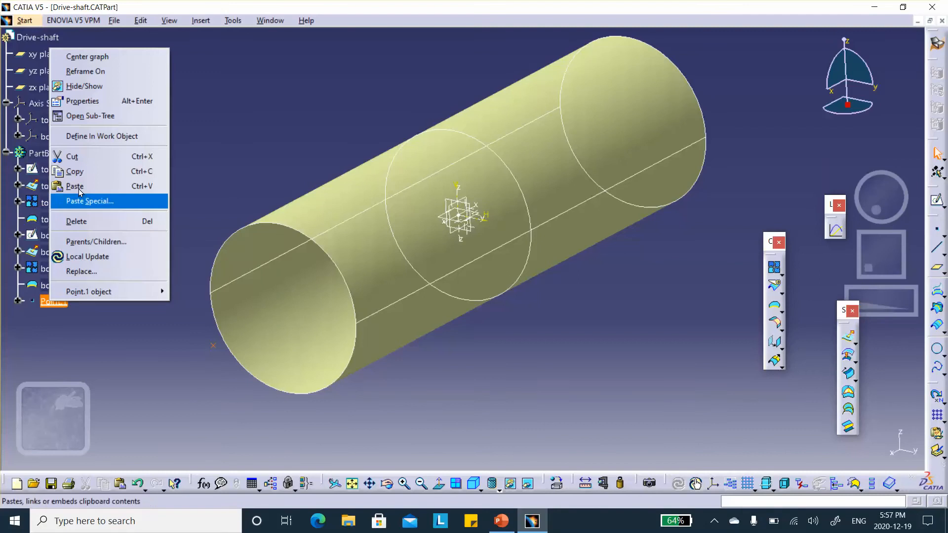
pyautogui.click(94, 100)
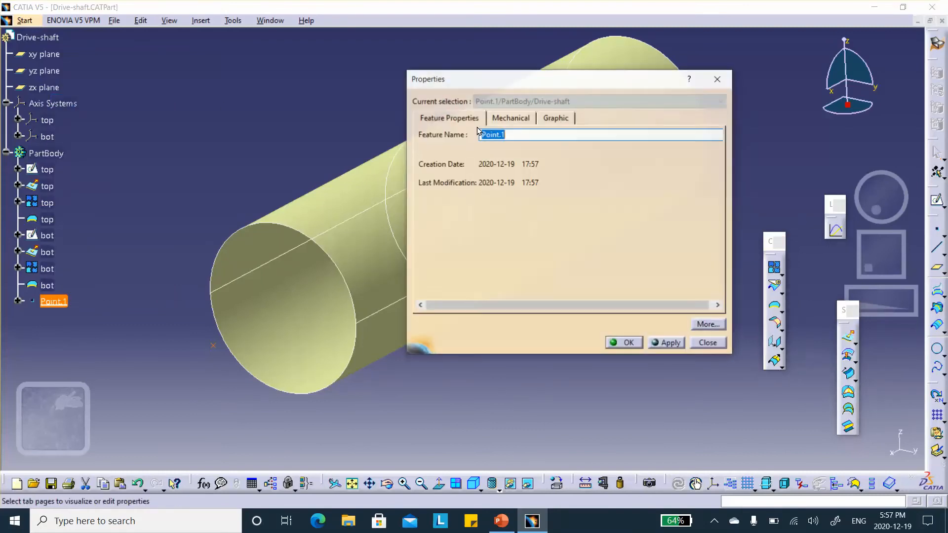
pyautogui.write('front')
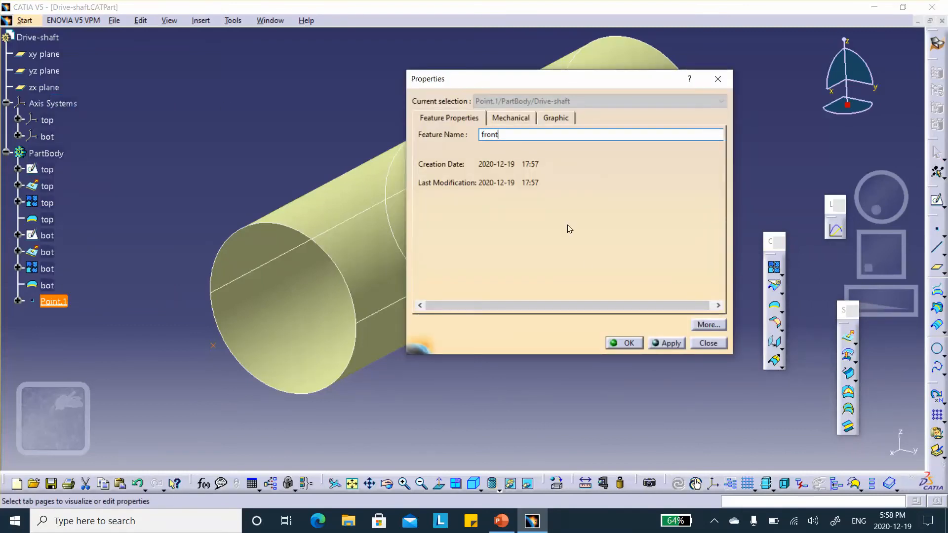
pyautogui.click(630, 345)
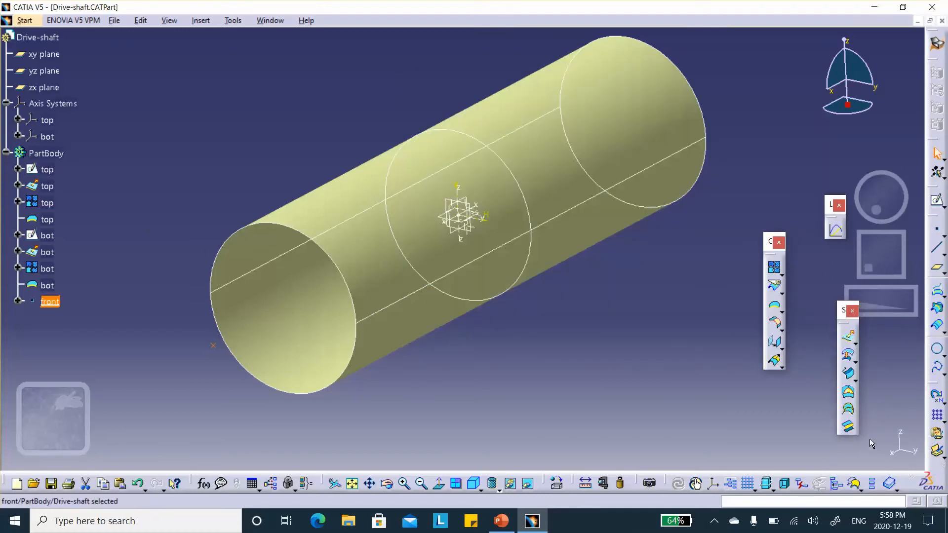
# - Create a second coordinate point with X -14 in, Y 0 in and Z 0 in, using the front point as reference
pyautogui.click(937, 230)
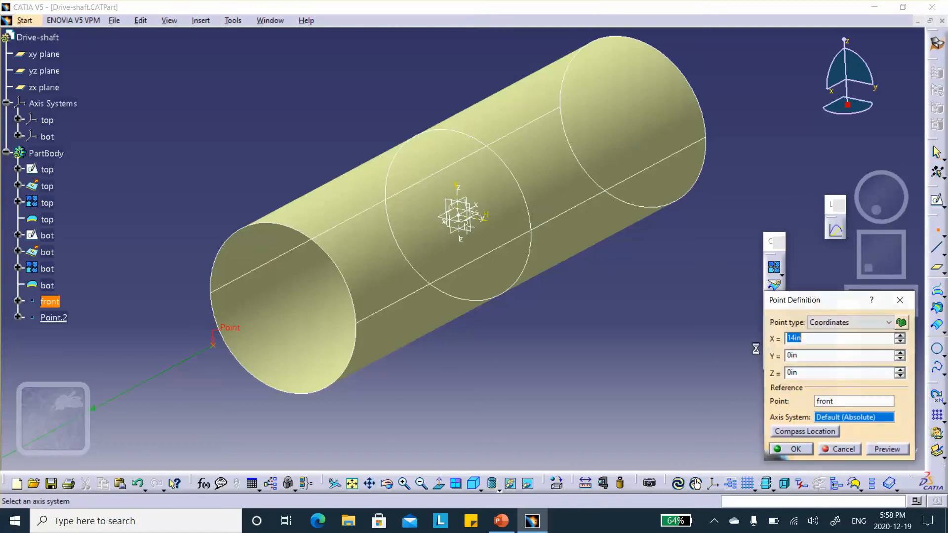
pyautogui.click(788, 338)
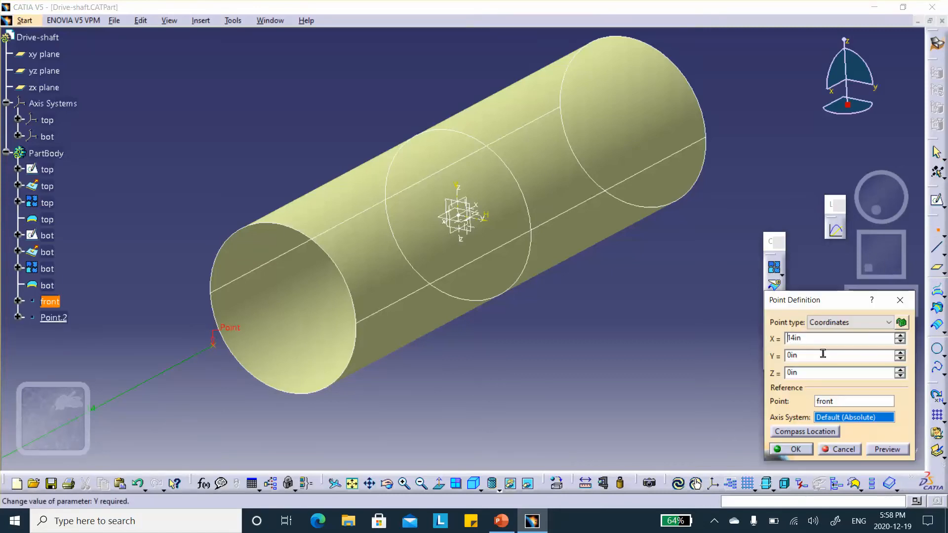
pyautogui.write('-')
pyautogui.click(796, 449)
pyautogui.moveTo(683, 182); pyautogui.dragTo(603, 222, button='middle')
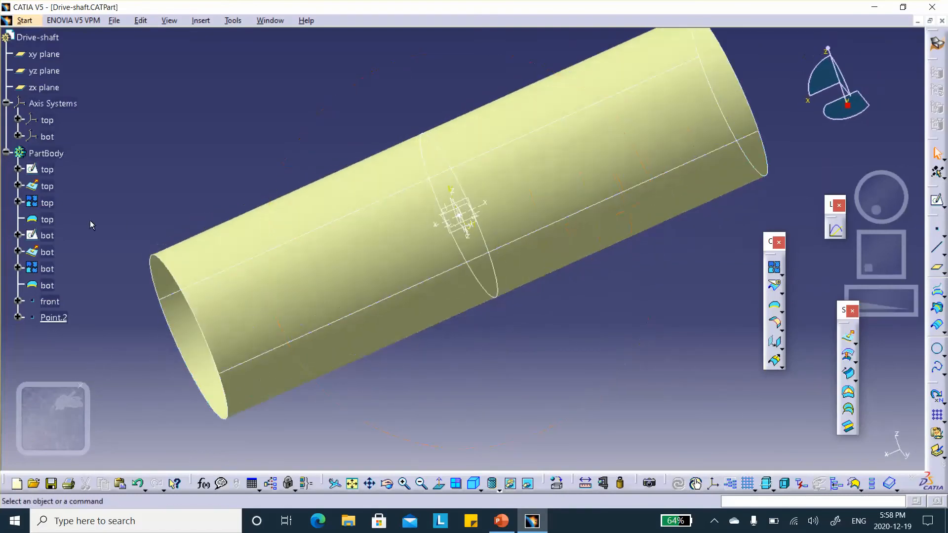
# - Examine the definitions of the second point and the bot axis system without changing their settings
pyautogui.doubleClick(54, 318)
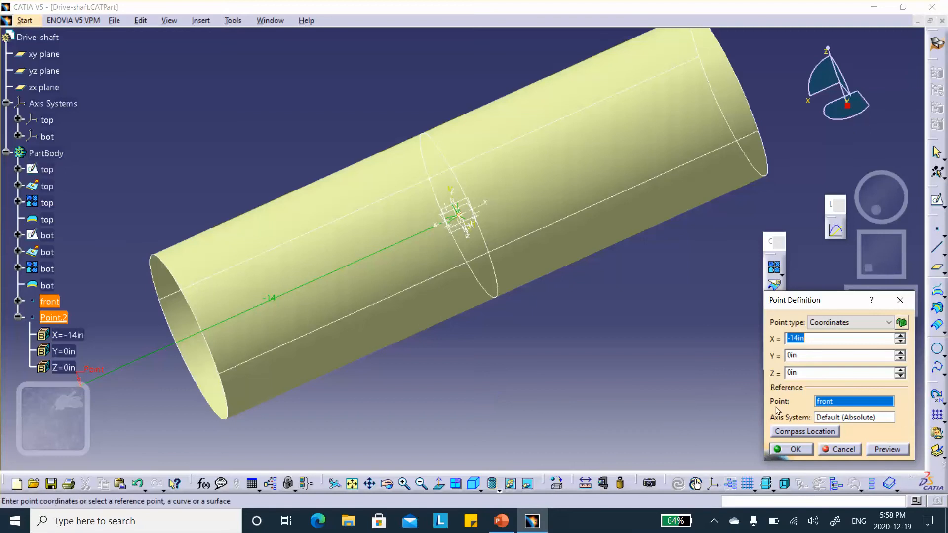
pyautogui.click(844, 449)
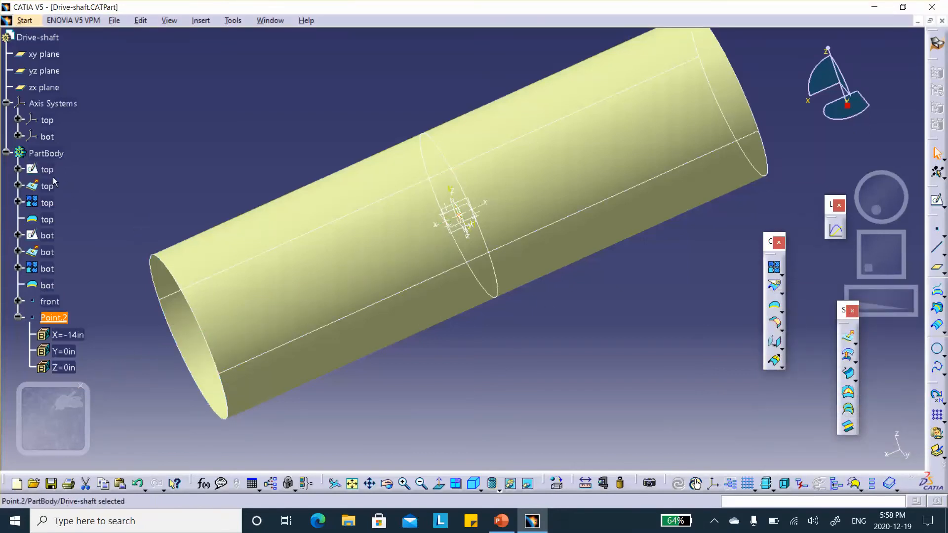
pyautogui.doubleClick(51, 137)
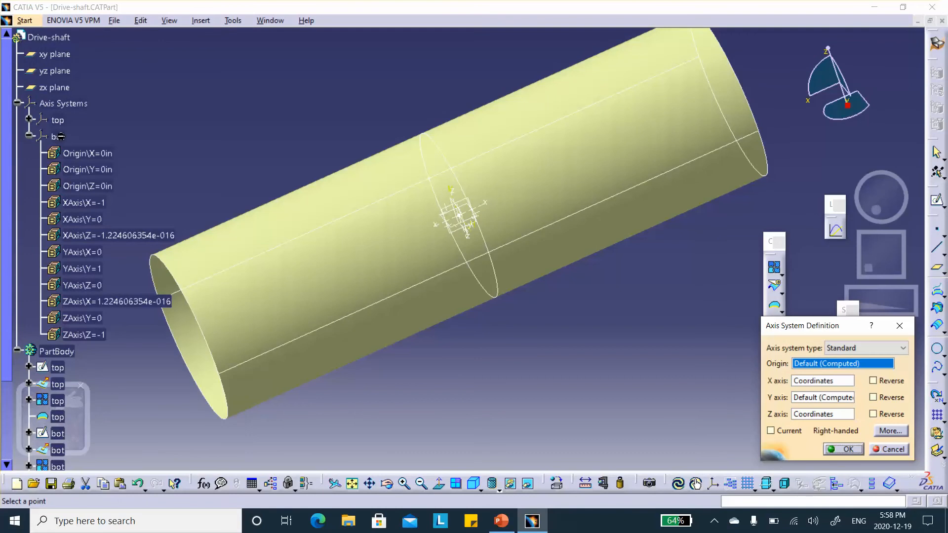
pyautogui.click(845, 449)
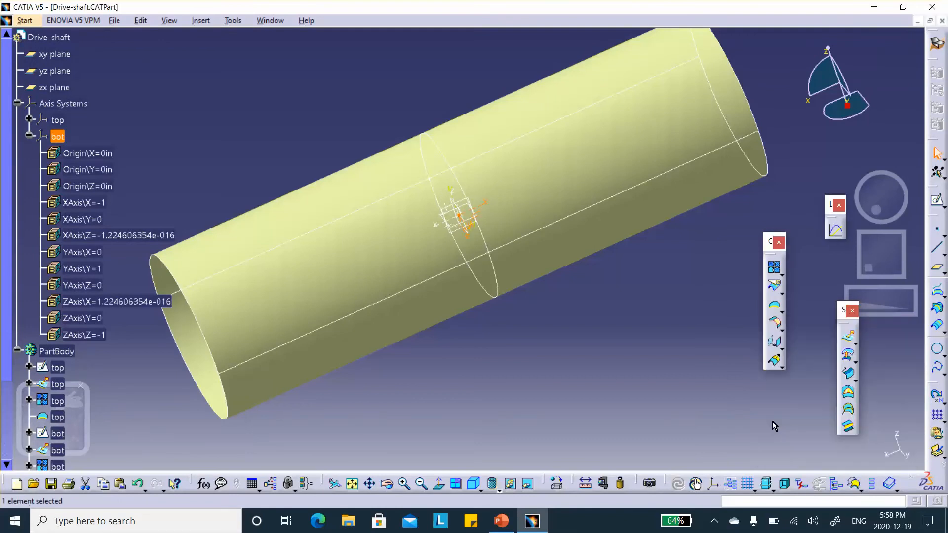
# - Examine the coordinates and reference settings of the second point and the front point
pyautogui.scroll(-3, 214, 133)
pyautogui.scroll(-4, 212, 131)
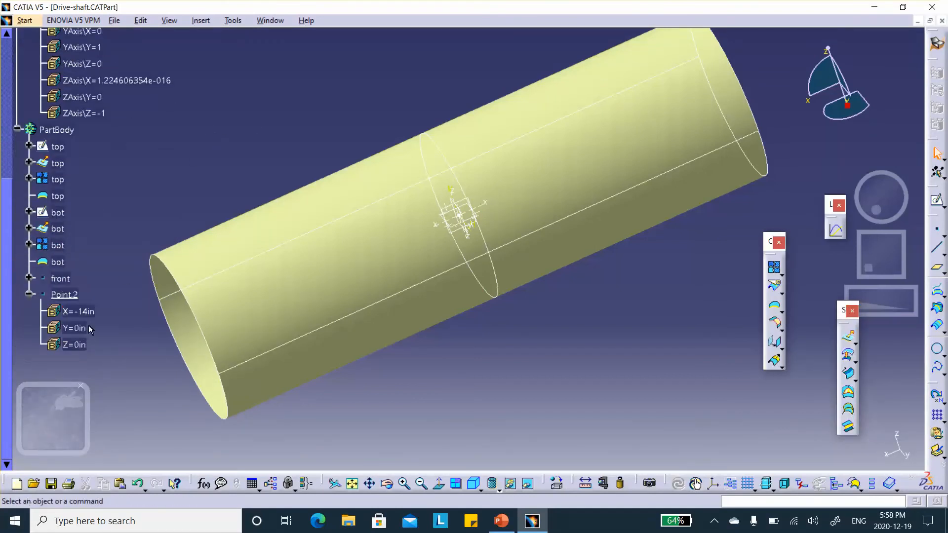
pyautogui.doubleClick(64, 295)
pyautogui.rightClick(652, 317)
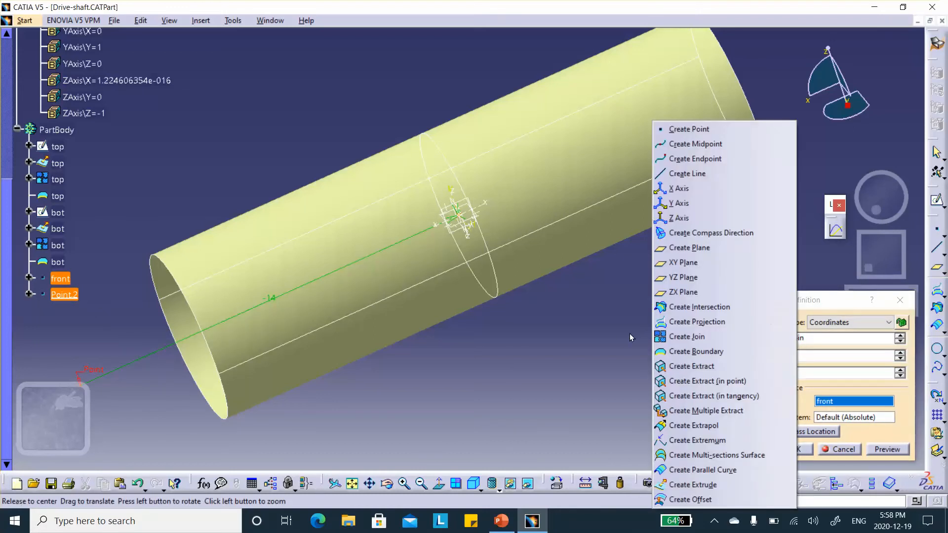
pyautogui.moveTo(383, 260); pyautogui.dragTo(569, 232, button='middle')
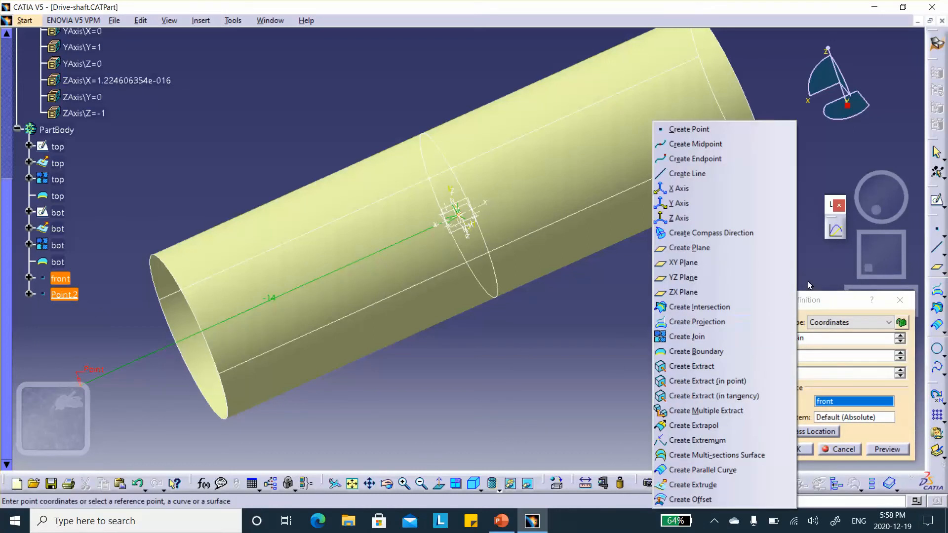
pyautogui.click(837, 286)
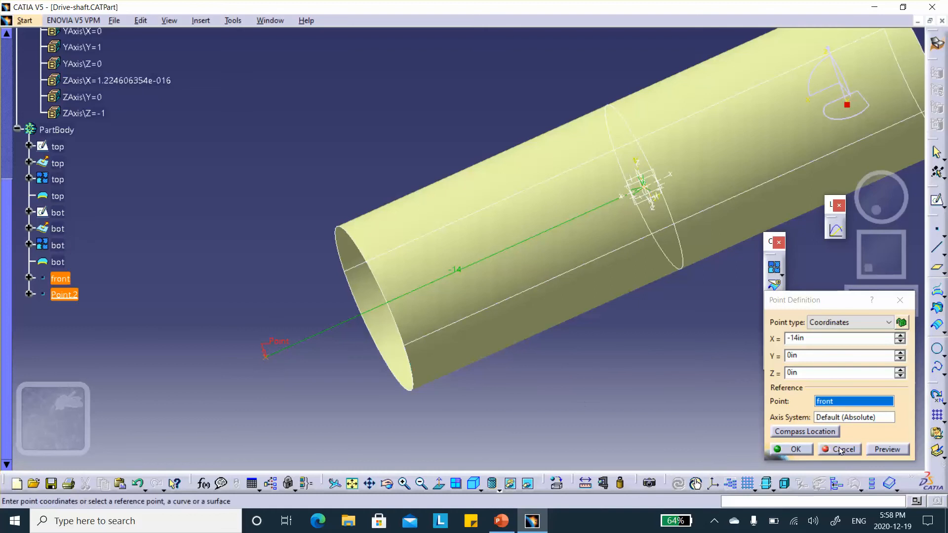
pyautogui.click(810, 338)
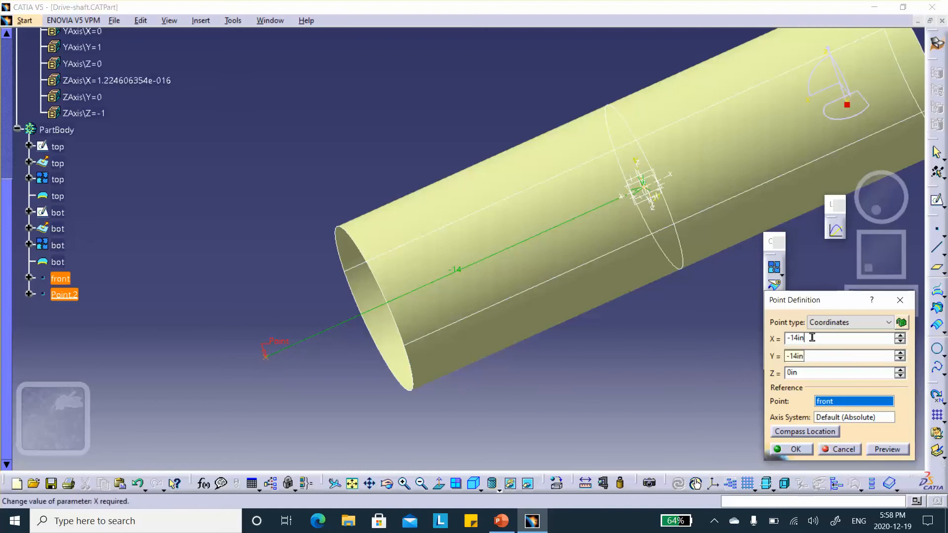
pyautogui.click(878, 452)
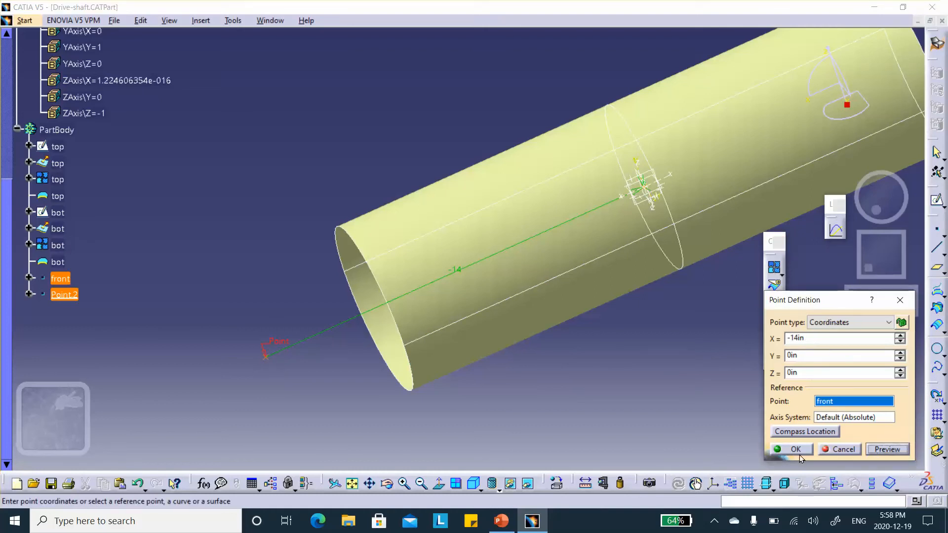
pyautogui.moveTo(828, 300); pyautogui.dragTo(759, 278)
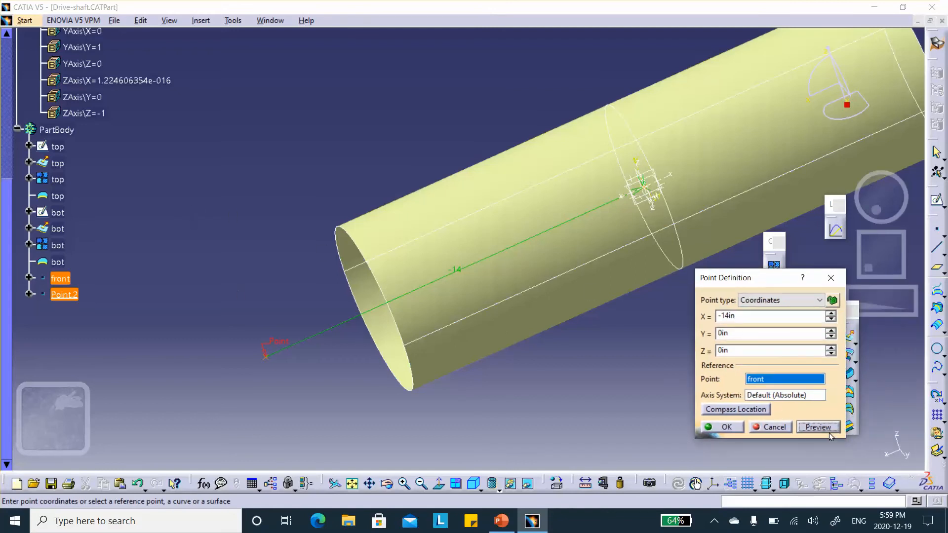
pyautogui.click(783, 428)
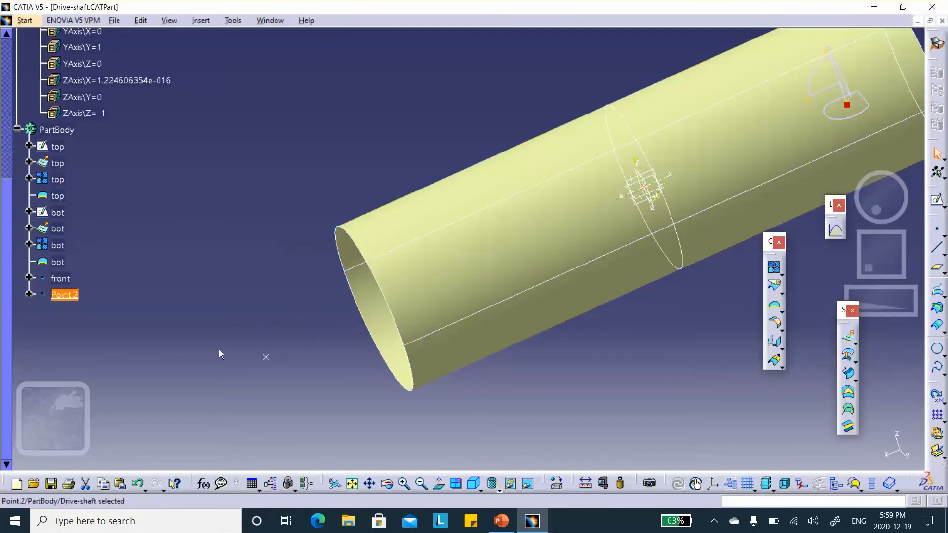
pyautogui.doubleClick(61, 278)
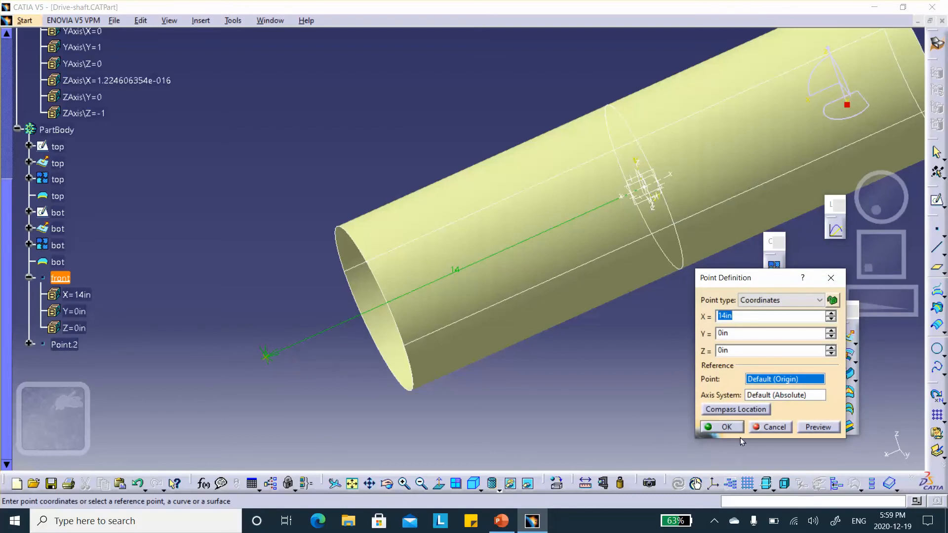
pyautogui.click(728, 428)
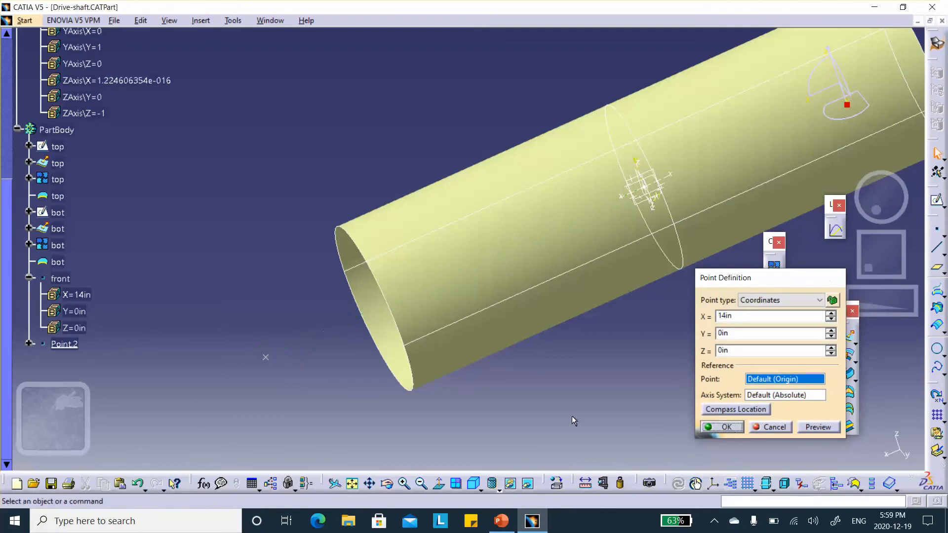
# - Try an X offset of -20 in for the second point relative to the front point and preview it
pyautogui.doubleClick(65, 344)
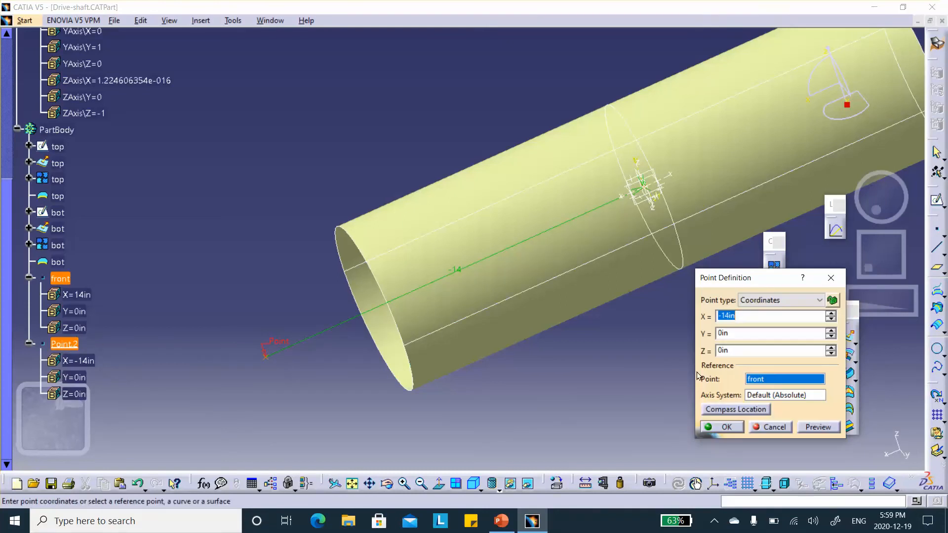
pyautogui.click(738, 315)
pyautogui.doubleClick(737, 315)
pyautogui.moveTo(583, 296); pyautogui.dragTo(605, 302, button='middle')
pyautogui.doubleClick(736, 316)
pyautogui.write('-')
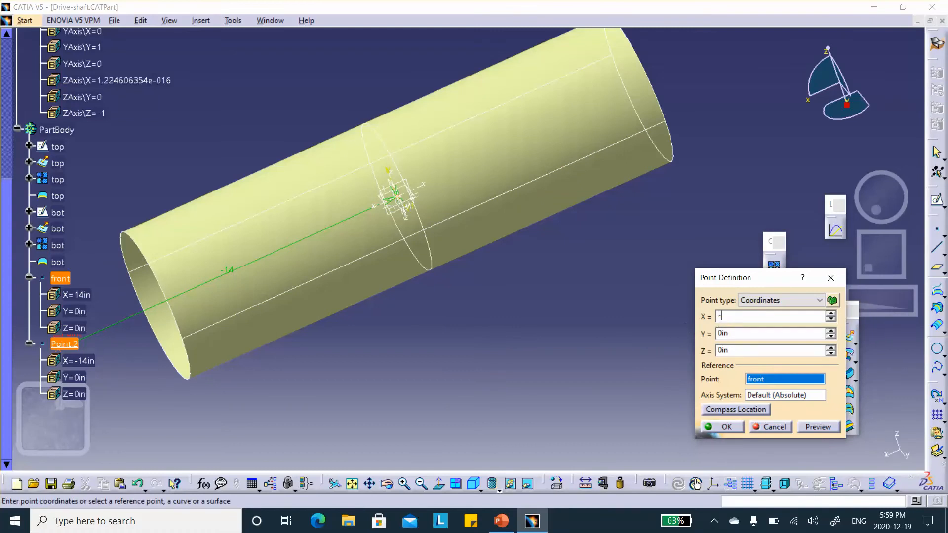
pyautogui.write('20')
pyautogui.click(818, 427)
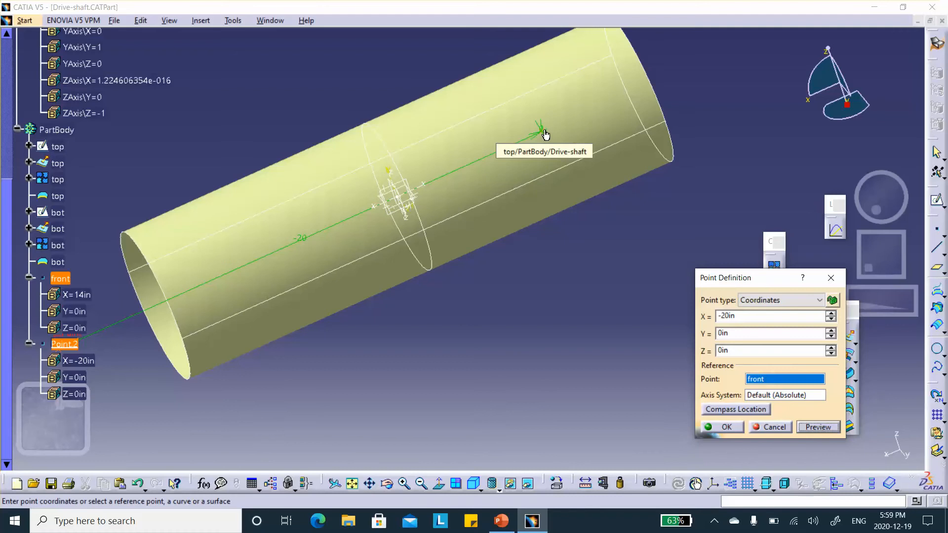
# - Preview the second point with X offsets of -24 in and -30 in from the front point
pyautogui.doubleClick(745, 316)
pyautogui.write('-24')
pyautogui.click(818, 427)
pyautogui.moveTo(746, 316); pyautogui.dragTo(706, 315)
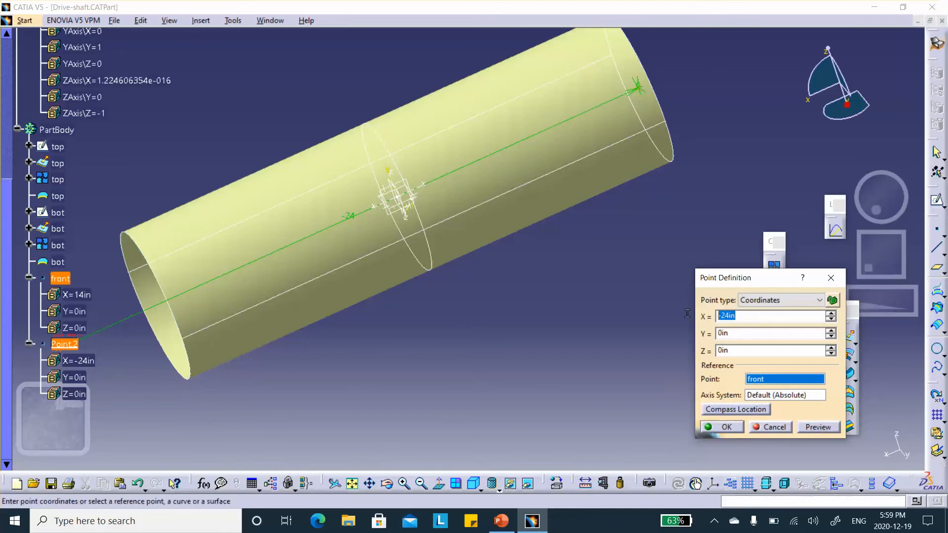
pyautogui.write('-3')
pyautogui.click(825, 429)
pyautogui.moveTo(643, 136); pyautogui.dragTo(632, 171, button='middle')
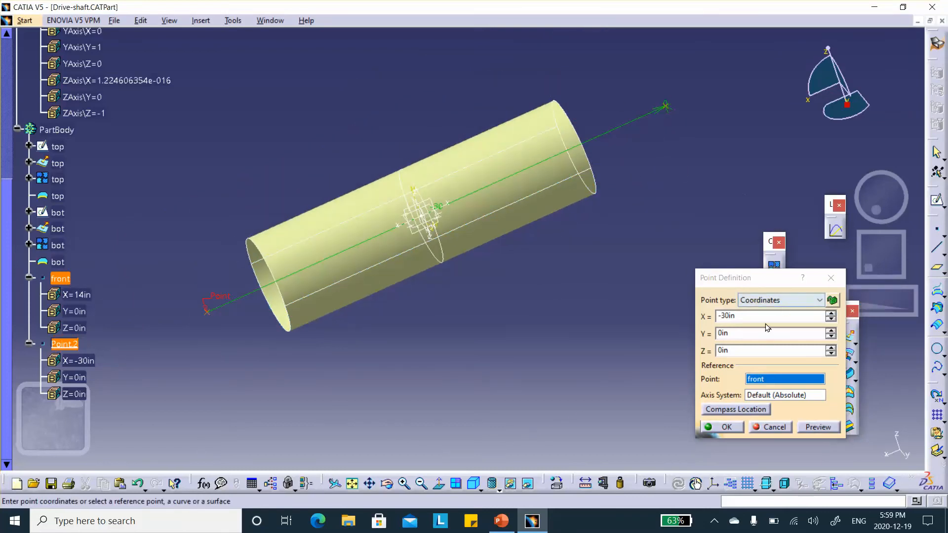
# - Set the second point's X coordinate to -28 in relative to the front point and accept the definition
pyautogui.click(742, 315)
pyautogui.doubleClick(741, 314)
pyautogui.write('-24')
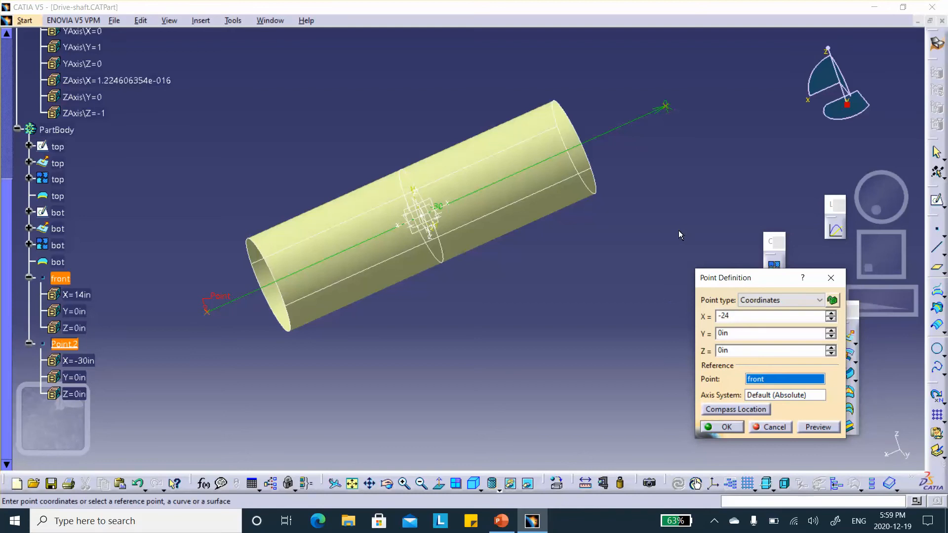
pyautogui.press('BackSpace')
pyautogui.write('8')
pyautogui.click(824, 429)
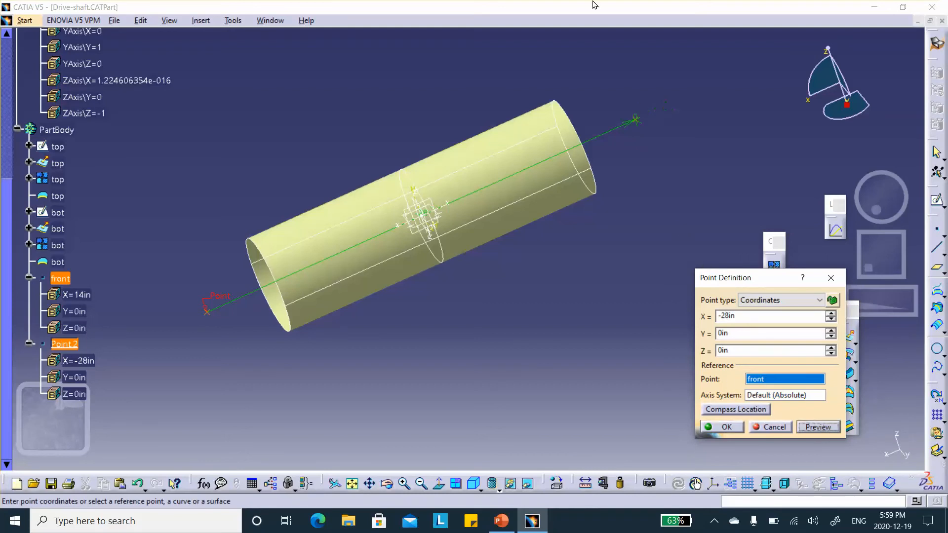
pyautogui.click(724, 427)
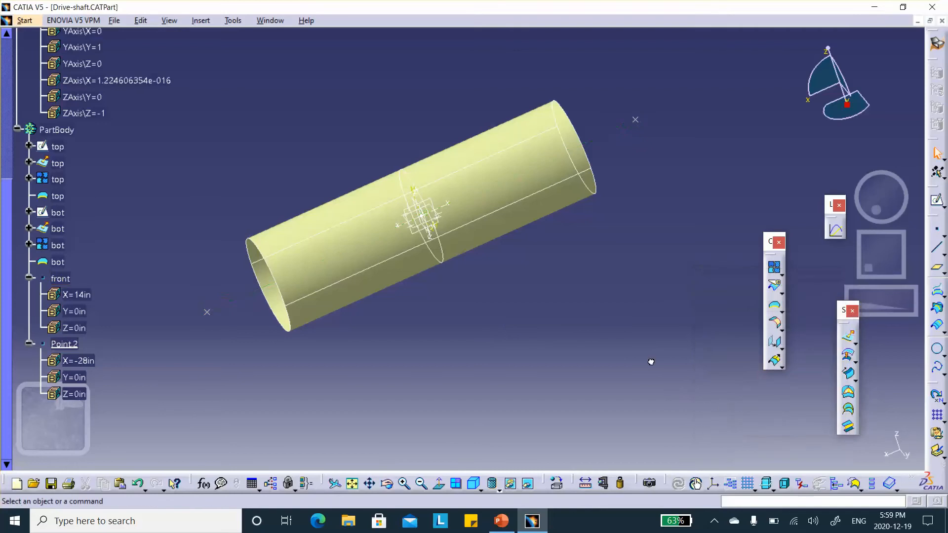
# - Rename the second point as "back"
pyautogui.moveTo(259, 137); pyautogui.dragTo(296, 143, button='middle')
pyautogui.scroll(-2, 151, 191)
pyautogui.rightClick(69, 254)
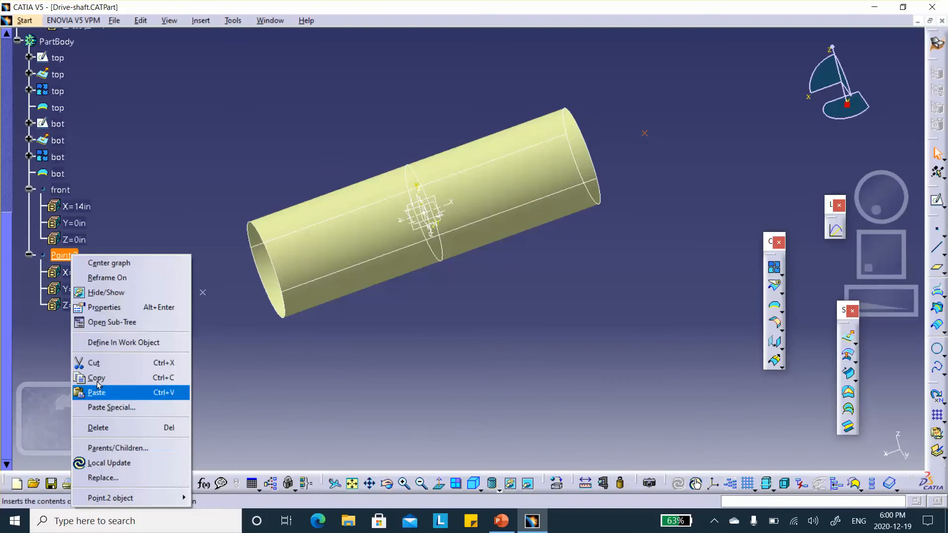
pyautogui.click(104, 308)
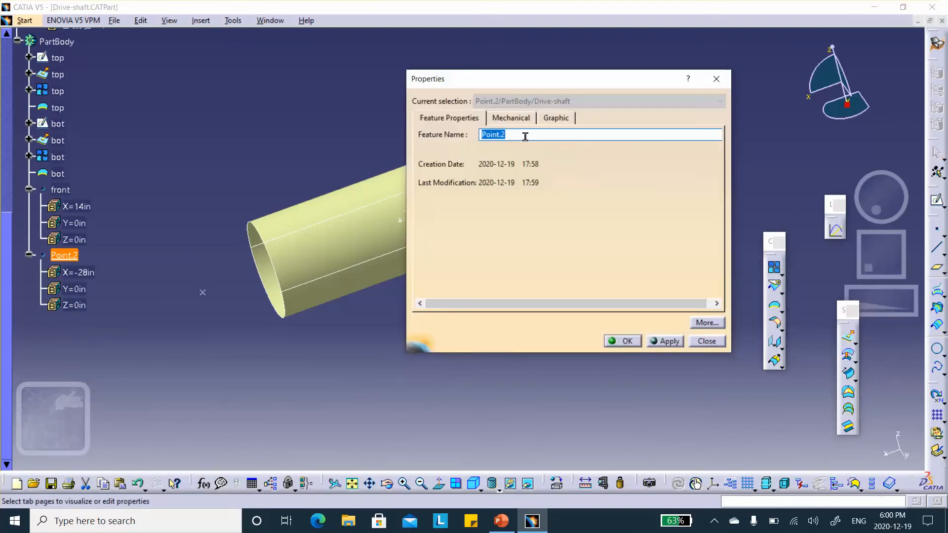
pyautogui.write('back')
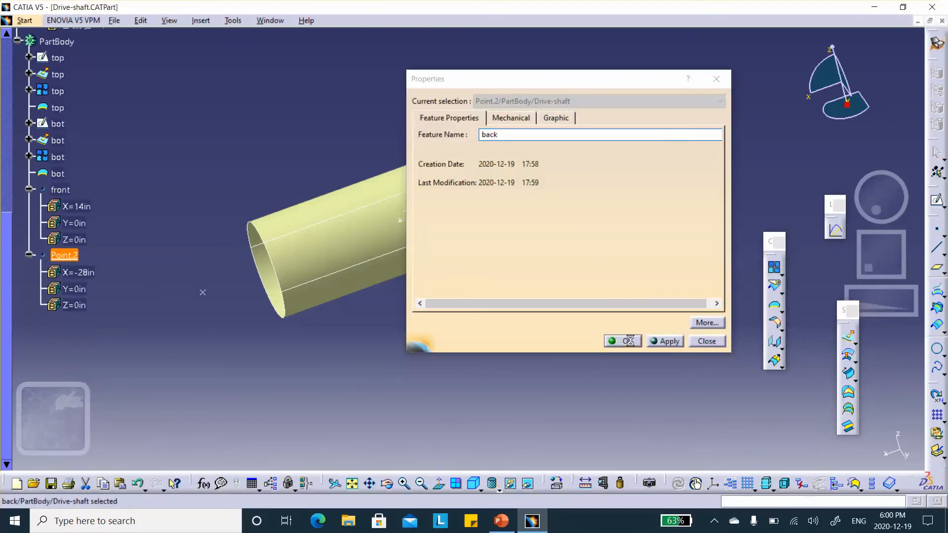
pyautogui.click(634, 342)
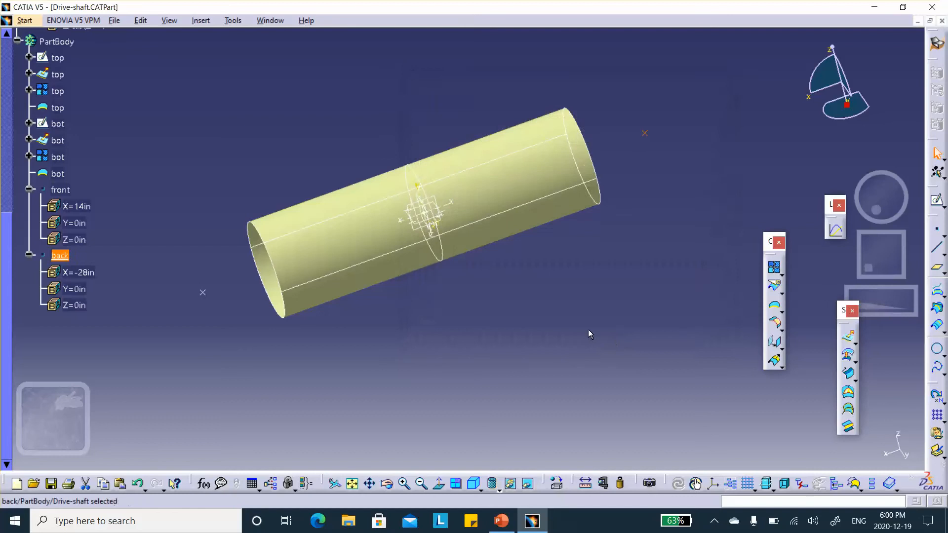
# - Collapse the front and back points in the specification tree and save the part
pyautogui.moveTo(482, 245); pyautogui.dragTo(550, 258, button='middle')
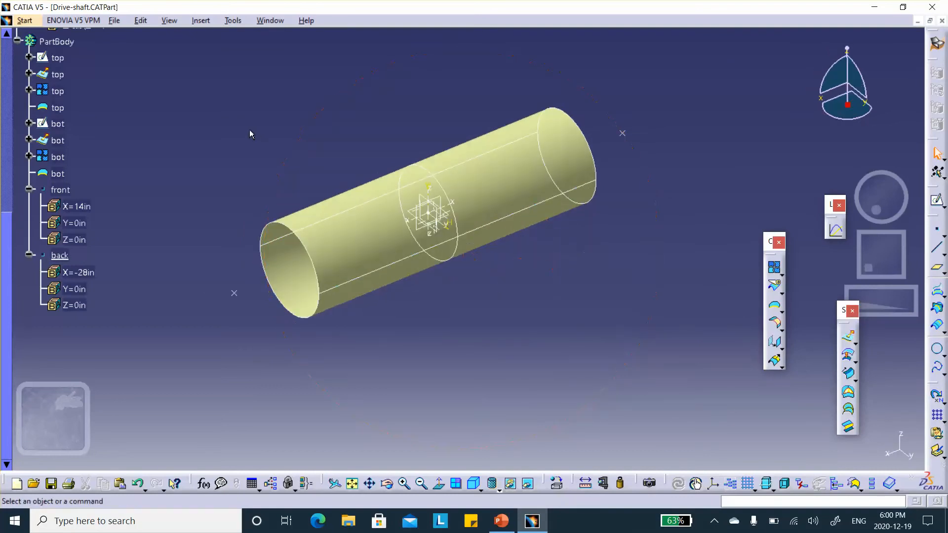
pyautogui.scroll(-2, 222, 148)
pyautogui.scroll(2, 184, 155)
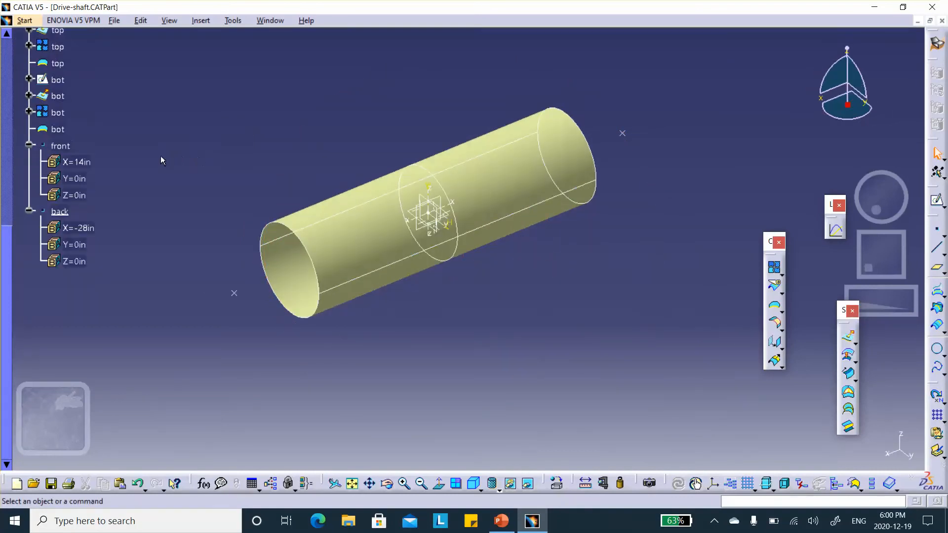
pyautogui.click(29, 145)
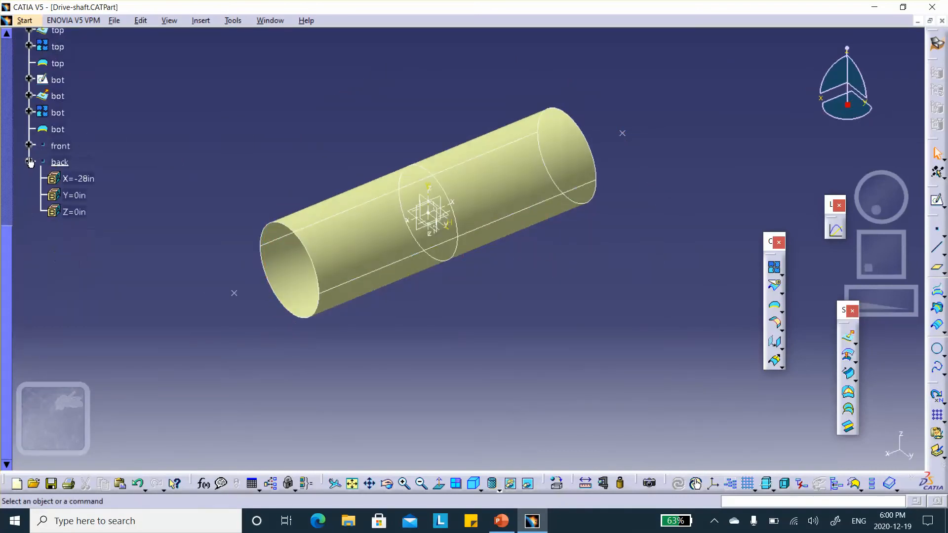
pyautogui.click(29, 161)
pyautogui.scroll(2, 146, 129)
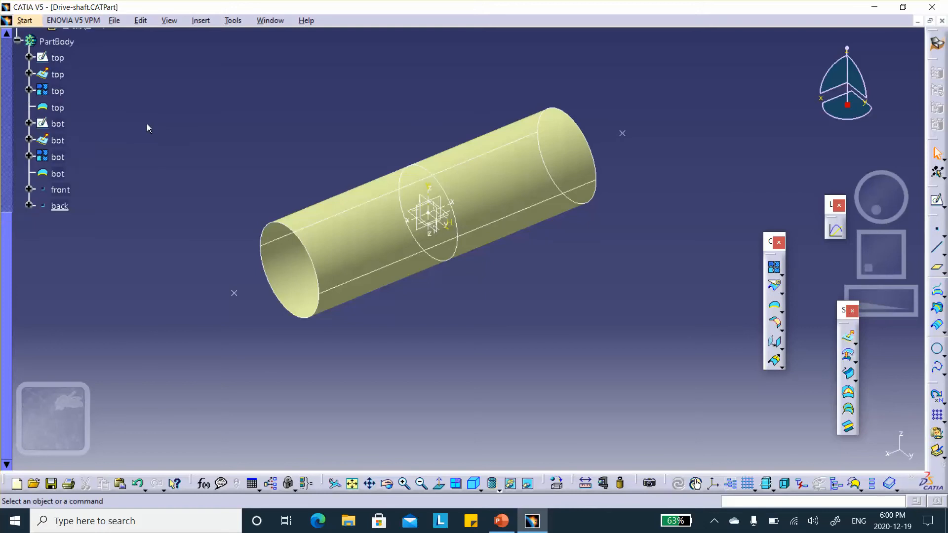
pyautogui.click(51, 483)
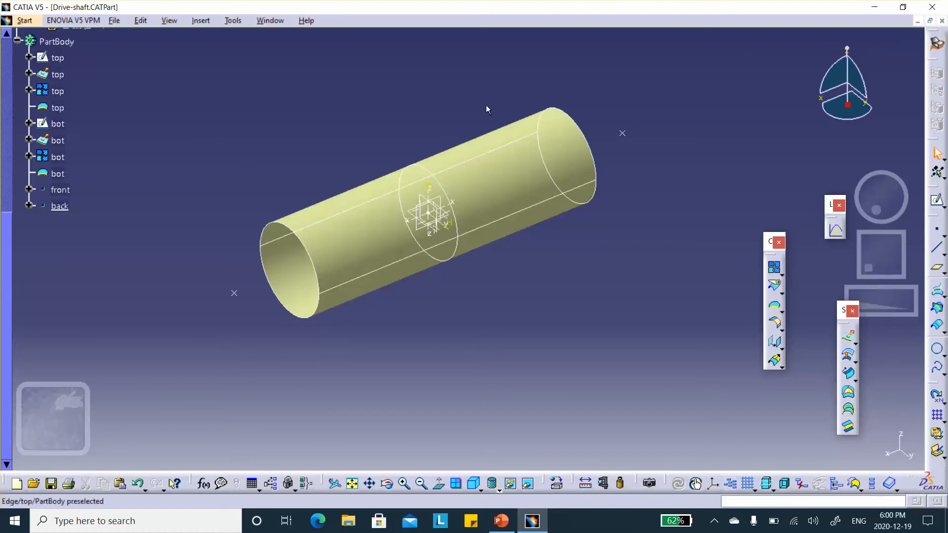
# - Switch the drive shaft part to the Composites Design workbench
pyautogui.moveTo(305, 124); pyautogui.dragTo(312, 115, button='middle')
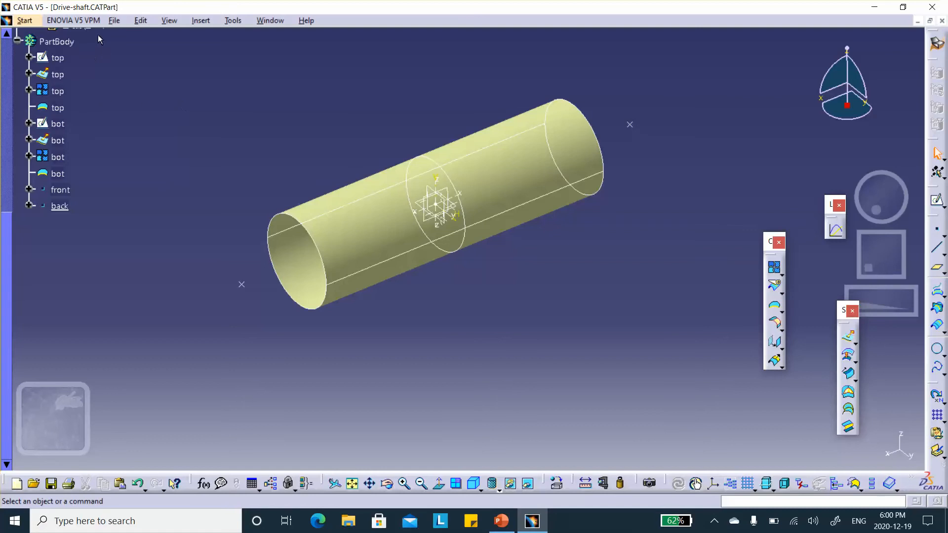
pyautogui.click(25, 20)
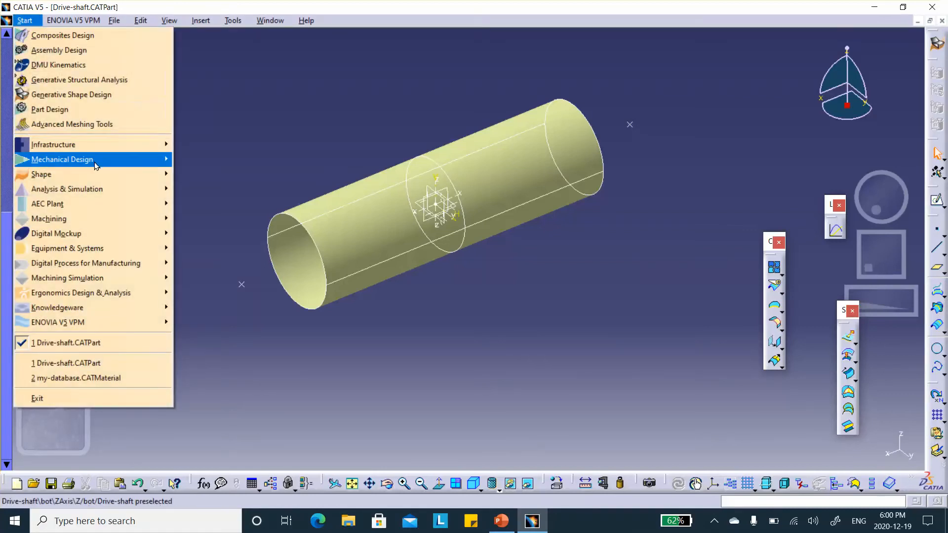
pyautogui.moveTo(97, 165)
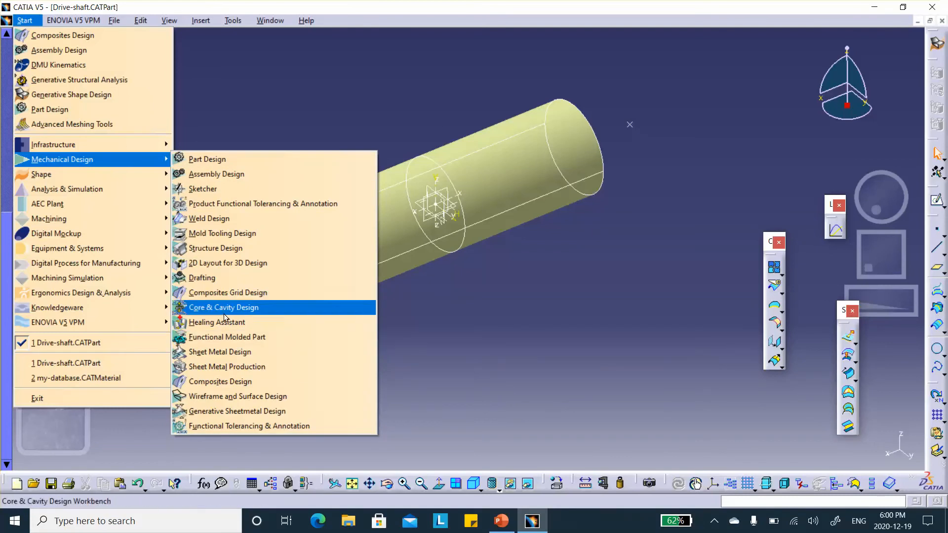
pyautogui.click(220, 382)
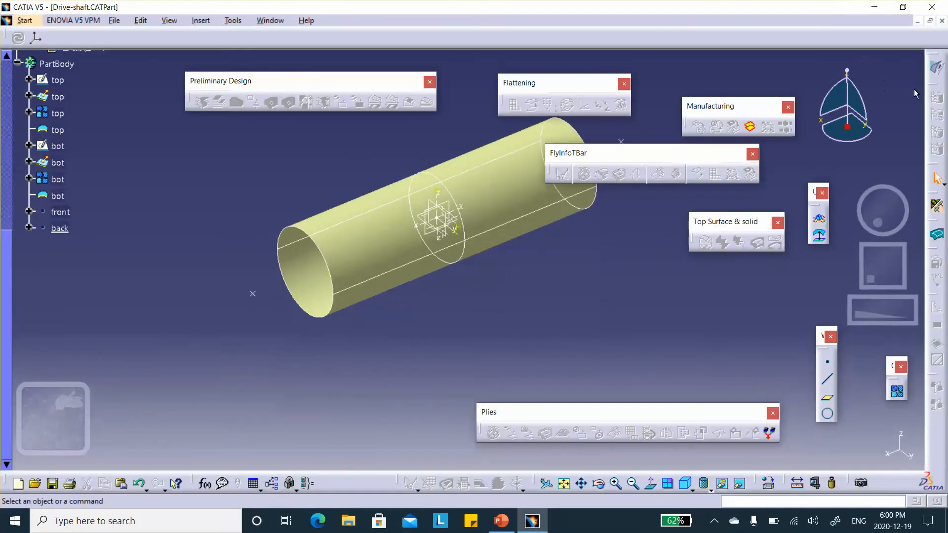
pyautogui.moveTo(474, 163); pyautogui.dragTo(415, 187, button='middle')
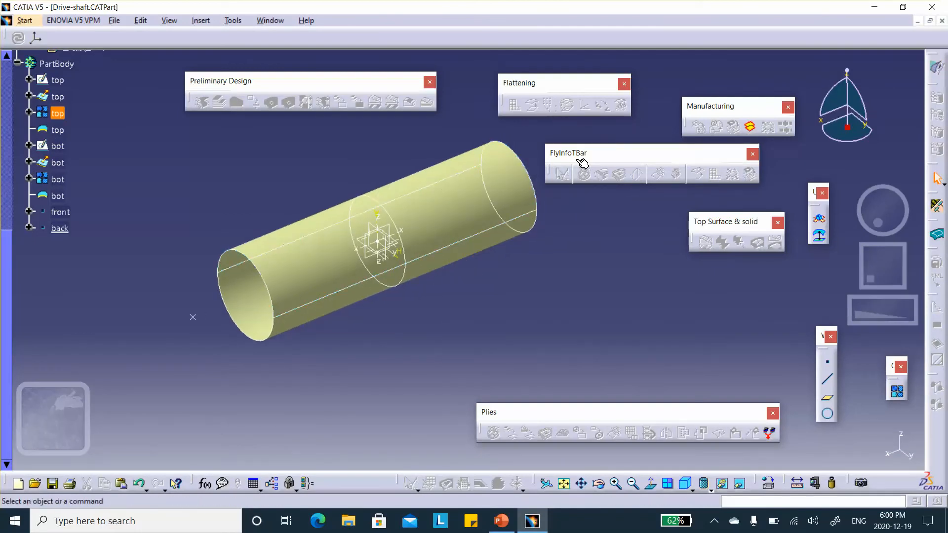
# - Add the Drive-Shaft material to the composites parameters from the my-database catalog in the Desktop folder Drive_Shaft_R21_December_19_2020, and accept the parameters
pyautogui.click(938, 210)
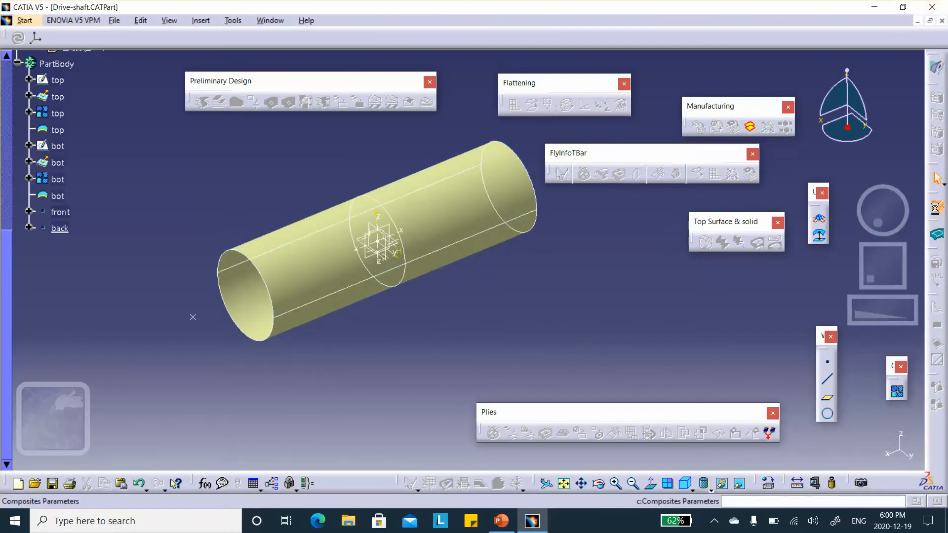
pyautogui.click(378, 128)
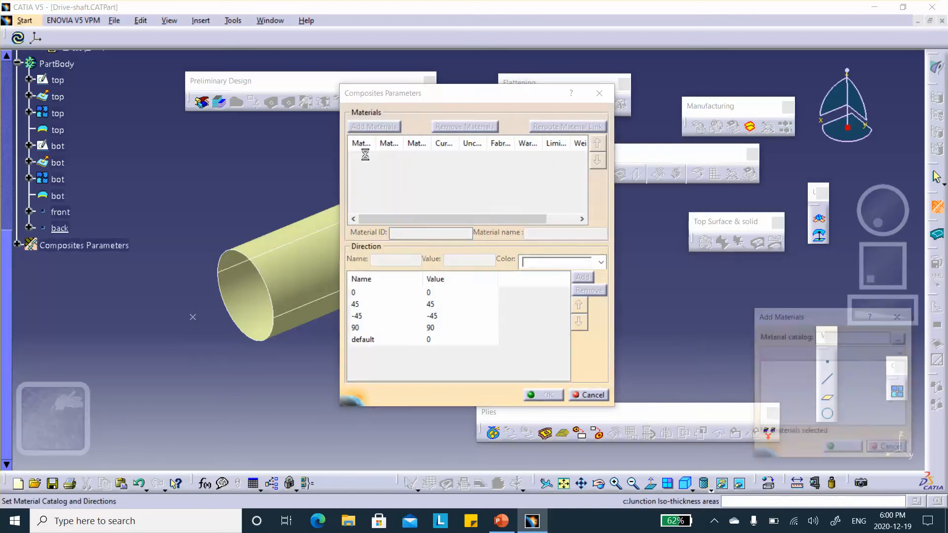
pyautogui.click(901, 341)
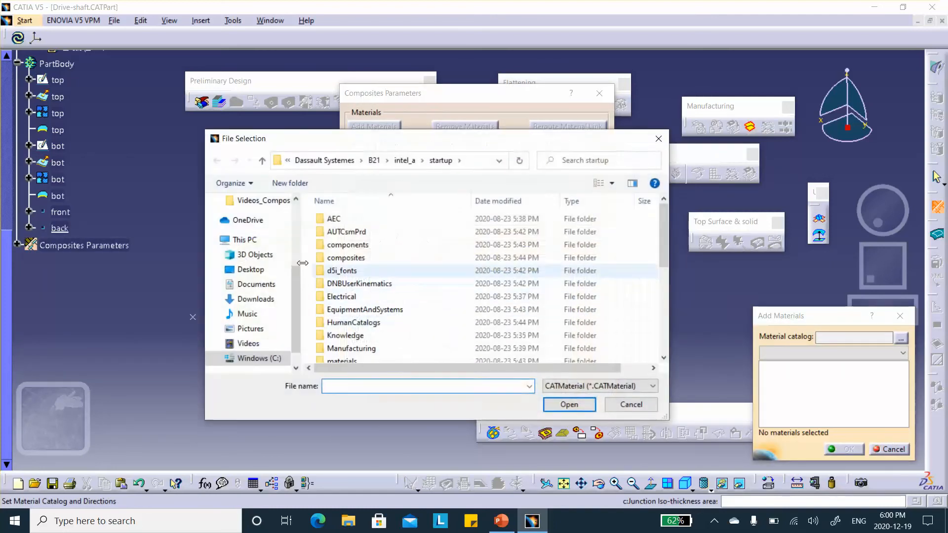
pyautogui.click(245, 270)
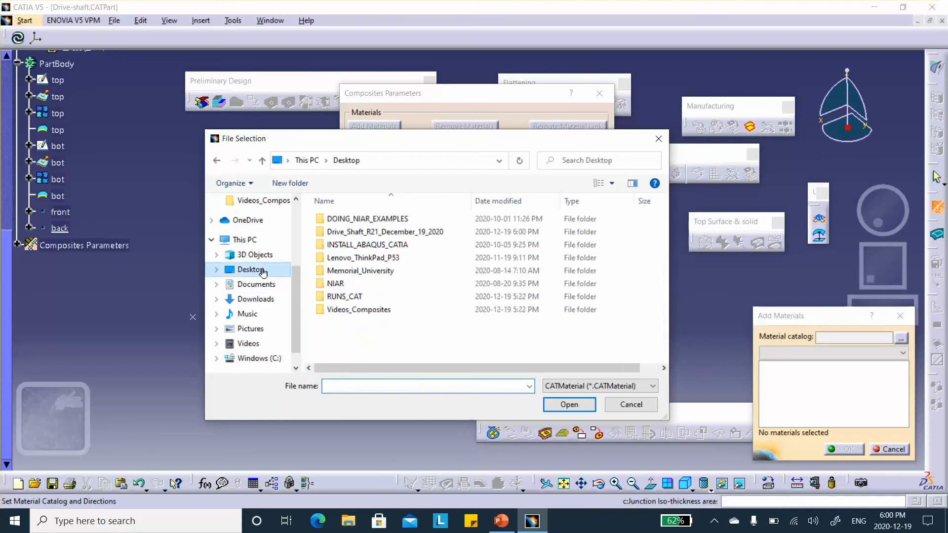
pyautogui.doubleClick(356, 232)
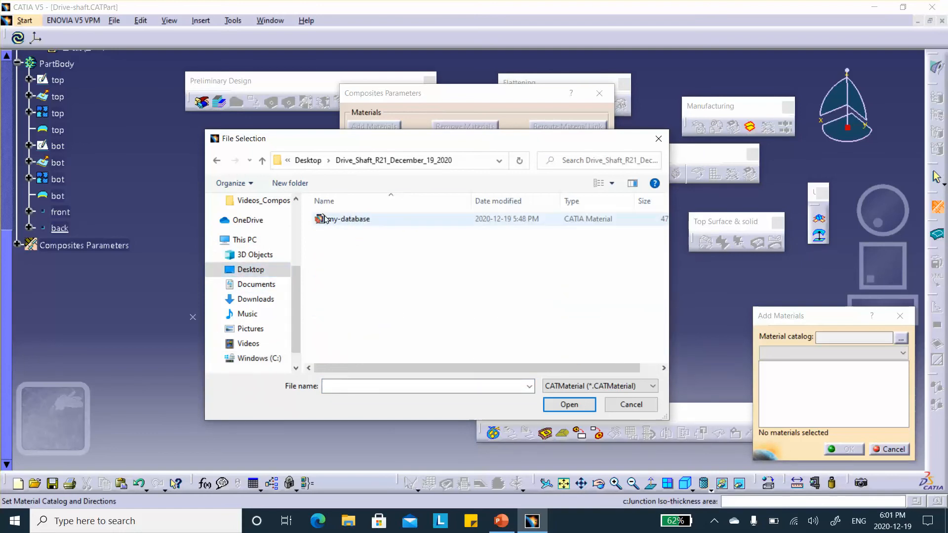
pyautogui.click(351, 222)
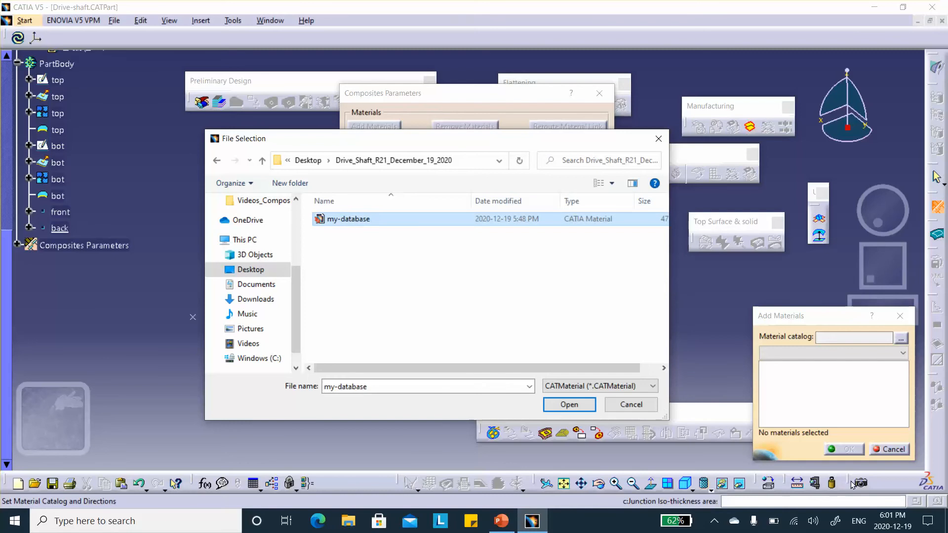
pyautogui.doubleClick(359, 220)
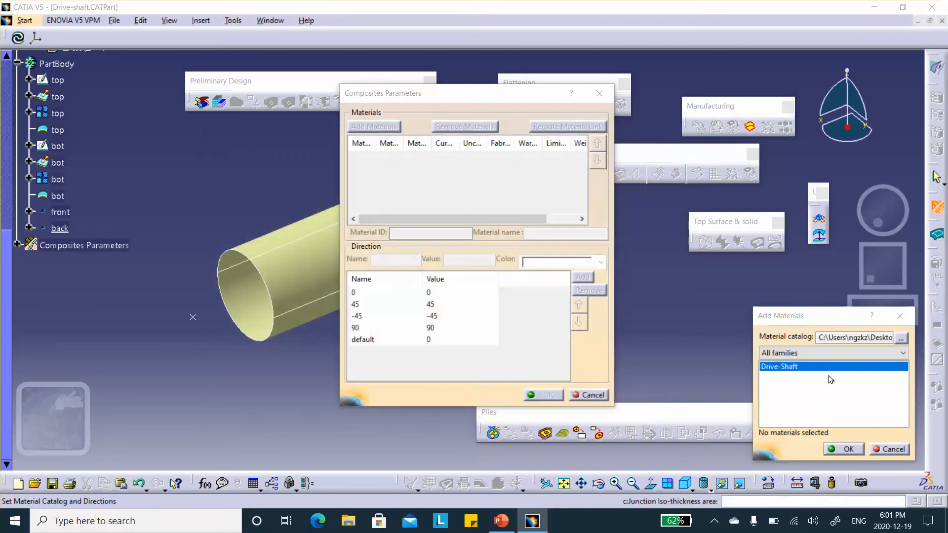
pyautogui.click(848, 450)
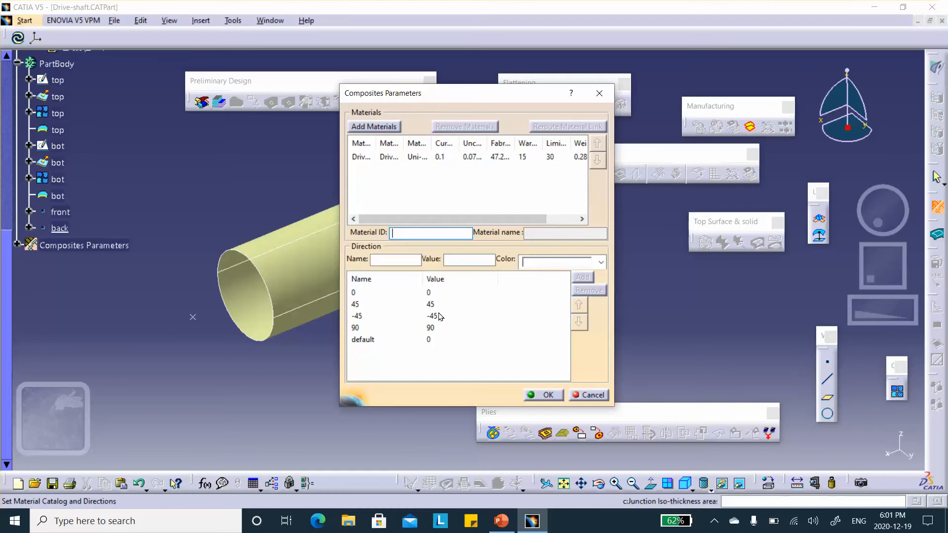
pyautogui.click(547, 395)
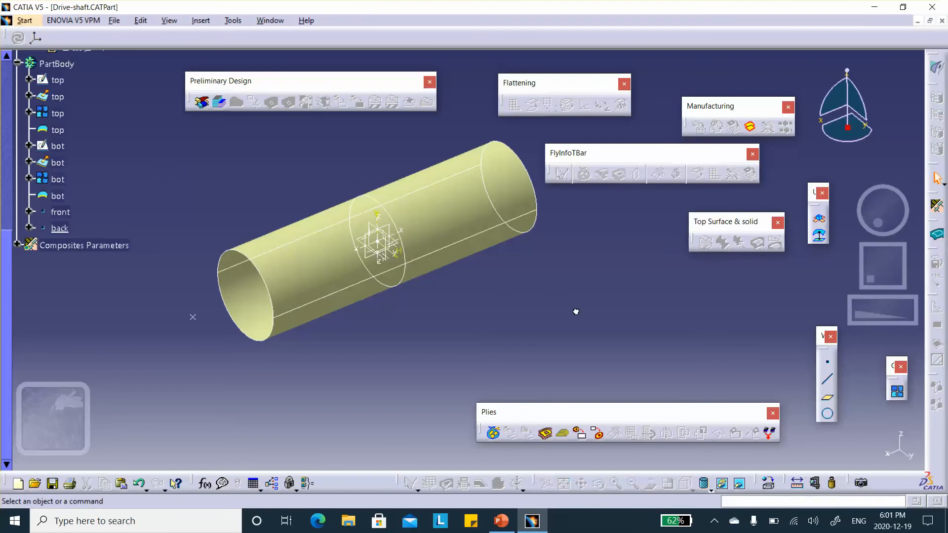
# - Create a plies group named "top" on the top surface with reversed draping direction, the top axis system as Cartesian rosette, and locked plies draping direction
pyautogui.click(494, 434)
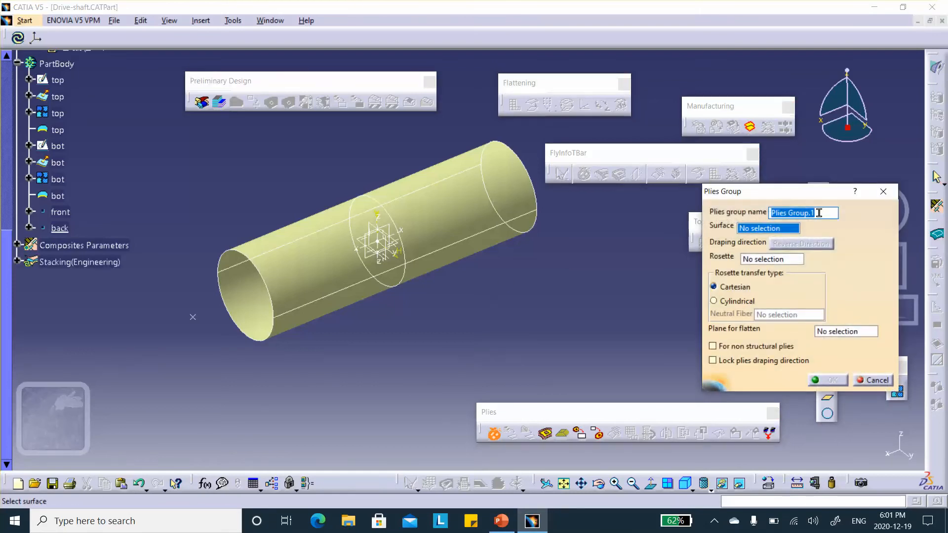
pyautogui.write('top')
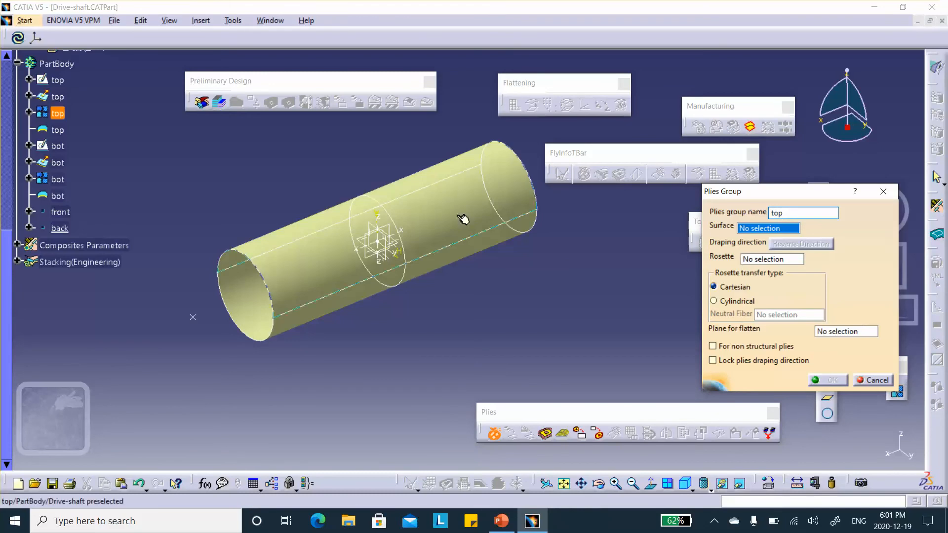
pyautogui.click(438, 204)
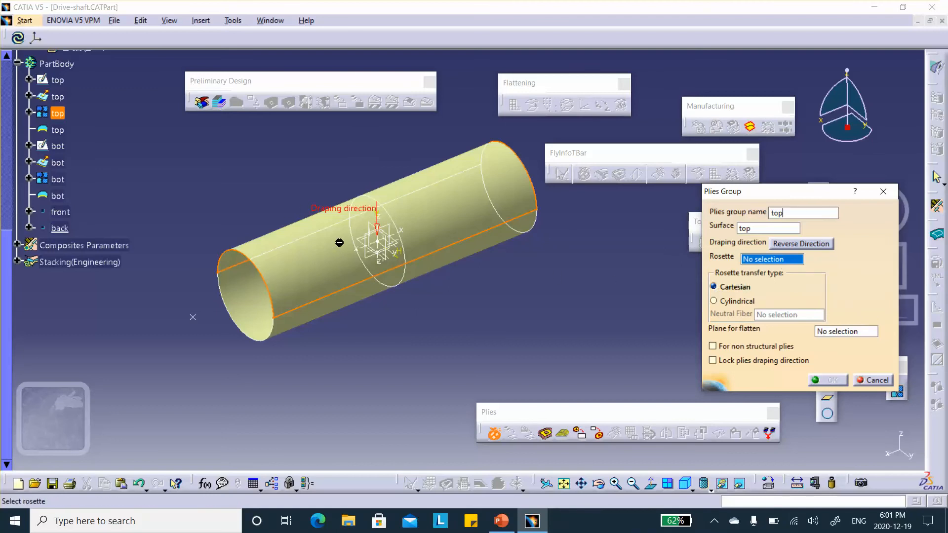
pyautogui.click(808, 248)
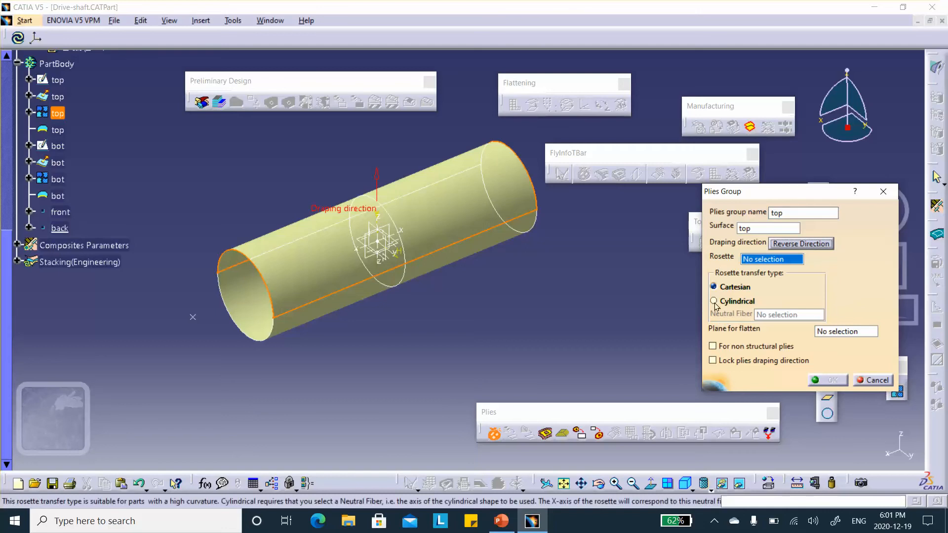
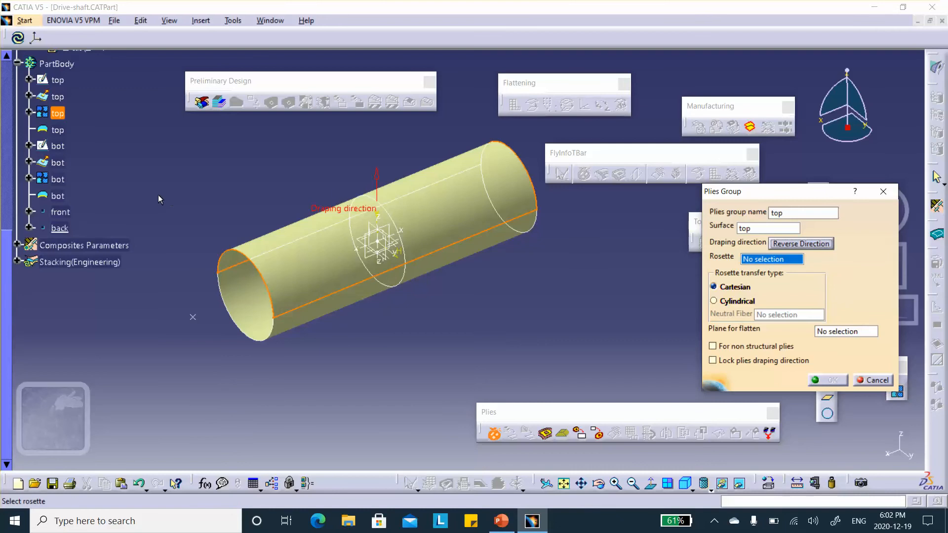
pyautogui.scroll(10, 158, 194)
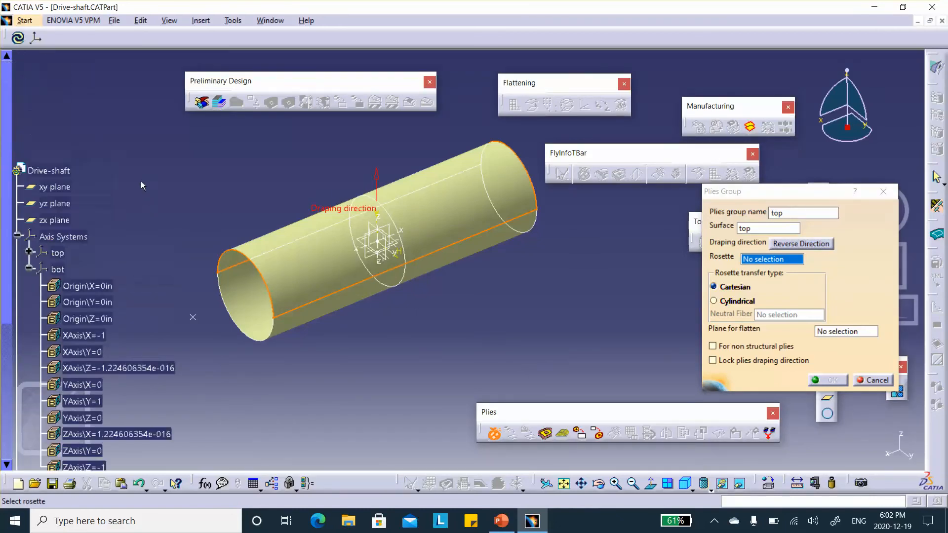
pyautogui.click(60, 253)
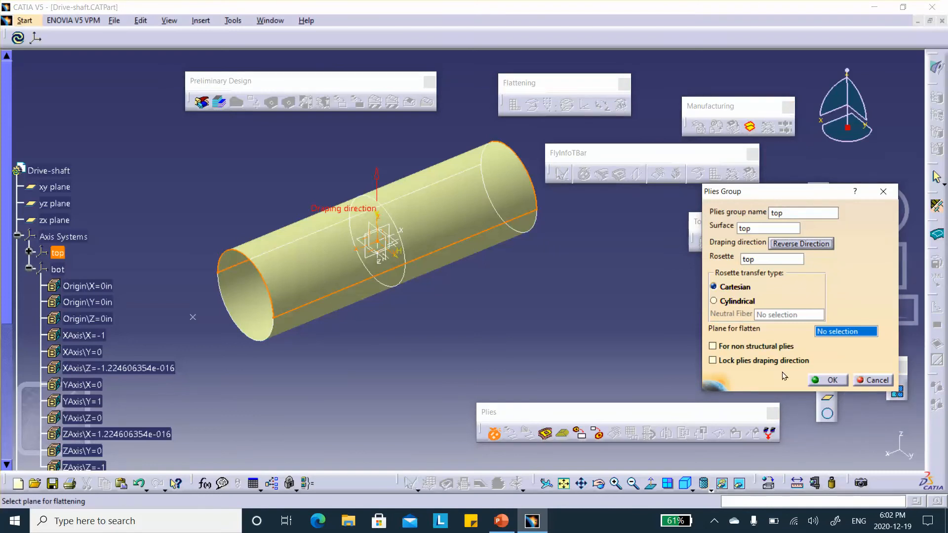
pyautogui.click(745, 362)
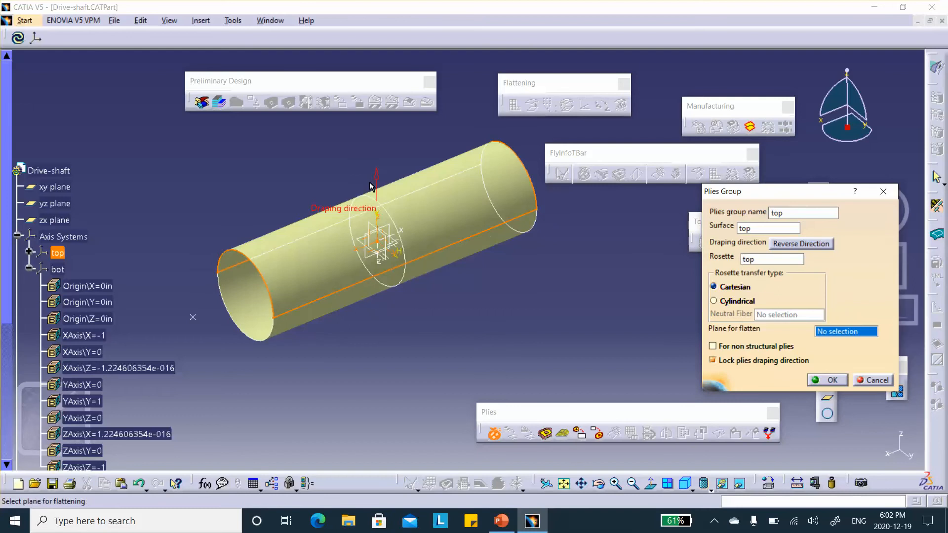
pyautogui.click(832, 380)
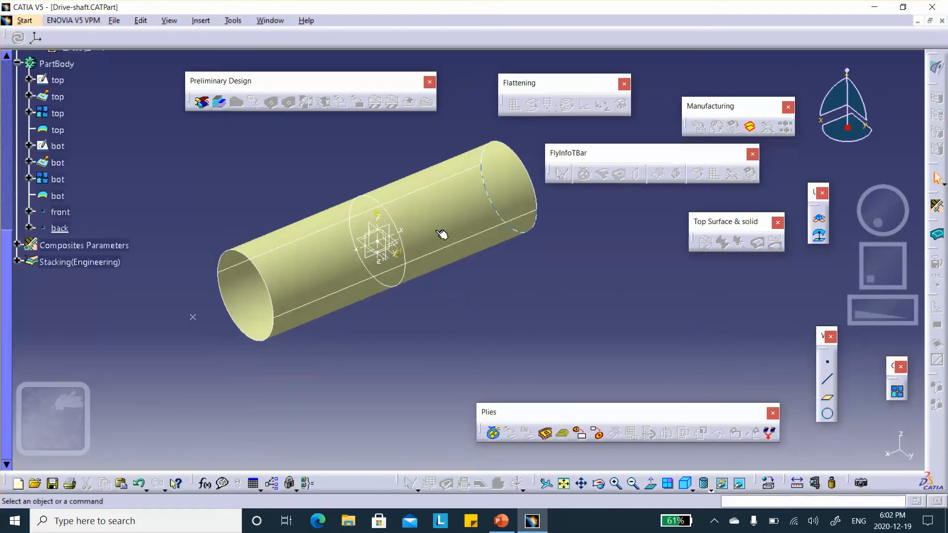
pyautogui.click(18, 262)
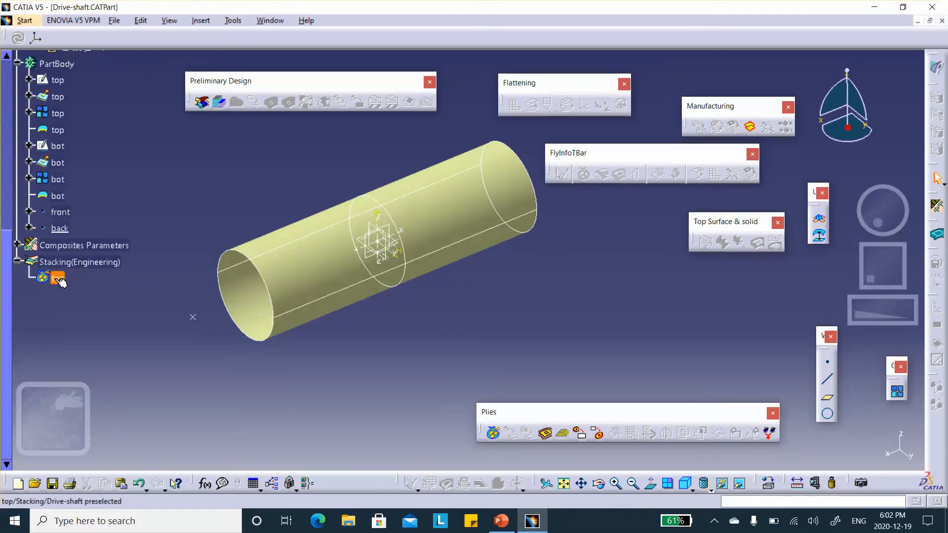
# - Create a plies group named "bot" on the bot surface with reversed draping direction, the bot axis system as Cartesian rosette, and locked plies draping direction
pyautogui.click(494, 434)
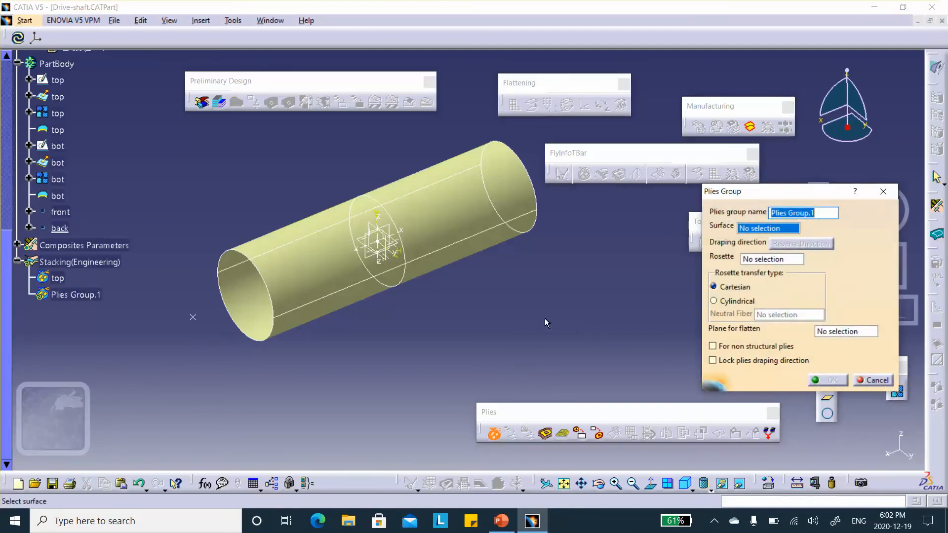
pyautogui.write('b')
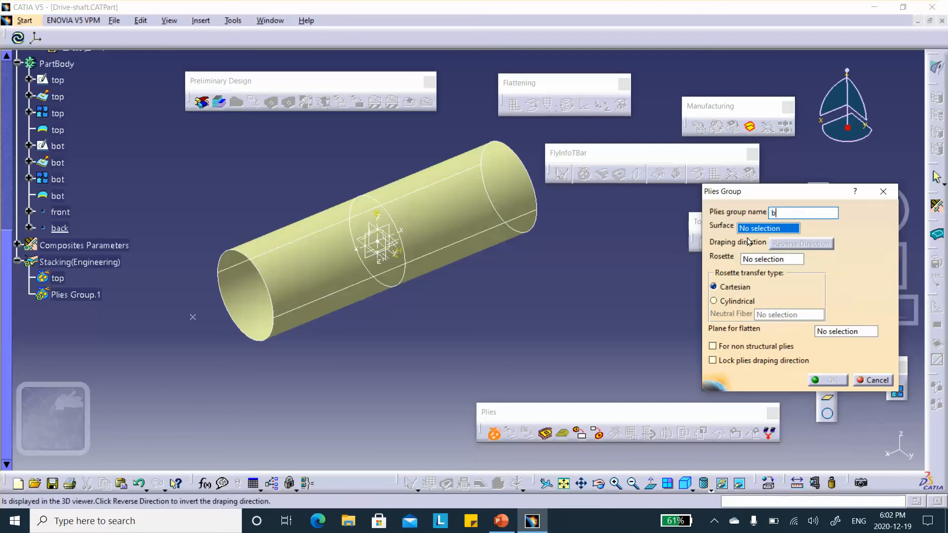
pyautogui.write('ot')
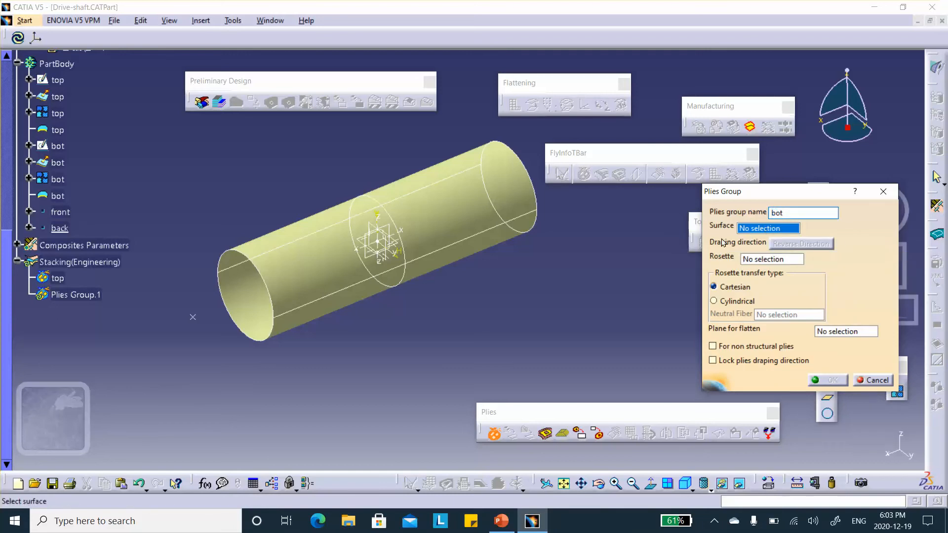
pyautogui.click(456, 264)
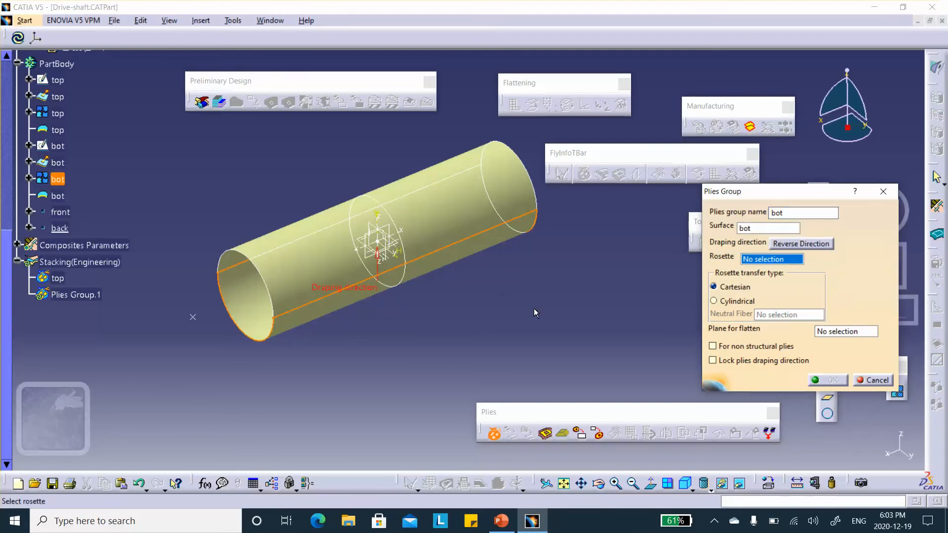
pyautogui.scroll(6, 131, 178)
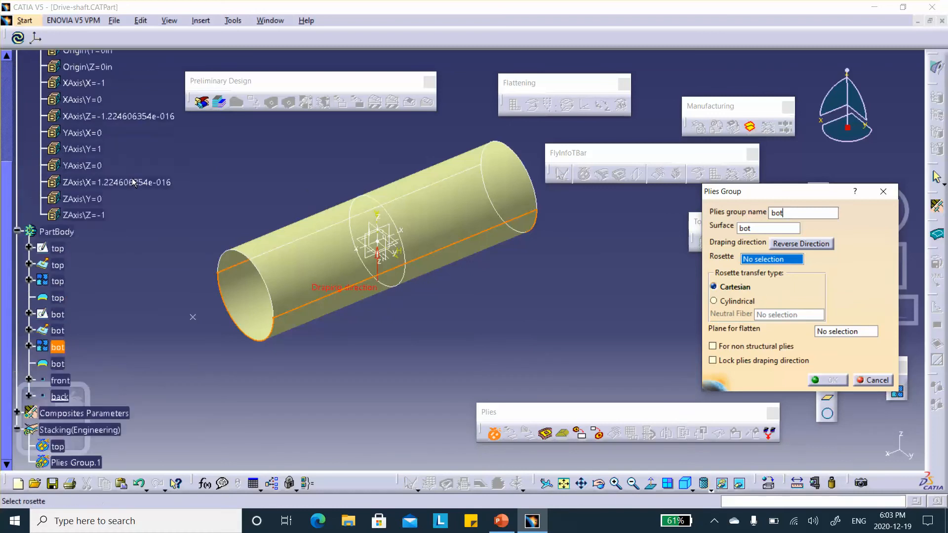
pyautogui.click(62, 144)
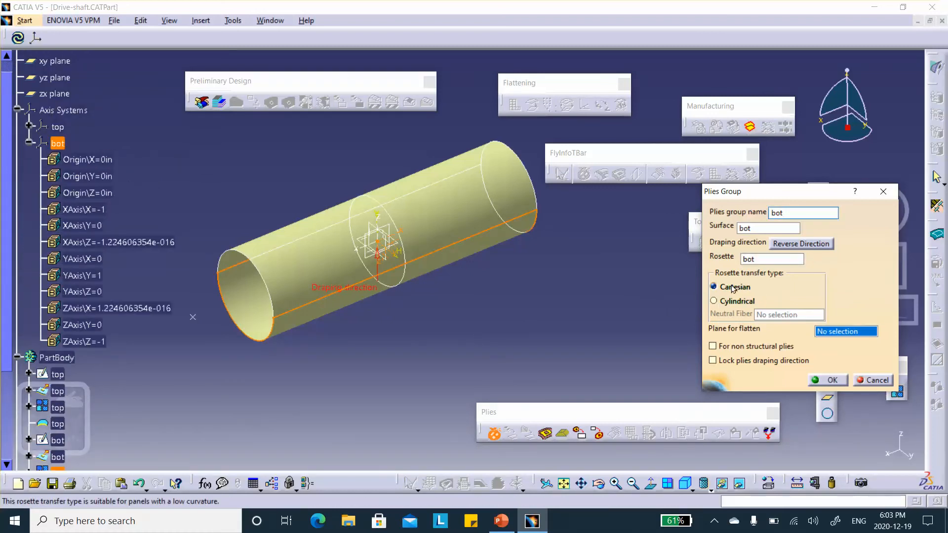
pyautogui.click(712, 361)
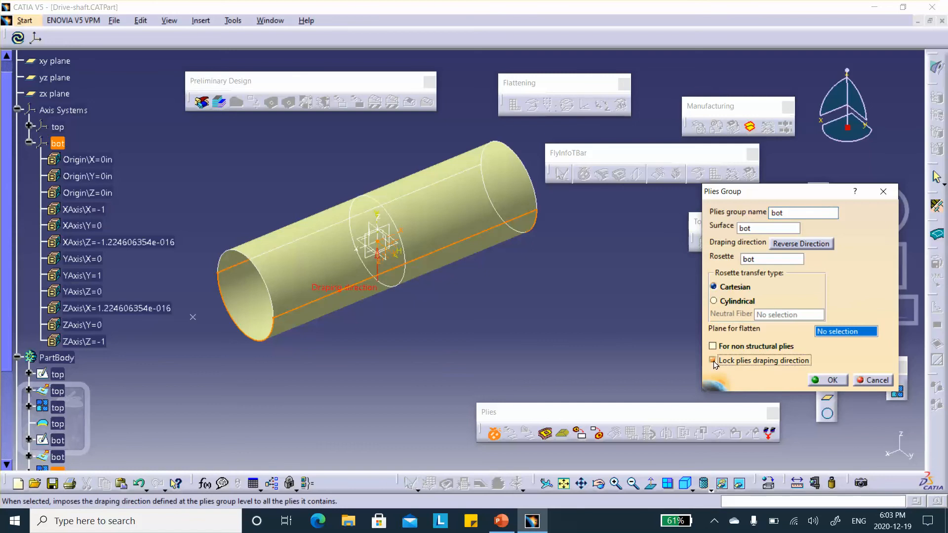
pyautogui.click(790, 244)
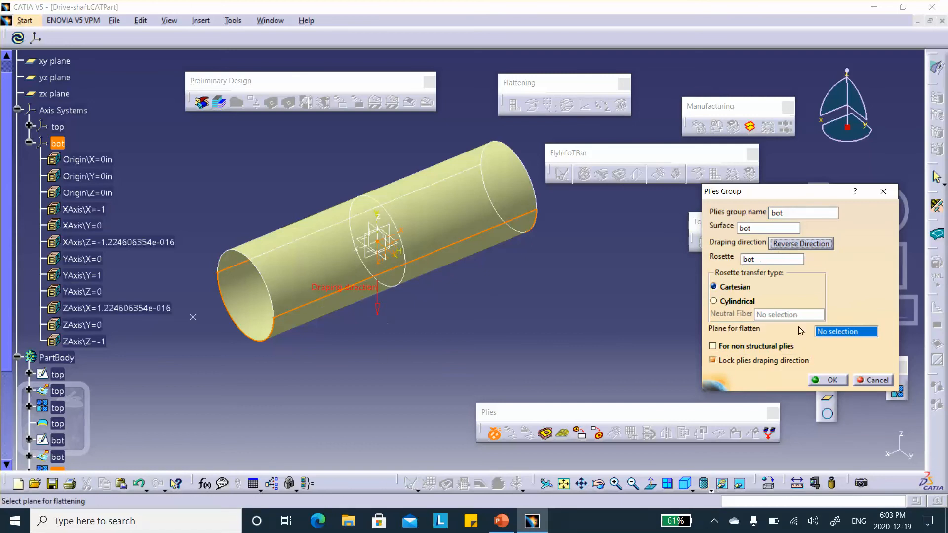
pyautogui.click(831, 380)
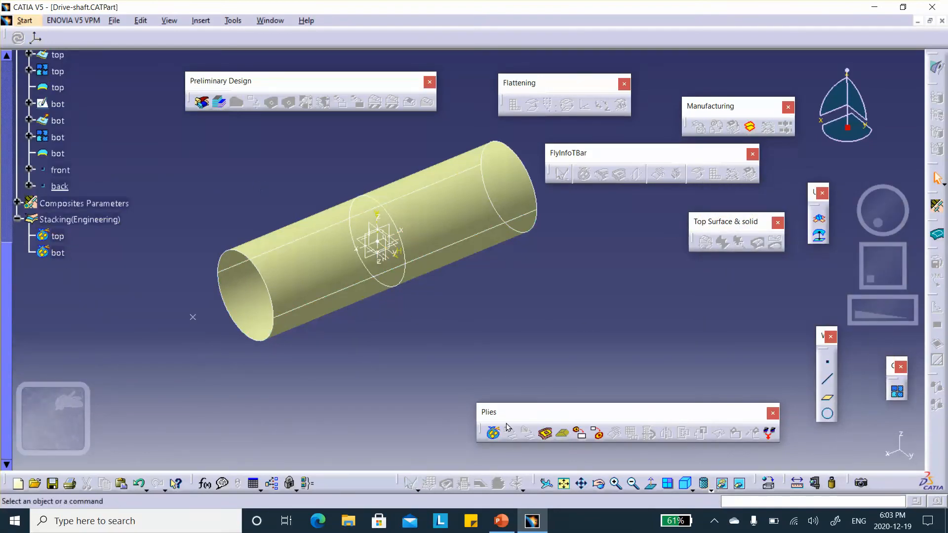
# - Start a new ply in the top plies group and add the top surface boundary as its contour
pyautogui.click(545, 435)
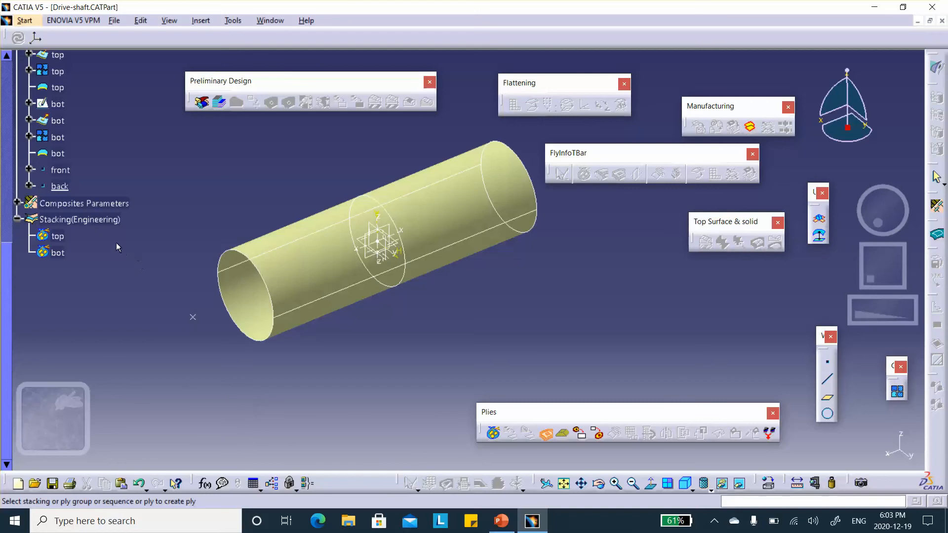
pyautogui.click(63, 238)
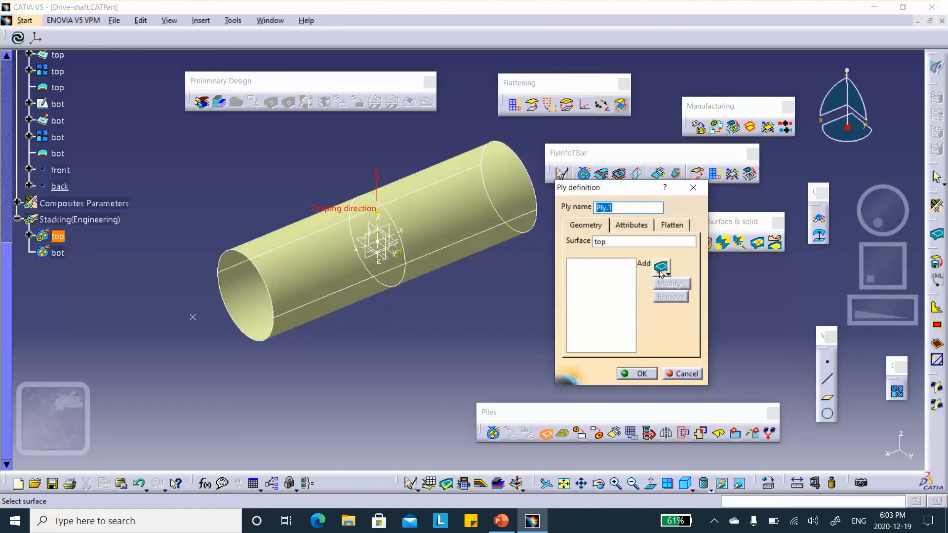
pyautogui.click(666, 269)
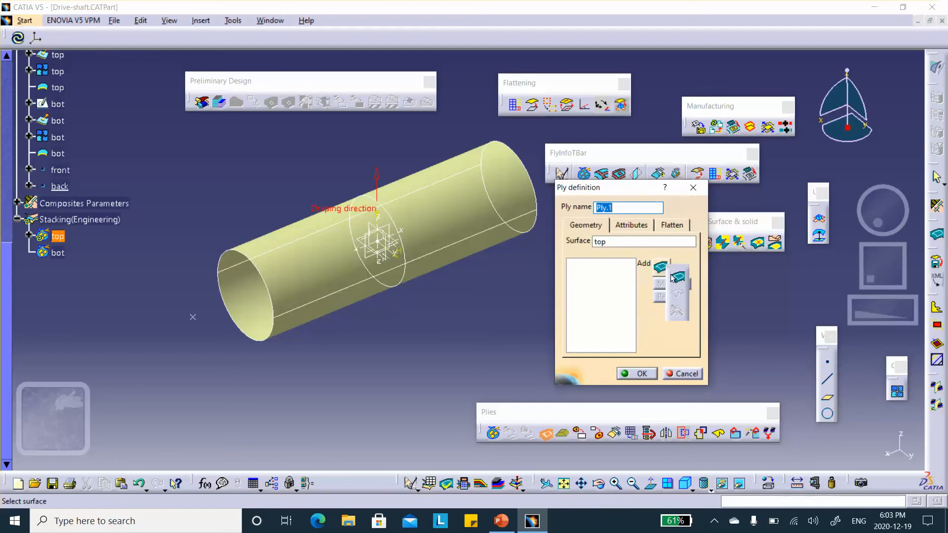
pyautogui.click(658, 272)
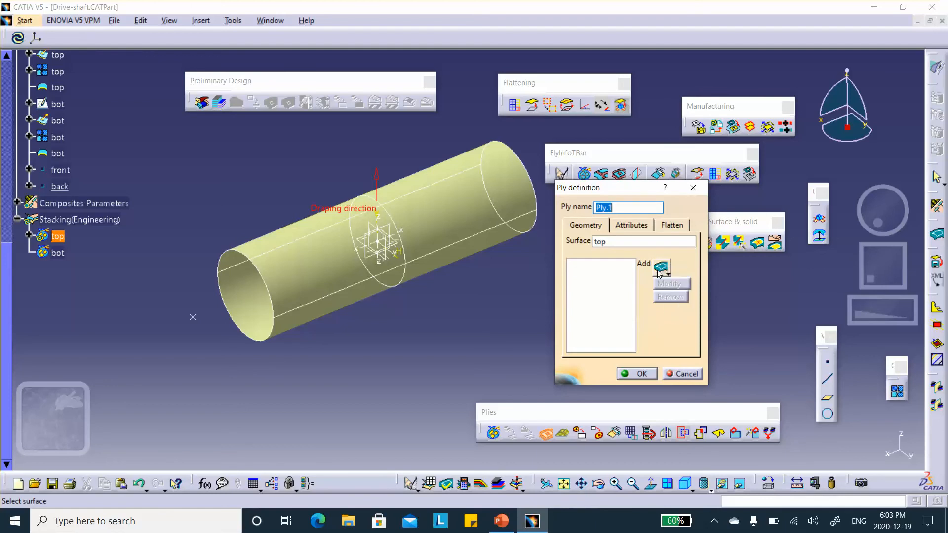
pyautogui.click(660, 270)
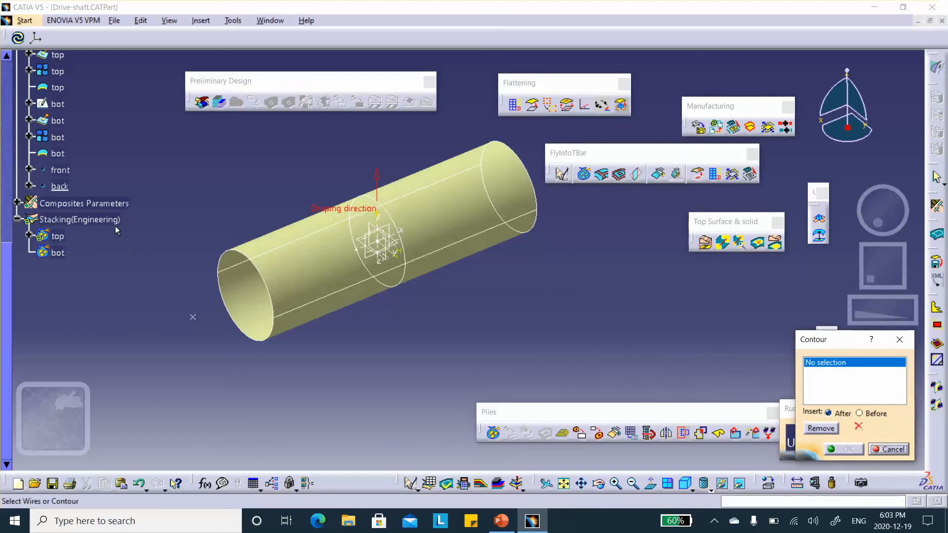
pyautogui.scroll(1, 123, 222)
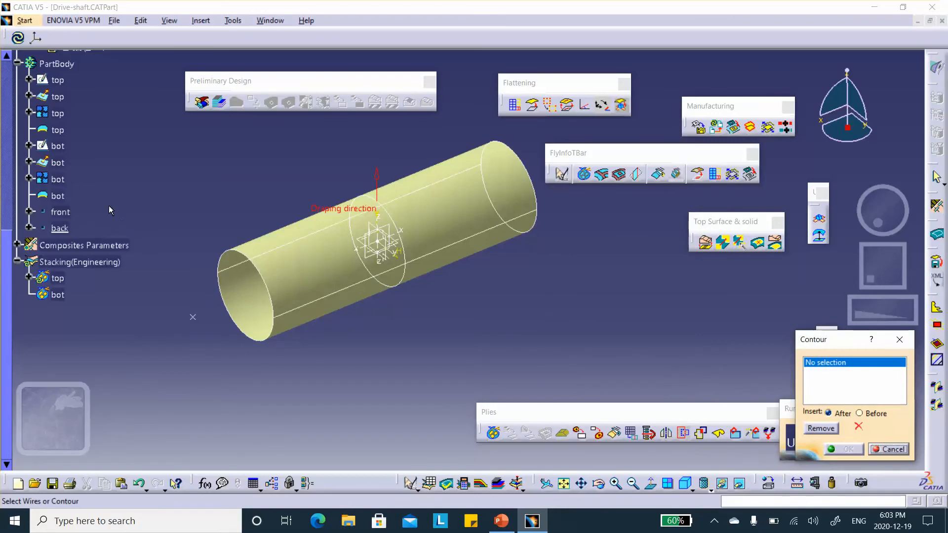
pyautogui.click(61, 131)
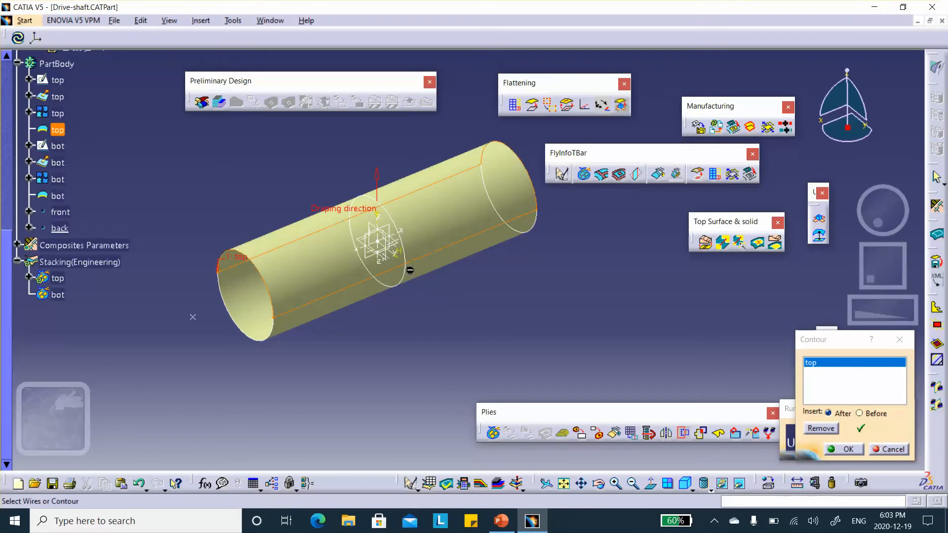
pyautogui.click(856, 448)
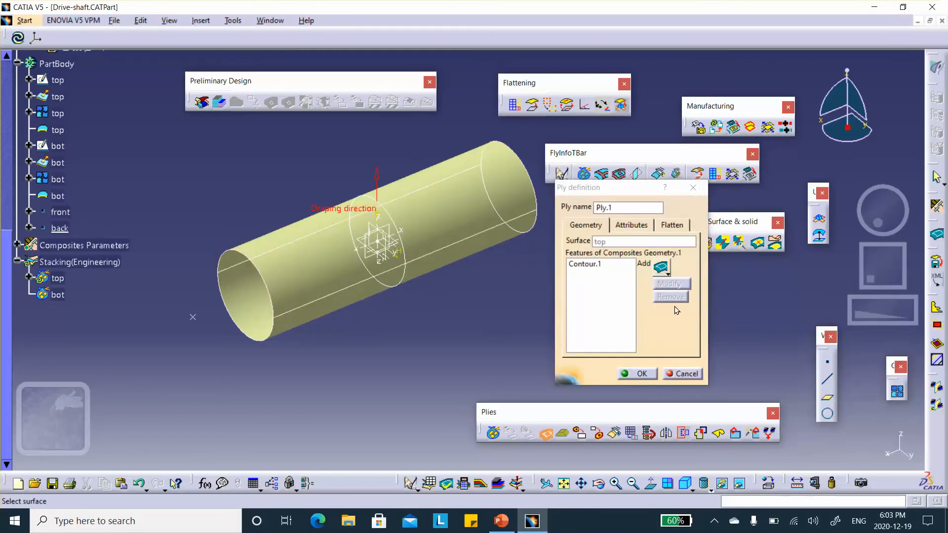
# - Assign the Drive-Shaft material and direction 45 to the top group's first ply, accept it, and expand the group down to its ply
pyautogui.click(632, 225)
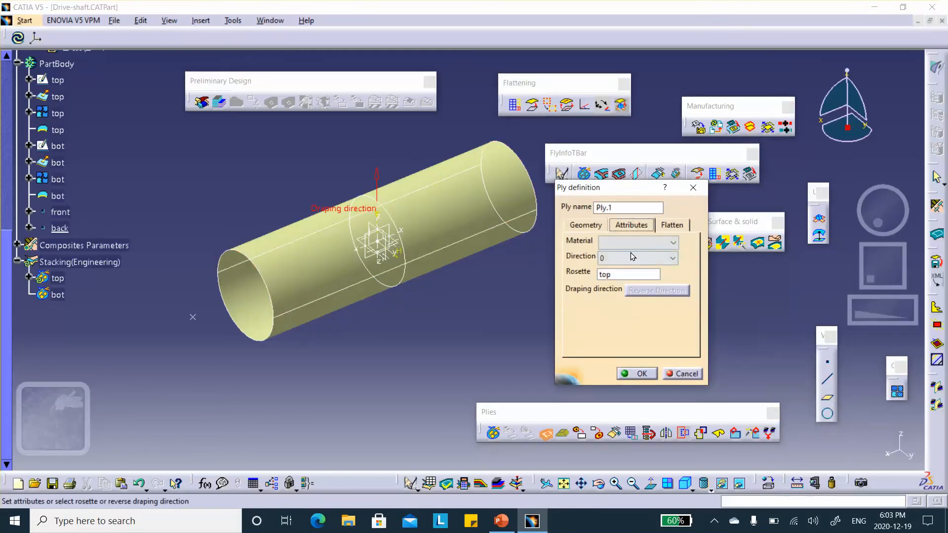
pyautogui.click(630, 243)
pyautogui.click(621, 264)
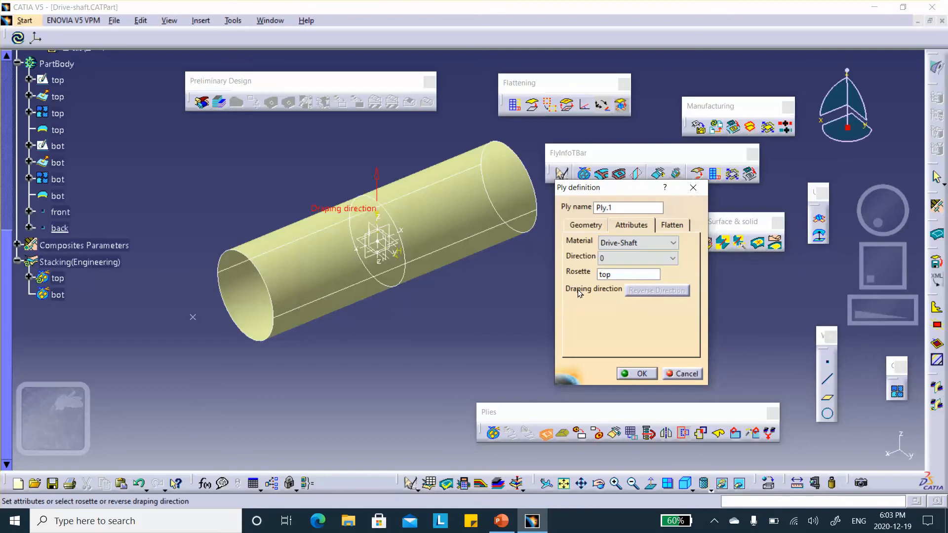
pyautogui.click(614, 259)
pyautogui.click(607, 289)
pyautogui.click(641, 376)
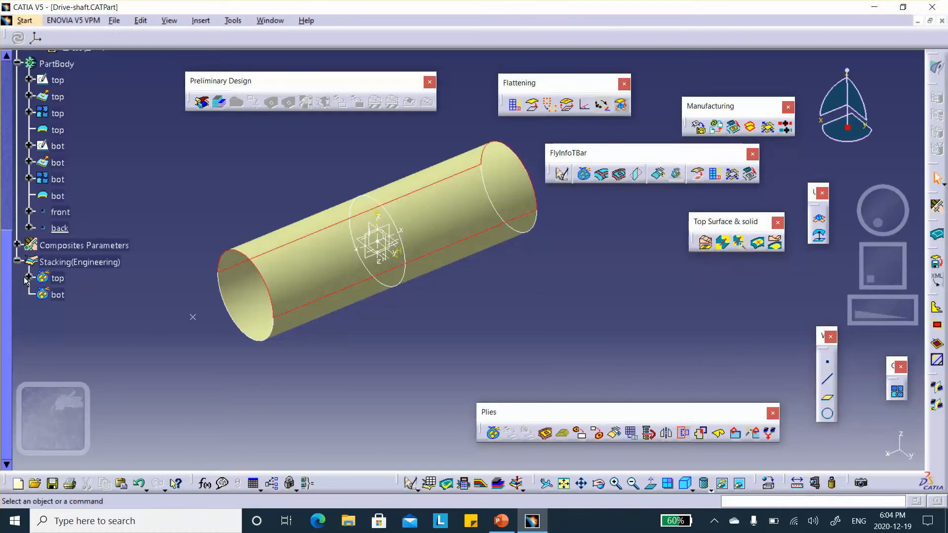
pyautogui.click(30, 279)
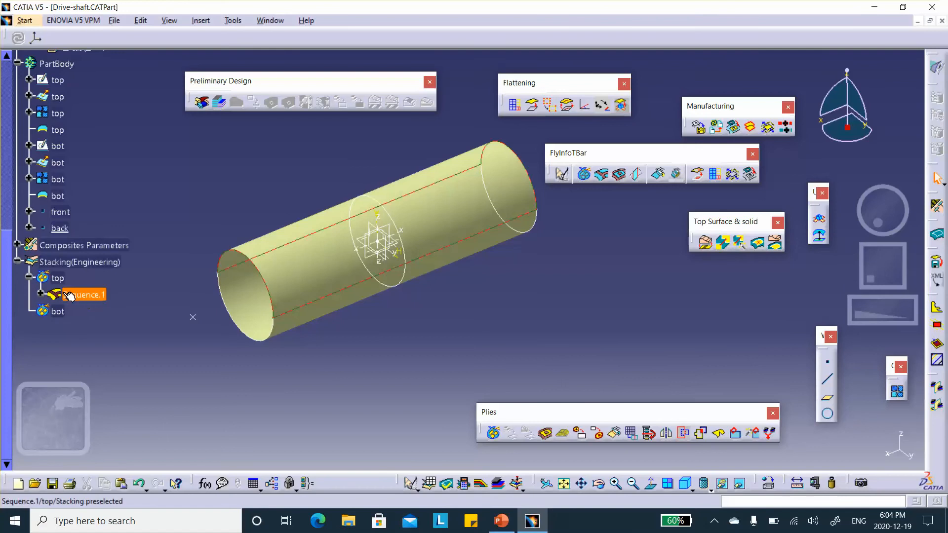
pyautogui.click(39, 294)
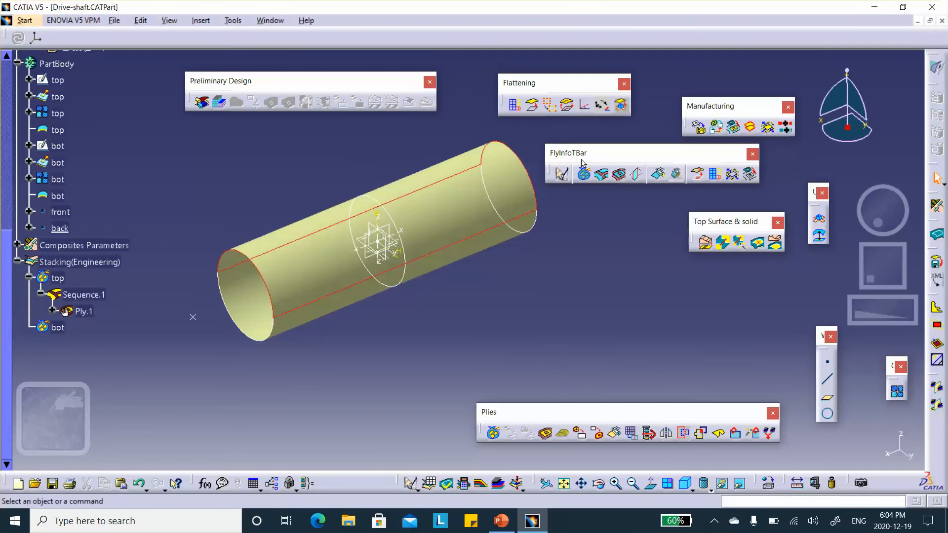
# - Add a second ply to the top plies group with the top surface as contour and direction -45
pyautogui.click(545, 435)
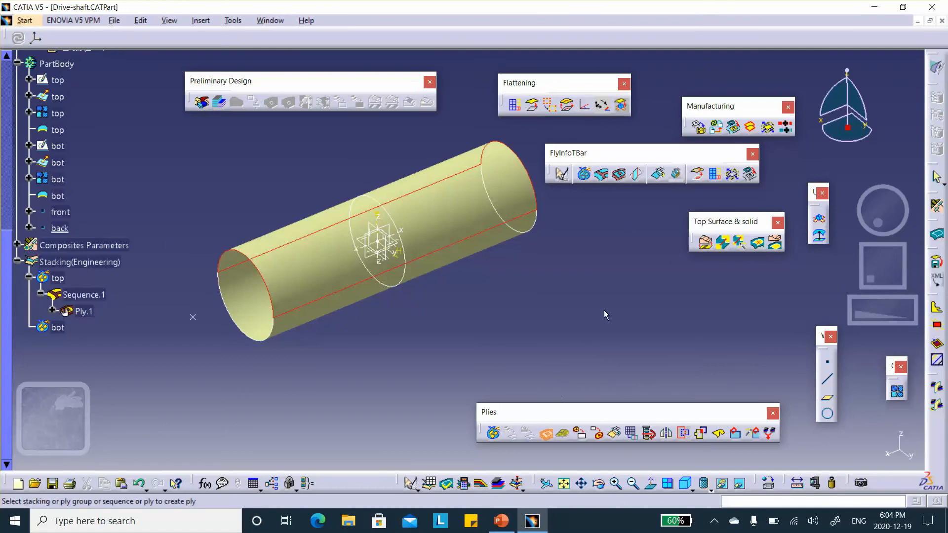
pyautogui.click(55, 274)
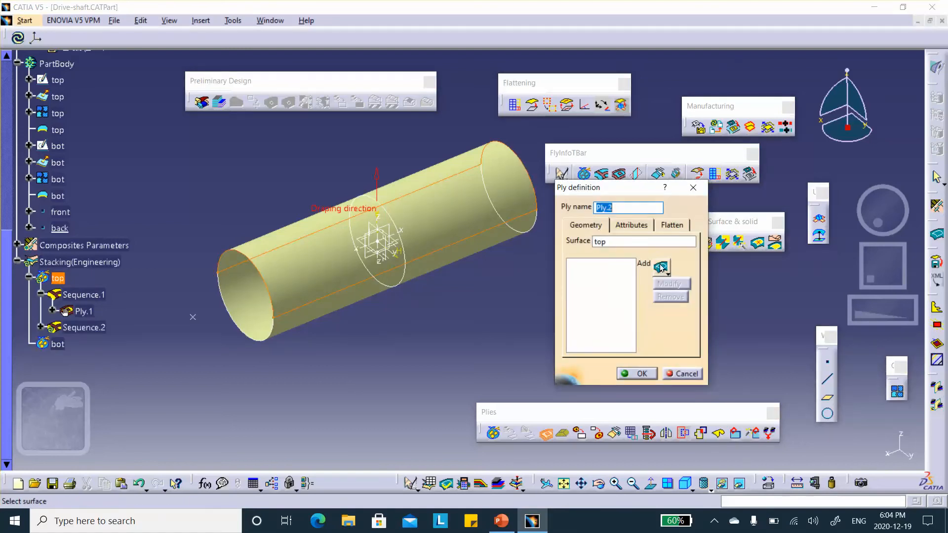
pyautogui.click(661, 267)
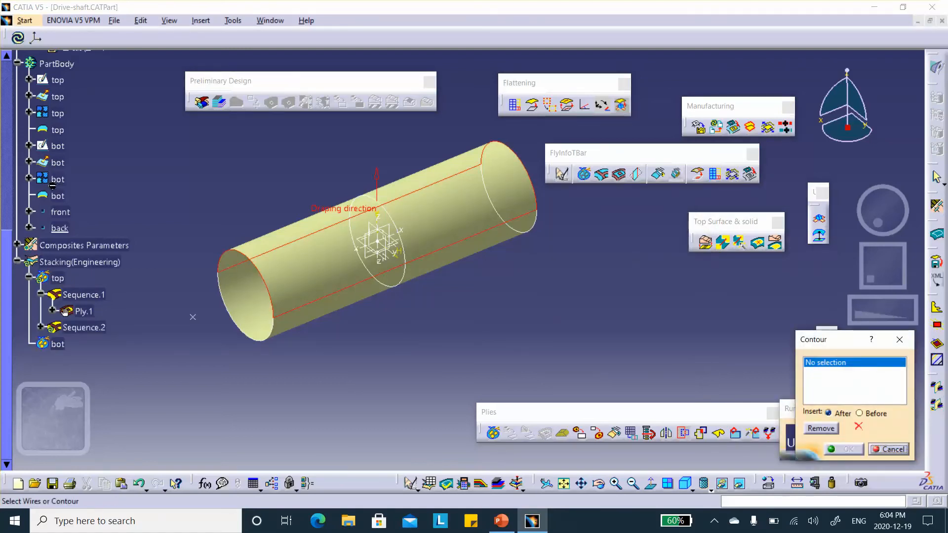
pyautogui.click(63, 132)
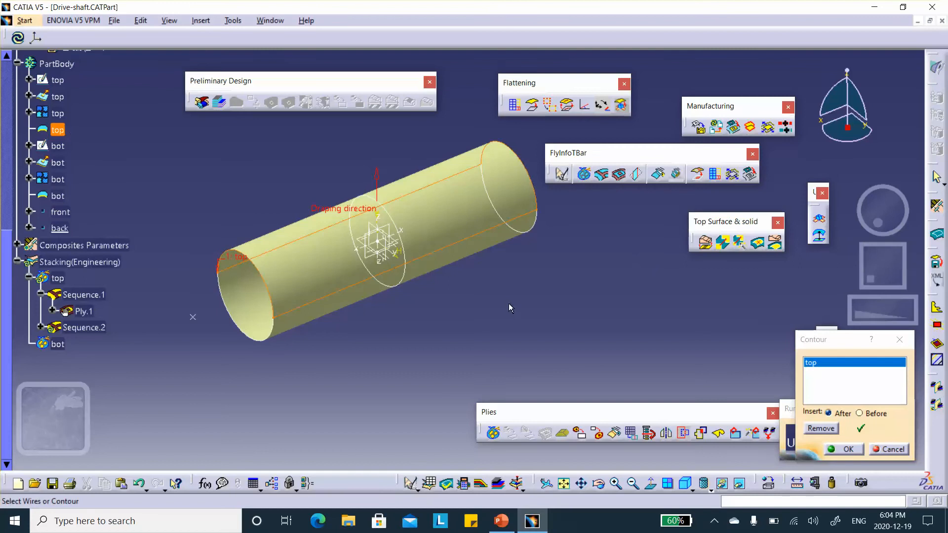
pyautogui.click(848, 449)
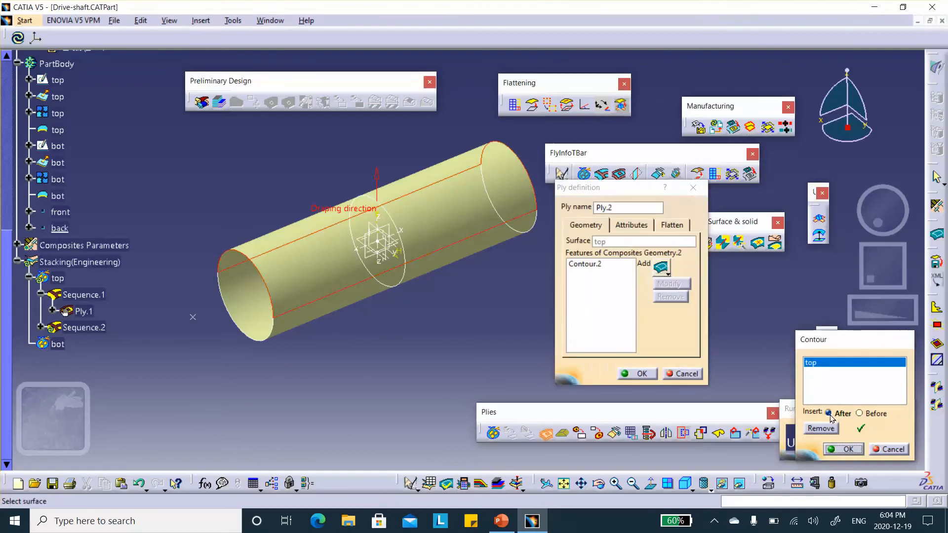
pyautogui.click(626, 227)
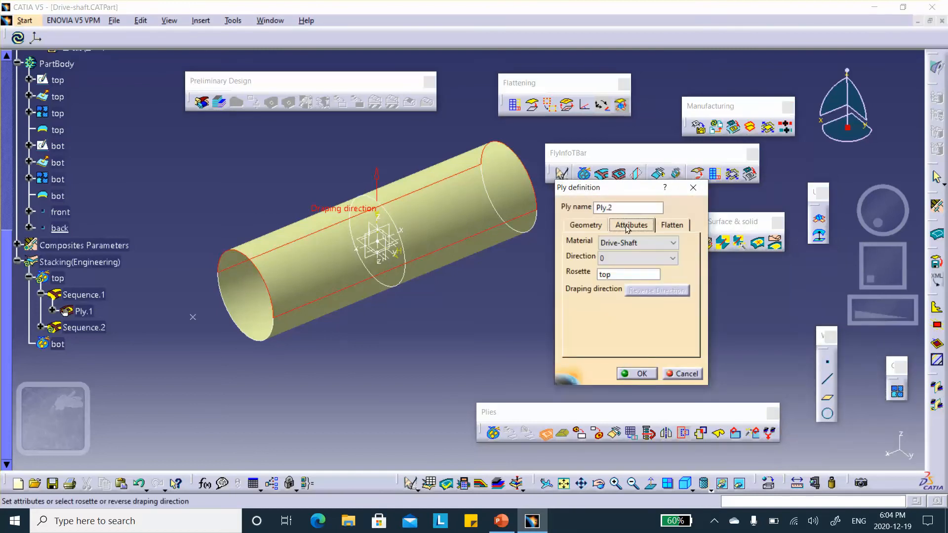
pyautogui.click(623, 258)
pyautogui.click(610, 298)
pyautogui.click(640, 374)
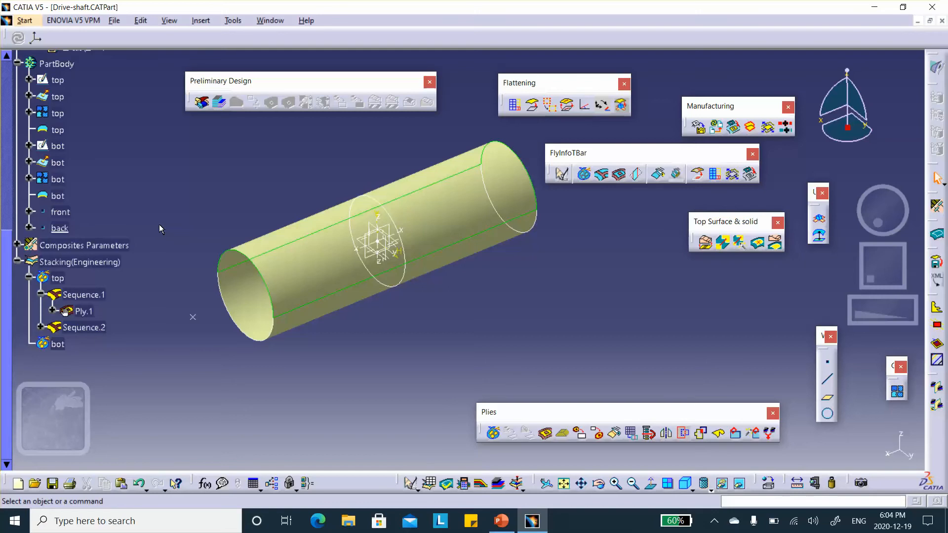
# - Create a ply in the bot plies group with the bot surface as contour and direction 45
pyautogui.scroll(-2, 159, 225)
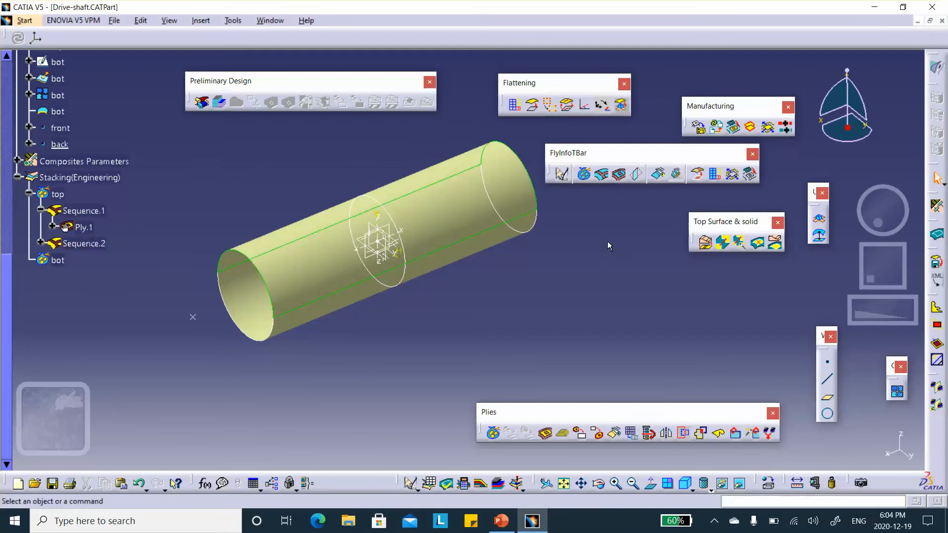
pyautogui.click(546, 435)
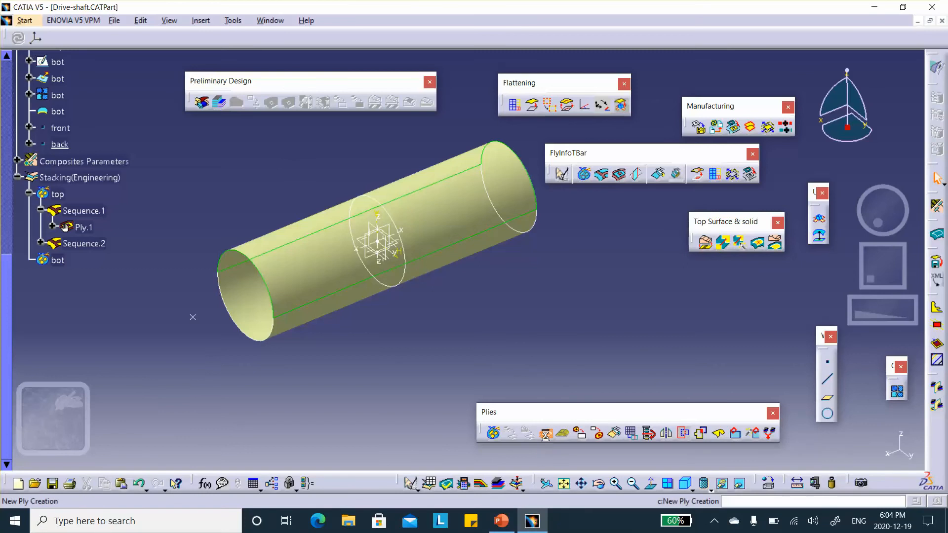
pyautogui.click(54, 262)
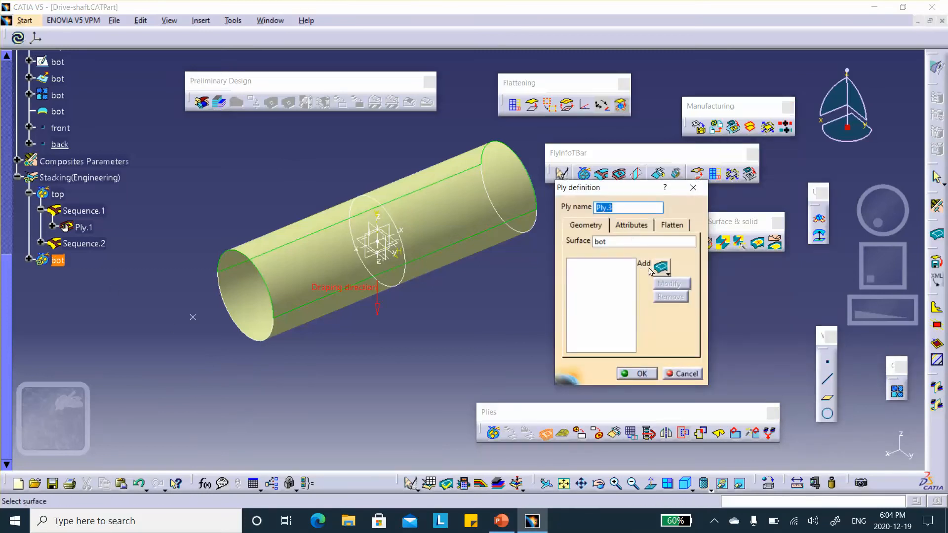
pyautogui.click(663, 268)
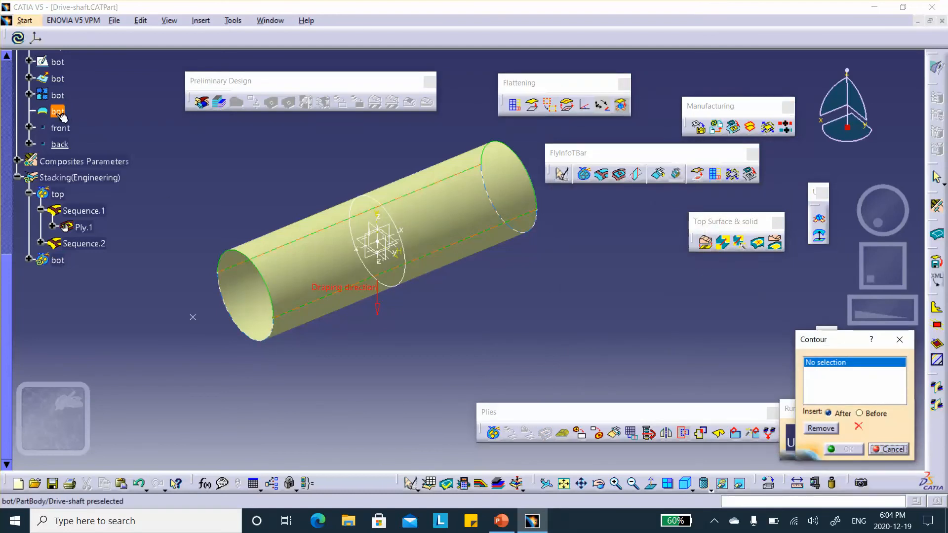
pyautogui.click(58, 112)
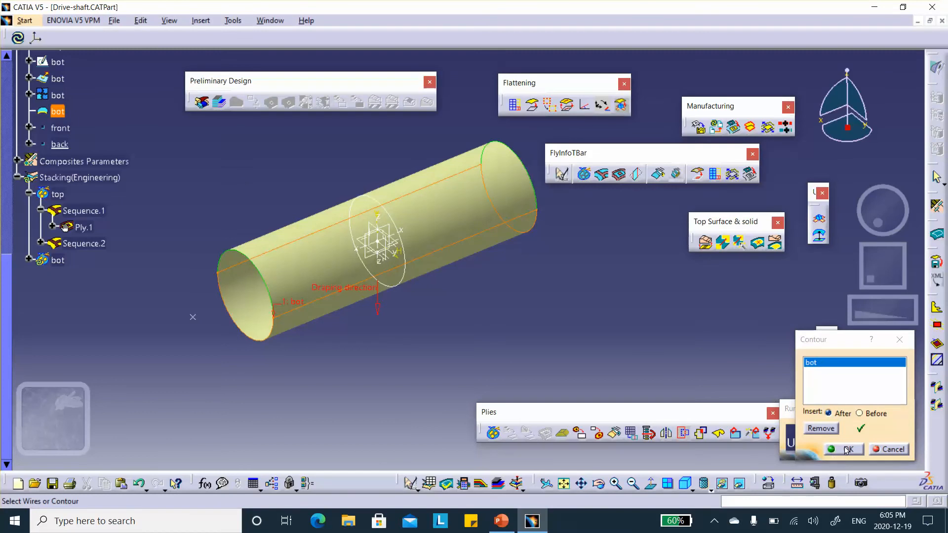
pyautogui.click(846, 450)
pyautogui.click(625, 226)
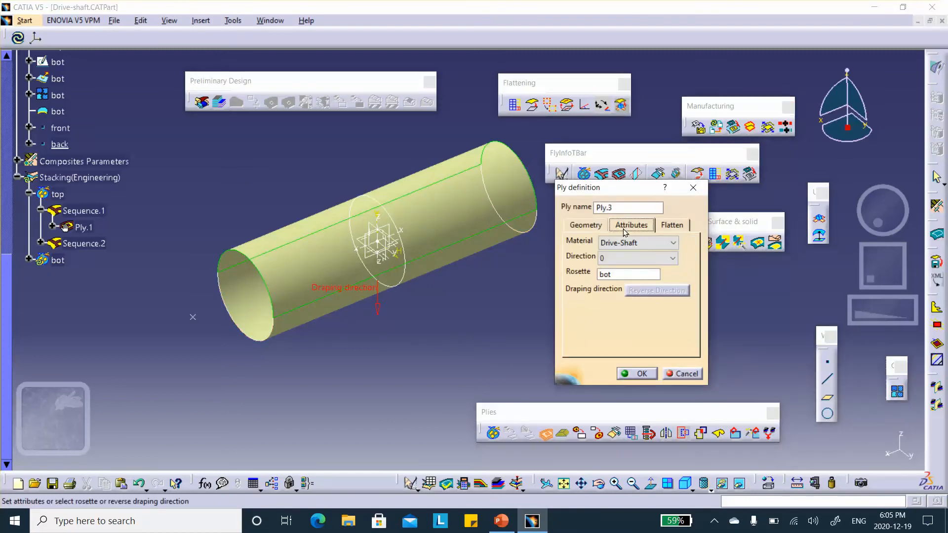
pyautogui.click(622, 258)
pyautogui.click(605, 289)
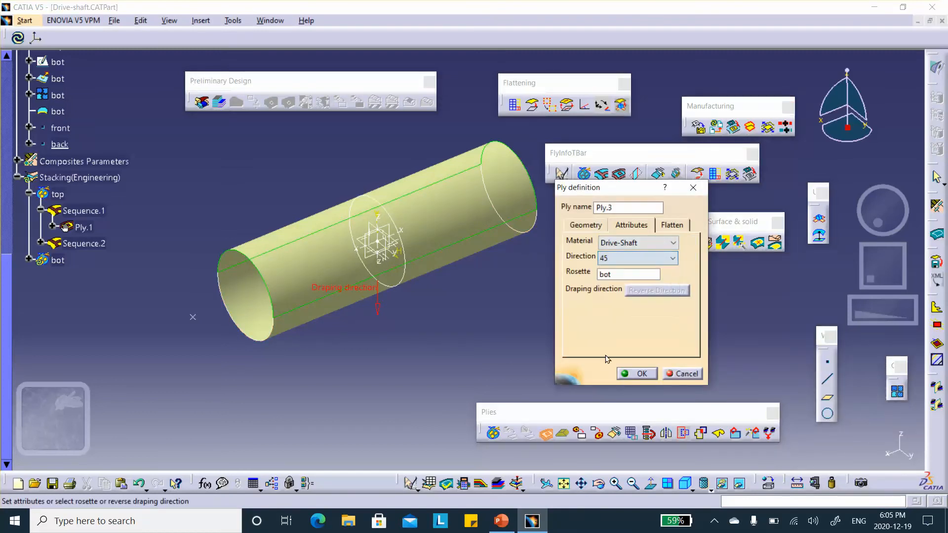
pyautogui.click(639, 373)
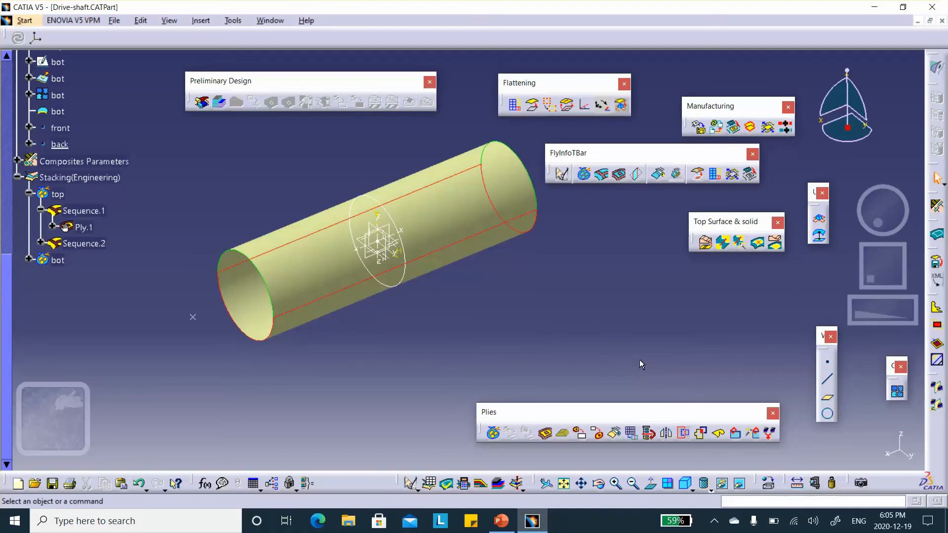
# - Add a second ply to the bot plies group with the bot surface as contour and direction -45, and collapse the top group
pyautogui.click(545, 433)
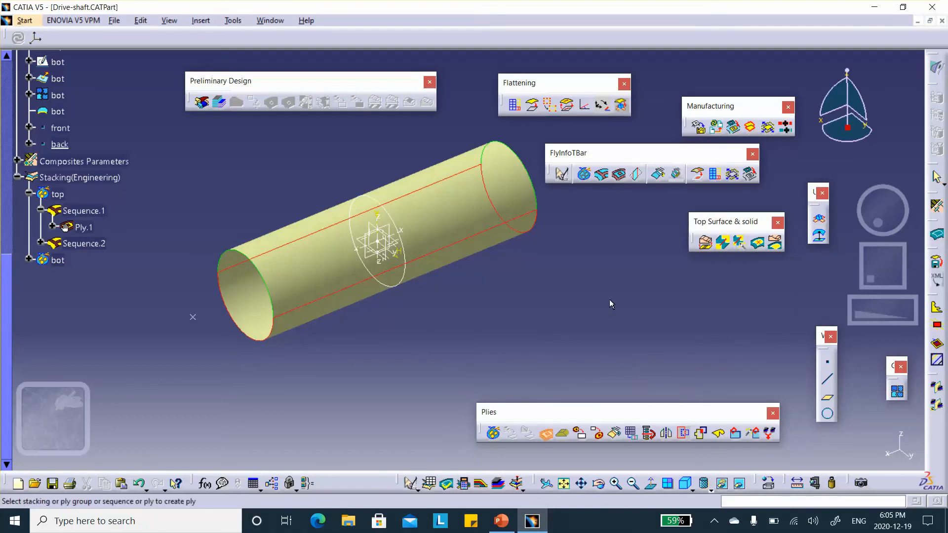
pyautogui.click(59, 261)
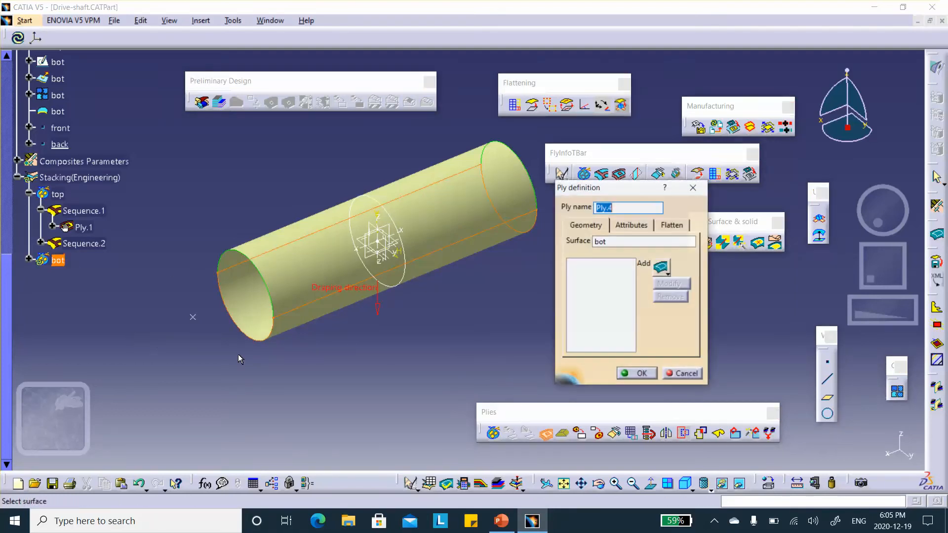
pyautogui.click(661, 268)
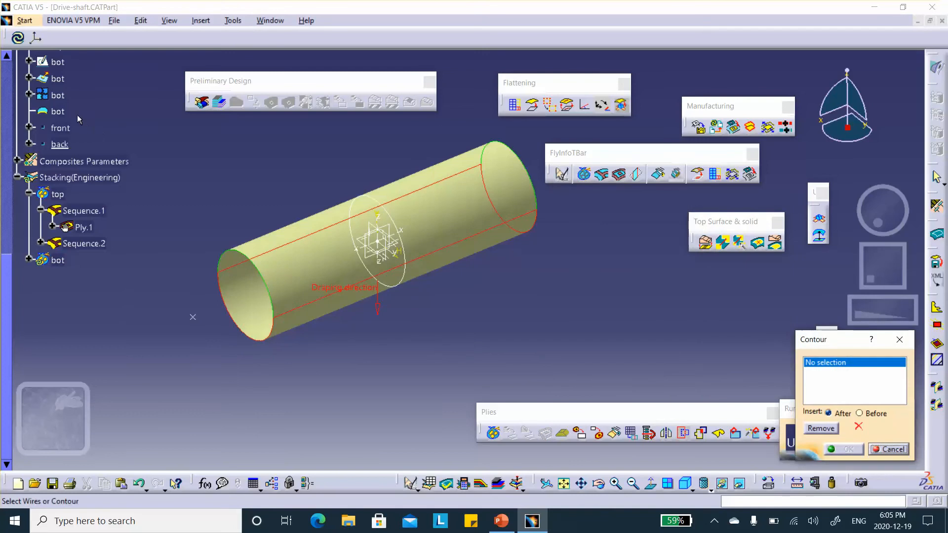
pyautogui.click(58, 112)
pyautogui.click(832, 449)
pyautogui.click(621, 226)
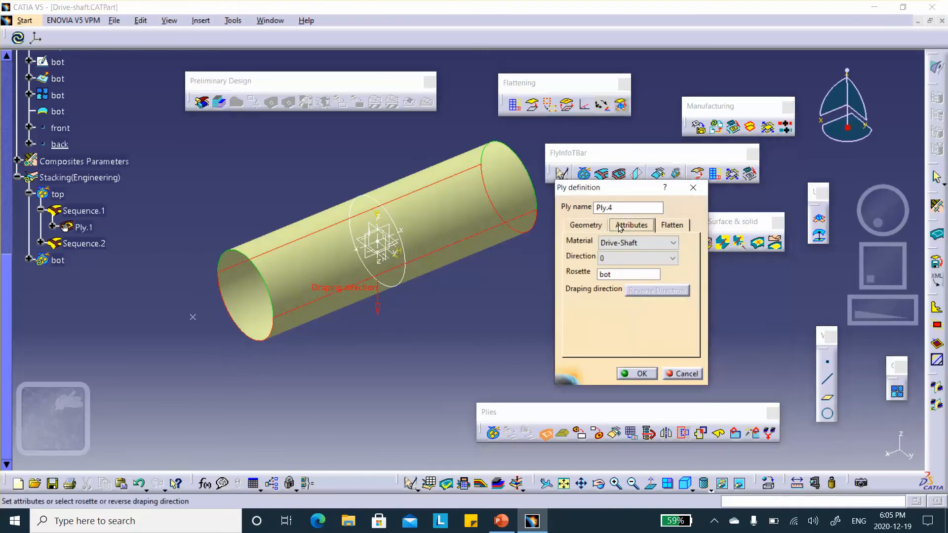
pyautogui.click(621, 259)
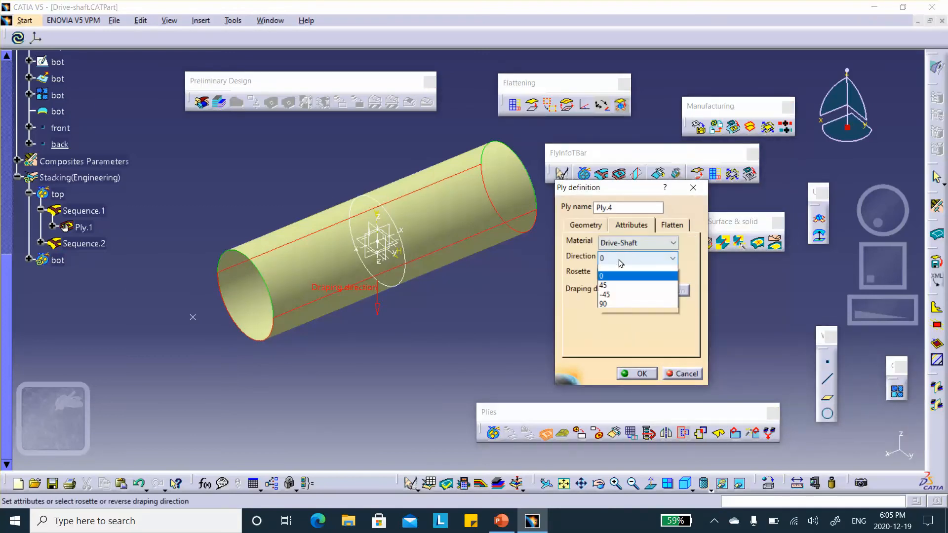
pyautogui.click(611, 299)
pyautogui.click(642, 373)
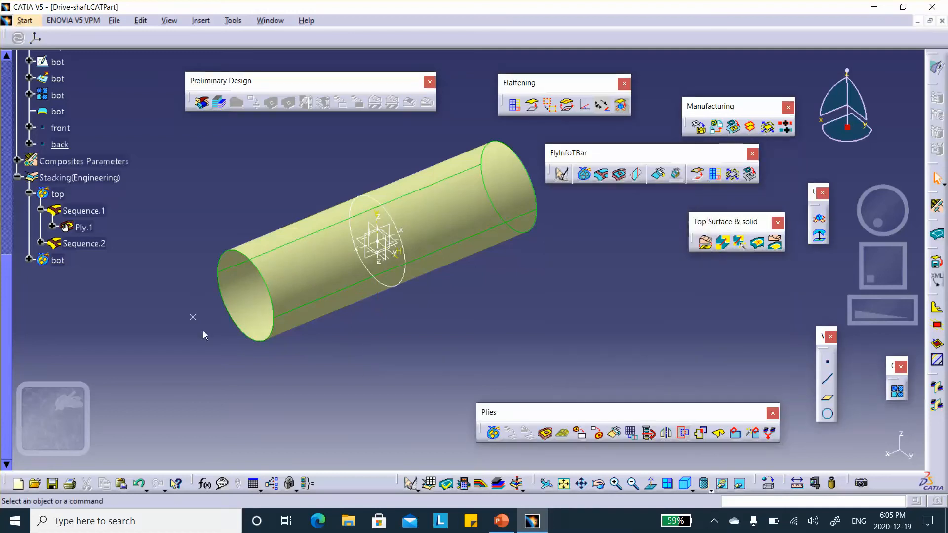
pyautogui.click(28, 194)
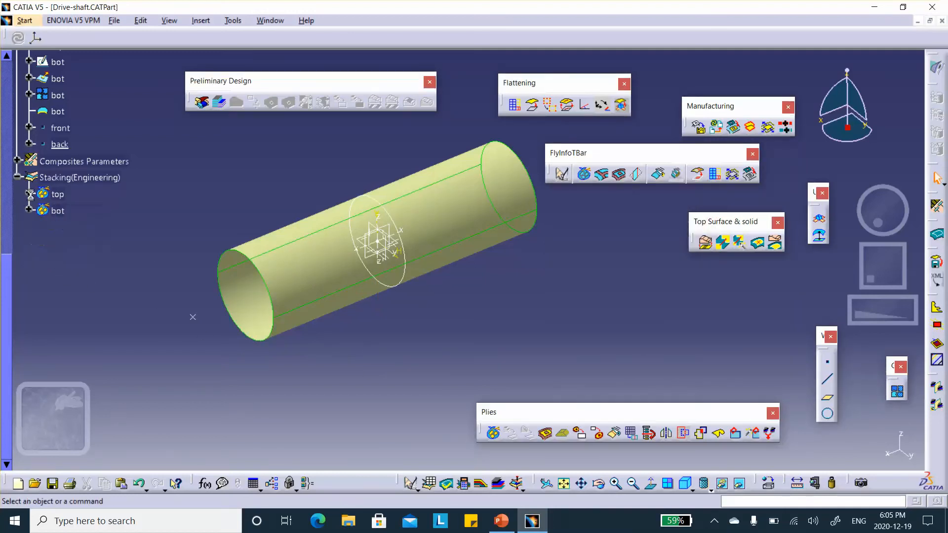
# - Save the part and start a Static Analysis case in the Advanced Meshing Tools workbench
pyautogui.click(52, 483)
pyautogui.click(25, 21)
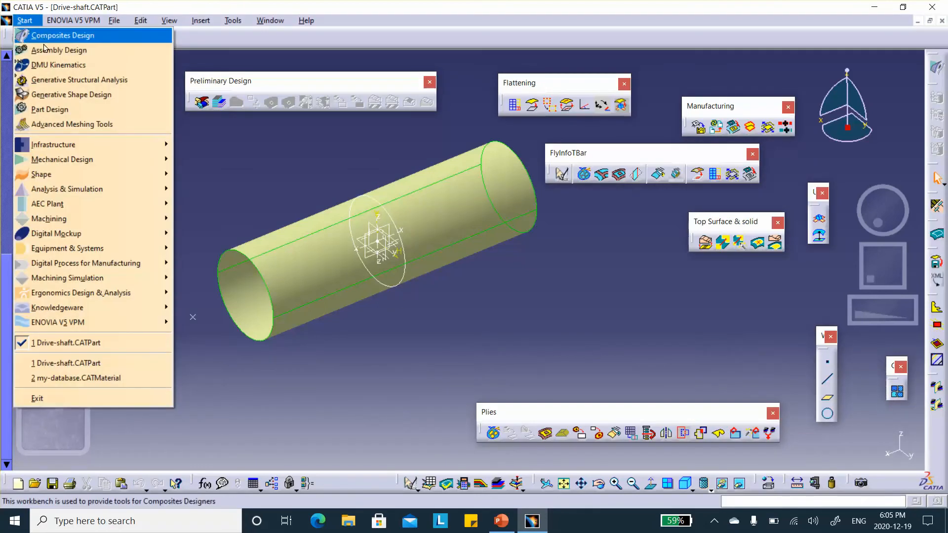
pyautogui.click(55, 124)
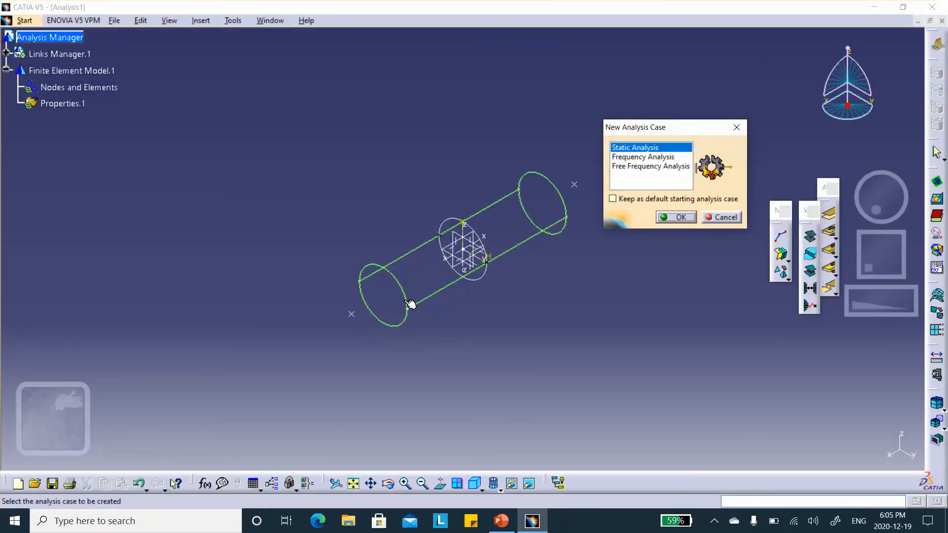
pyautogui.click(682, 218)
# - Display the geometry shaded and define a parabolic, quads-only surface mesh of size 0.5 in on the upper half-cylinder
pyautogui.click(500, 489)
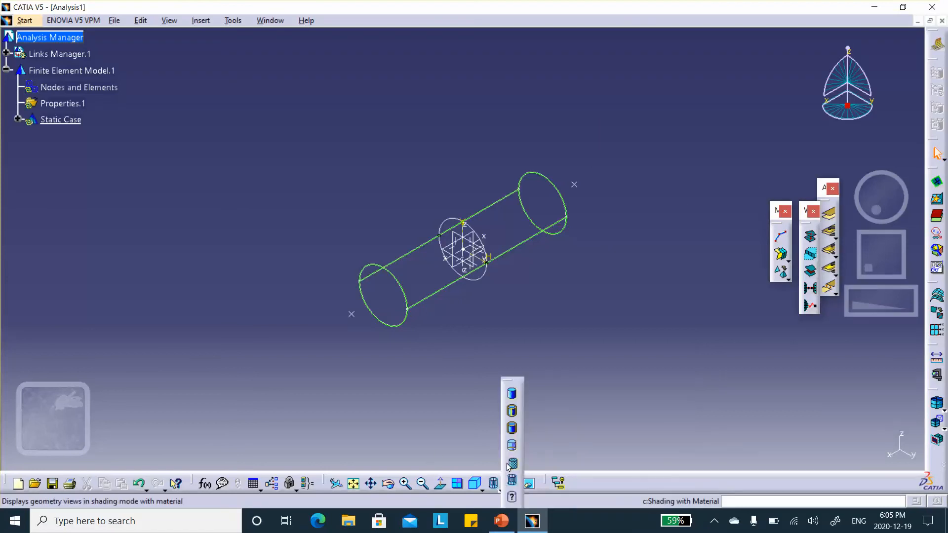
pyautogui.click(512, 393)
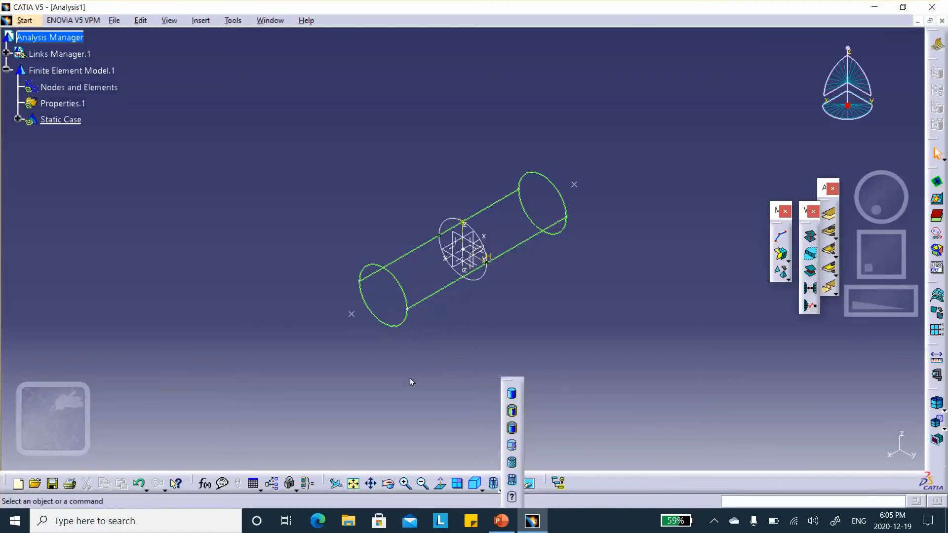
pyautogui.click(782, 254)
pyautogui.click(528, 207)
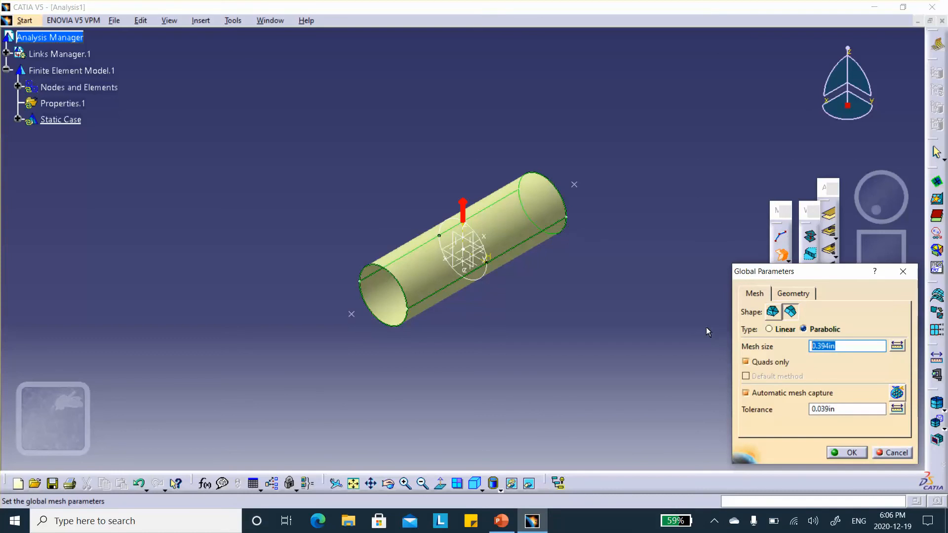
pyautogui.write('.5')
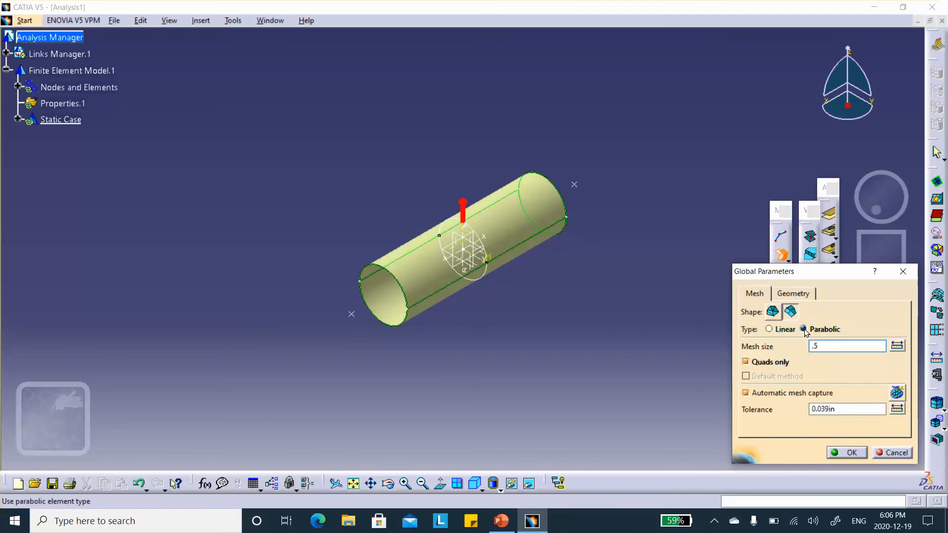
pyautogui.click(846, 451)
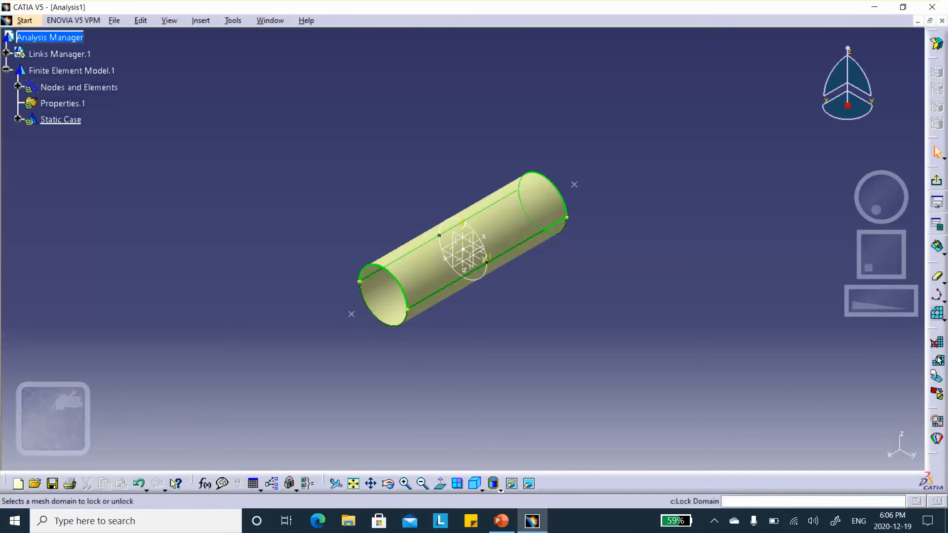
# - Generate the mesh on the upper half-cylinder and exit surface meshing
pyautogui.moveTo(937, 331); pyautogui.dragTo(724, 296)
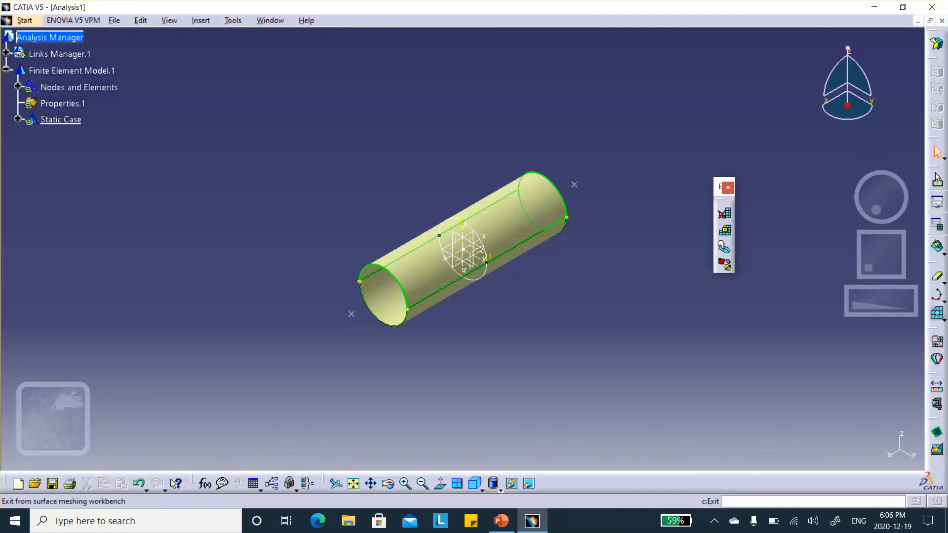
pyautogui.moveTo(931, 171); pyautogui.dragTo(834, 149)
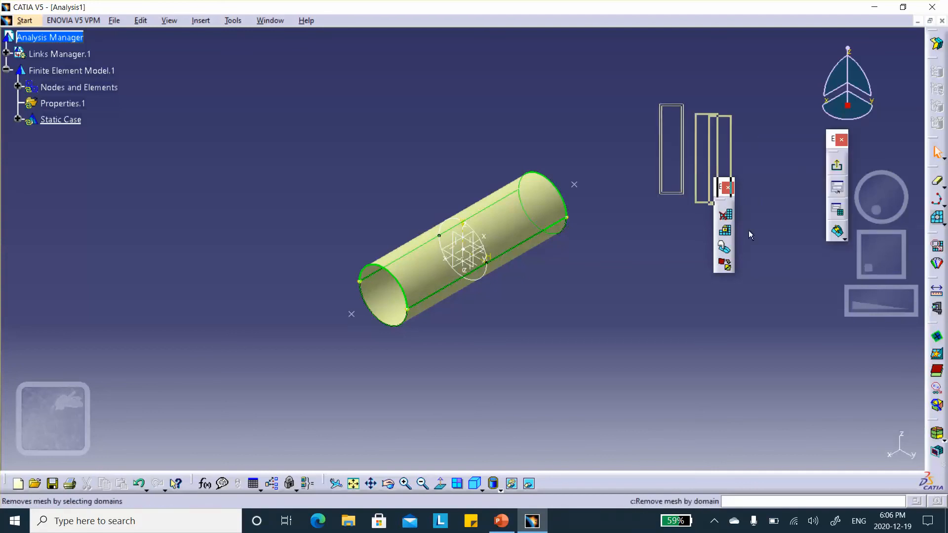
pyautogui.click(835, 234)
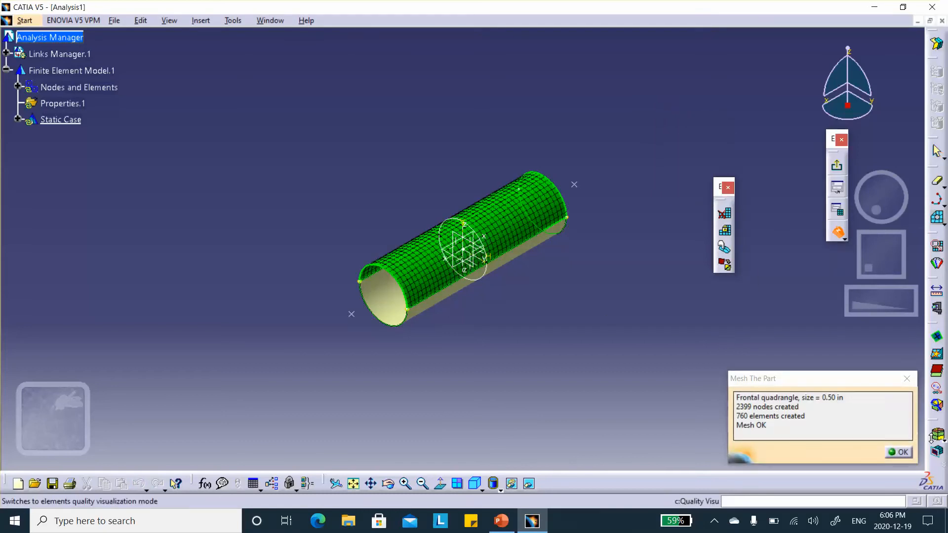
pyautogui.click(899, 453)
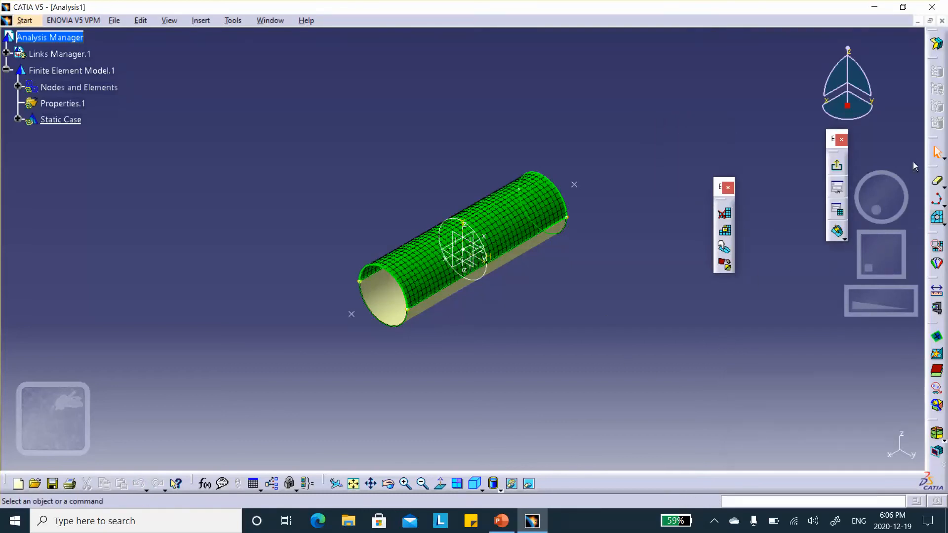
pyautogui.click(838, 169)
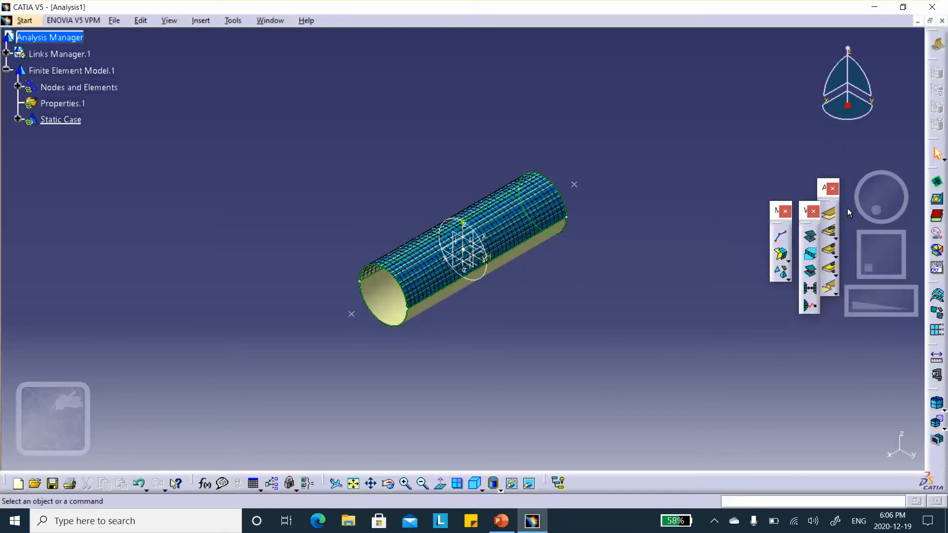
# - Mesh the lower half-cylinder with the same 0.5 in parabolic quad settings and exit surface meshing
pyautogui.click(782, 256)
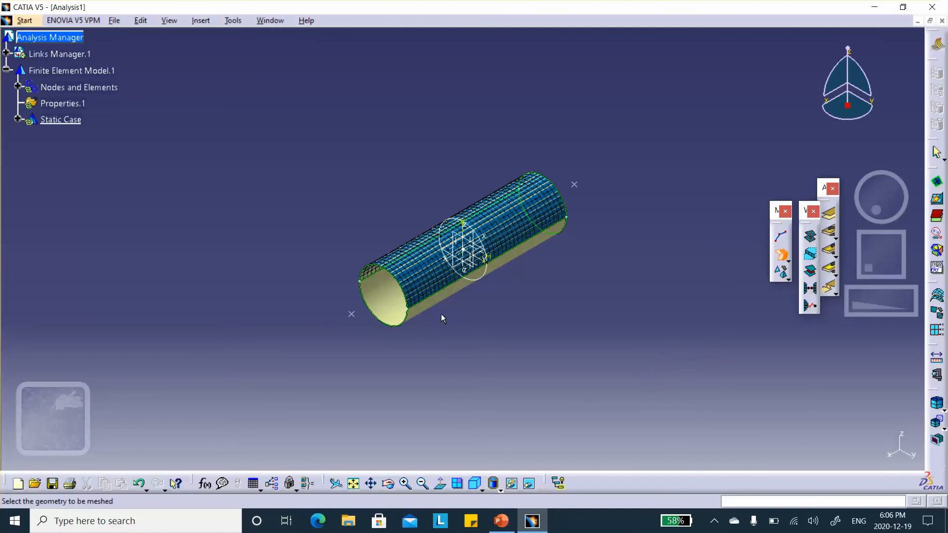
pyautogui.click(443, 299)
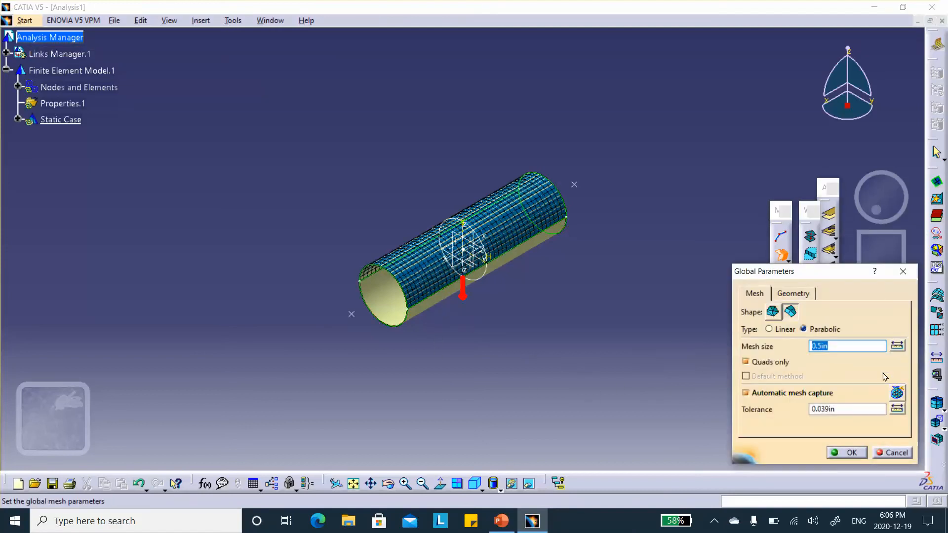
pyautogui.click(846, 453)
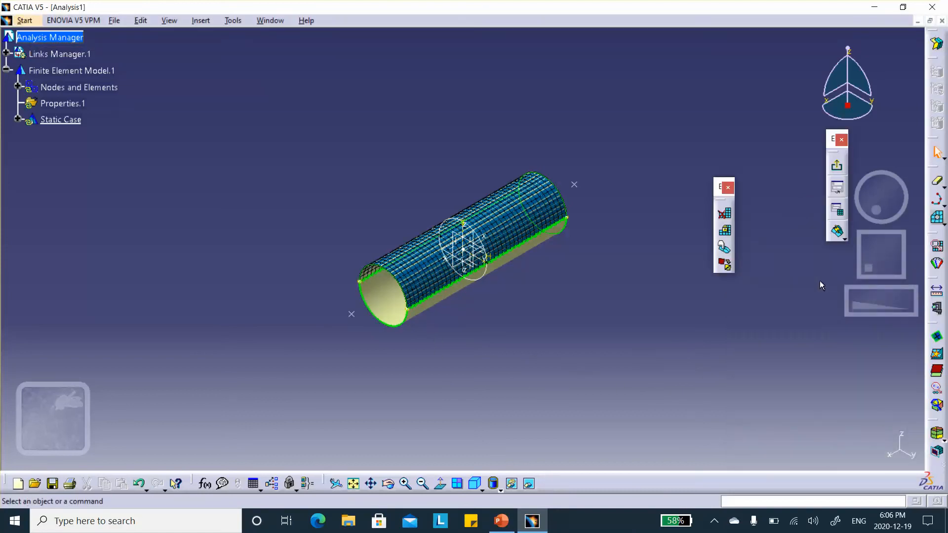
pyautogui.click(837, 231)
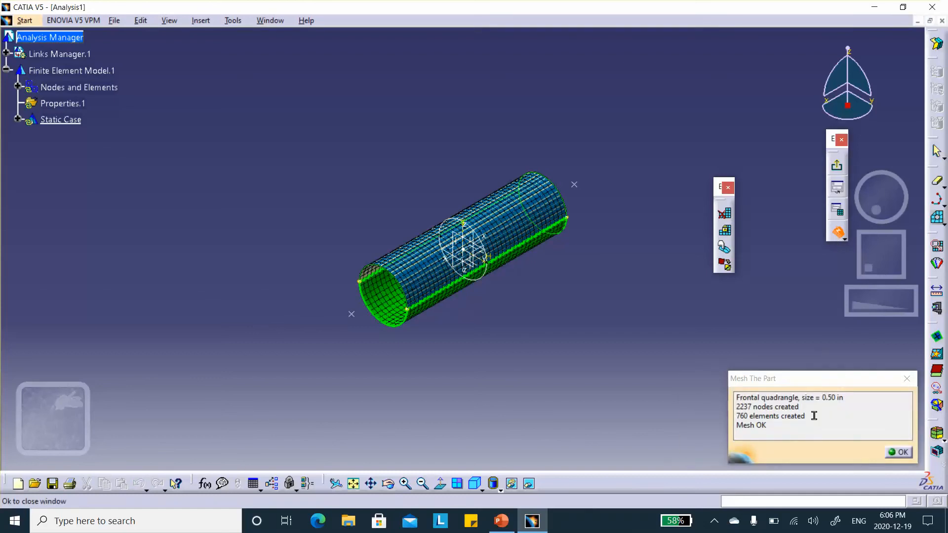
pyautogui.click(896, 454)
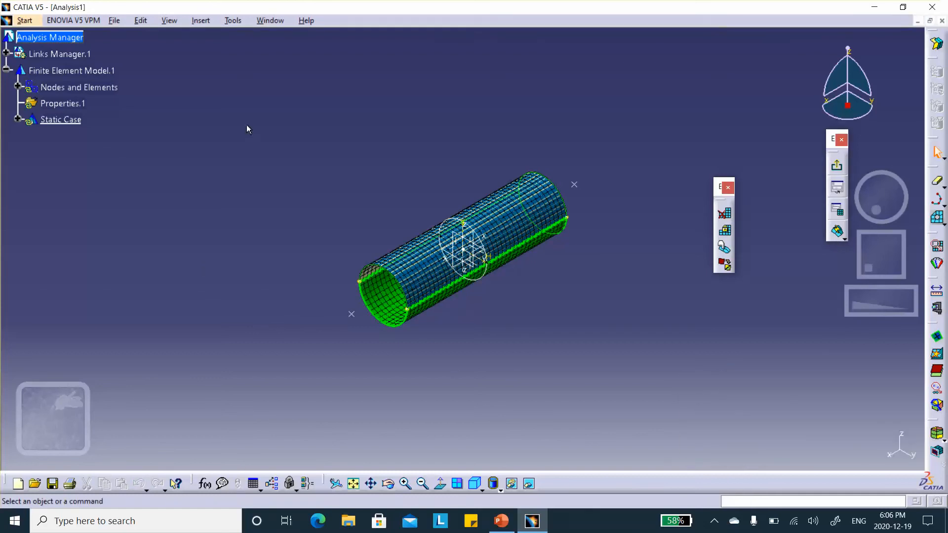
pyautogui.click(844, 166)
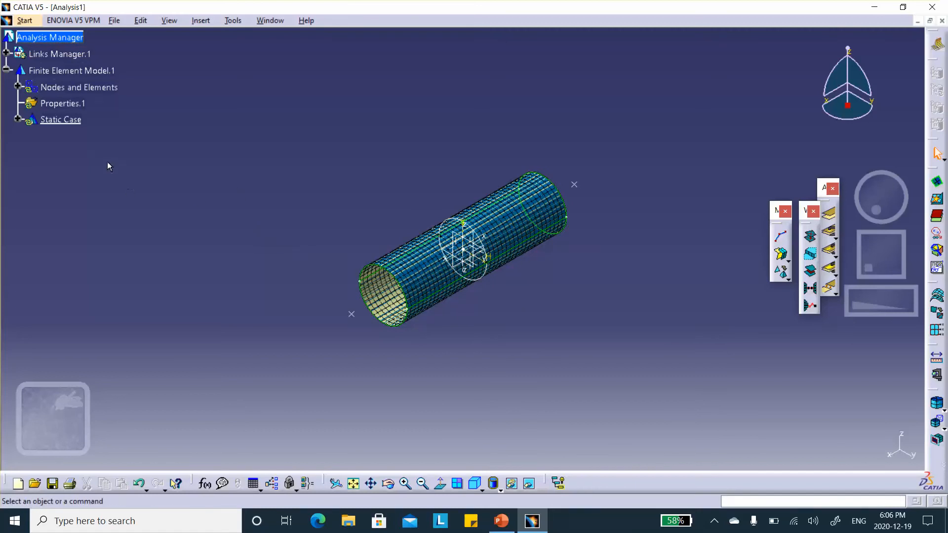
# - Rename Surface Mesh.1 under Nodes and Elements as top
pyautogui.click(19, 89)
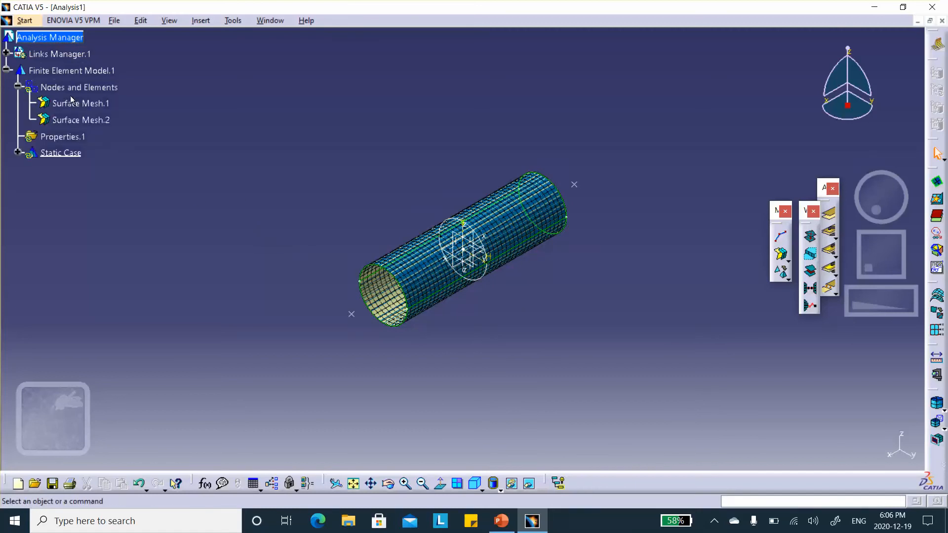
pyautogui.rightClick(100, 106)
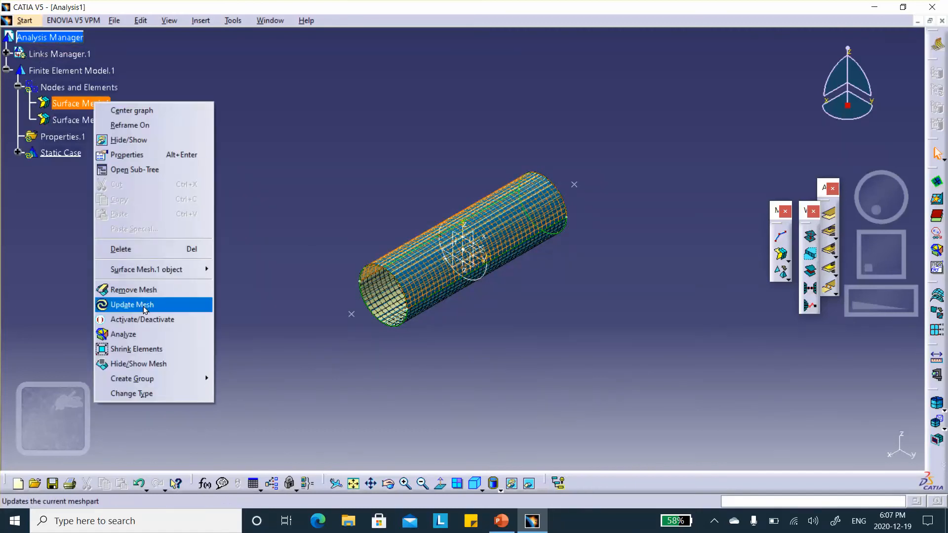
pyautogui.click(136, 154)
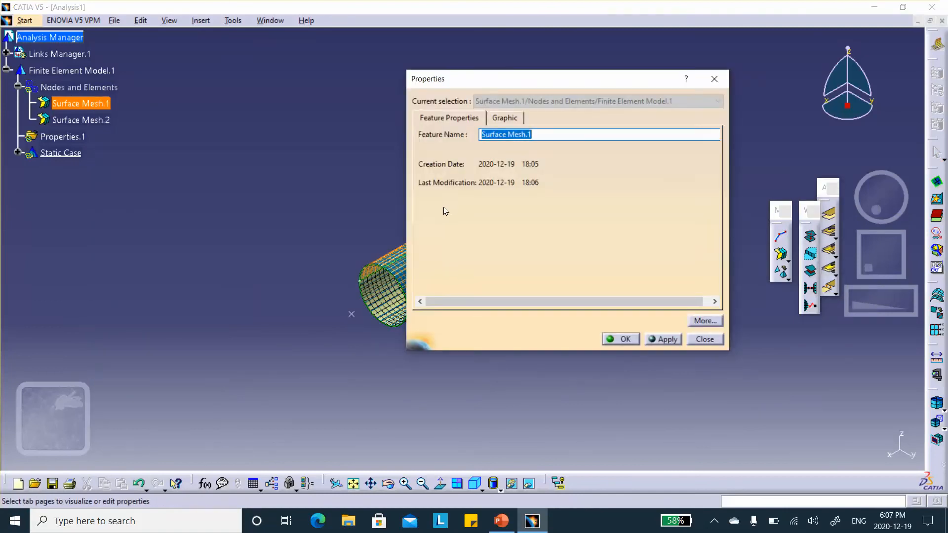
pyautogui.write('top')
pyautogui.click(621, 339)
# - Rename Surface Mesh.2 under Nodes and Elements as bot
pyautogui.rightClick(78, 121)
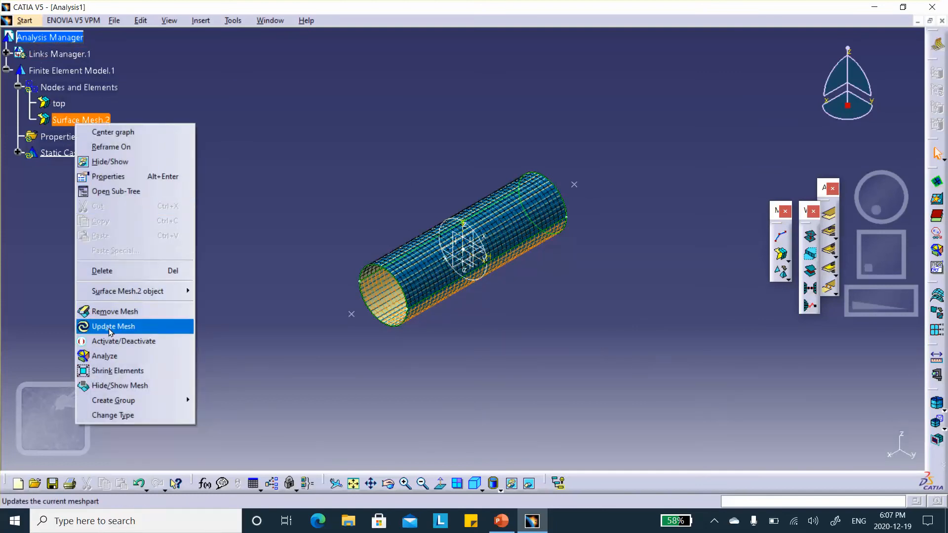
pyautogui.click(107, 177)
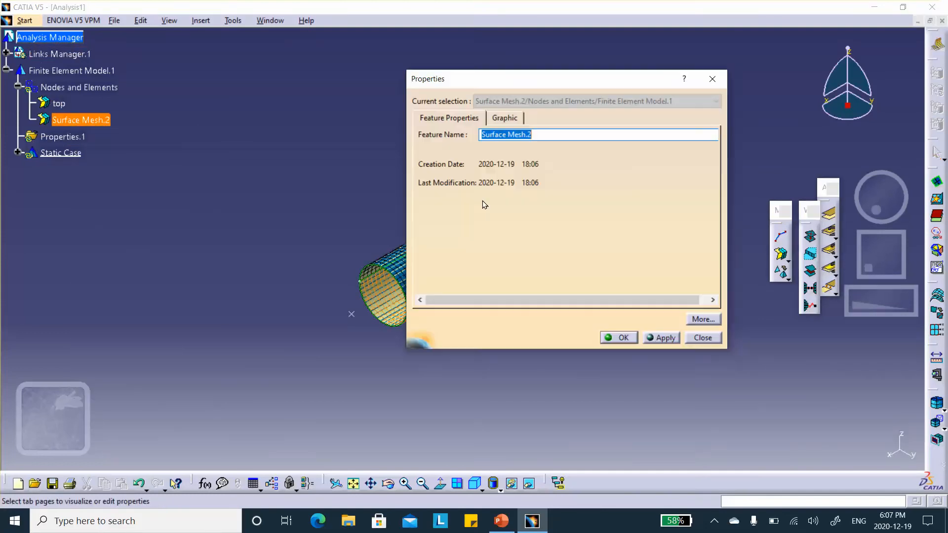
pyautogui.write('bot')
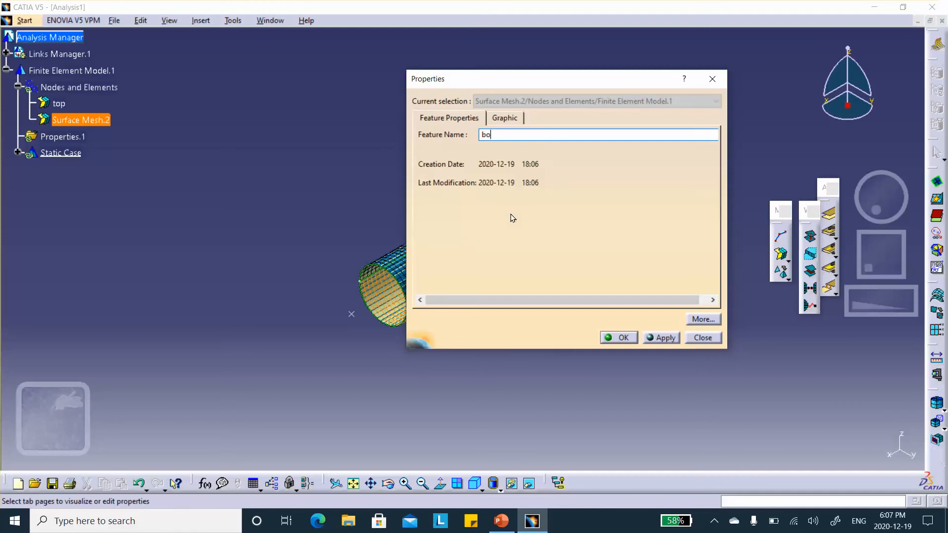
pyautogui.click(635, 339)
pyautogui.click(254, 145)
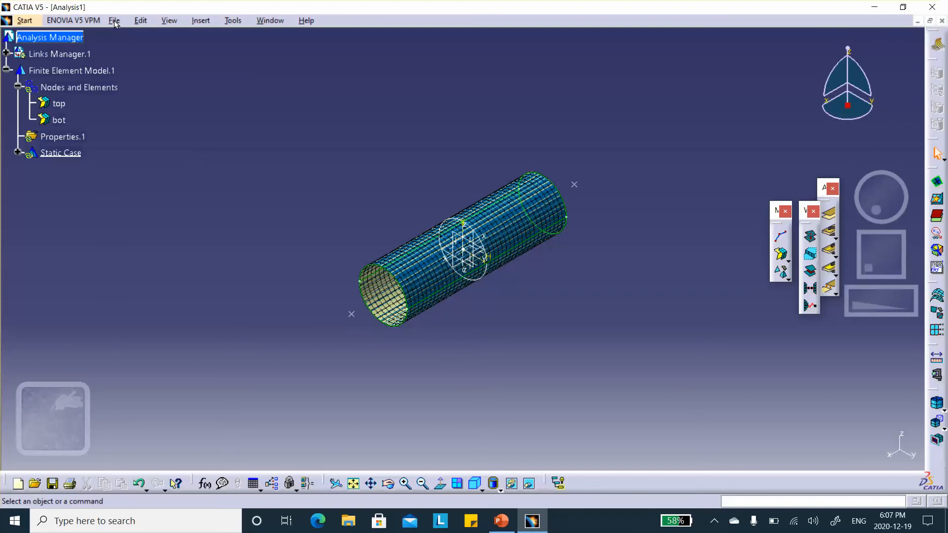
# - Save the new analysis document as Analysis1 in the Drive_Shaft_R21_December_19_2020 folder, and switch to the Generative Structural Analysis workbench
pyautogui.click(114, 20)
pyautogui.click(150, 158)
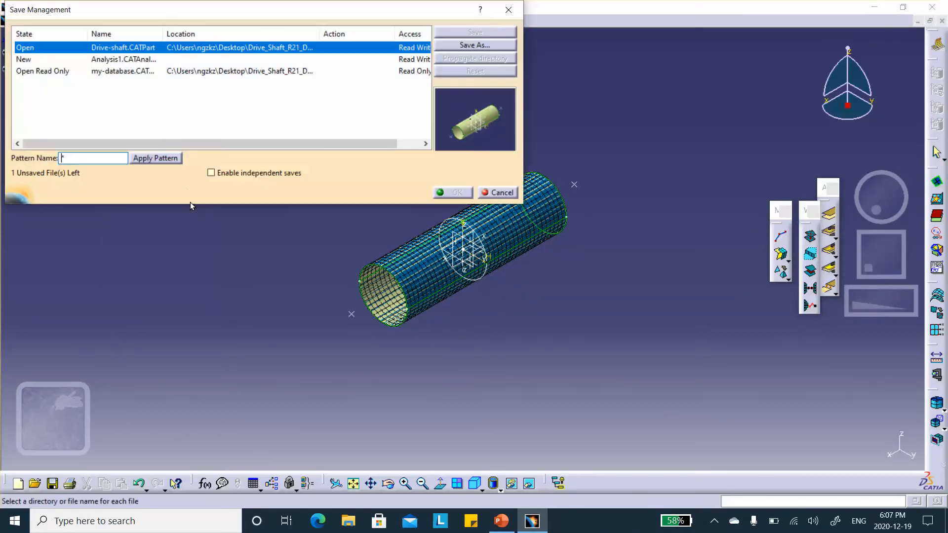
pyautogui.click(120, 60)
pyautogui.click(462, 45)
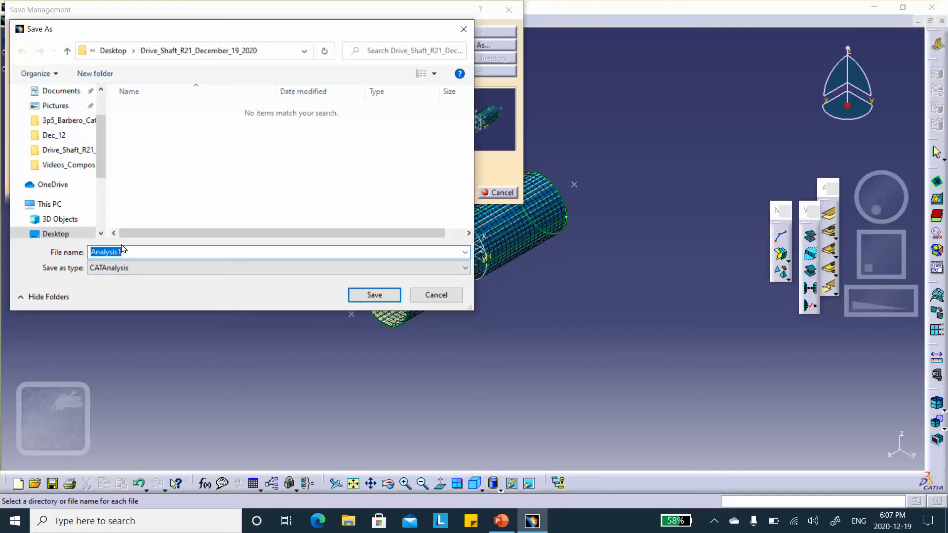
pyautogui.click(378, 296)
pyautogui.click(459, 197)
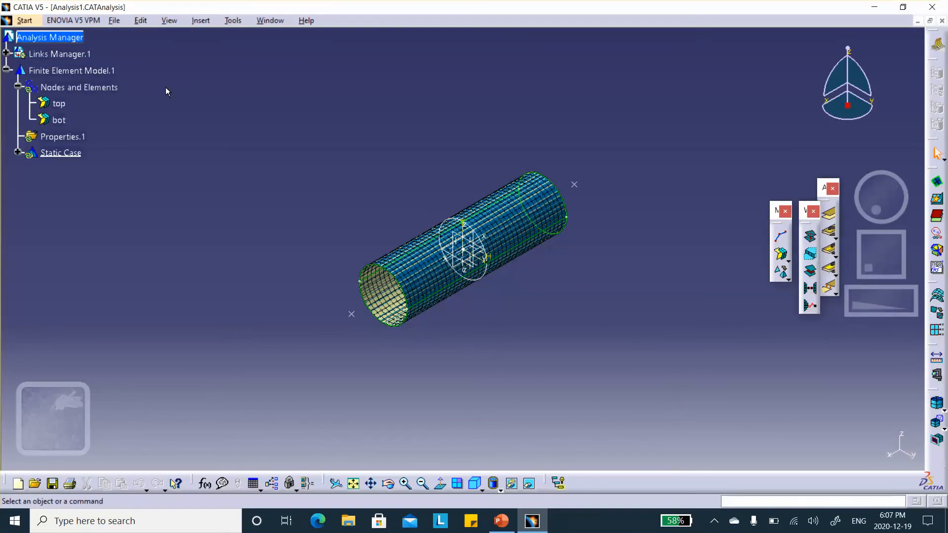
pyautogui.click(25, 21)
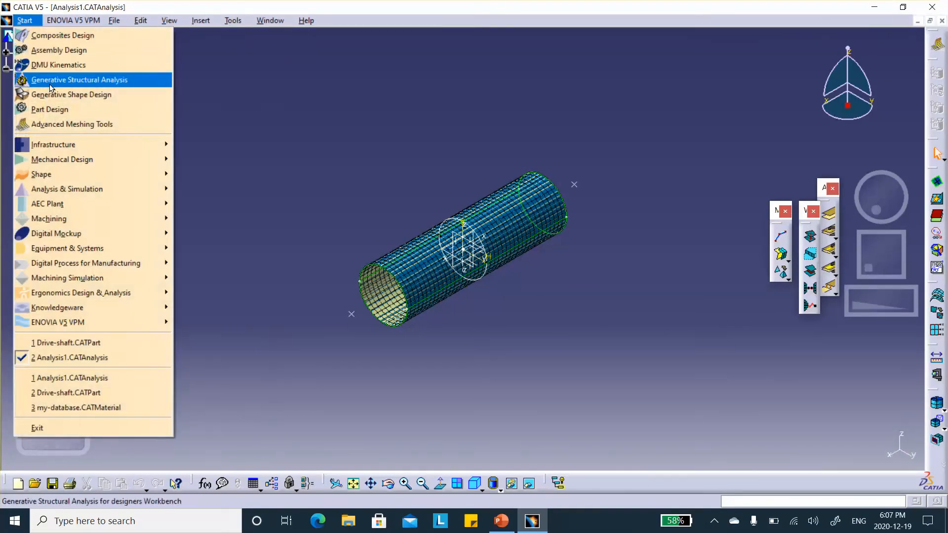
pyautogui.click(74, 78)
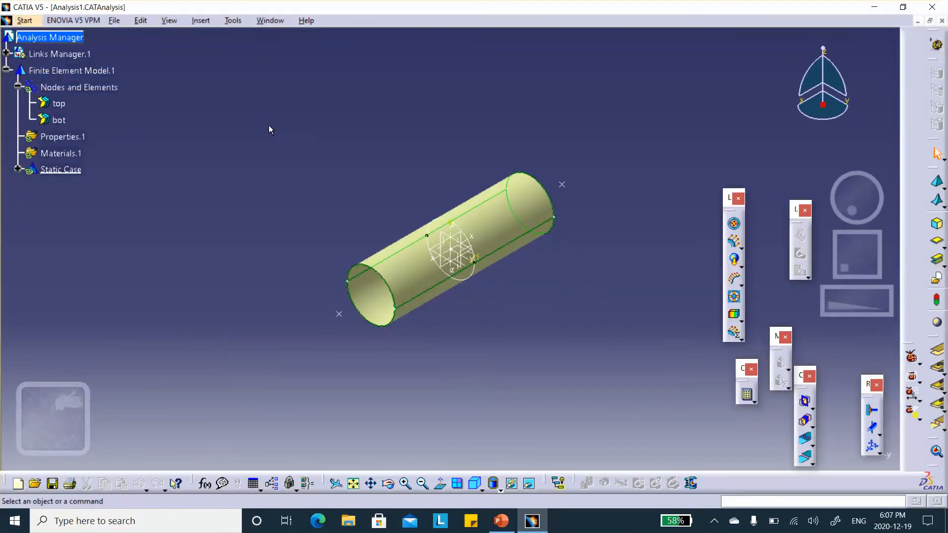
# - Start an imported composite property and pick the tube's upper half face as its support
pyautogui.moveTo(284, 133); pyautogui.dragTo(255, 155, button='middle')
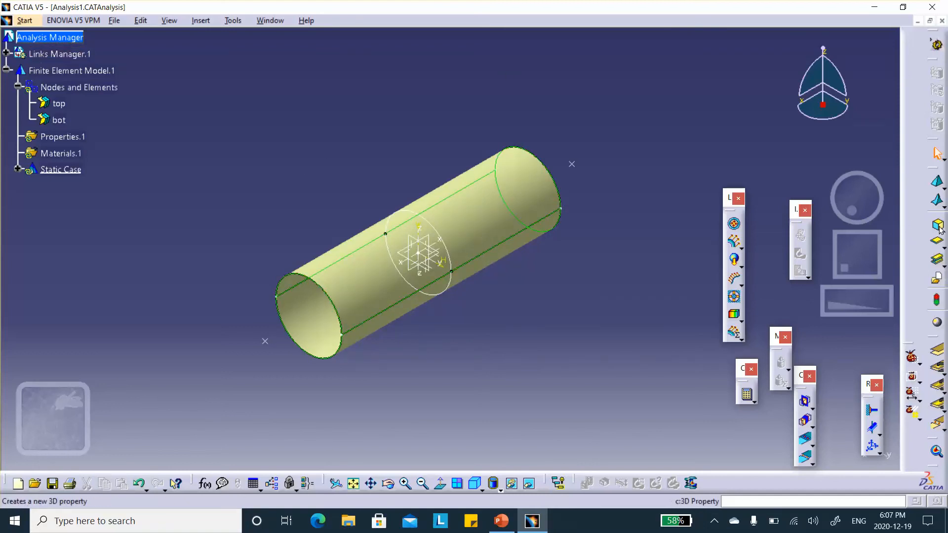
pyautogui.moveTo(933, 168); pyautogui.dragTo(674, 89)
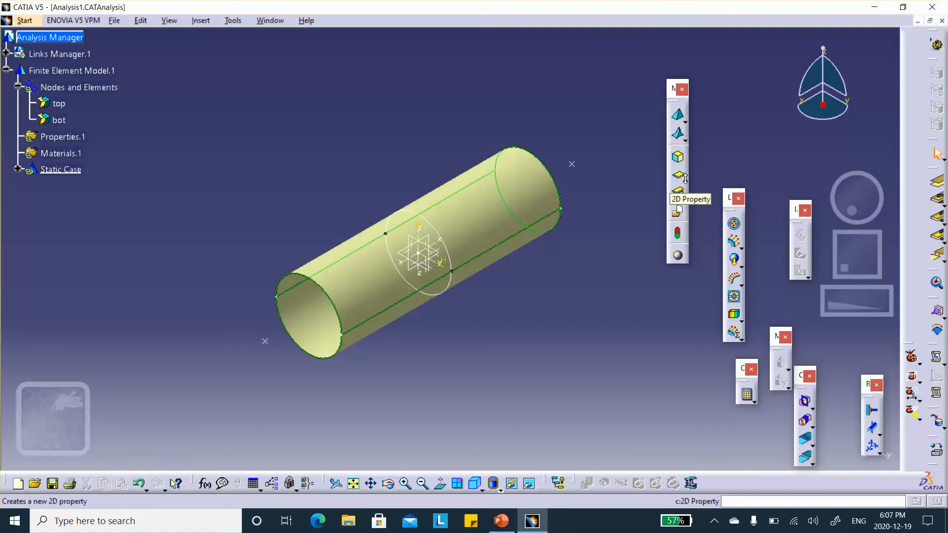
pyautogui.click(685, 195)
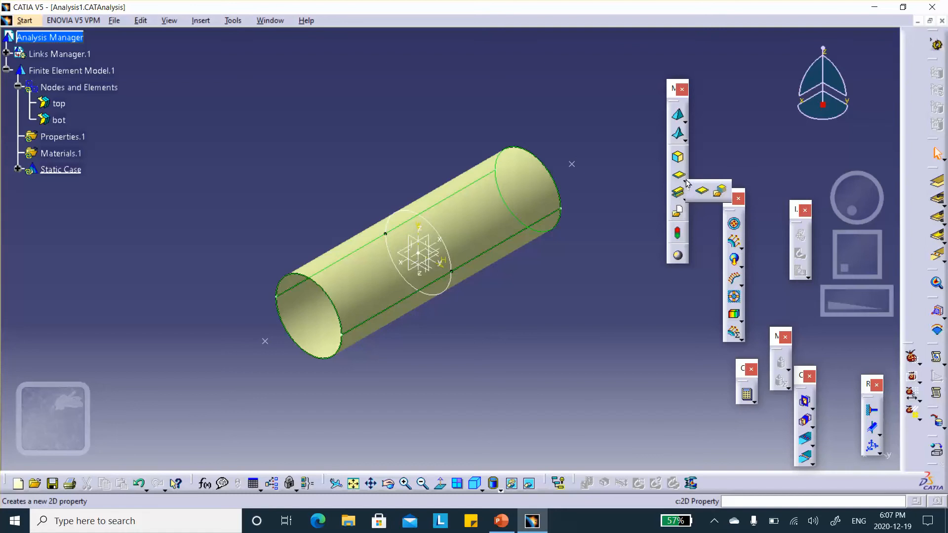
pyautogui.click(721, 194)
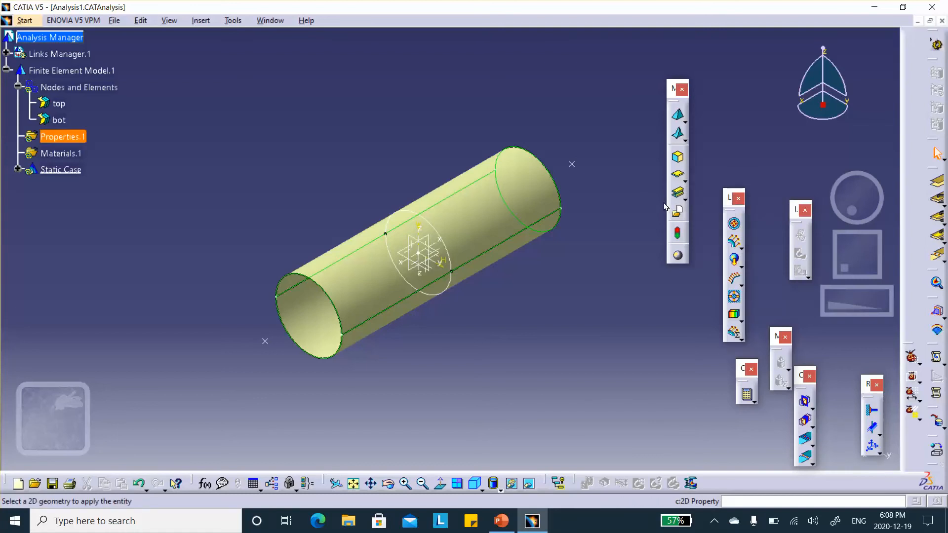
pyautogui.moveTo(788, 344); pyautogui.dragTo(624, 266)
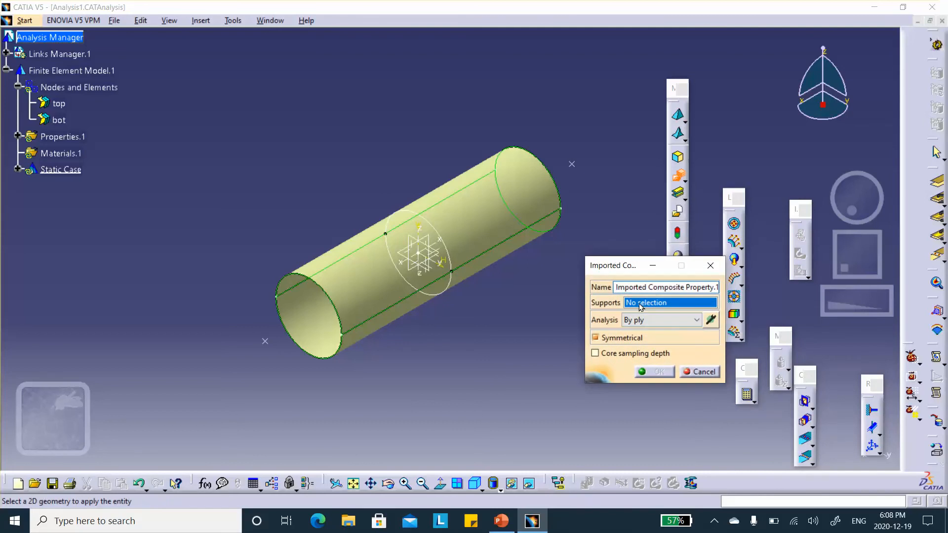
pyautogui.click(460, 215)
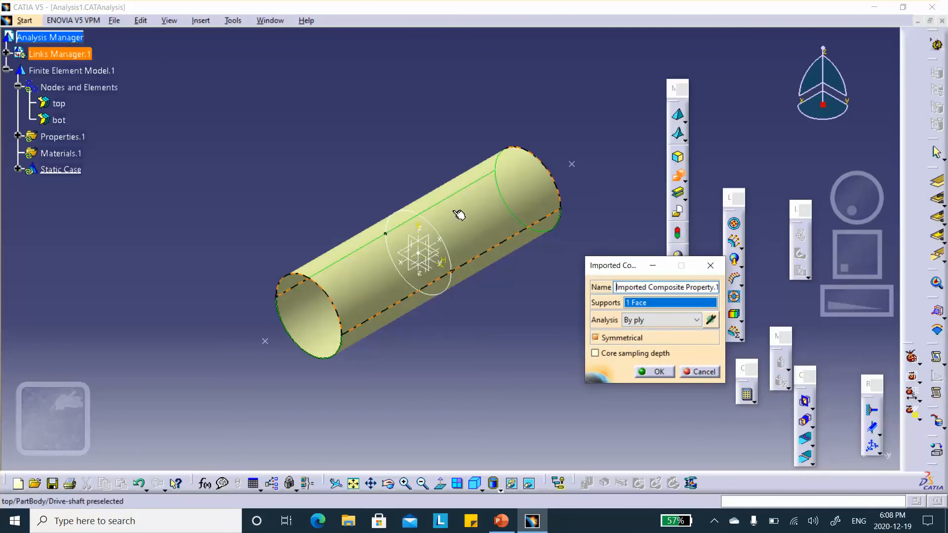
# - Restrict the composite property to the "top" ply group of the Drive-shaft's Stacking(Engineering) and accept it
pyautogui.click(709, 320)
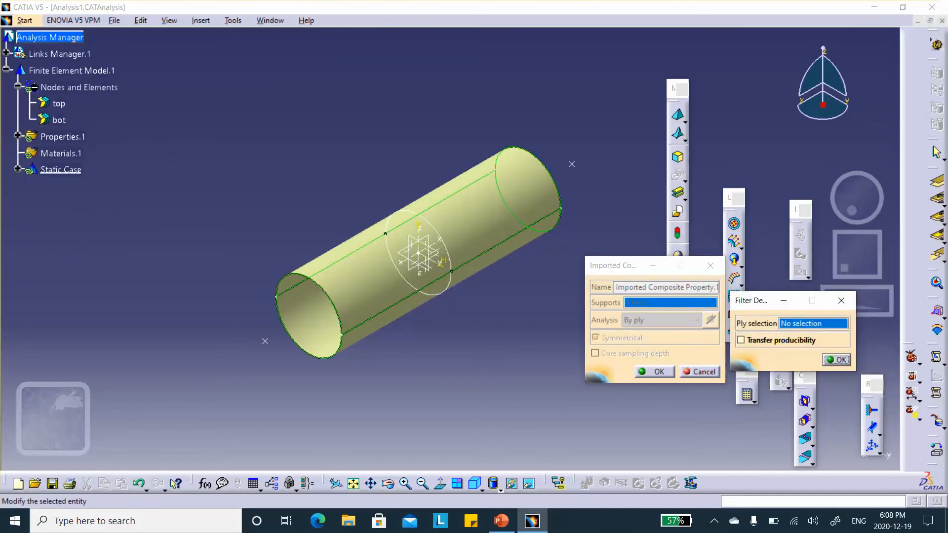
pyautogui.click(6, 53)
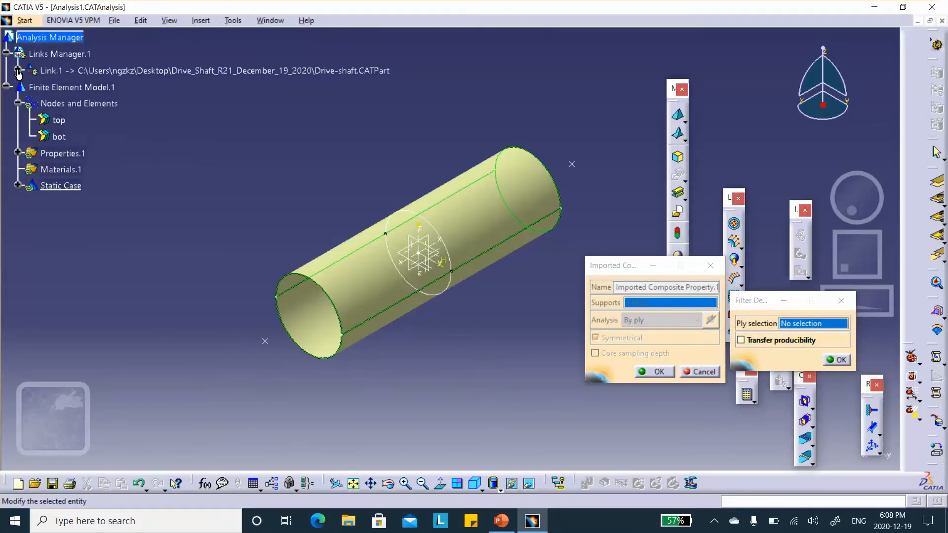
pyautogui.click(18, 70)
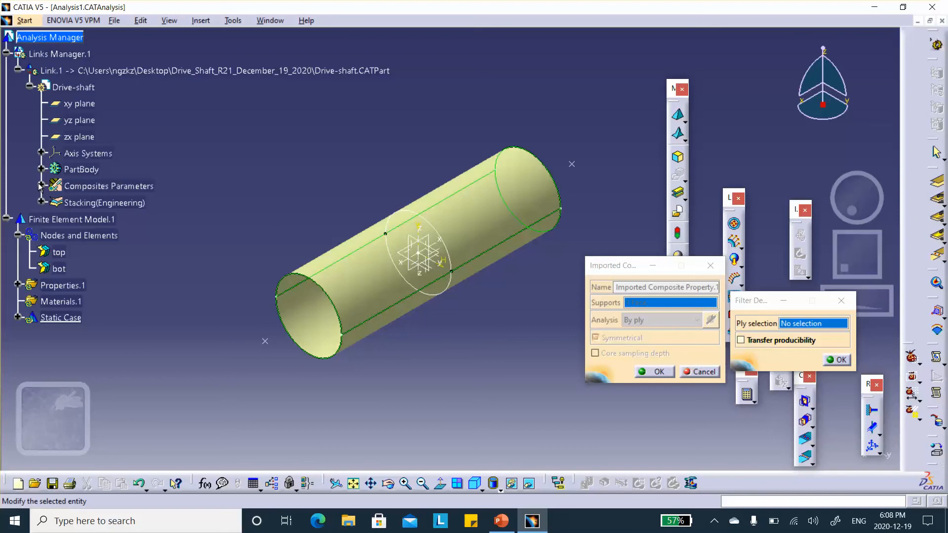
pyautogui.click(41, 203)
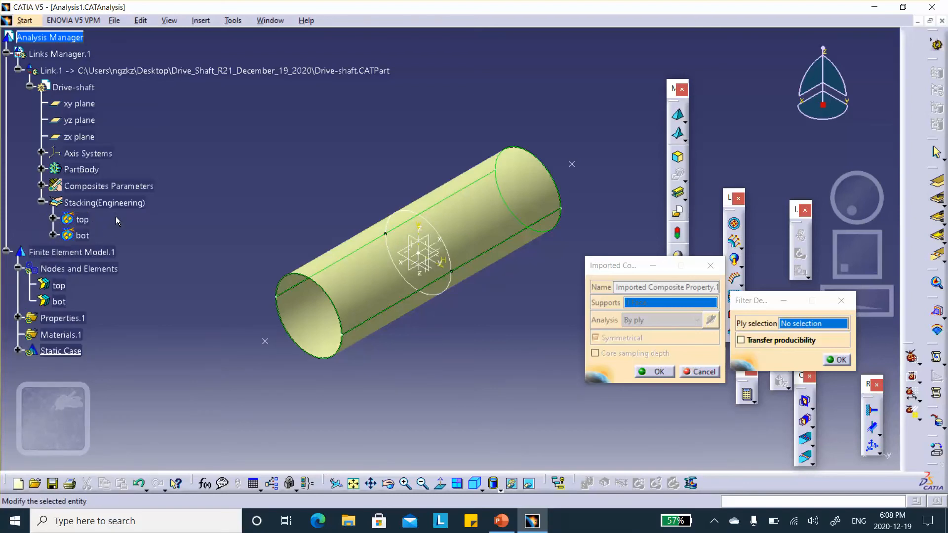
pyautogui.click(82, 221)
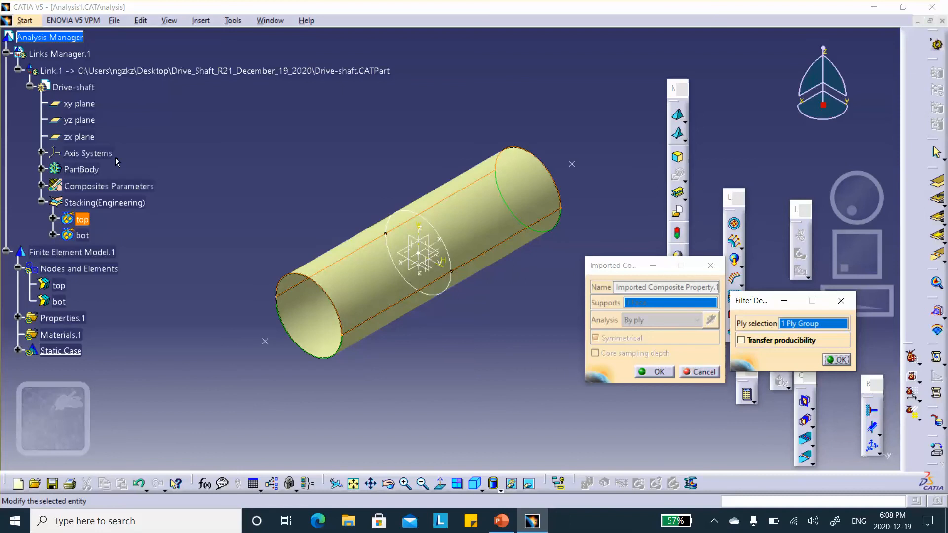
pyautogui.click(844, 360)
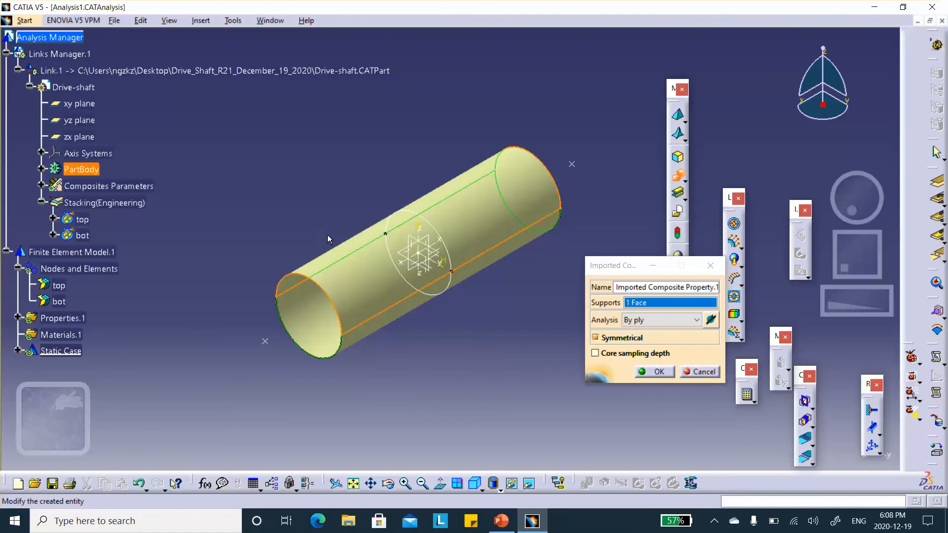
pyautogui.click(669, 374)
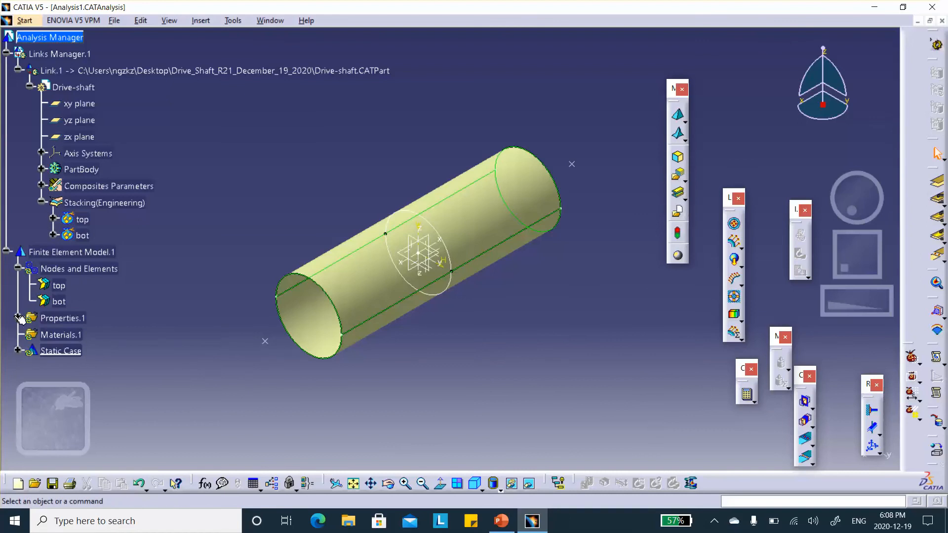
# - Rename the imported composite property on the upper half as "top"
pyautogui.rightClick(148, 292)
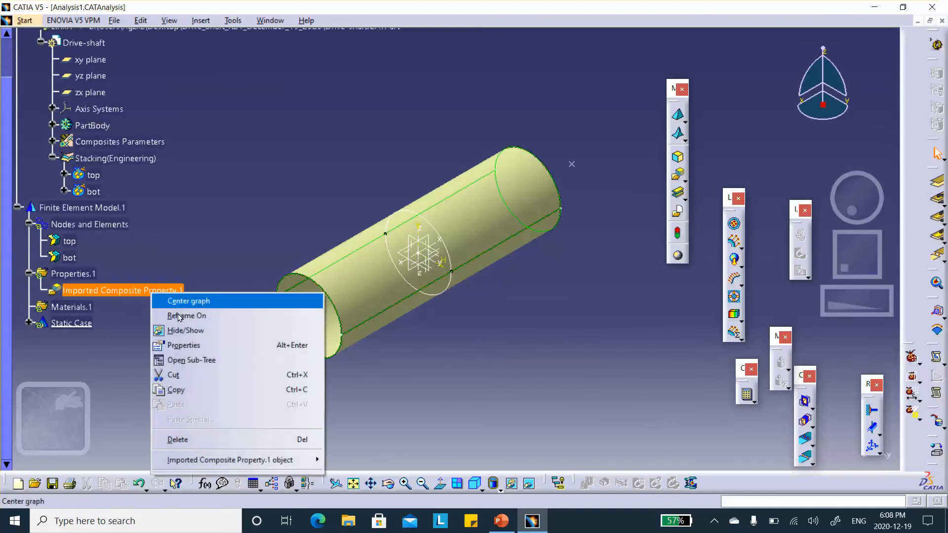
pyautogui.click(194, 346)
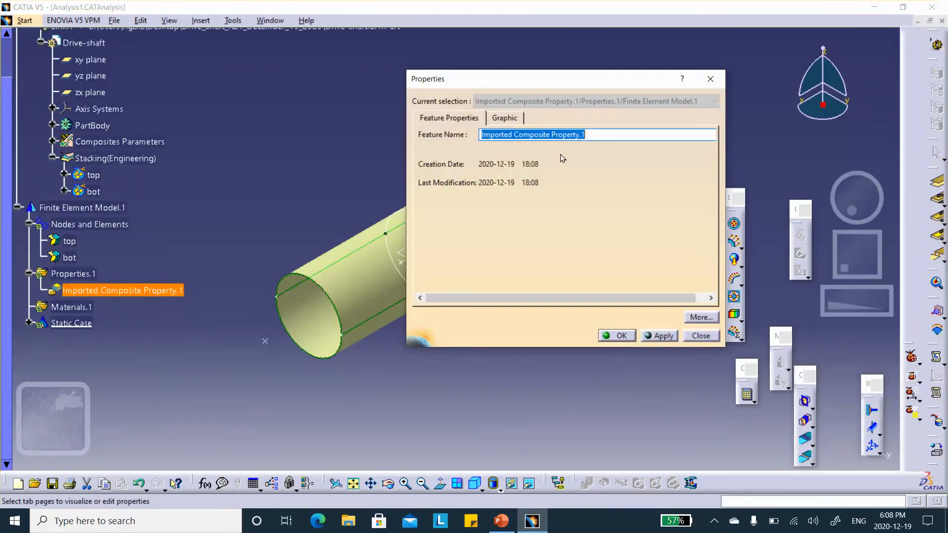
pyautogui.write('top')
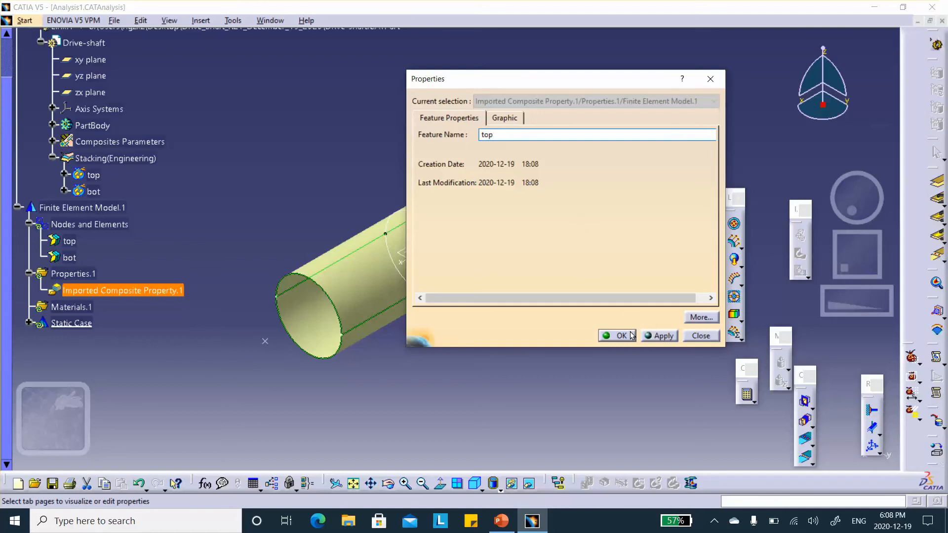
pyautogui.click(620, 336)
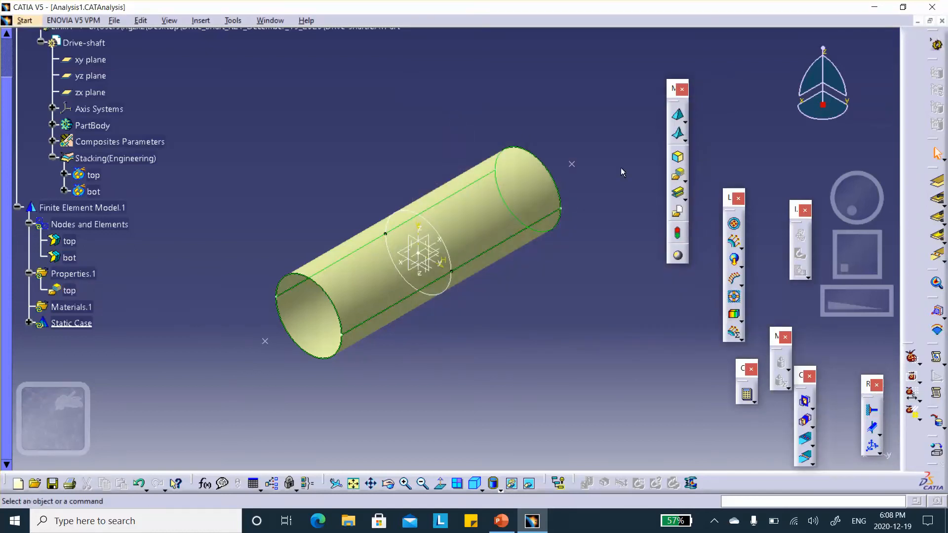
# - Create a second imported composite property on the tube's lower half face, filtered to the "bot" ply group
pyautogui.click(678, 174)
pyautogui.click(505, 261)
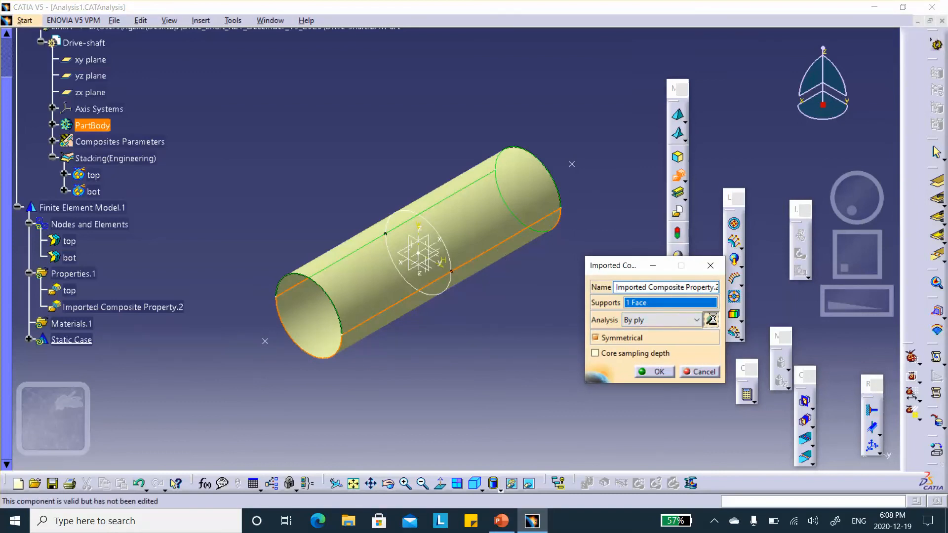
pyautogui.click(711, 320)
pyautogui.click(94, 192)
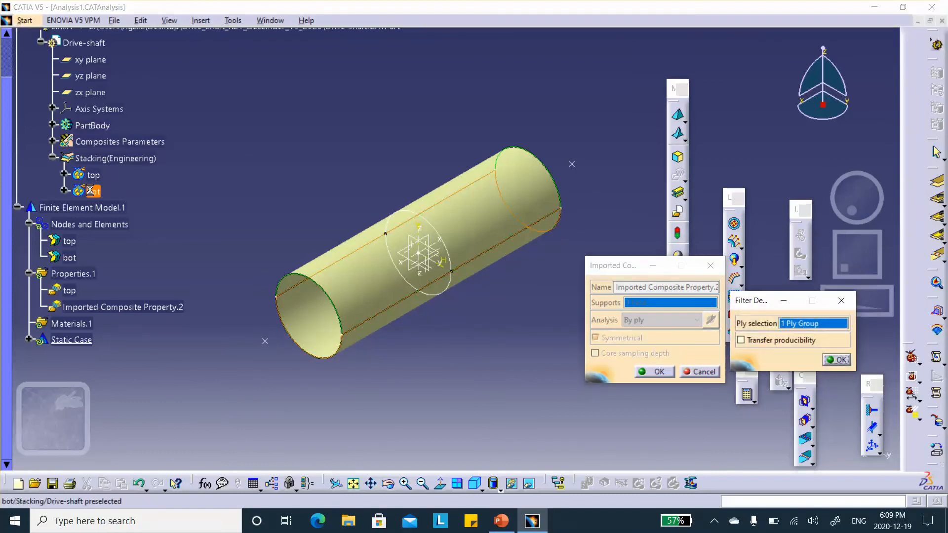
pyautogui.click(836, 360)
pyautogui.click(654, 371)
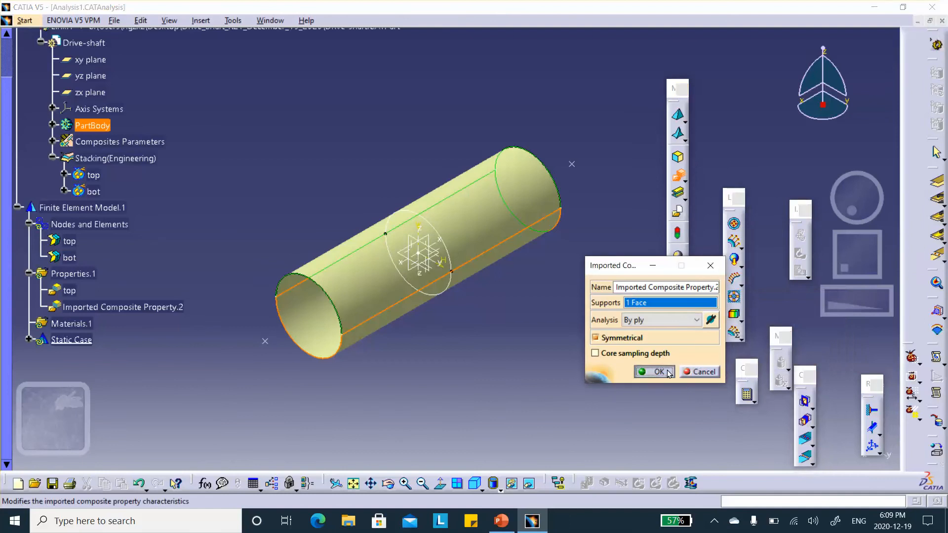
# - Rename the second imported composite property as "bot"
pyautogui.rightClick(158, 311)
pyautogui.click(187, 361)
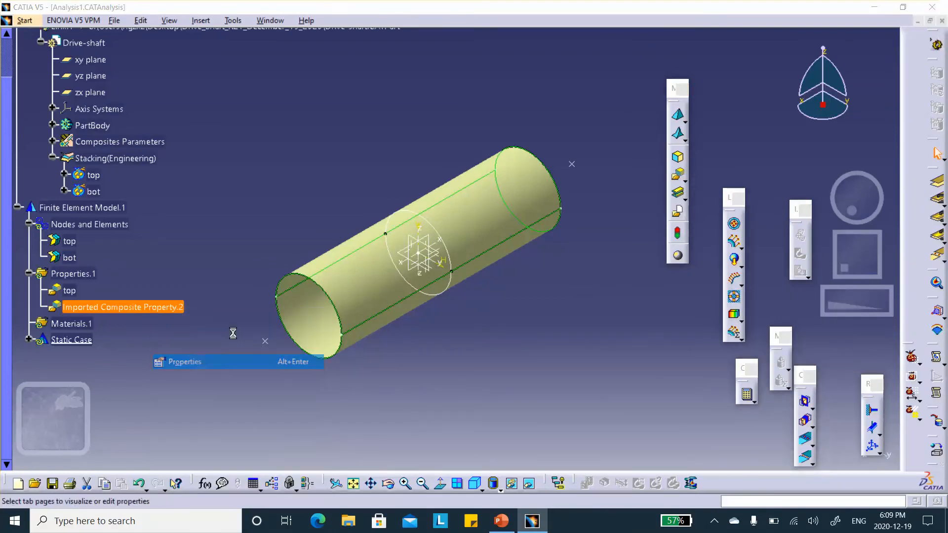
pyautogui.write('bot')
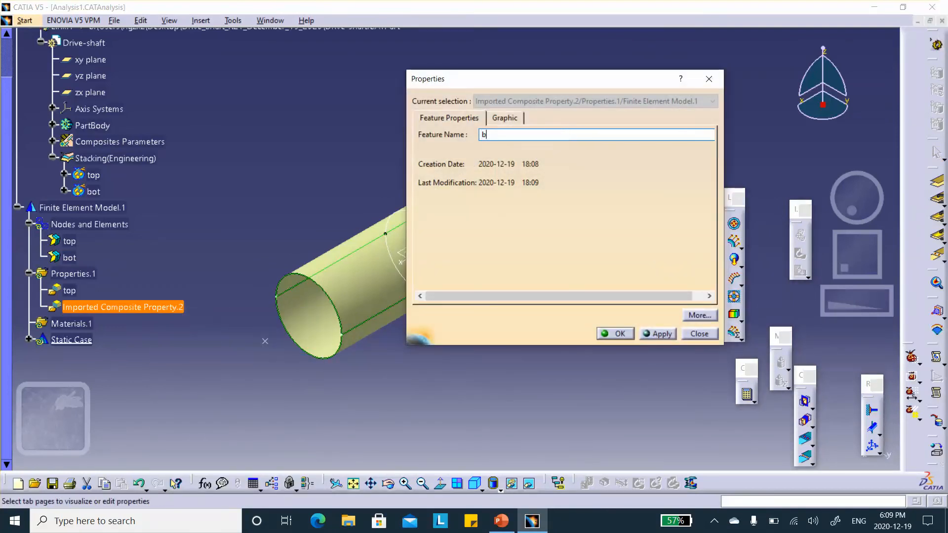
pyautogui.click(616, 333)
# - Hide the Drive-shaft's Stacking(Engineering) so its ply contours no longer cover the tube's edges
pyautogui.moveTo(357, 120); pyautogui.dragTo(330, 139, button='middle')
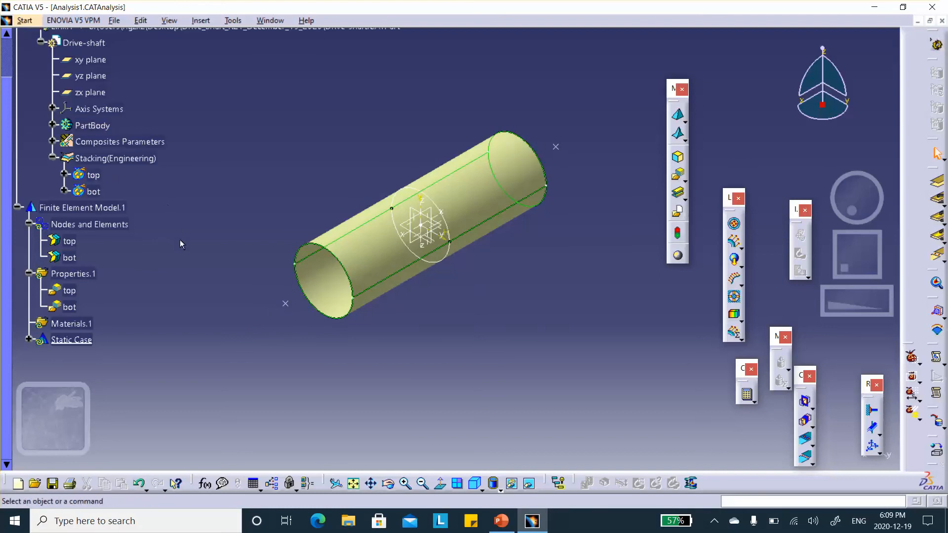
pyautogui.rightClick(116, 163)
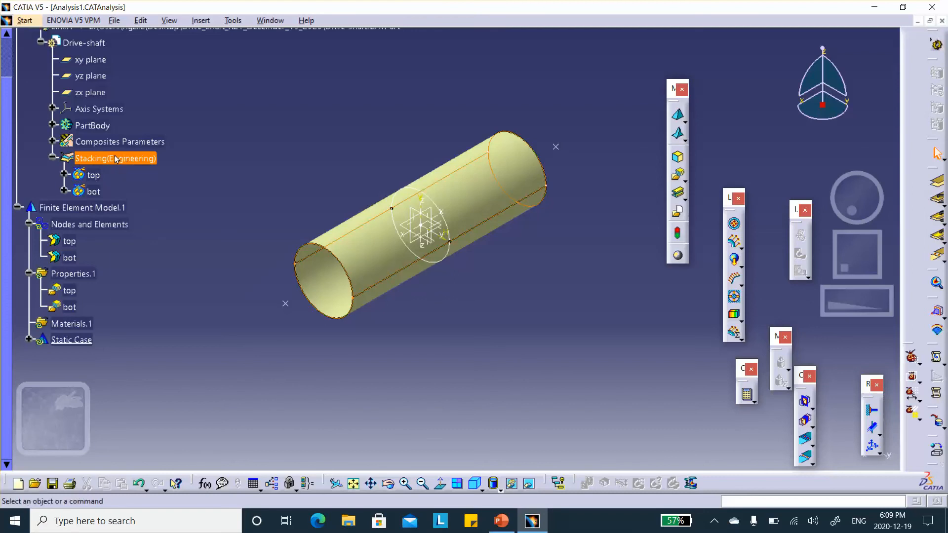
pyautogui.press('Escape')
pyautogui.rightClick(137, 161)
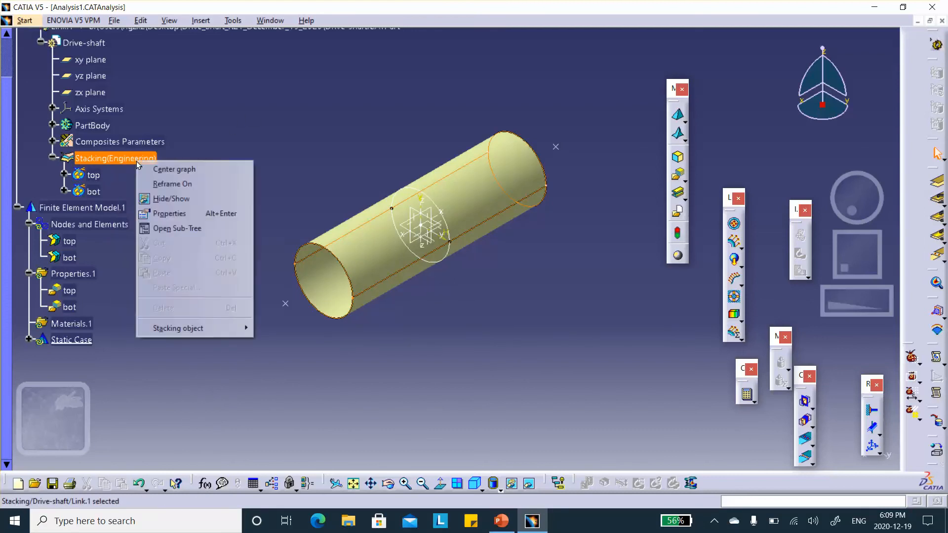
pyautogui.click(179, 200)
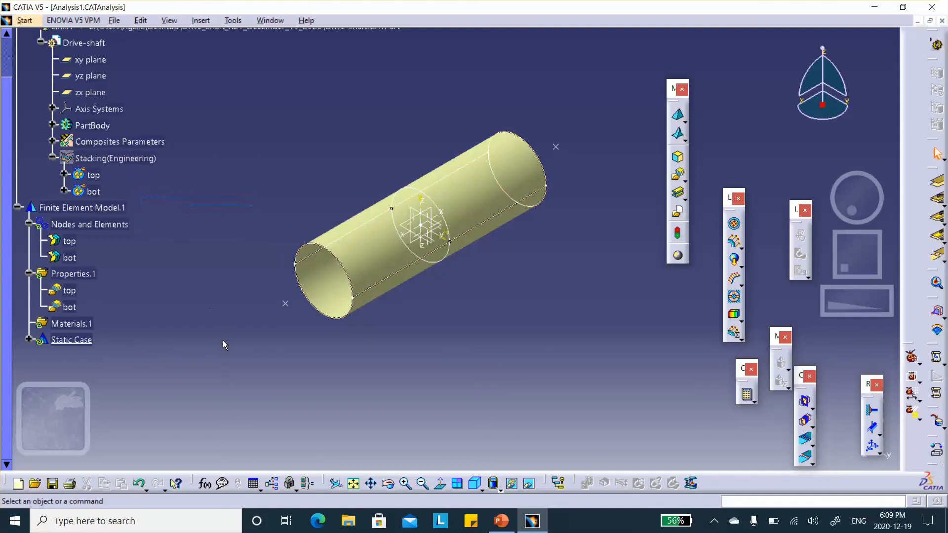
# - Expand the PartBody and hide the last "bot" and last "top" features, which outline the tube halves
pyautogui.scroll(3, 197, 185)
pyautogui.scroll(-3, 133, 196)
pyautogui.click(53, 125)
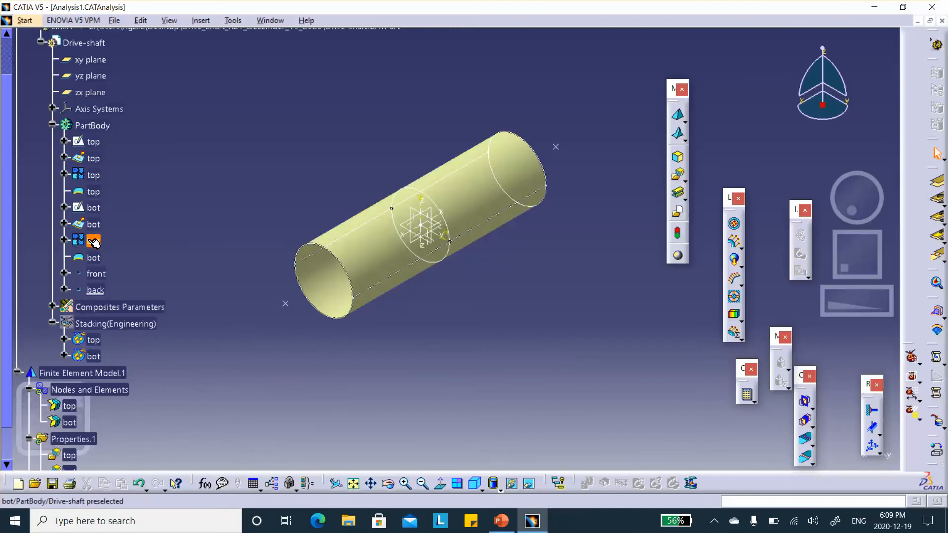
pyautogui.rightClick(96, 259)
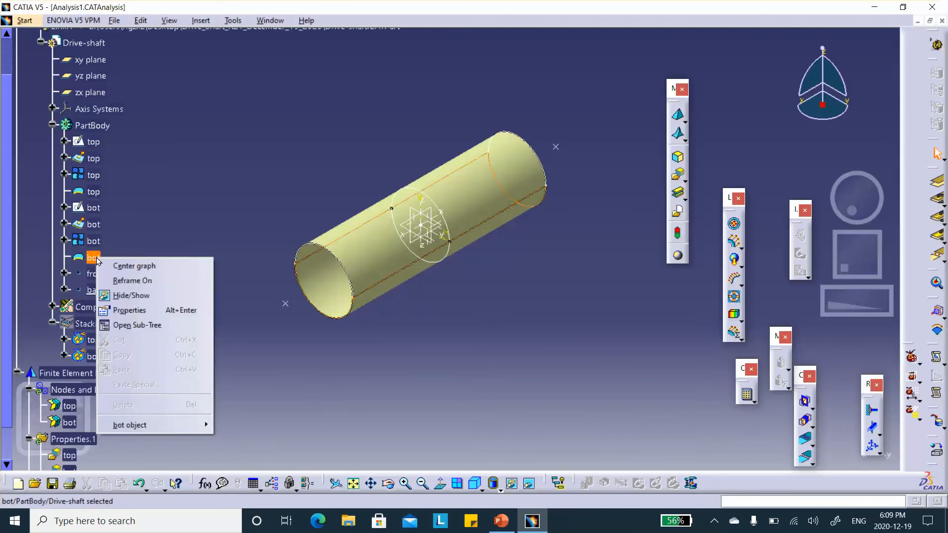
pyautogui.click(127, 296)
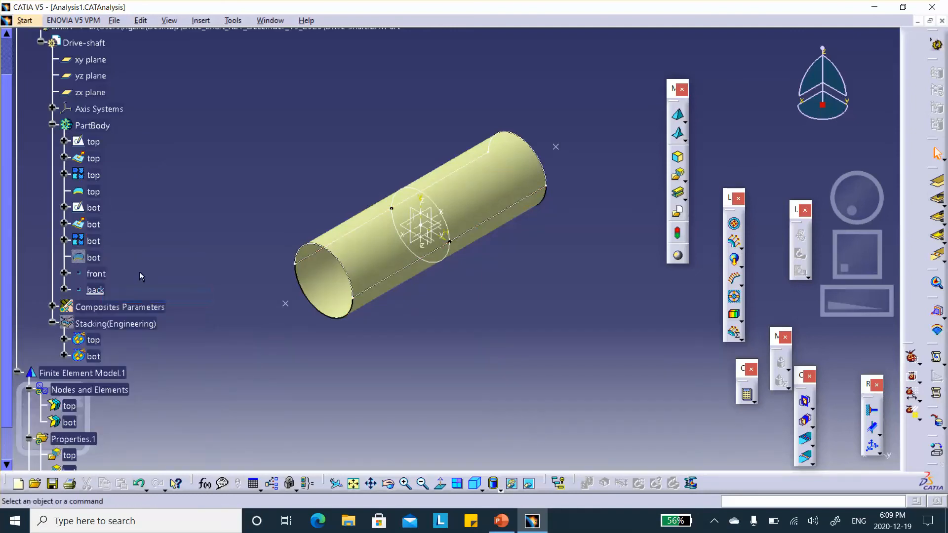
pyautogui.rightClick(95, 198)
pyautogui.click(127, 233)
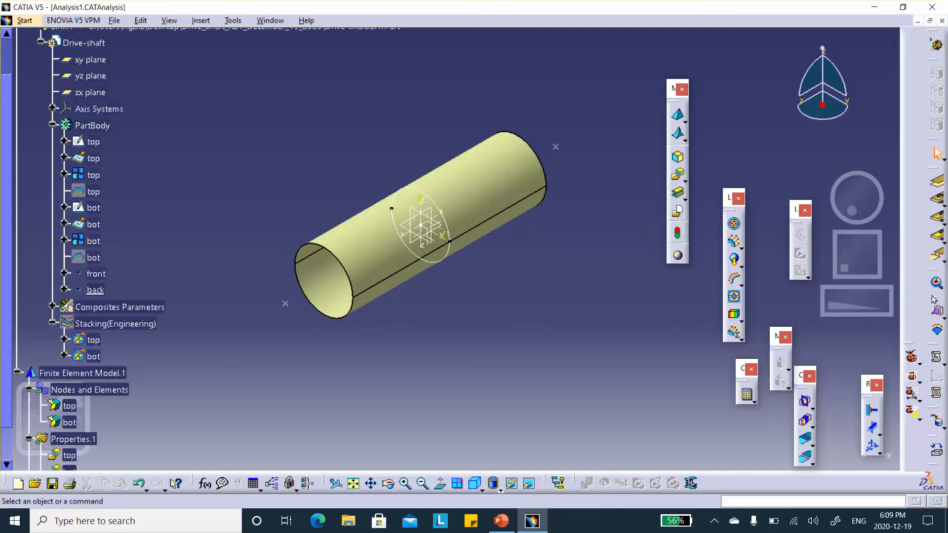
# - Create a rigid virtual part linking the front edge of the tube's upper half to the "front" point as handler
pyautogui.moveTo(728, 144); pyautogui.dragTo(739, 114)
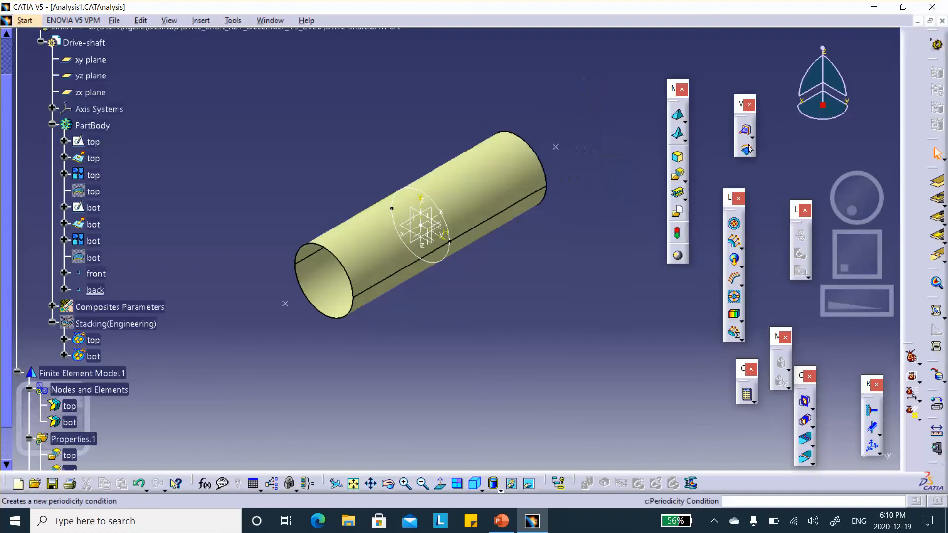
pyautogui.click(751, 137)
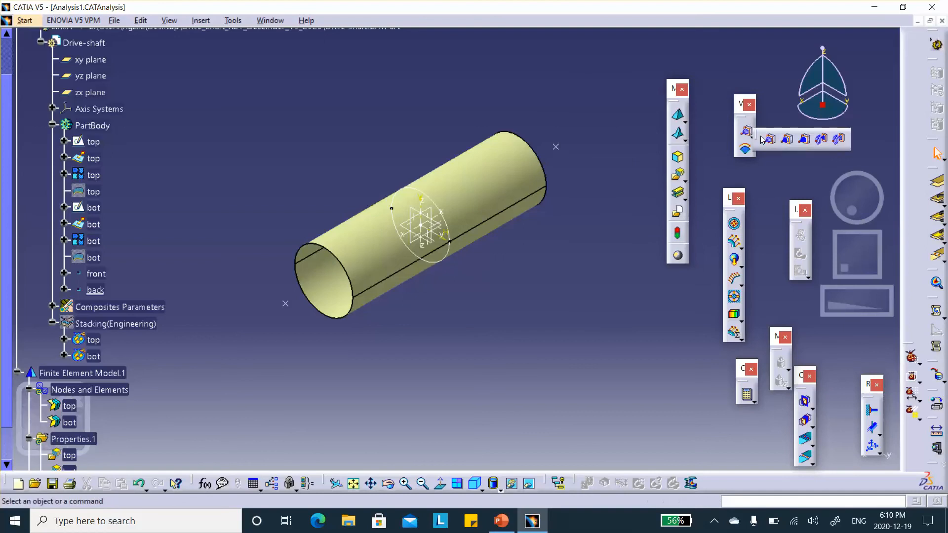
pyautogui.click(807, 140)
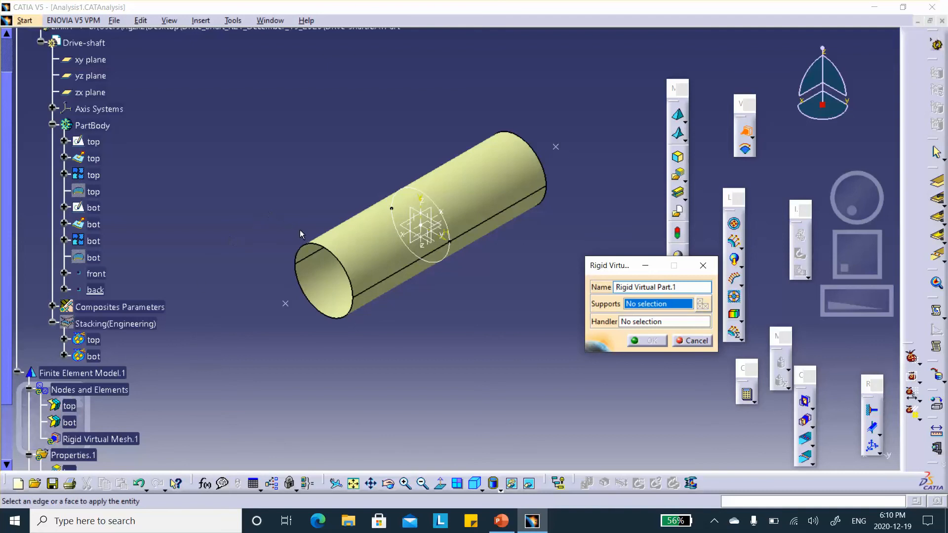
pyautogui.click(304, 243)
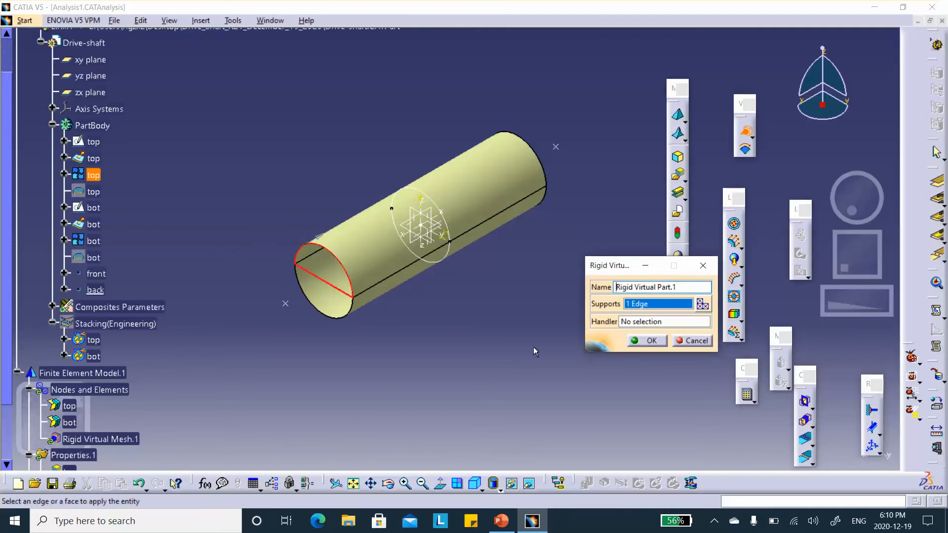
pyautogui.click(285, 304)
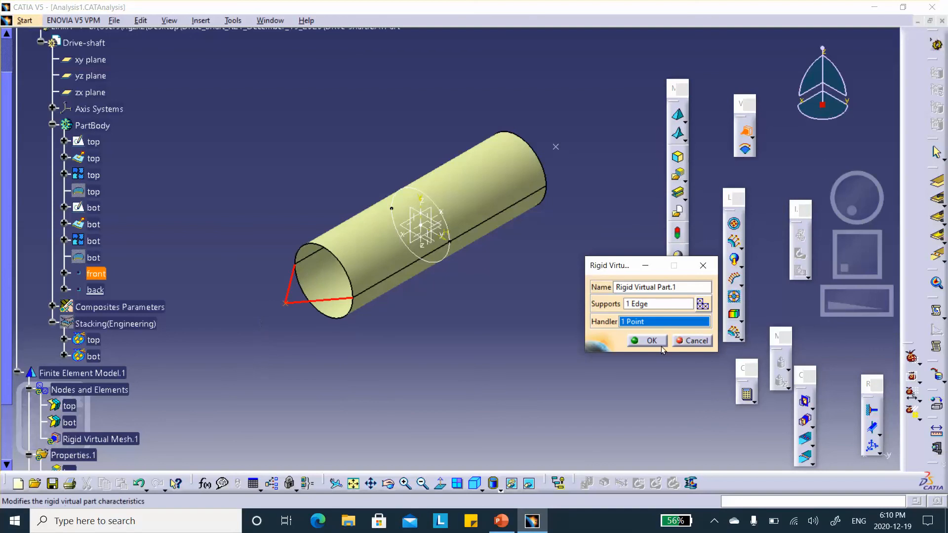
pyautogui.click(648, 341)
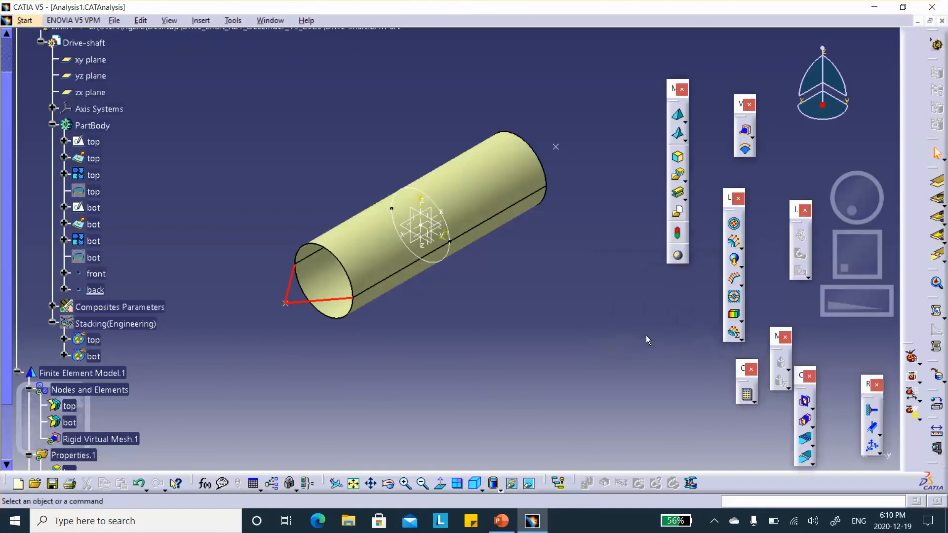
# - Create a second rigid virtual part linking the front edge of the tube's lower half to the "front" point as handler
pyautogui.click(679, 134)
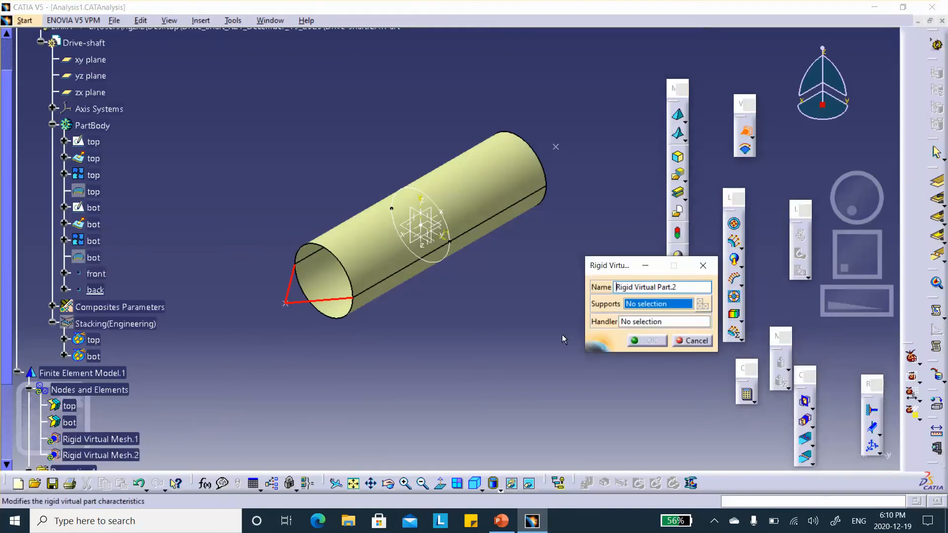
pyautogui.click(338, 319)
pyautogui.click(634, 324)
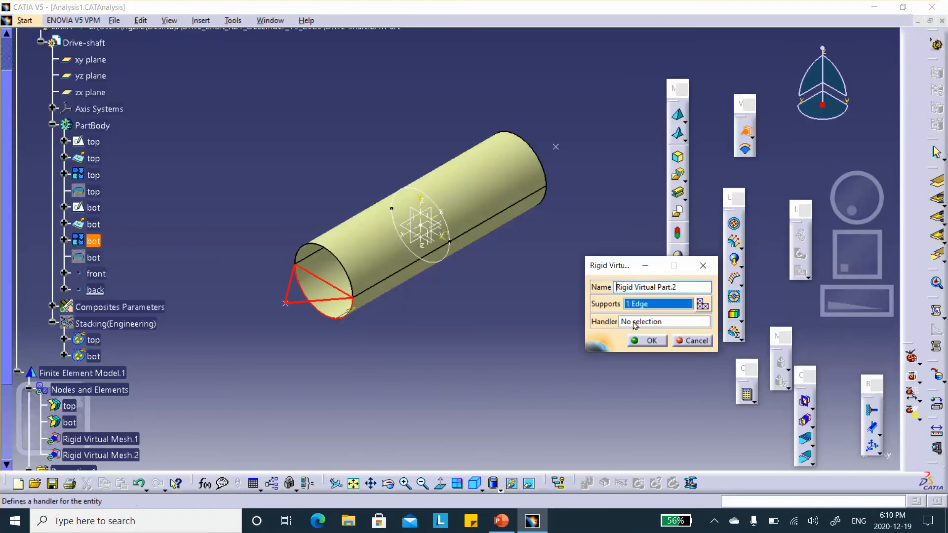
pyautogui.click(285, 305)
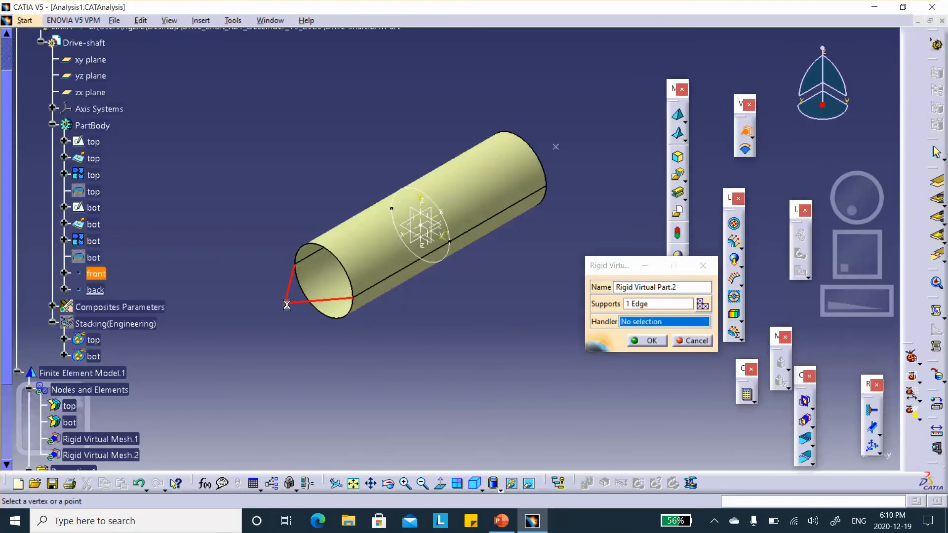
pyautogui.click(648, 340)
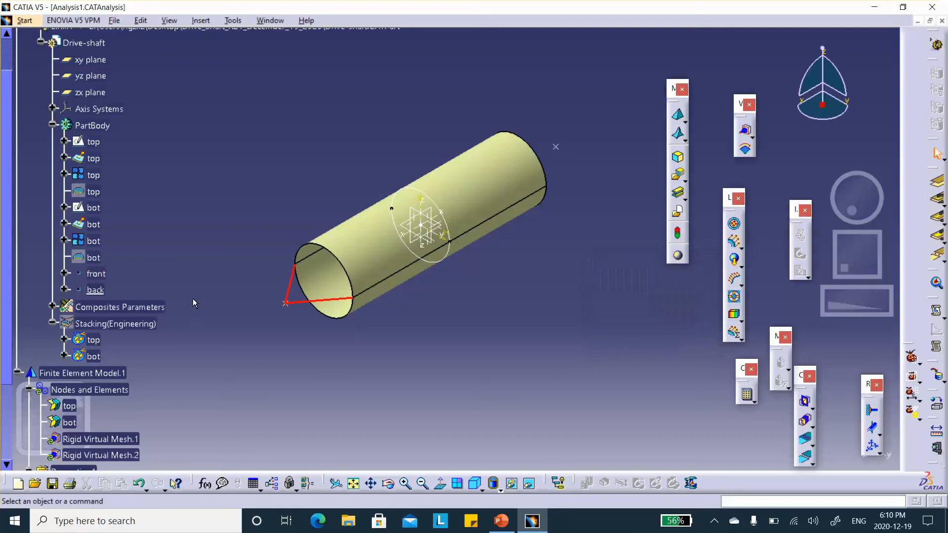
# - Rename Rigid Virtual Mesh.1 under Nodes and Elements as "front_top"
pyautogui.scroll(-2, 192, 299)
pyautogui.scroll(-1, 166, 314)
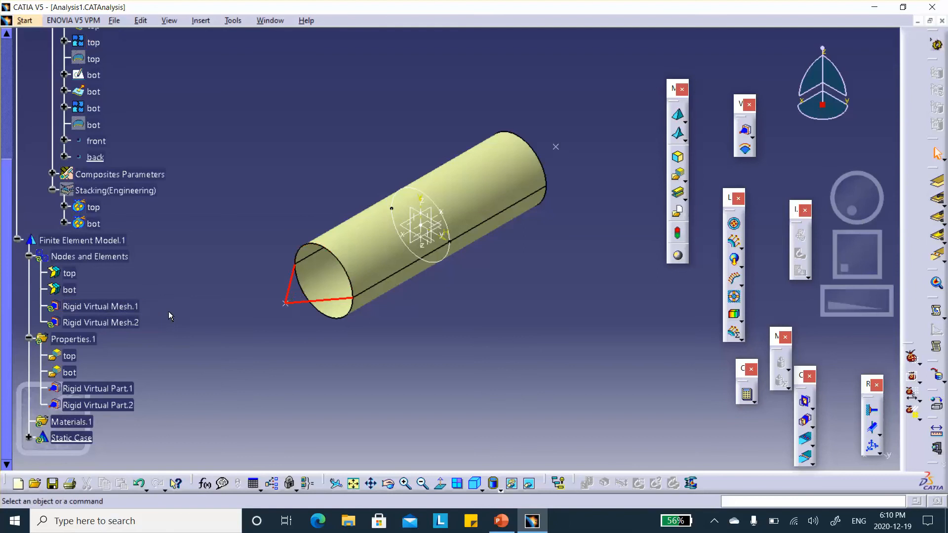
pyautogui.rightClick(123, 309)
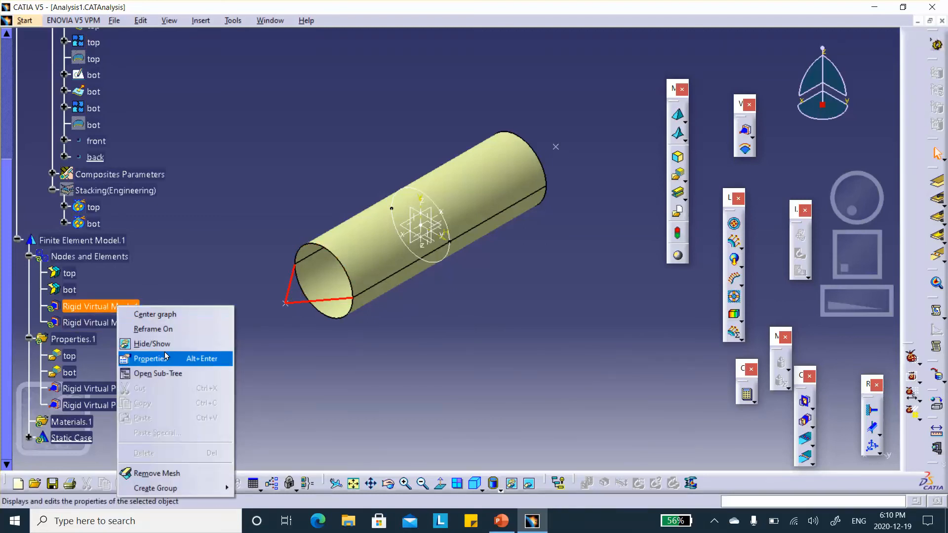
pyautogui.click(166, 358)
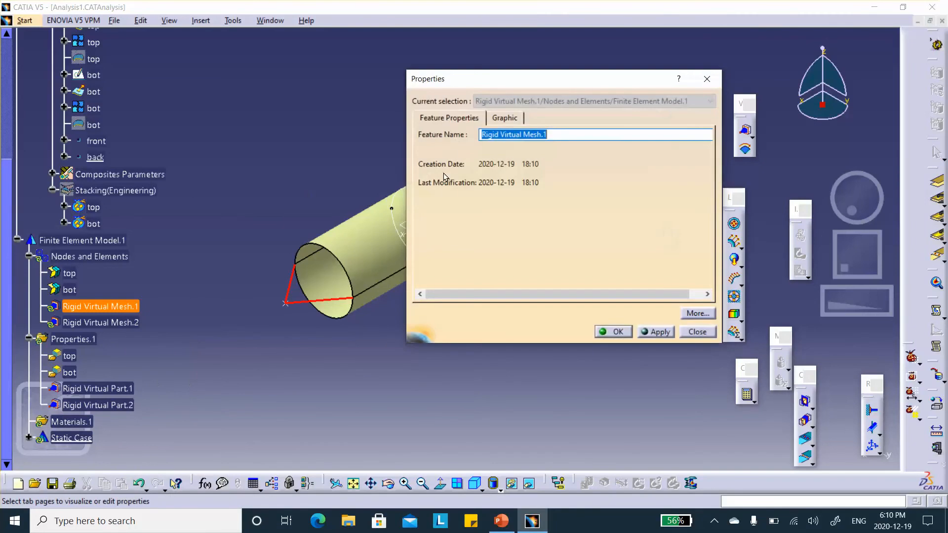
pyautogui.write('front_top')
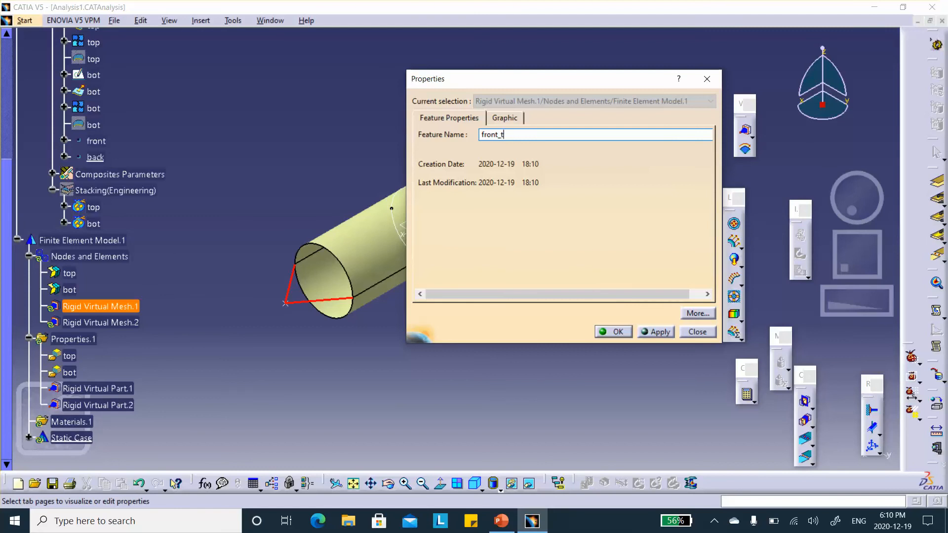
pyautogui.click(618, 333)
# - Rename Rigid Virtual Mesh.2 under Nodes and Elements as "front-bot"
pyautogui.click(123, 324)
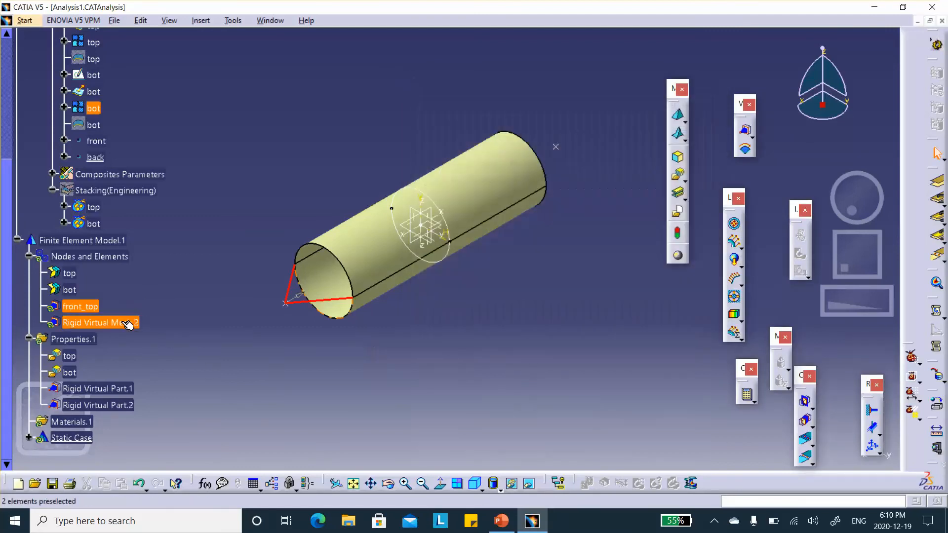
pyautogui.rightClick(124, 325)
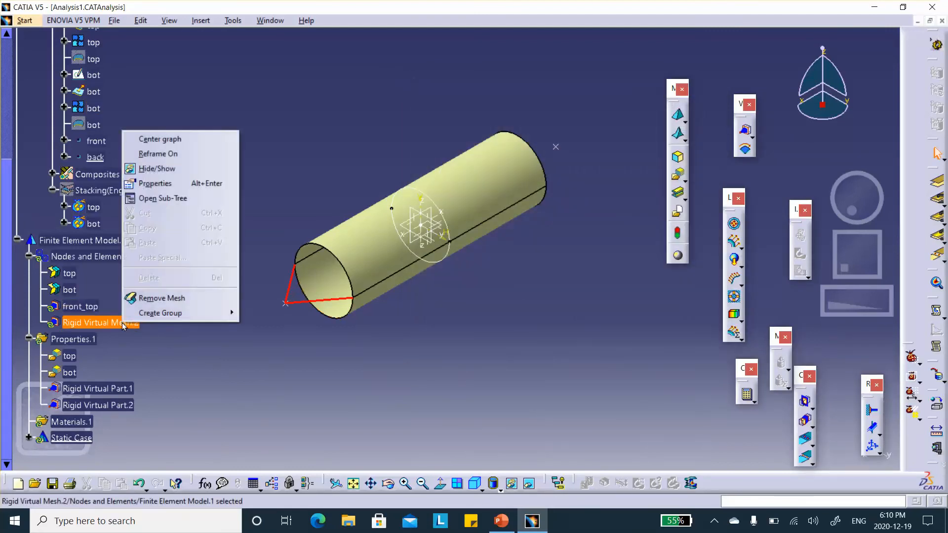
pyautogui.click(168, 185)
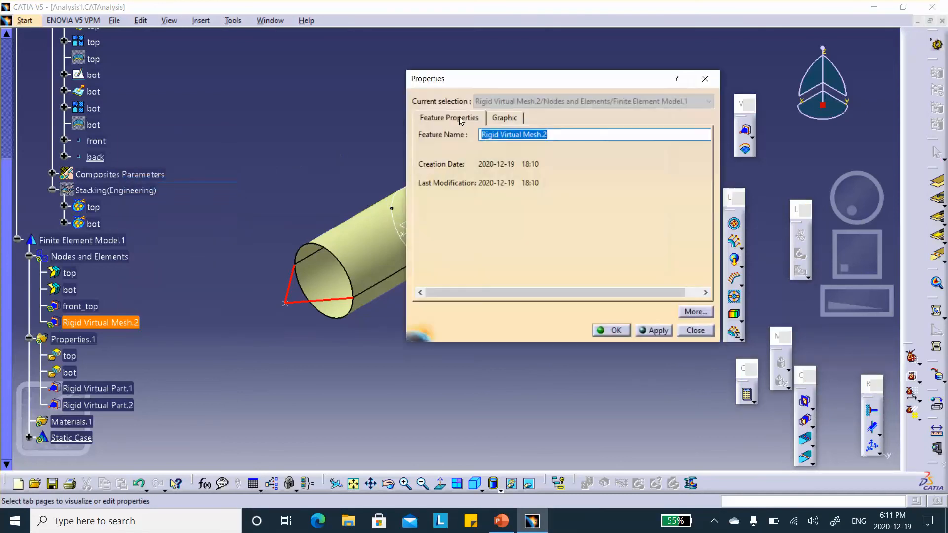
pyautogui.write('fron-bo')
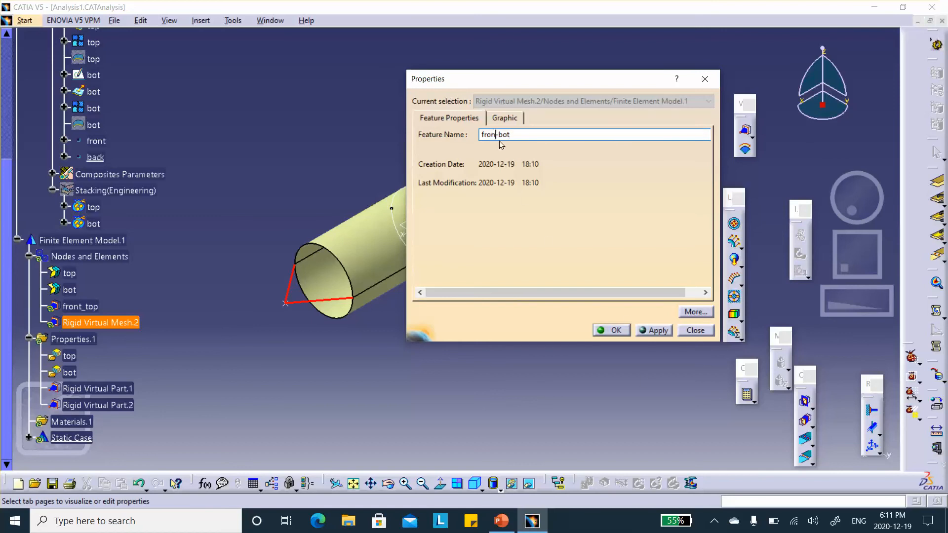
pyautogui.write('t')
pyautogui.click(615, 331)
pyautogui.click(171, 350)
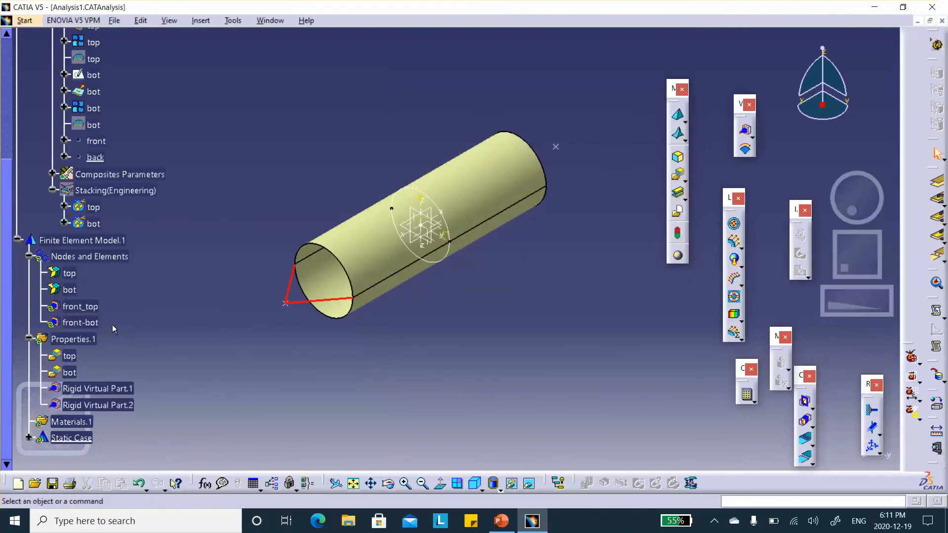
# - Create a rigid virtual part named "back-top" linking the back edge of the tube's upper half to the "back" point as handler
pyautogui.moveTo(563, 245); pyautogui.dragTo(377, 322, button='middle')
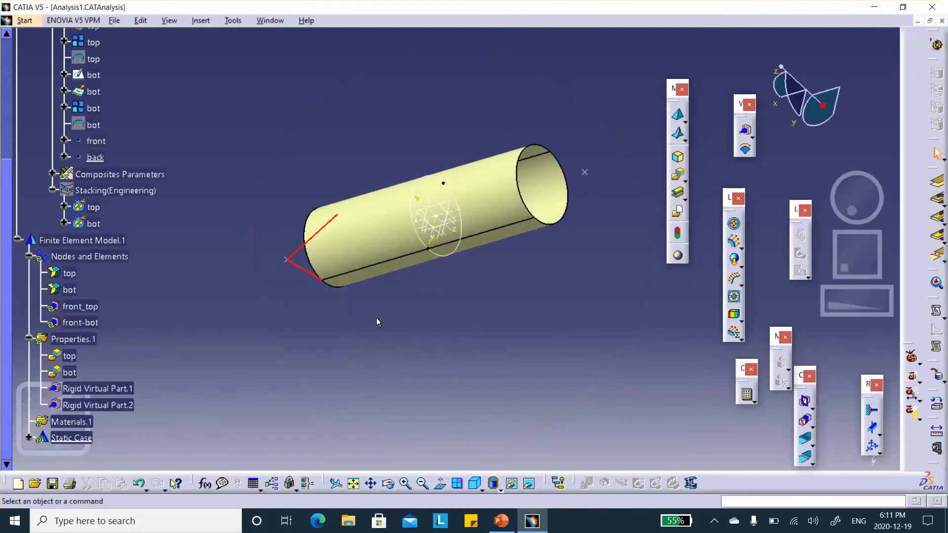
pyautogui.click(747, 132)
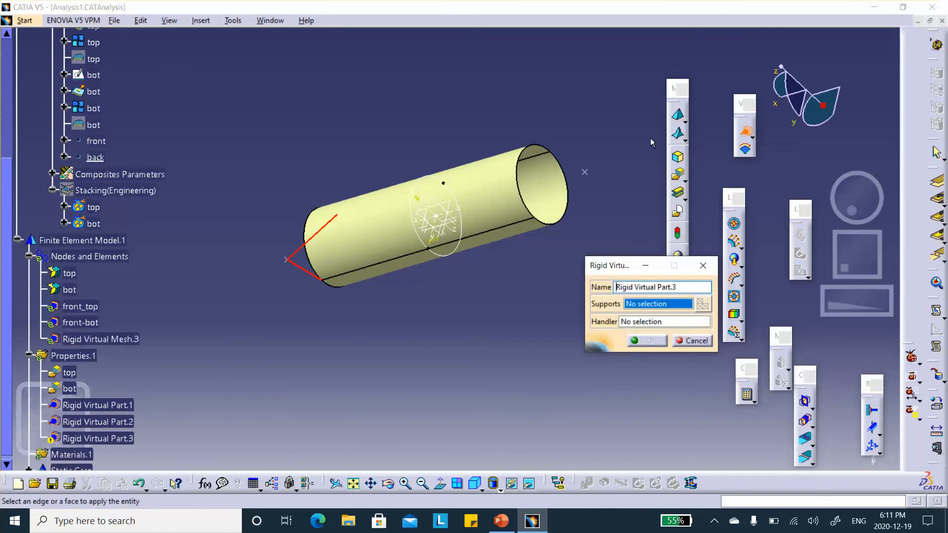
pyautogui.click(557, 157)
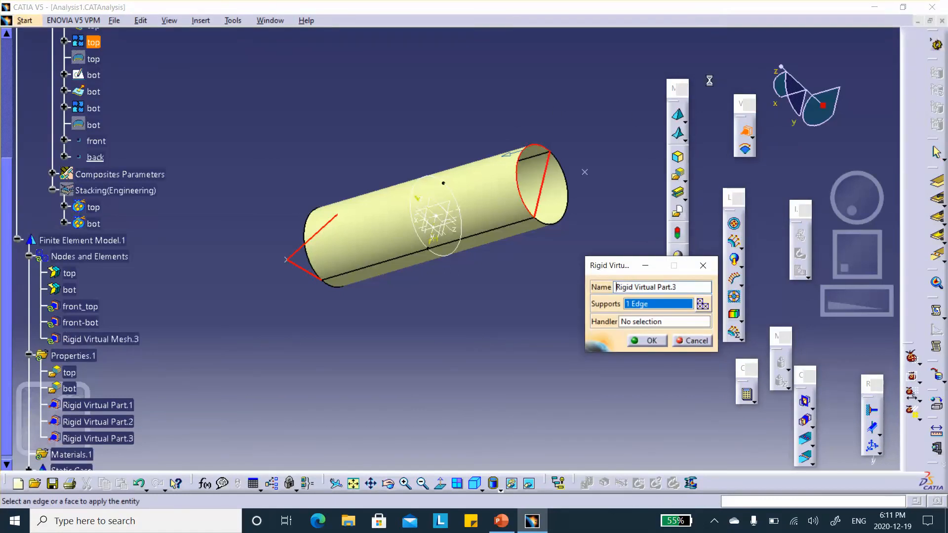
pyautogui.click(660, 321)
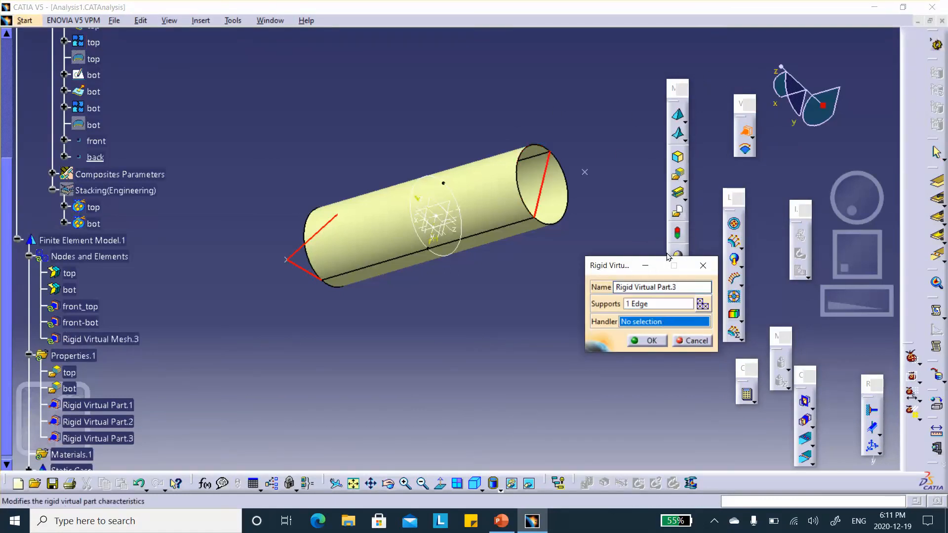
pyautogui.click(584, 172)
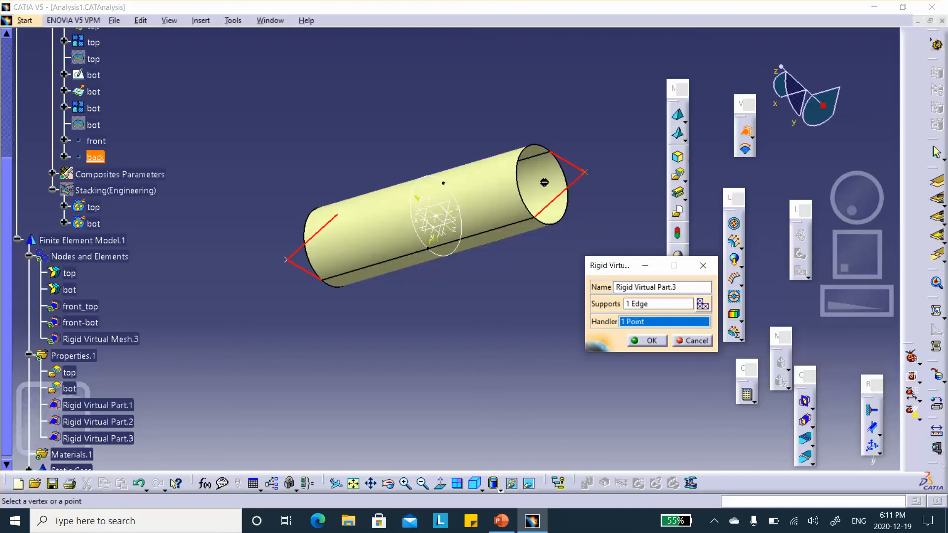
pyautogui.moveTo(683, 286); pyautogui.dragTo(599, 287)
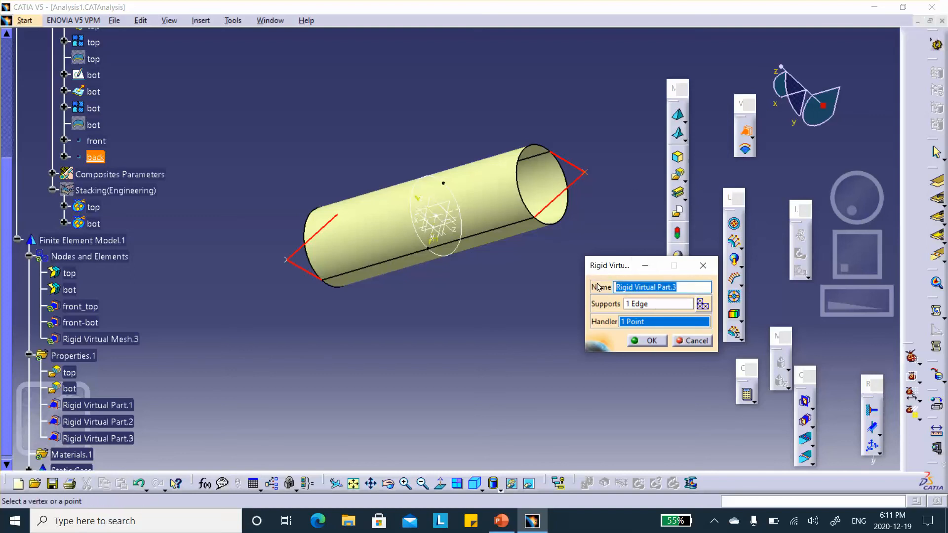
pyautogui.write('ba')
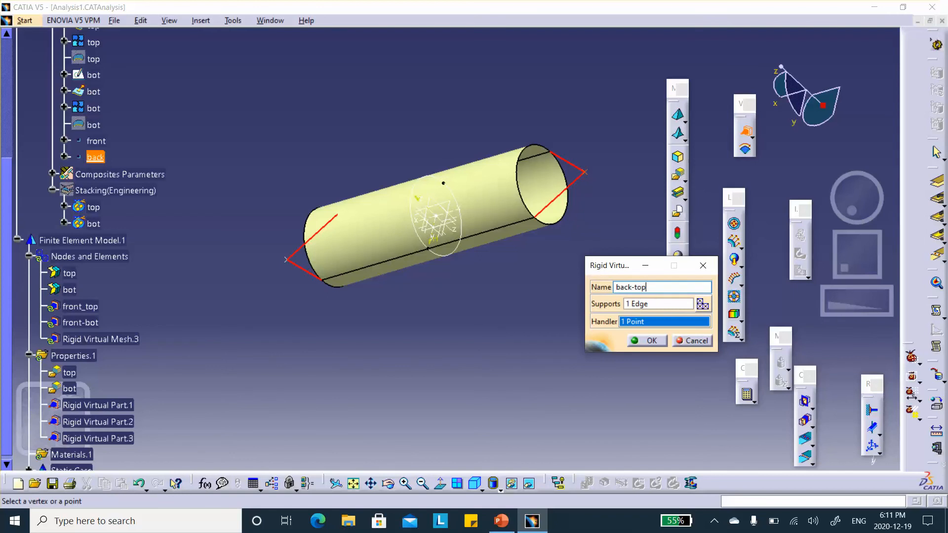
pyautogui.write('ck-top')
pyautogui.click(654, 341)
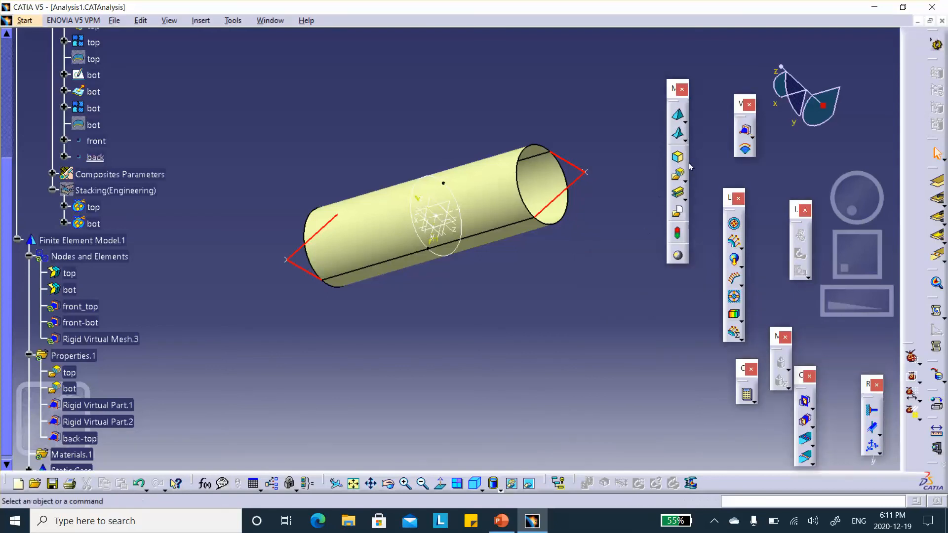
# - Create a rigid virtual part named "back-bot" linking the back edge of the tube's lower half to the "back" point as handler
pyautogui.click(749, 138)
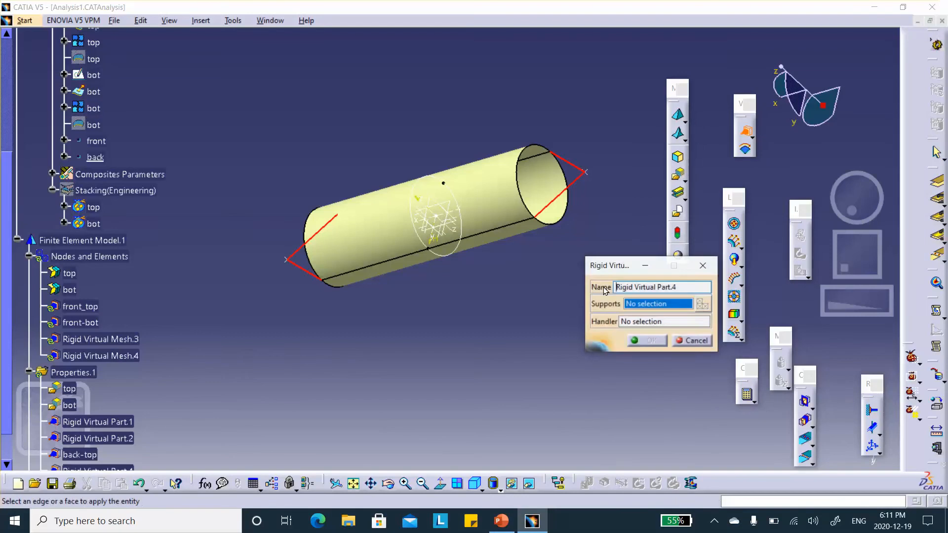
pyautogui.click(568, 222)
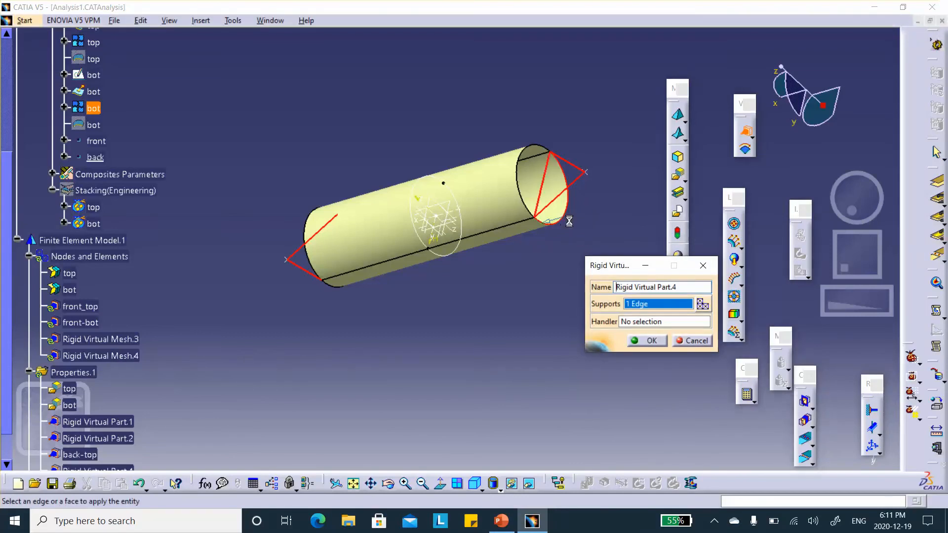
pyautogui.click(647, 321)
pyautogui.click(586, 173)
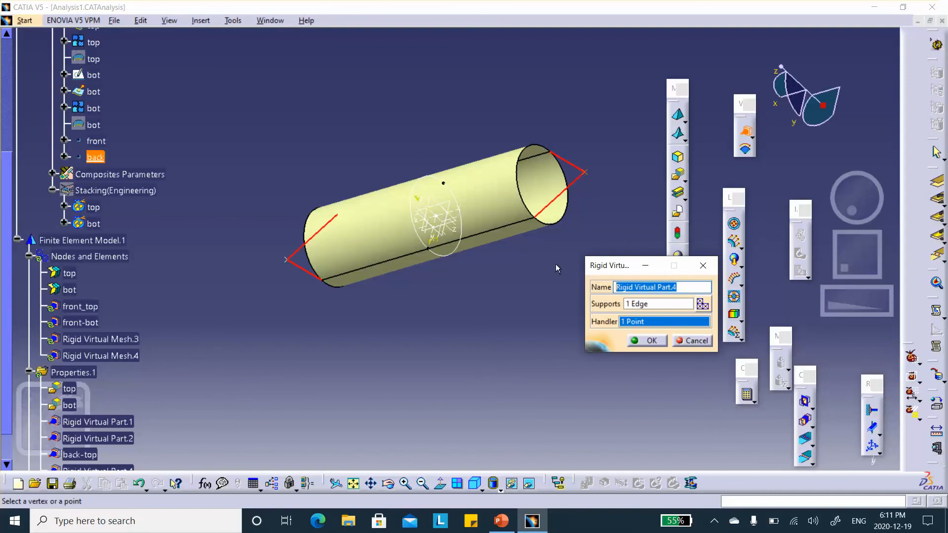
pyautogui.write('back-bot')
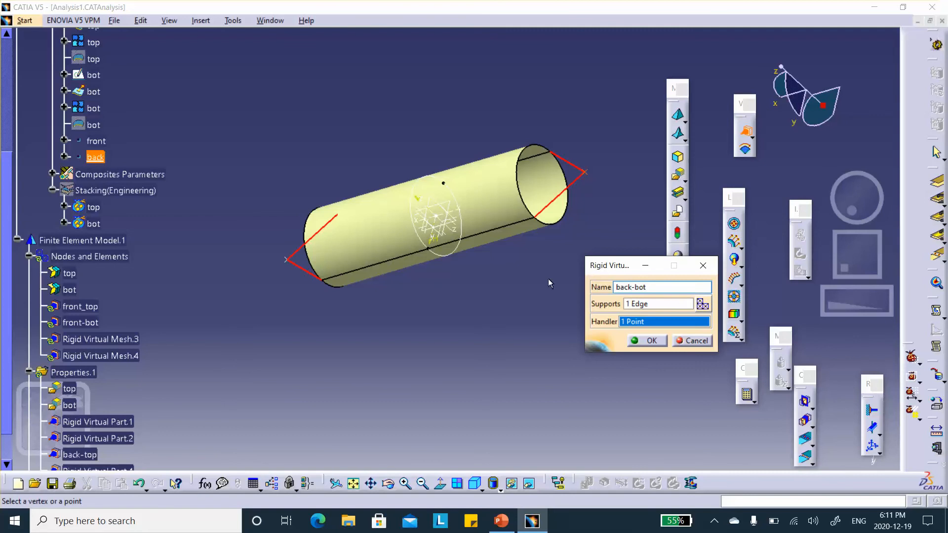
pyautogui.click(653, 340)
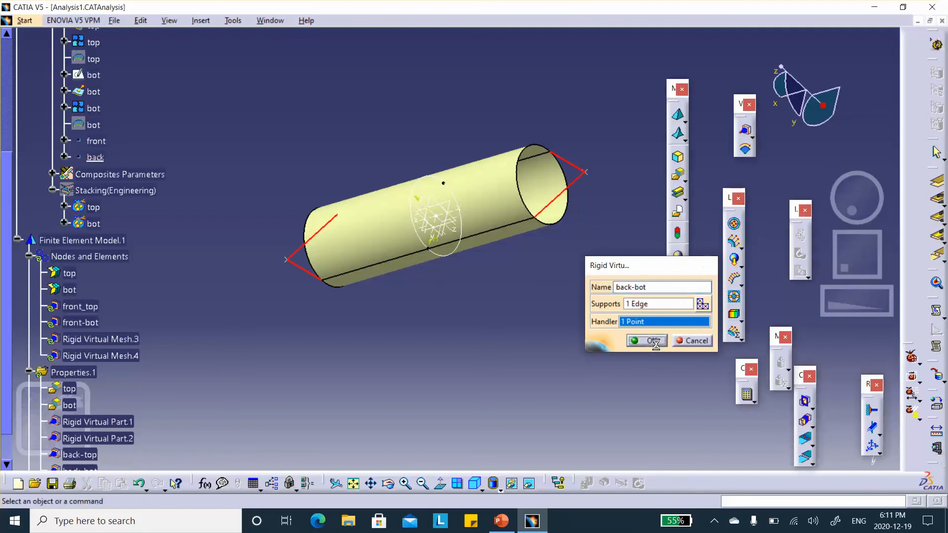
# - Rename Rigid Virtual Mesh.3 under Nodes and Elements as "back-top"
pyautogui.click(475, 484)
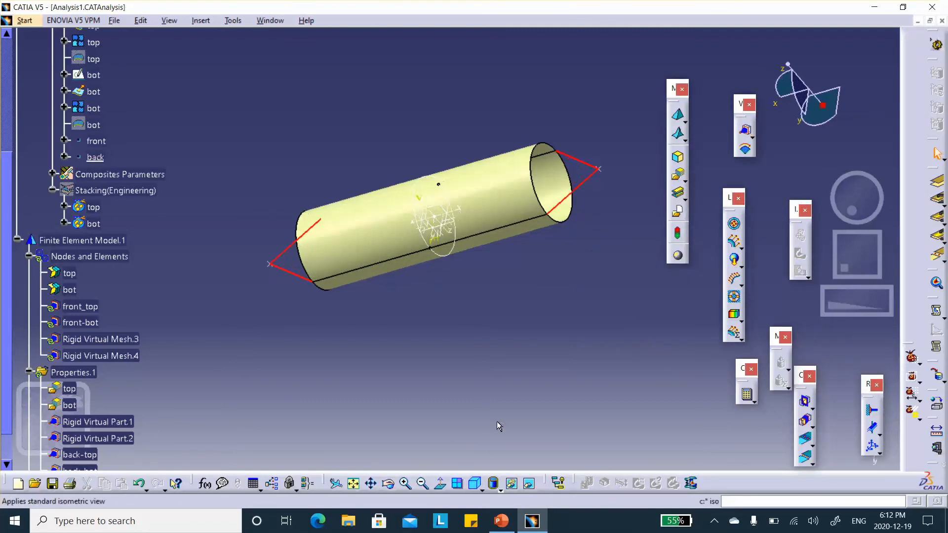
pyautogui.scroll(-3, 226, 296)
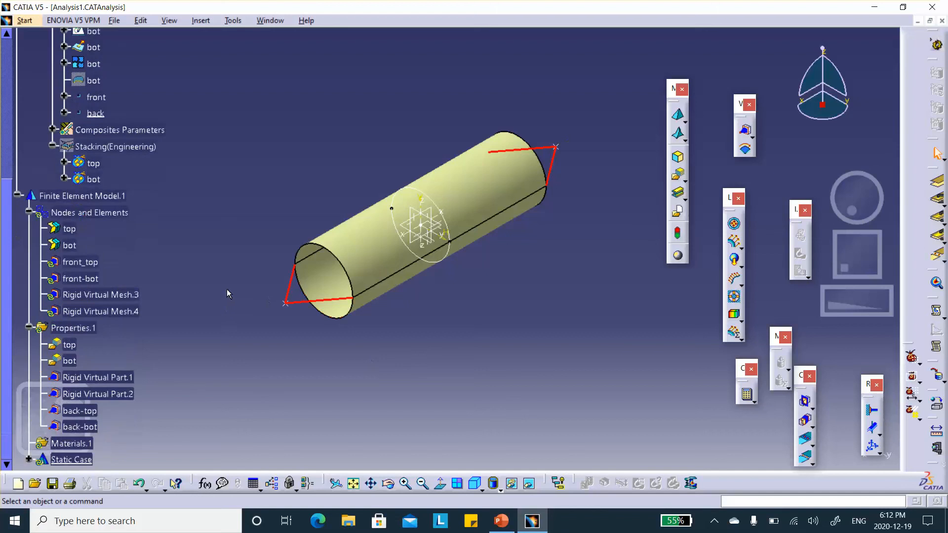
pyautogui.rightClick(120, 295)
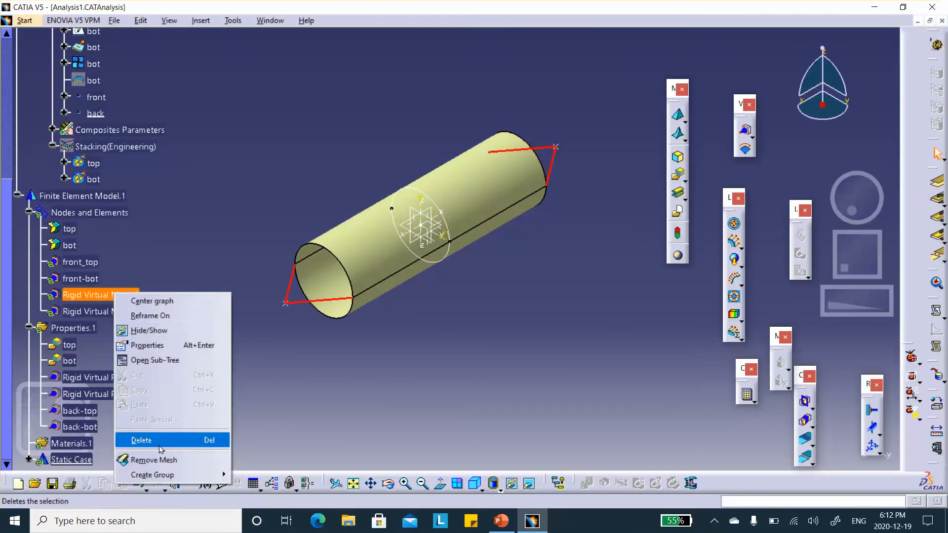
pyautogui.click(147, 345)
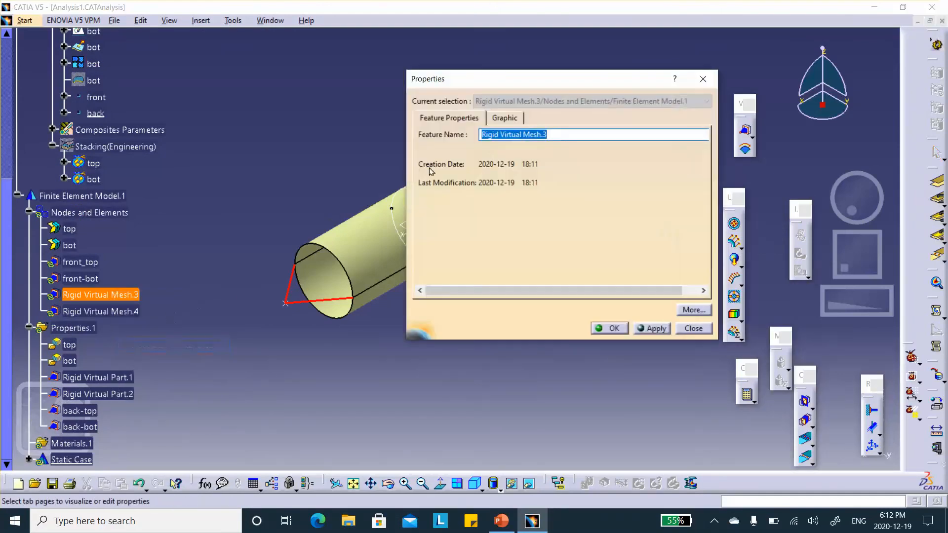
pyautogui.write('fr')
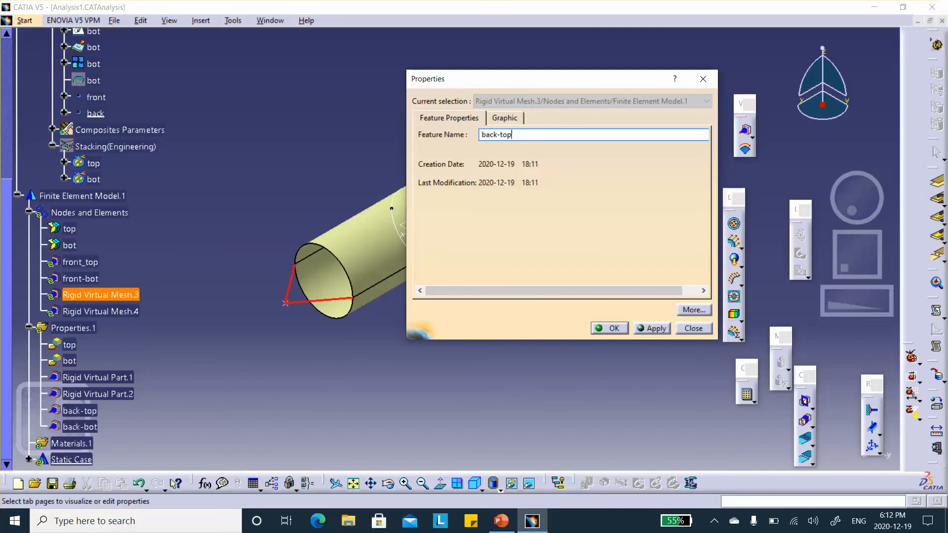
pyautogui.click(611, 329)
# - Rename Rigid Virtual Mesh.4 under Nodes and Elements as "back-bot" and save the analysis together with its linked documents
pyautogui.rightClick(137, 312)
pyautogui.click(166, 361)
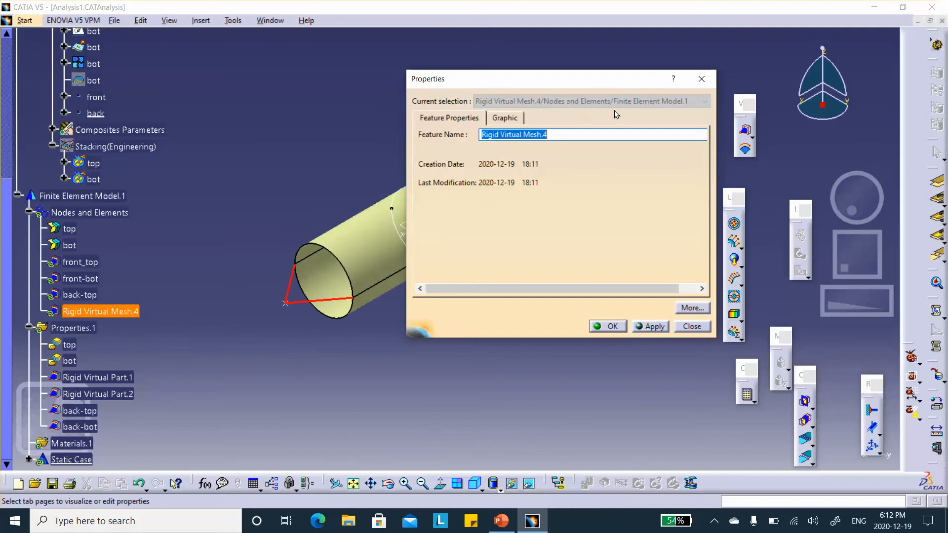
pyautogui.write('bac-bot')
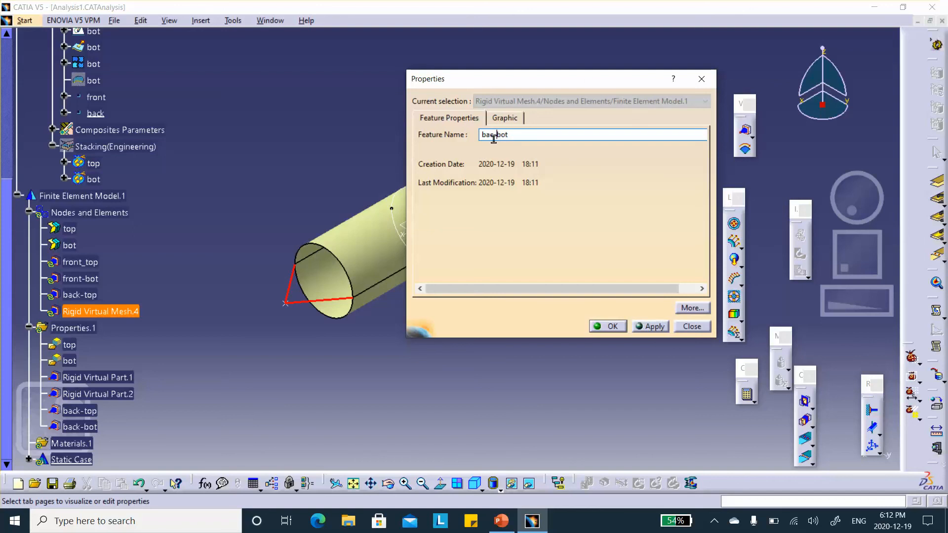
pyautogui.write('k')
pyautogui.click(613, 328)
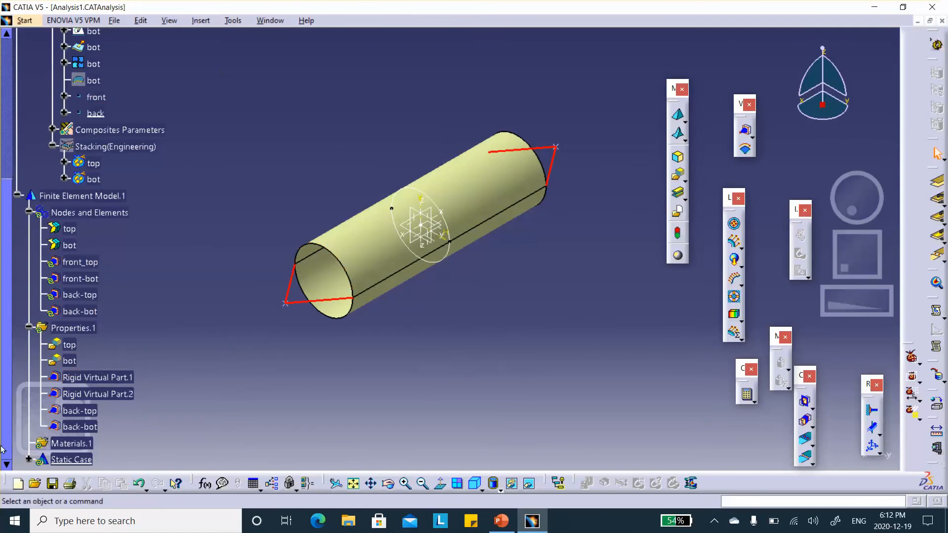
pyautogui.click(52, 483)
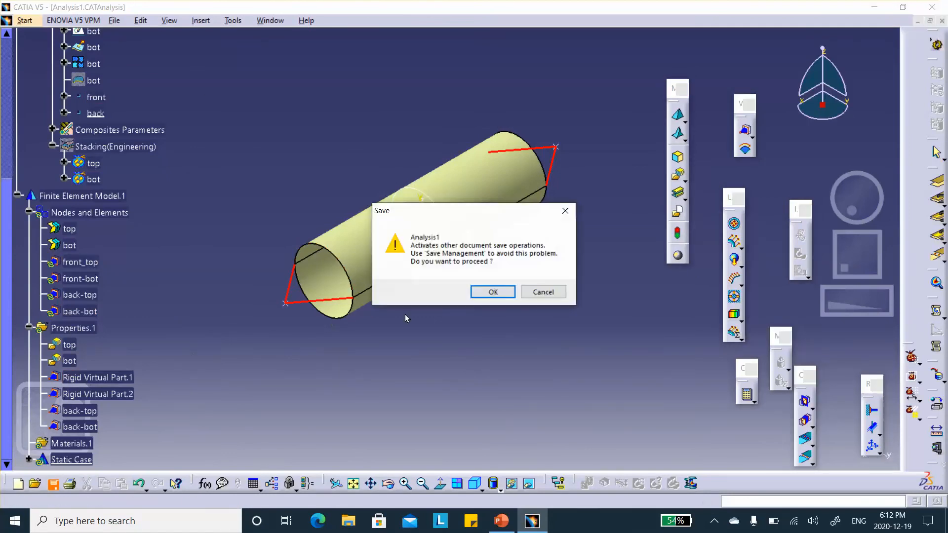
pyautogui.click(491, 292)
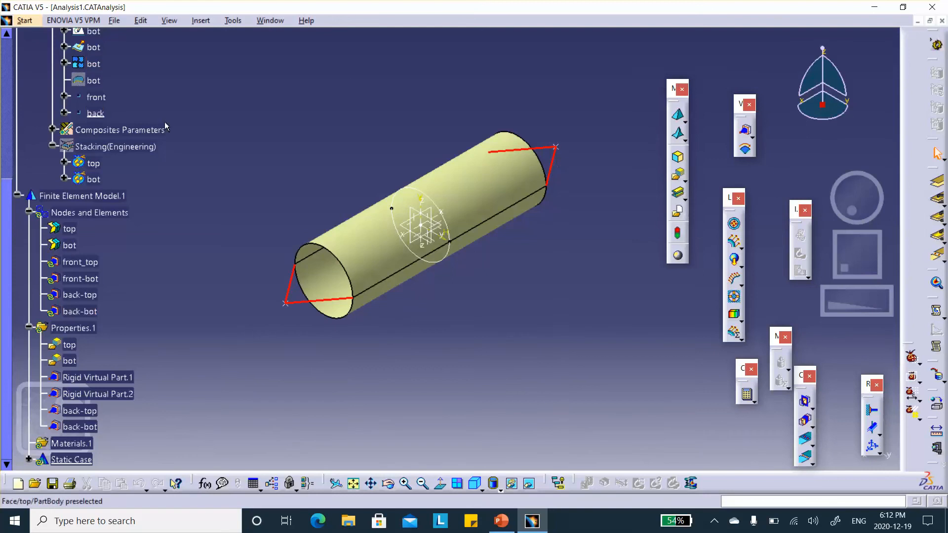
pyautogui.click(872, 411)
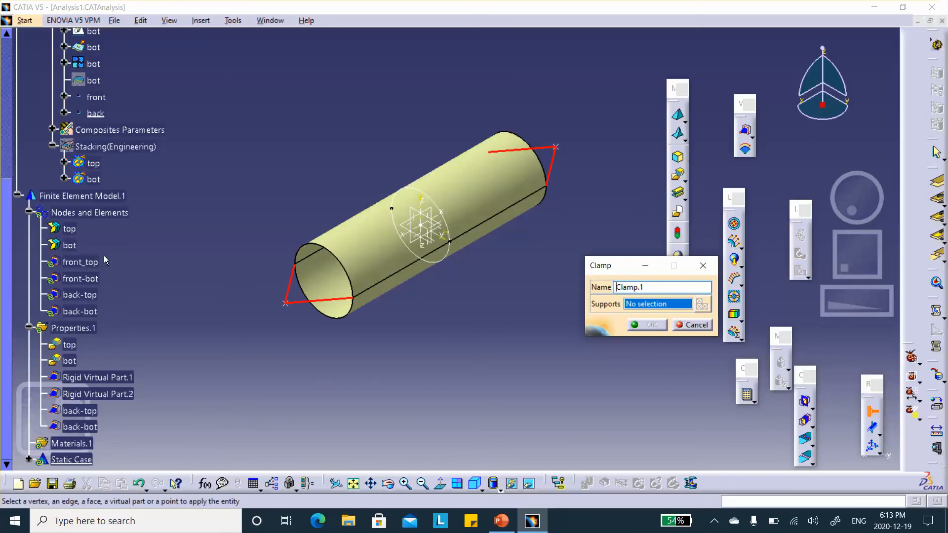
pyautogui.scroll(-2, 104, 260)
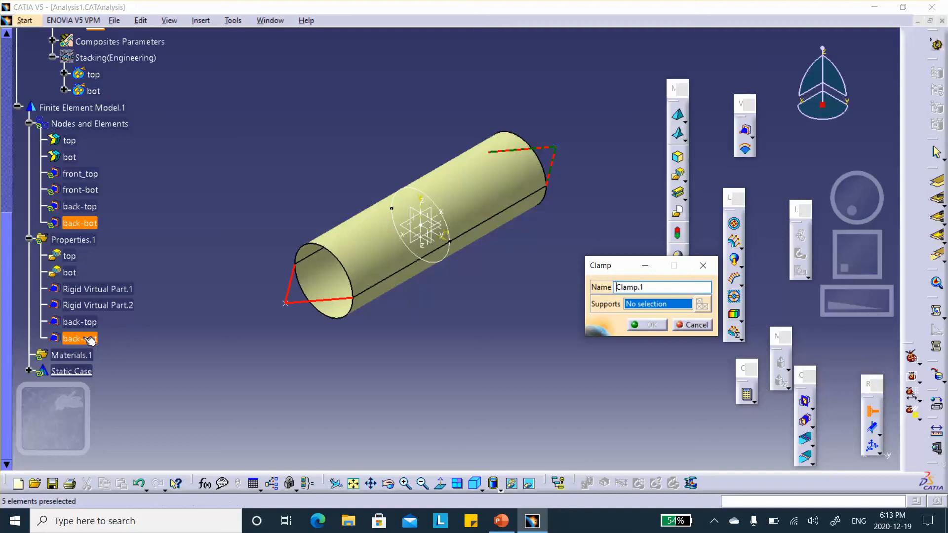
pyautogui.click(706, 326)
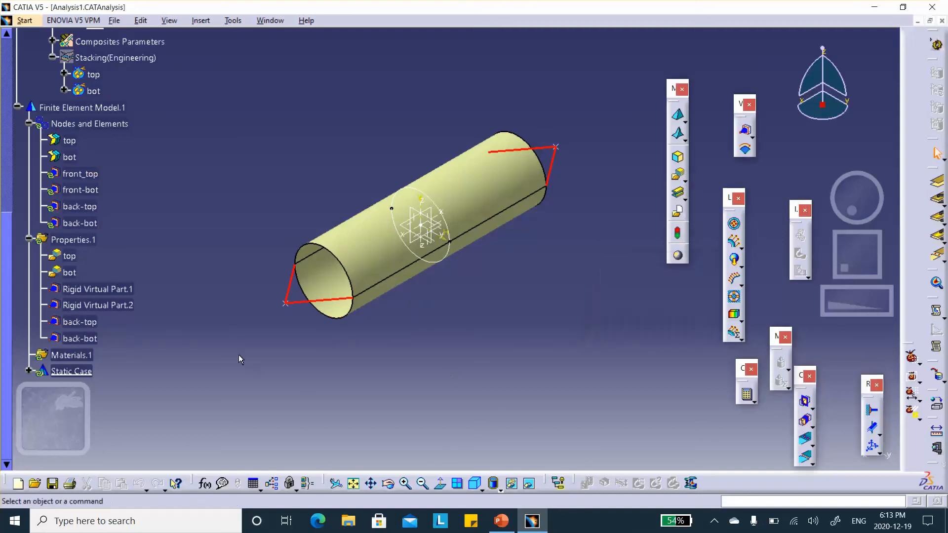
# - Rename Rigid Virtual Part.1 under Properties.1 as "front-top"
pyautogui.rightClick(123, 295)
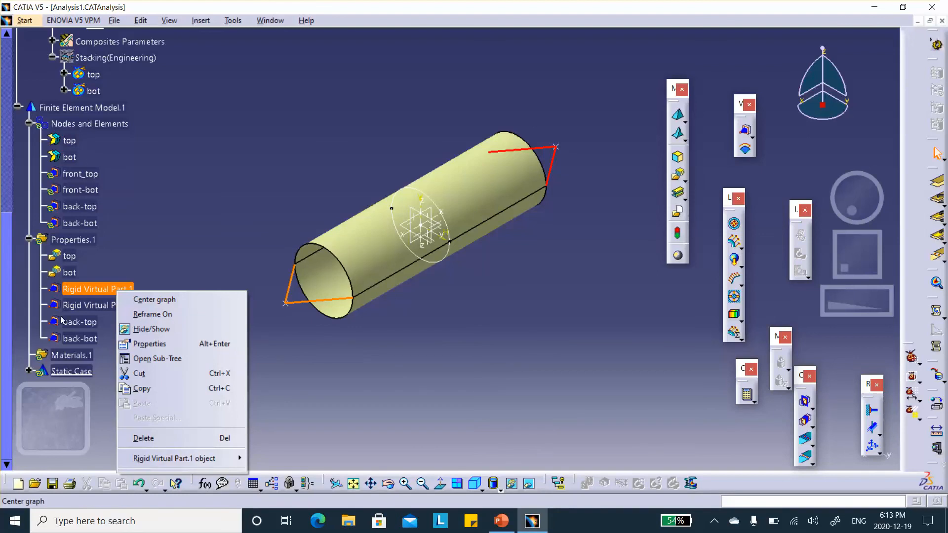
pyautogui.click(150, 344)
pyautogui.write('front-top')
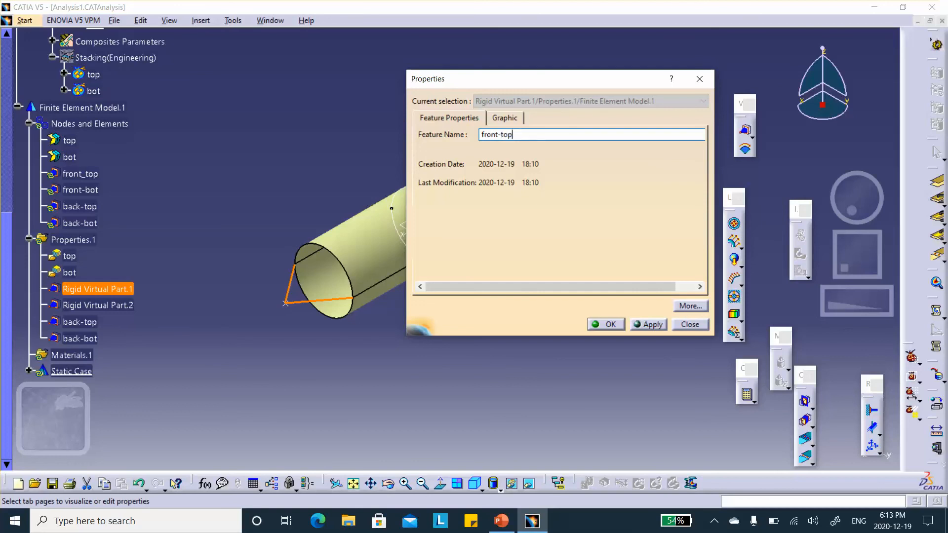
pyautogui.click(620, 325)
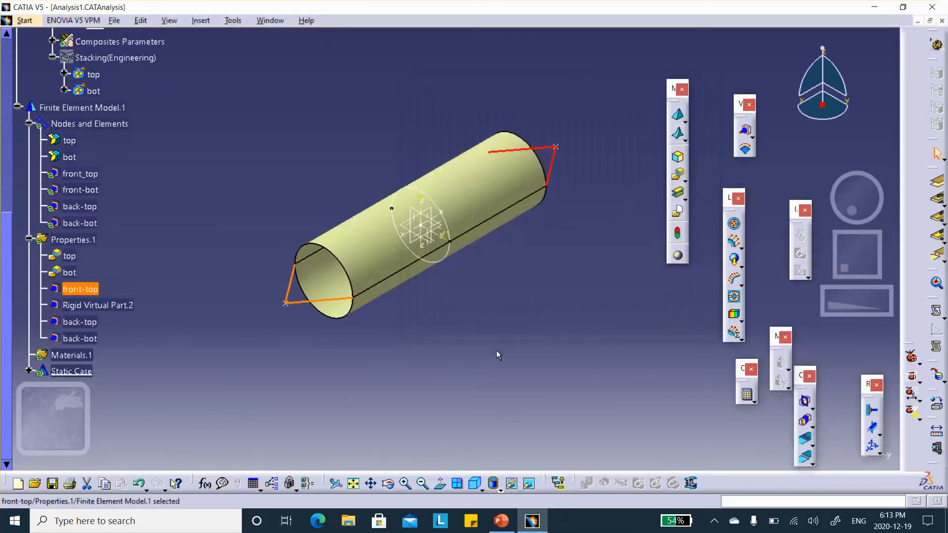
# - Rename Rigid Virtual Part.2 under Properties.1 as "front-bot"
pyautogui.rightClick(120, 312)
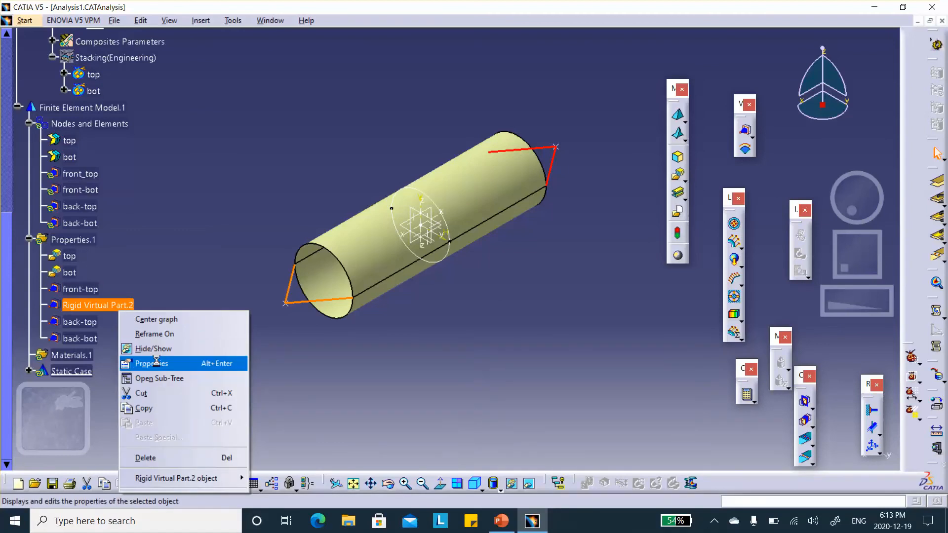
pyautogui.click(152, 363)
pyautogui.write('f')
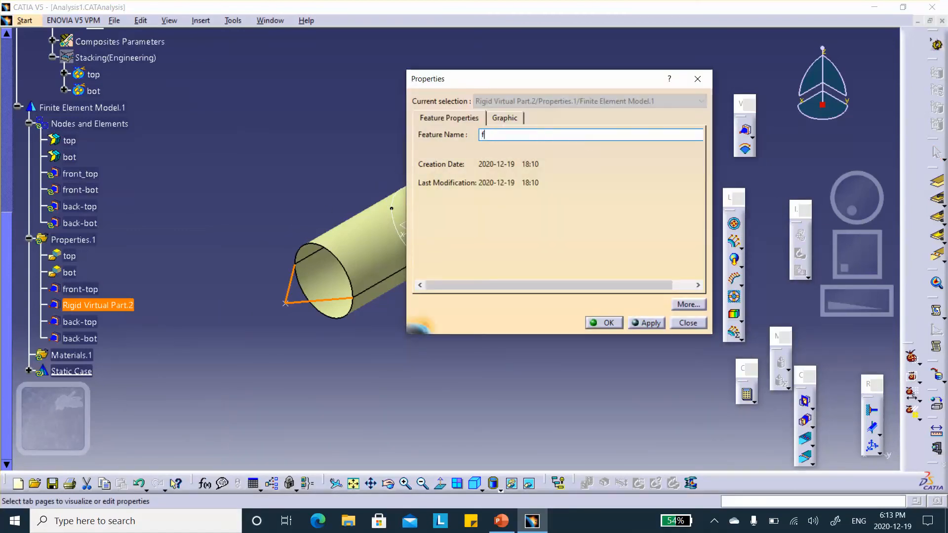
pyautogui.write('ront-bot')
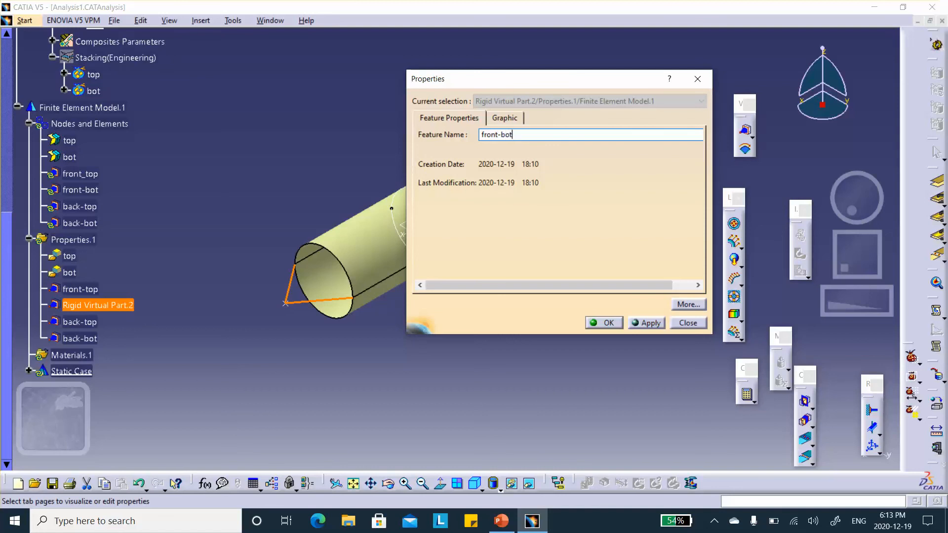
pyautogui.click(604, 323)
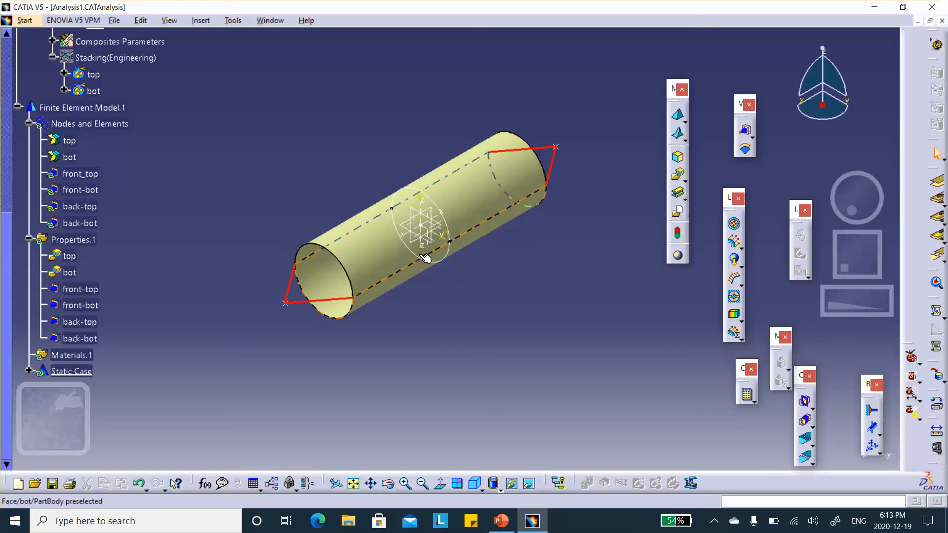
pyautogui.click(872, 410)
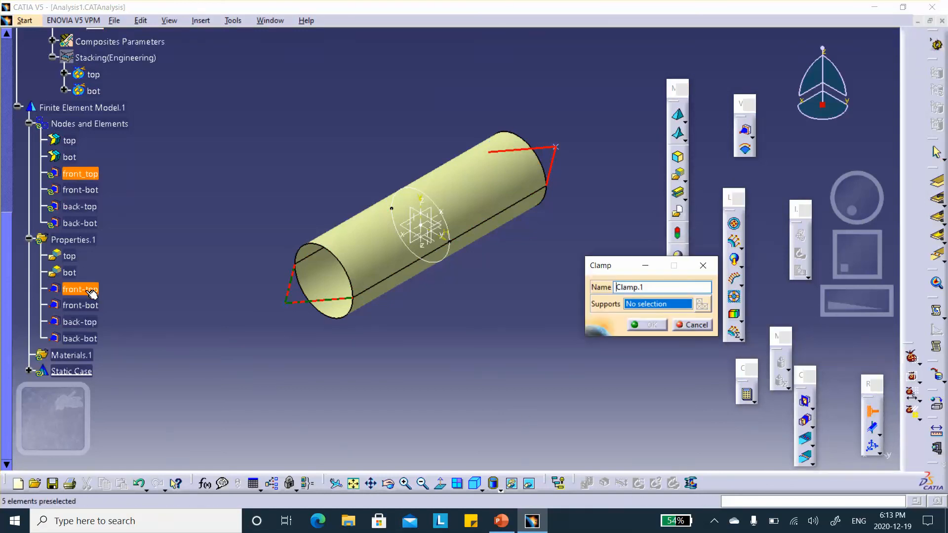
pyautogui.click(87, 324)
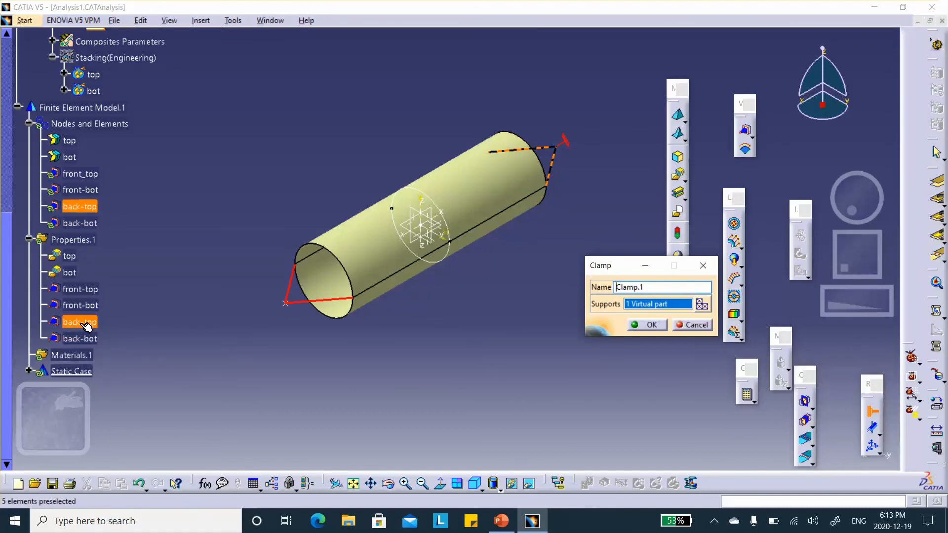
pyautogui.click(87, 338)
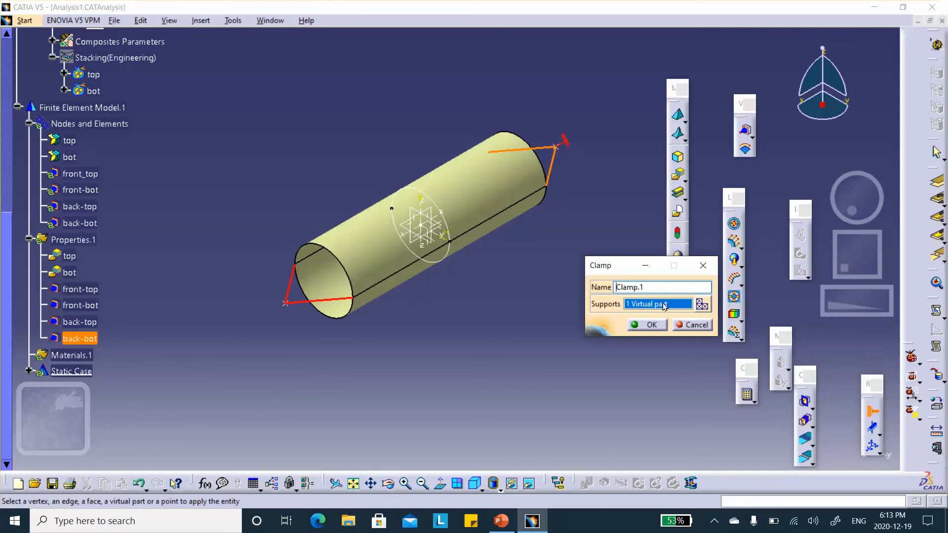
pyautogui.click(702, 326)
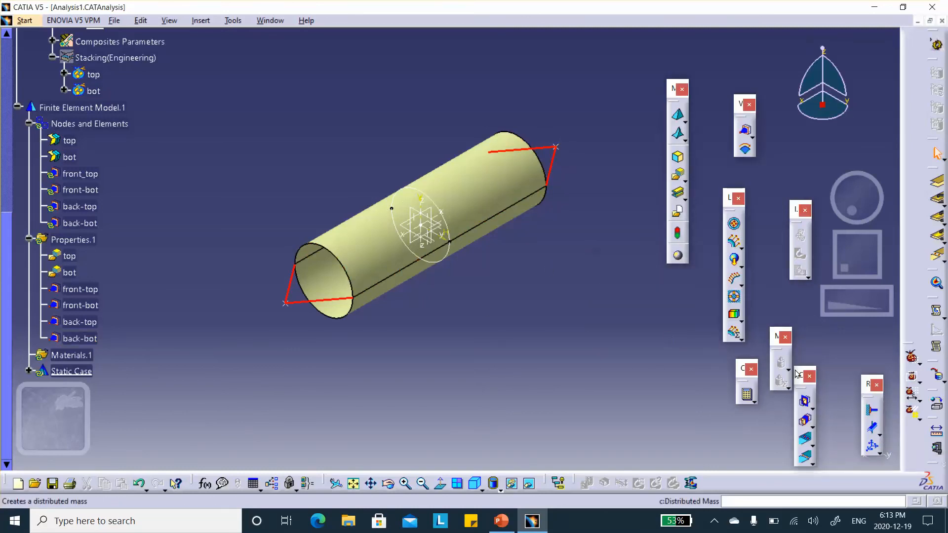
# - Apply one clamp to the back-top rigid virtual part and a separate clamp to the back-bot rigid virtual part
pyautogui.press('Return')
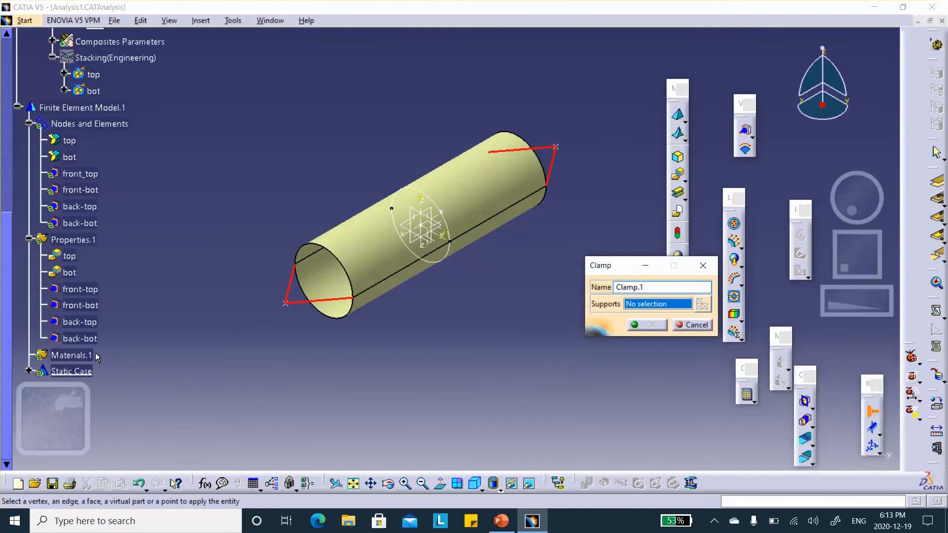
pyautogui.click(89, 324)
pyautogui.click(648, 326)
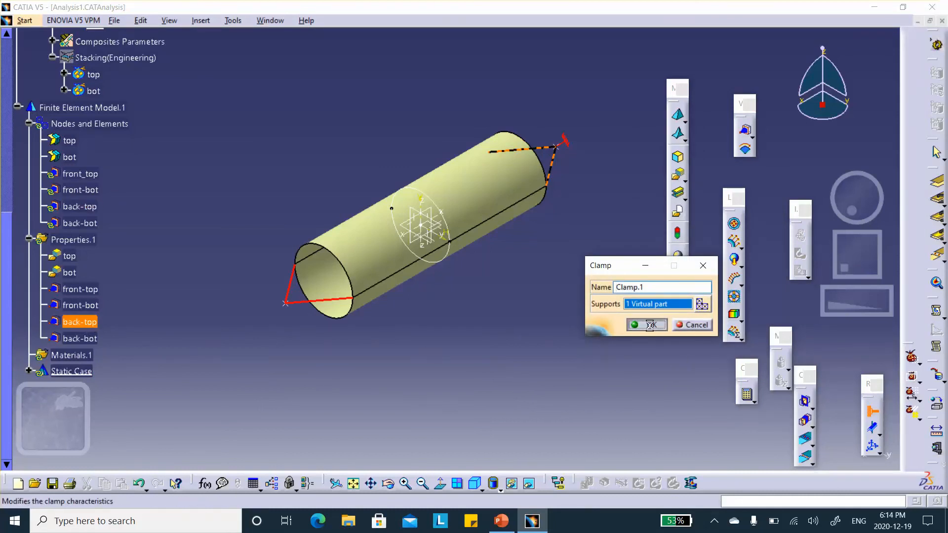
pyautogui.click(877, 406)
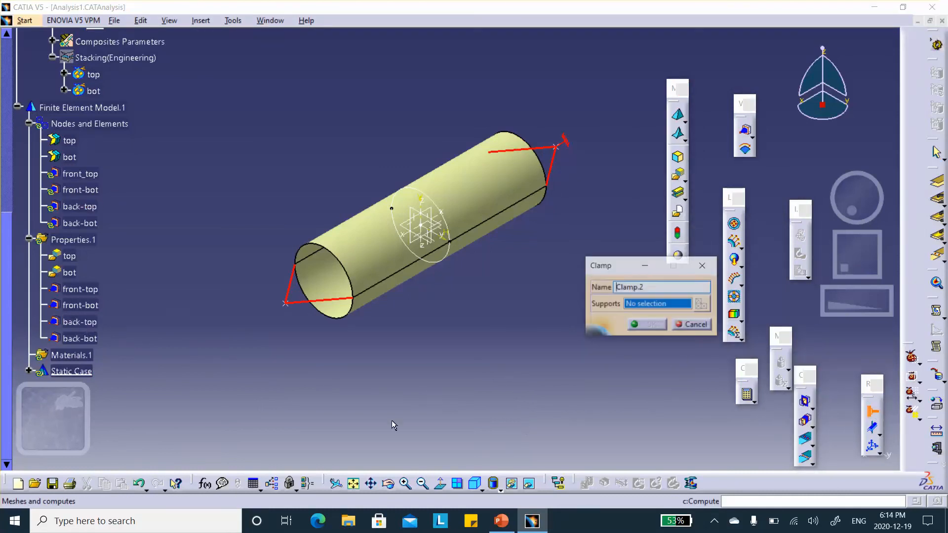
pyautogui.click(84, 339)
pyautogui.click(648, 325)
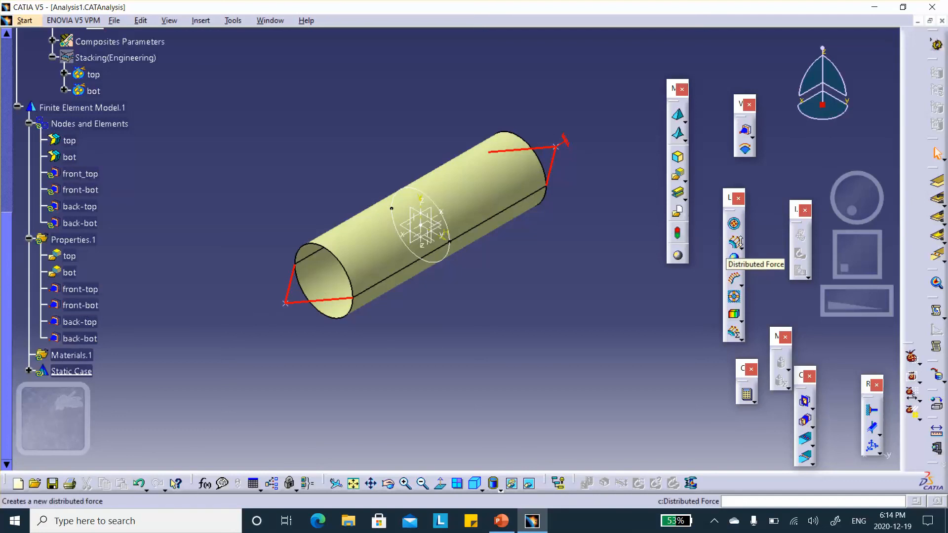
# - Apply a moment of 37500 lbfxin about the global X axis to the front-top rigid virtual part
pyautogui.click(742, 263)
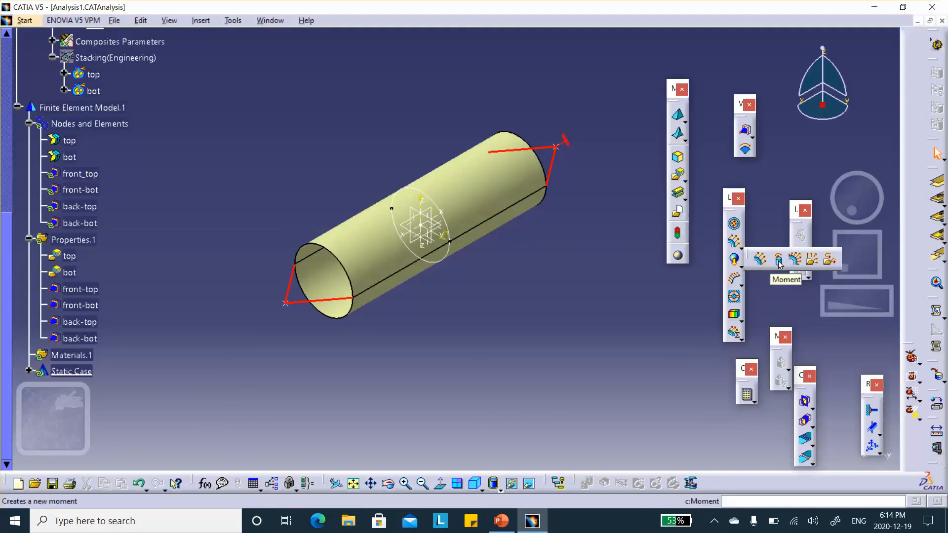
pyautogui.click(779, 265)
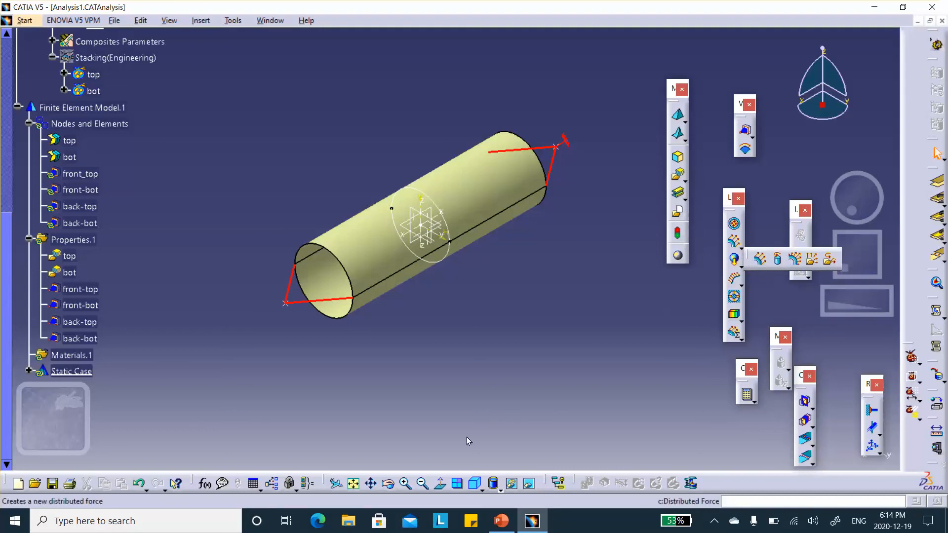
pyautogui.click(94, 291)
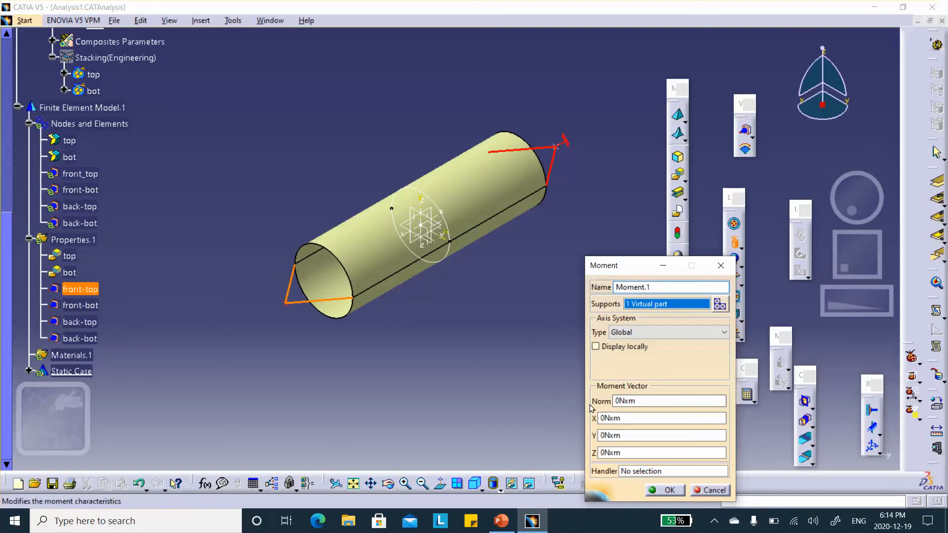
pyautogui.doubleClick(624, 419)
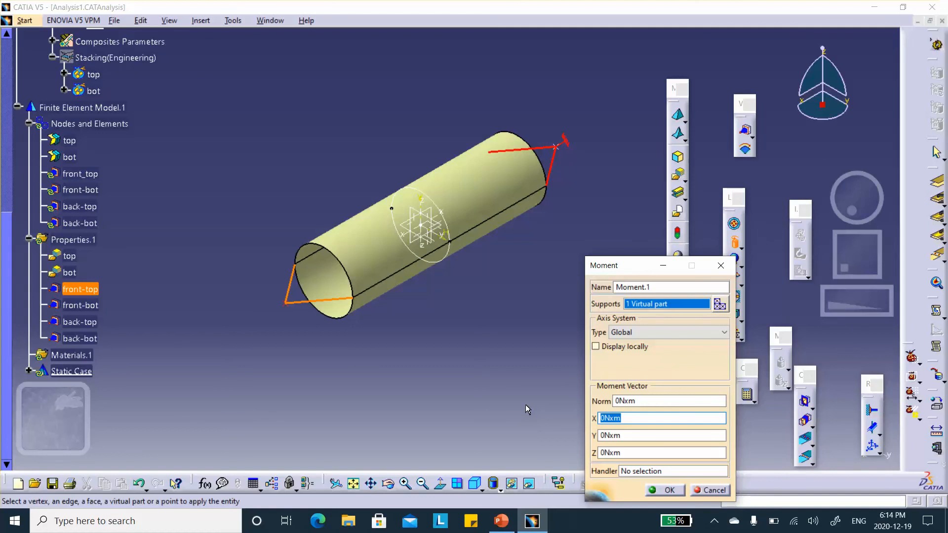
pyautogui.write('37500lbfxin')
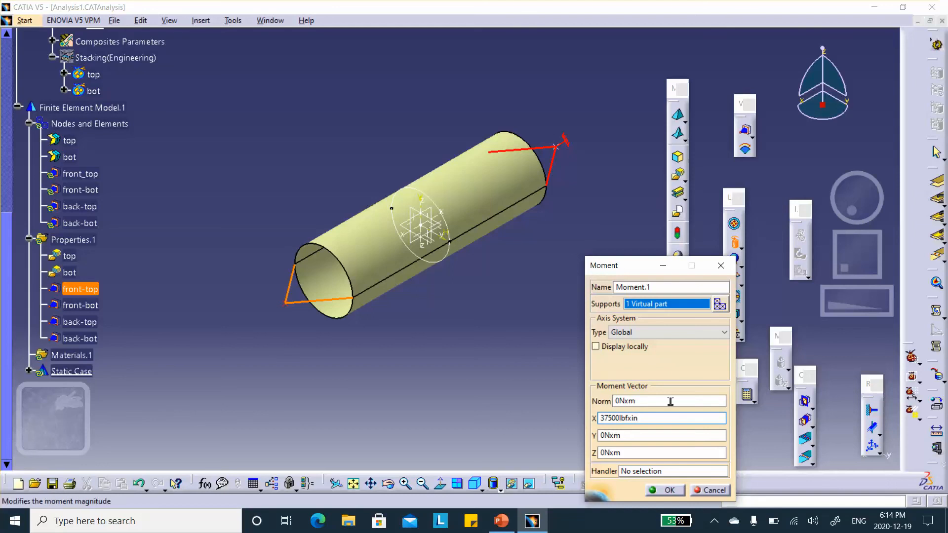
pyautogui.click(670, 490)
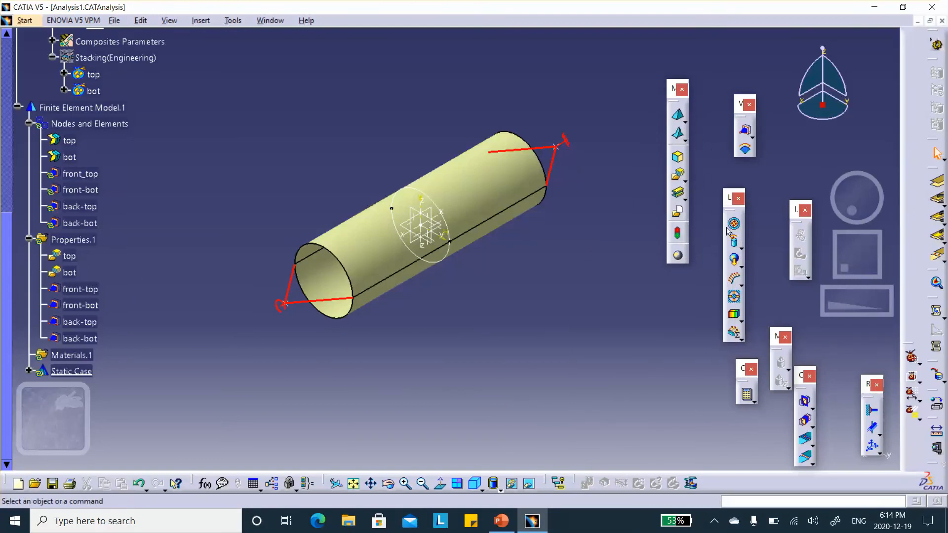
# - Apply a second moment of 4236.93 Nxm about the global X axis to the front-bot rigid virtual part
pyautogui.click(736, 242)
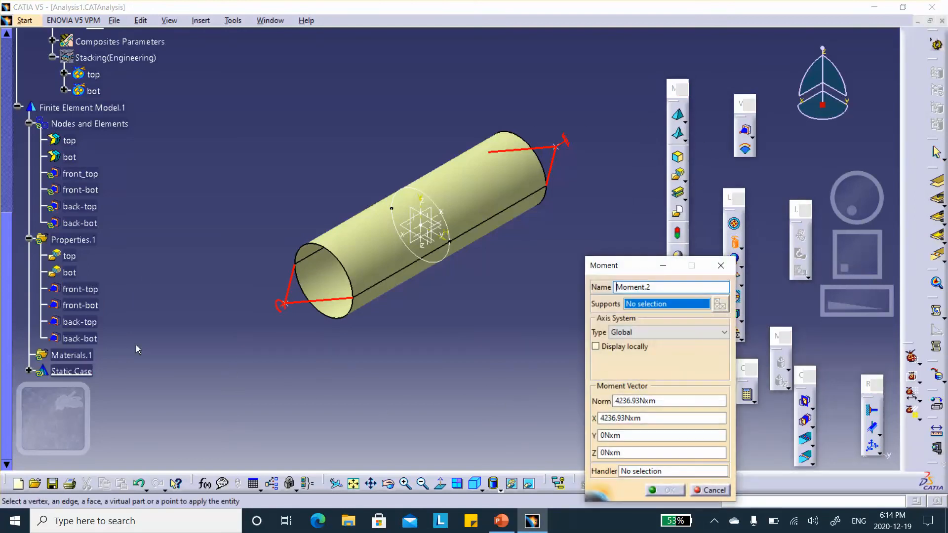
pyautogui.click(93, 304)
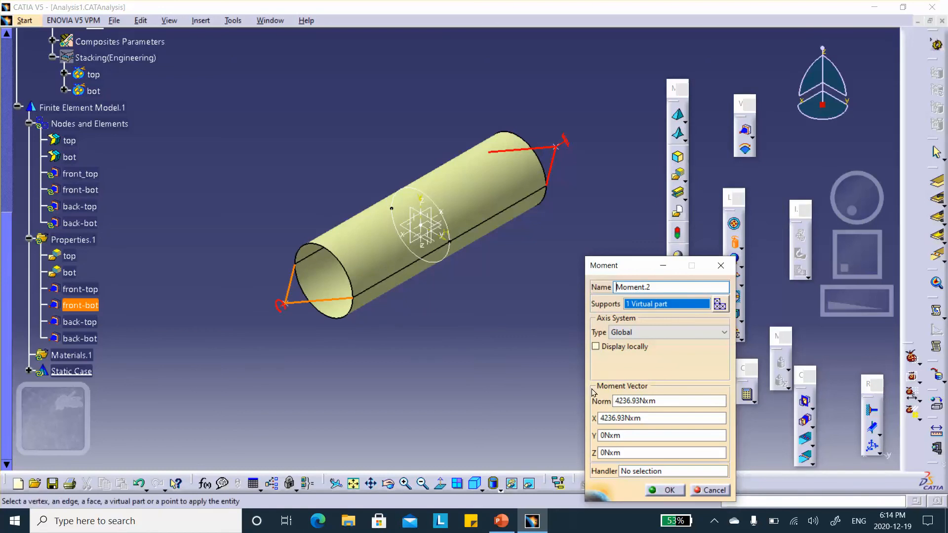
pyautogui.click(668, 490)
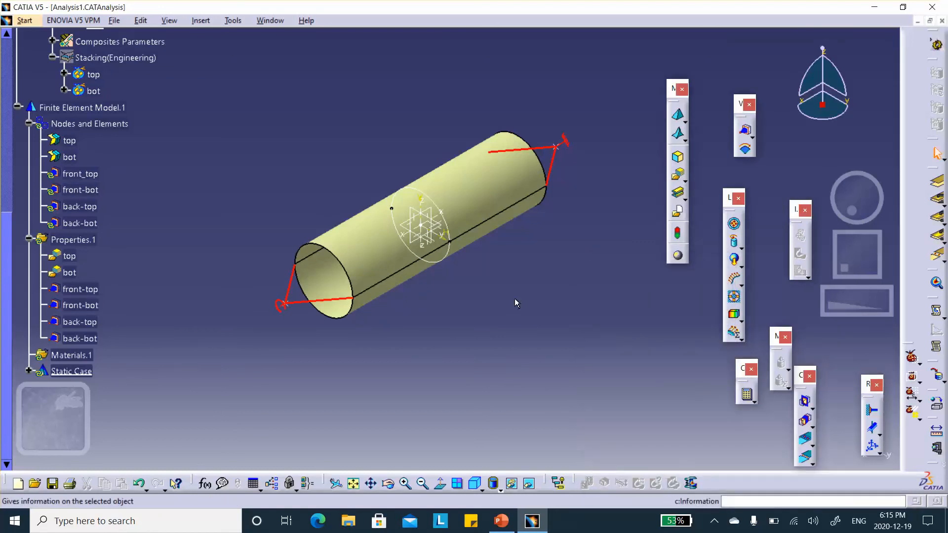
# - Set the default unit for the Moment magnitude to Pound force x Inch (lbfxin) in the Parameters and Measure options
pyautogui.click(230, 23)
pyautogui.click(262, 283)
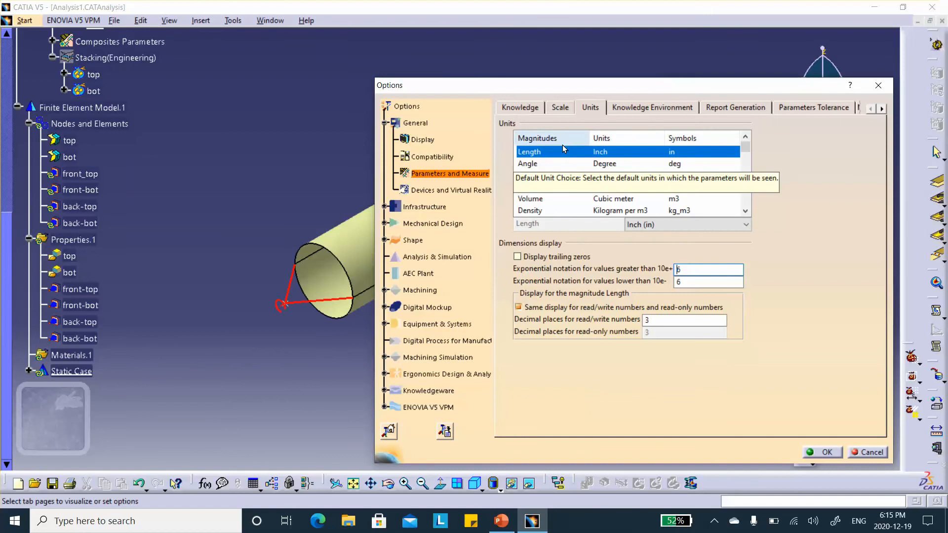
pyautogui.click(542, 138)
pyautogui.scroll(-3, 548, 152)
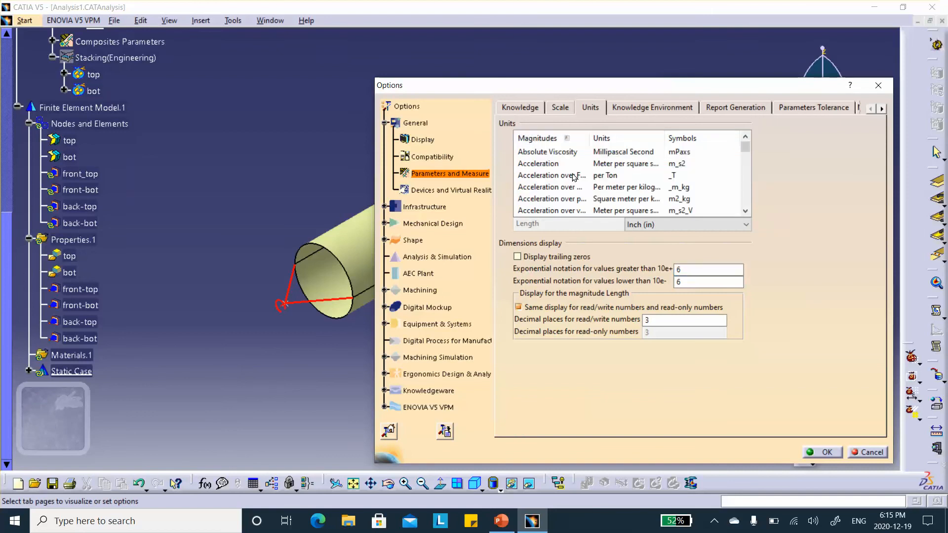
pyautogui.scroll(-15, 561, 157)
pyautogui.scroll(-5, 561, 157)
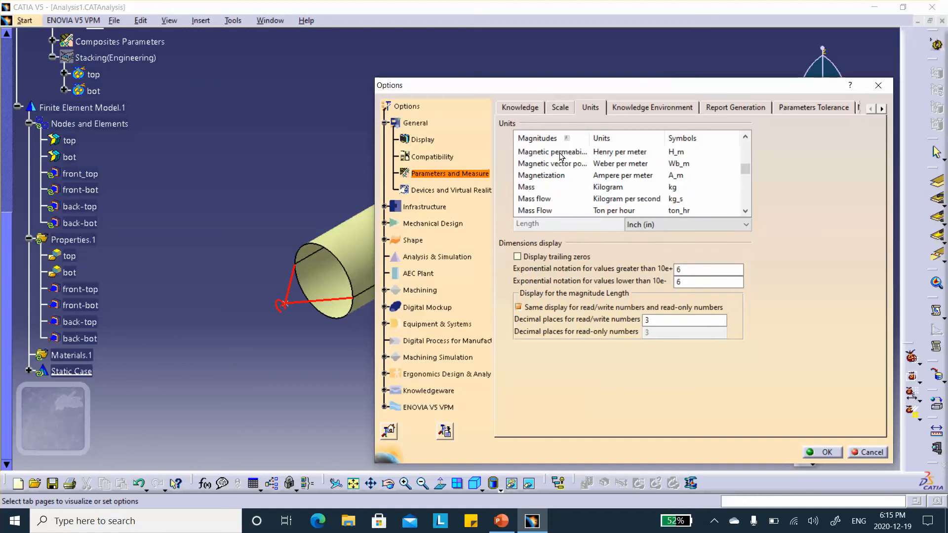
pyautogui.scroll(1, 555, 164)
pyautogui.scroll(-2, 555, 164)
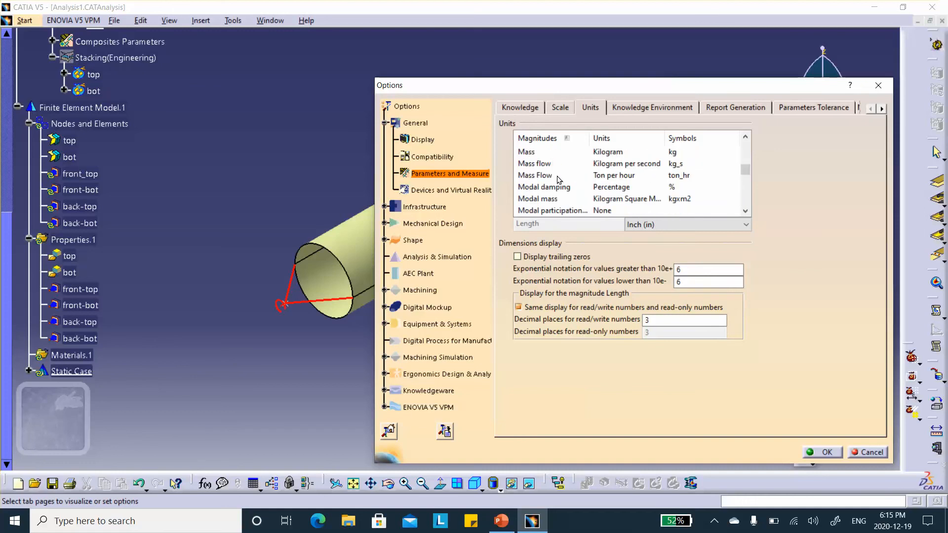
pyautogui.scroll(-1, 559, 180)
pyautogui.scroll(-1, 555, 182)
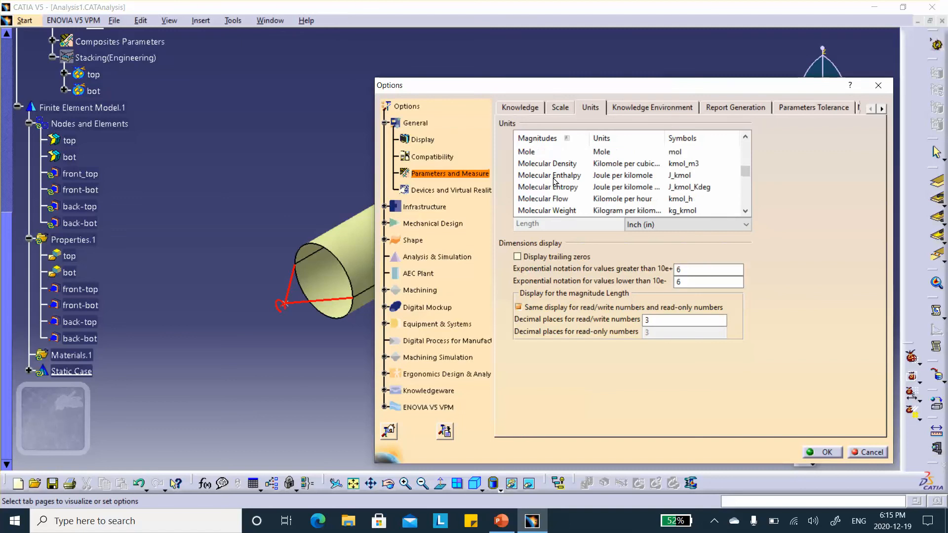
pyautogui.scroll(-1, 555, 182)
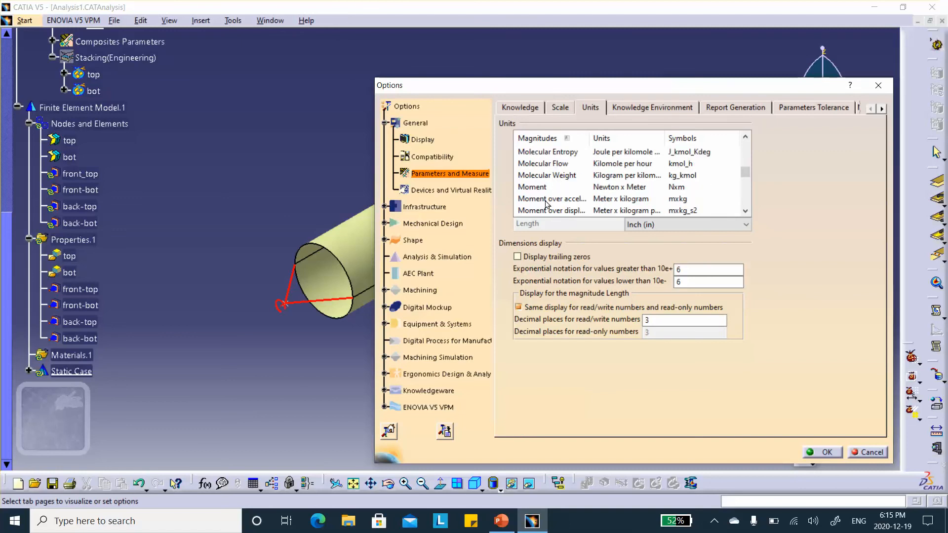
pyautogui.click(536, 187)
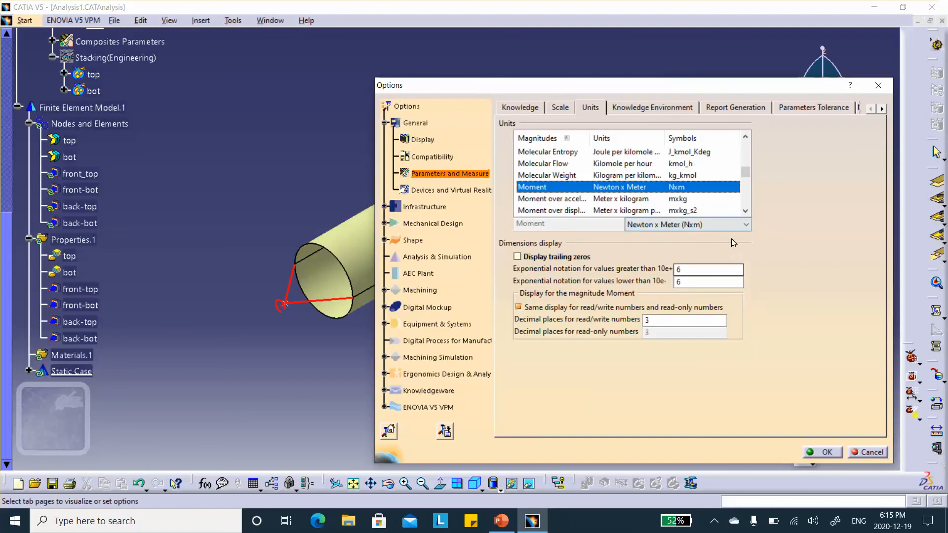
pyautogui.click(741, 224)
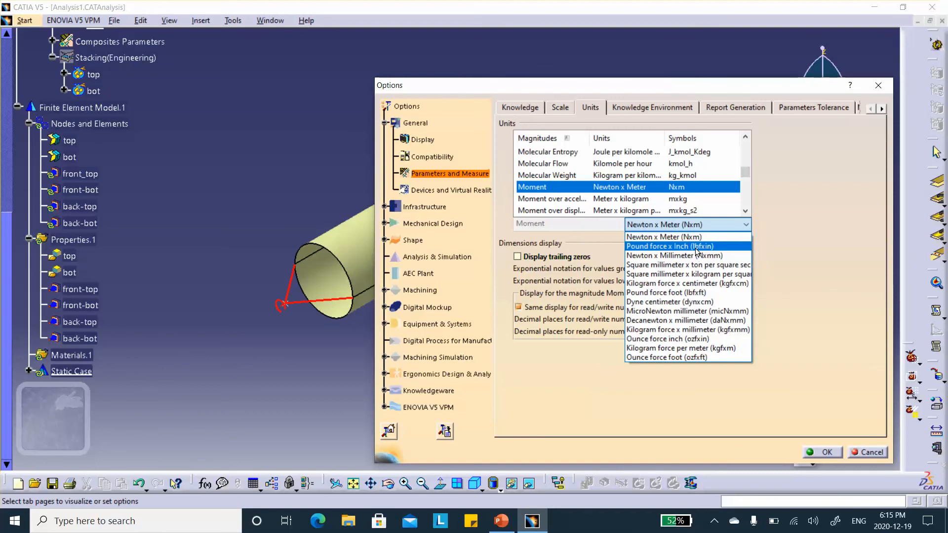
pyautogui.click(696, 247)
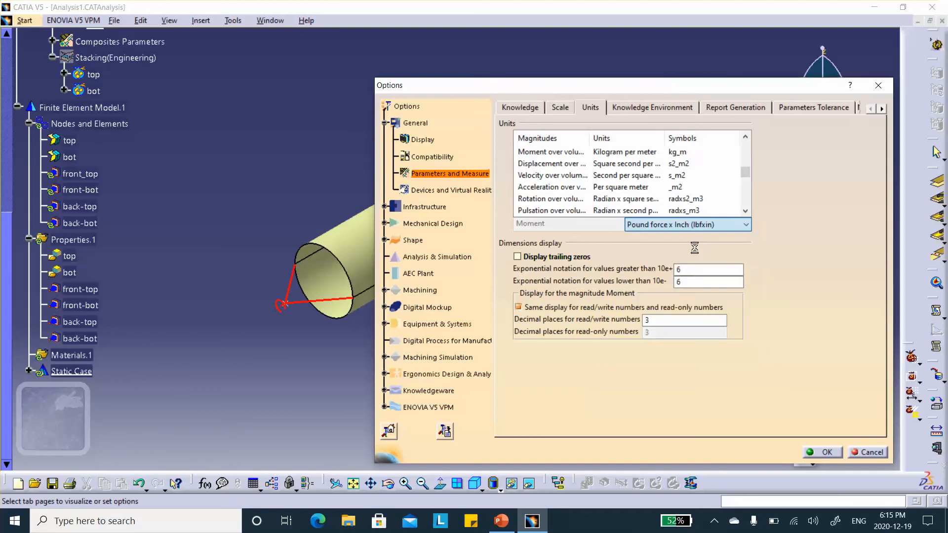
pyautogui.click(821, 452)
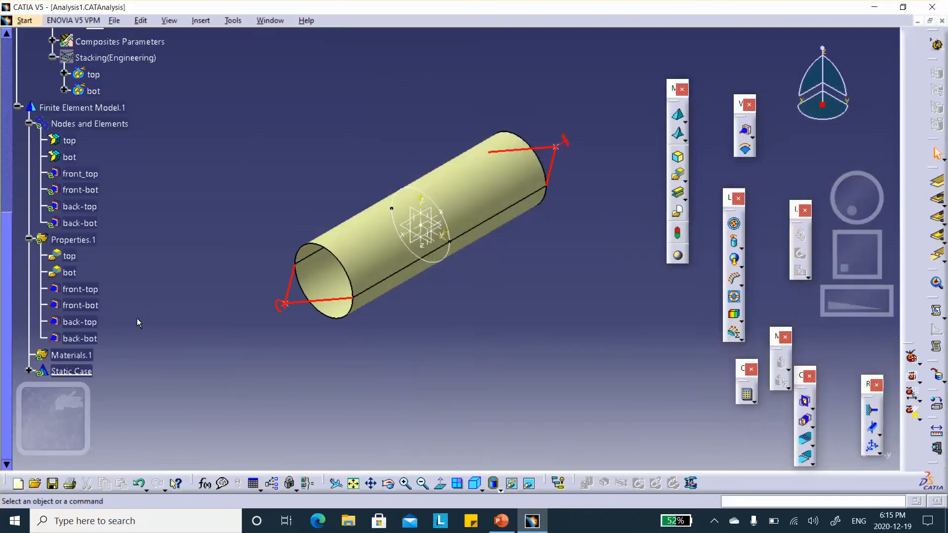
# - Open the Moment.1 load under the static case's Loads.1 and check the units of its moment vector
pyautogui.scroll(-2, 133, 253)
pyautogui.scroll(1, 133, 253)
pyautogui.click(29, 327)
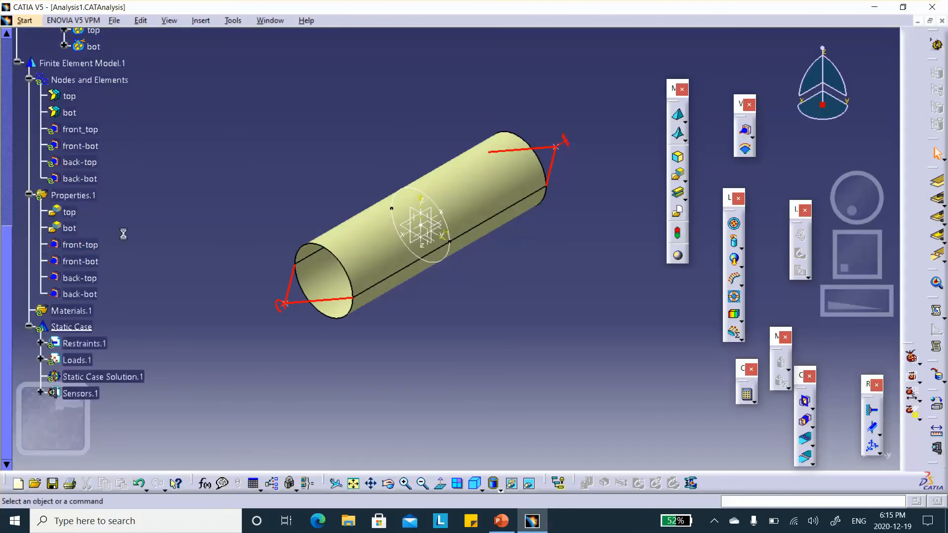
pyautogui.scroll(-2, 44, 277)
pyautogui.click(41, 271)
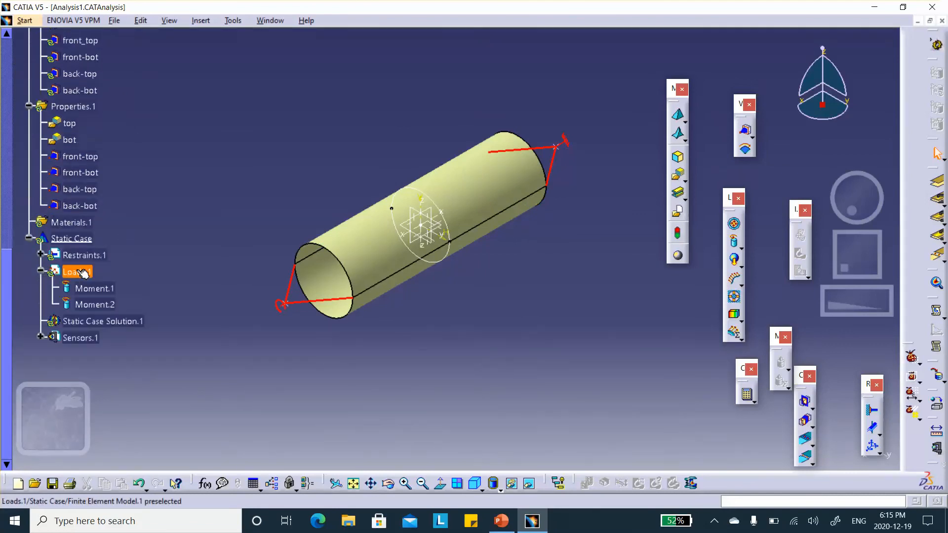
pyautogui.doubleClick(97, 289)
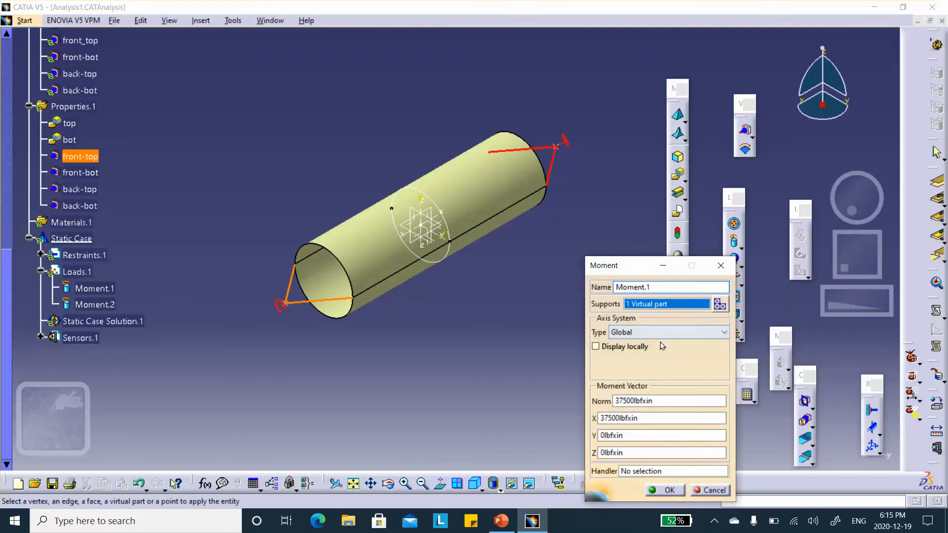
pyautogui.click(665, 489)
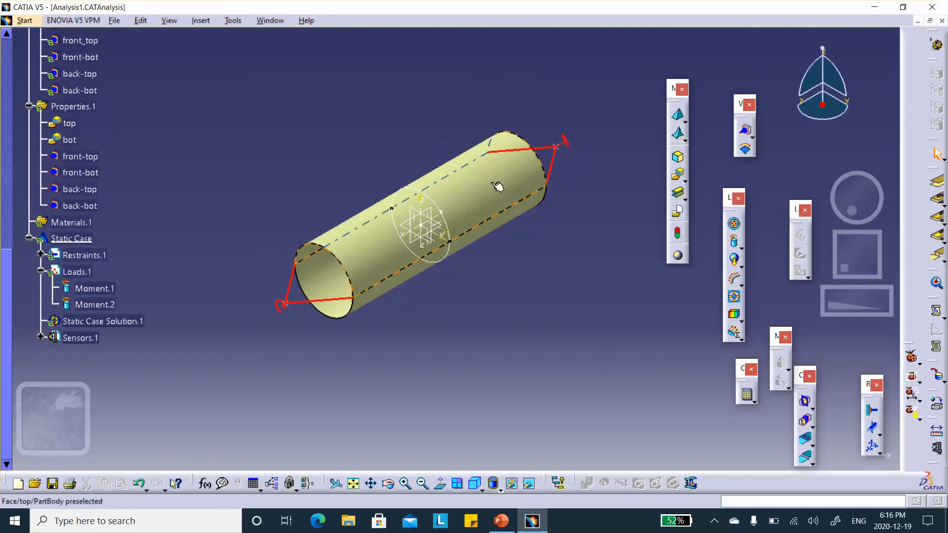
pyautogui.click(880, 453)
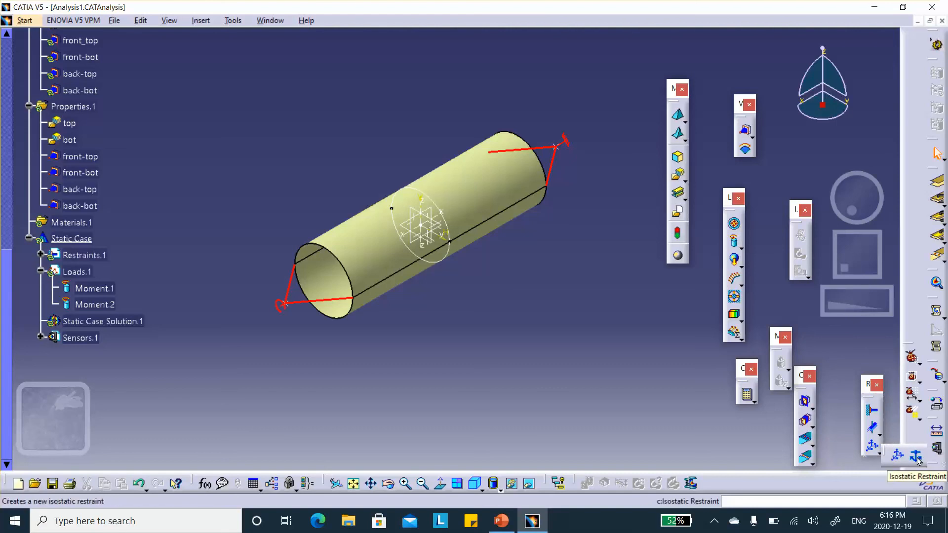
pyautogui.click(916, 455)
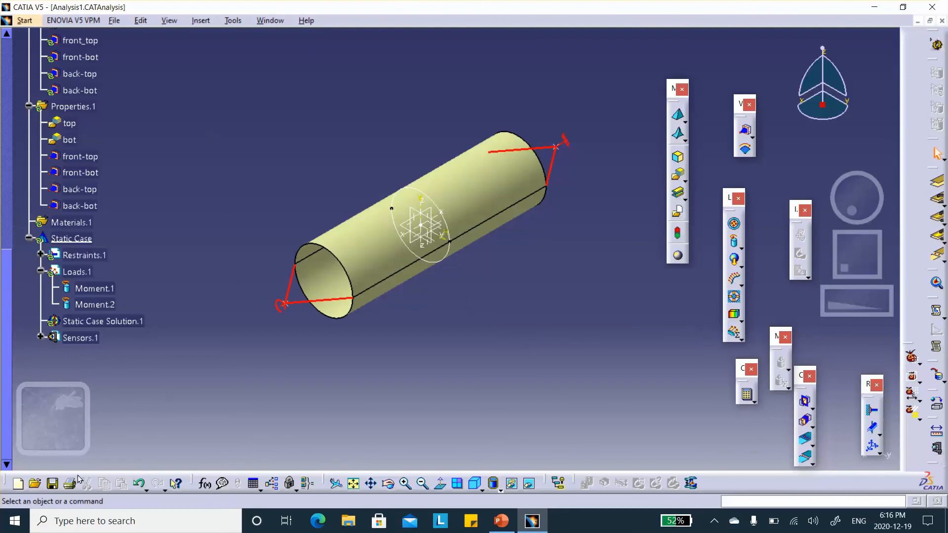
# - Save the Analysis1 document
pyautogui.click(52, 484)
pyautogui.click(493, 291)
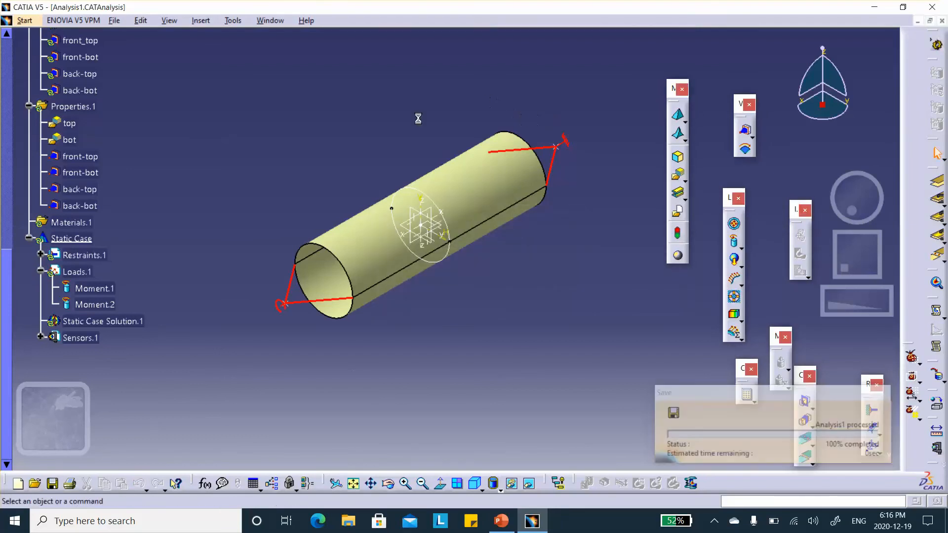
# - Switch to the ECU_drive-shaft PowerPoint presentation, view slide 4 on acceptable arrow directions, and return to CATIA
pyautogui.click(500, 522)
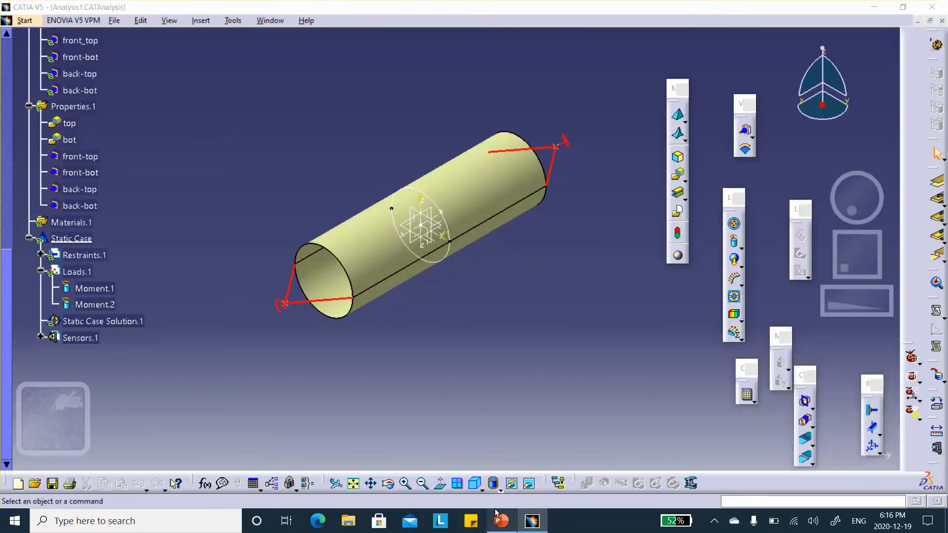
pyautogui.click(111, 279)
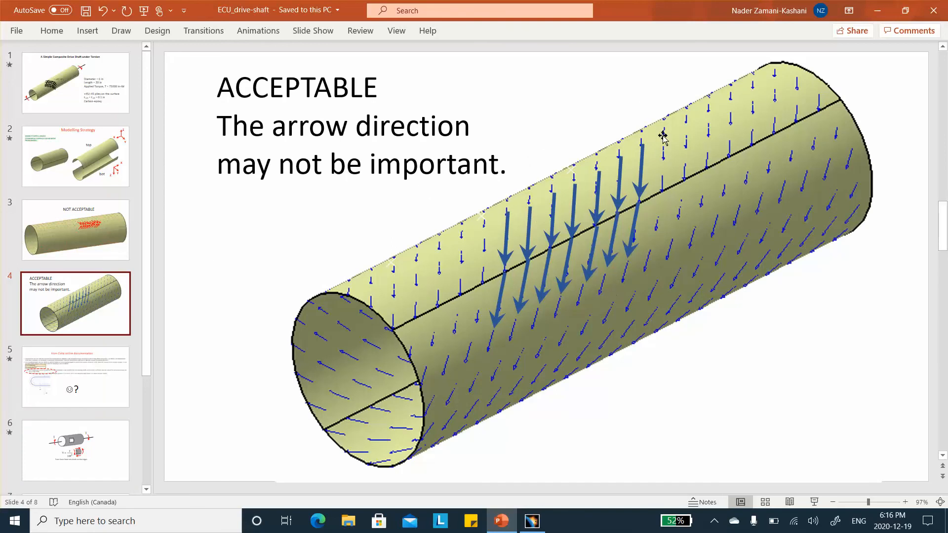
pyautogui.click(874, 8)
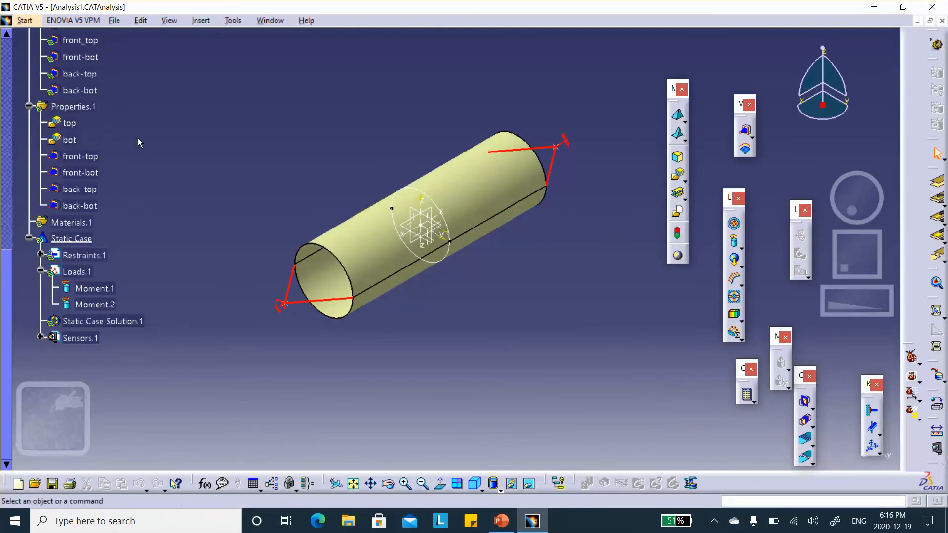
# - Compute the analysis with the Mesh Only option
pyautogui.scroll(1, 138, 143)
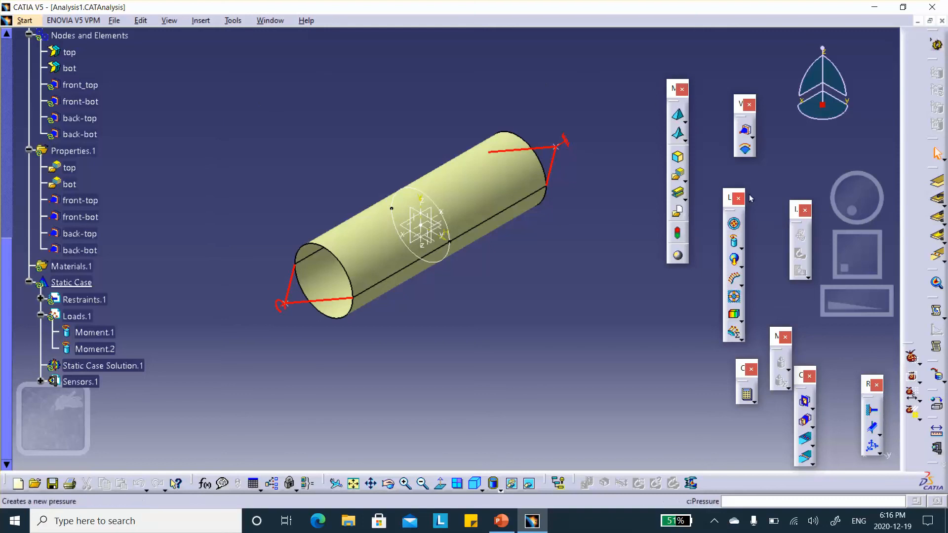
pyautogui.click(748, 396)
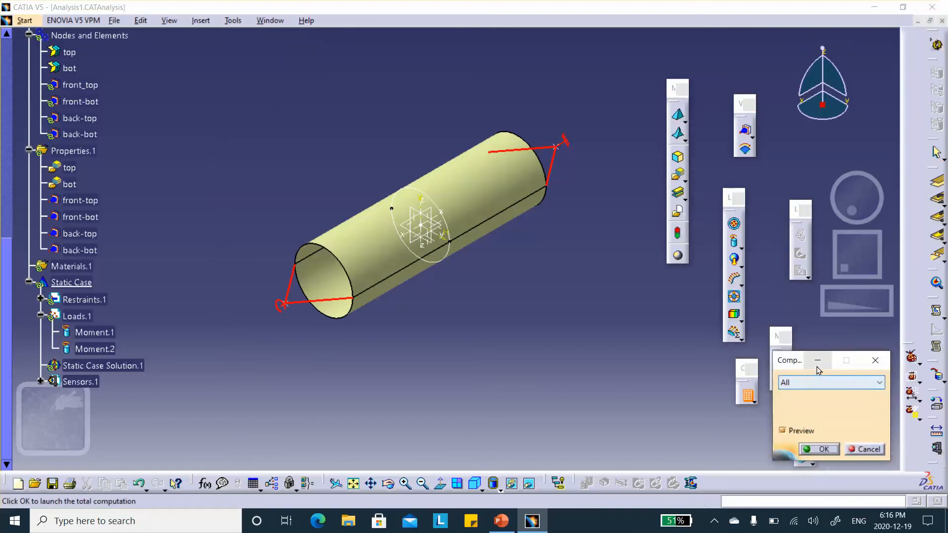
pyautogui.click(808, 383)
pyautogui.click(802, 404)
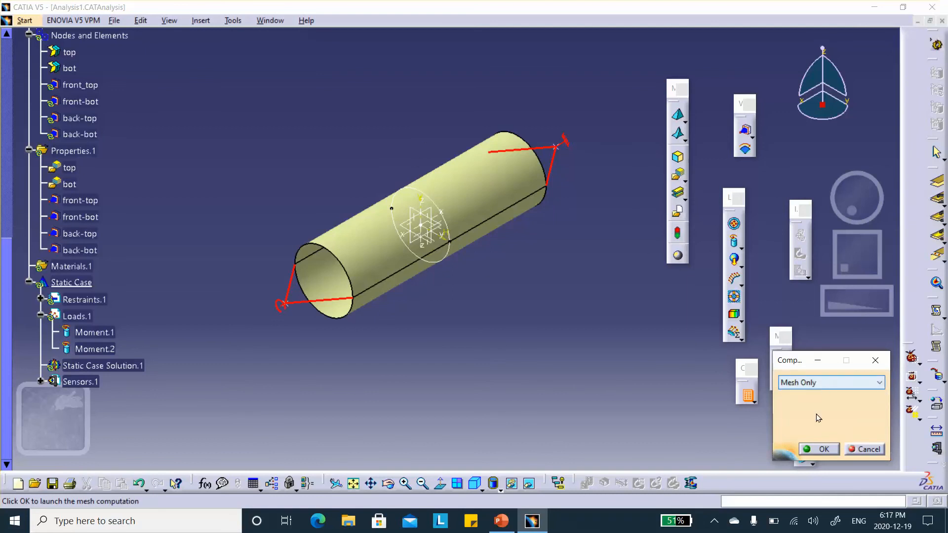
pyautogui.click(820, 449)
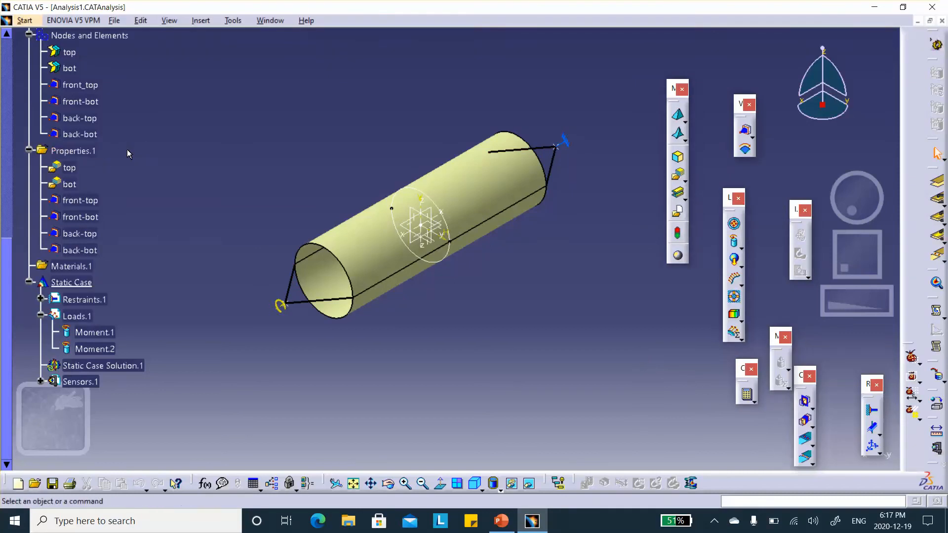
# - Generate the "Composite angle symbol" image for Properties.1
pyautogui.rightClick(77, 148)
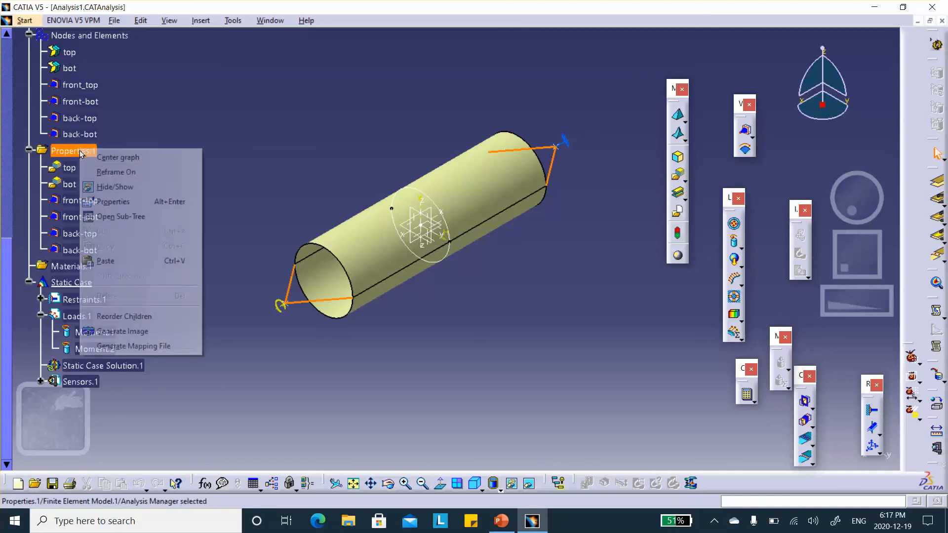
pyautogui.click(143, 332)
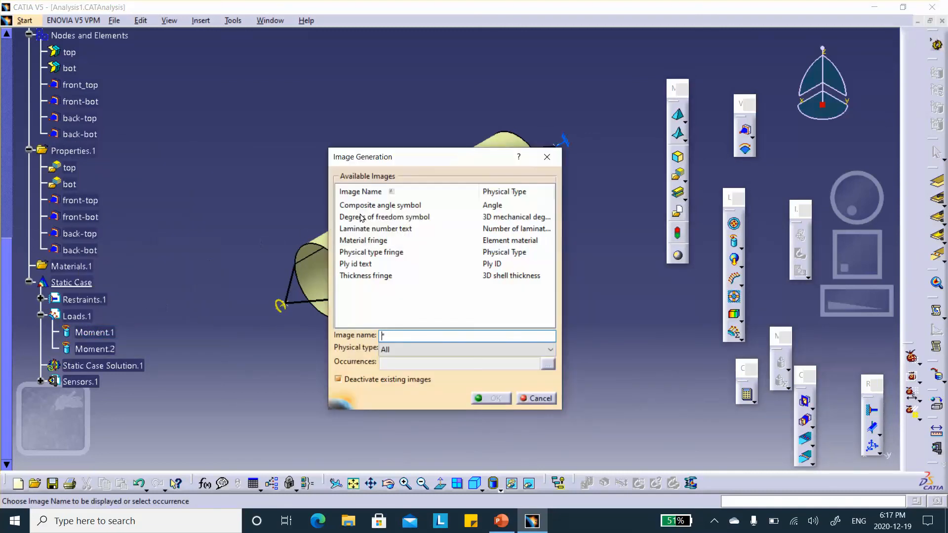
pyautogui.click(372, 206)
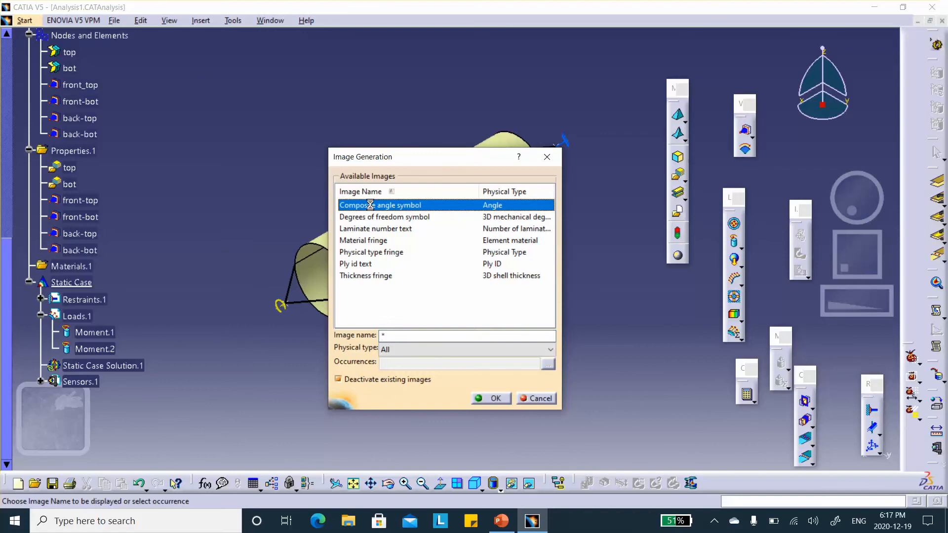
pyautogui.click(494, 399)
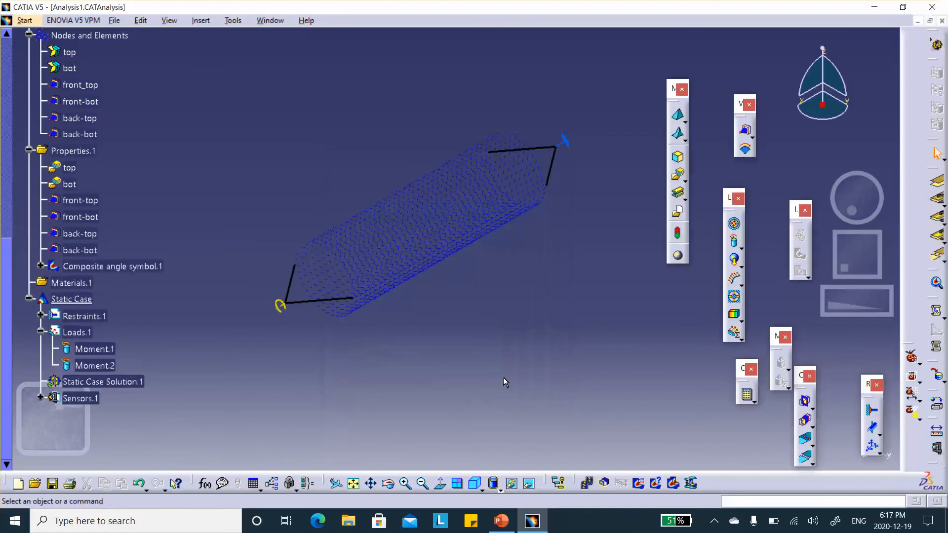
# - Show the hidden Drive-shaft part together with the composite angle symbols and inspect the arrows along the seam between the two halves
pyautogui.scroll(8, 194, 175)
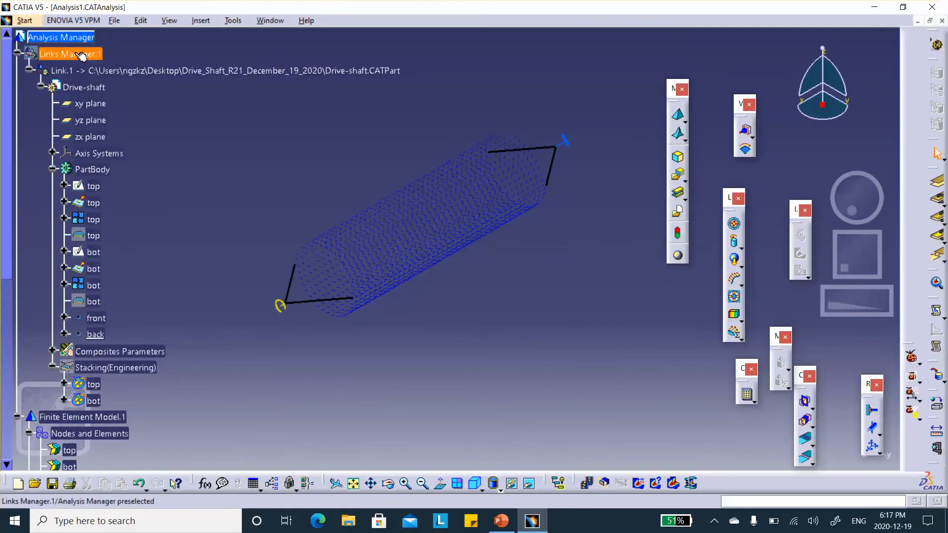
pyautogui.rightClick(84, 58)
pyautogui.click(163, 90)
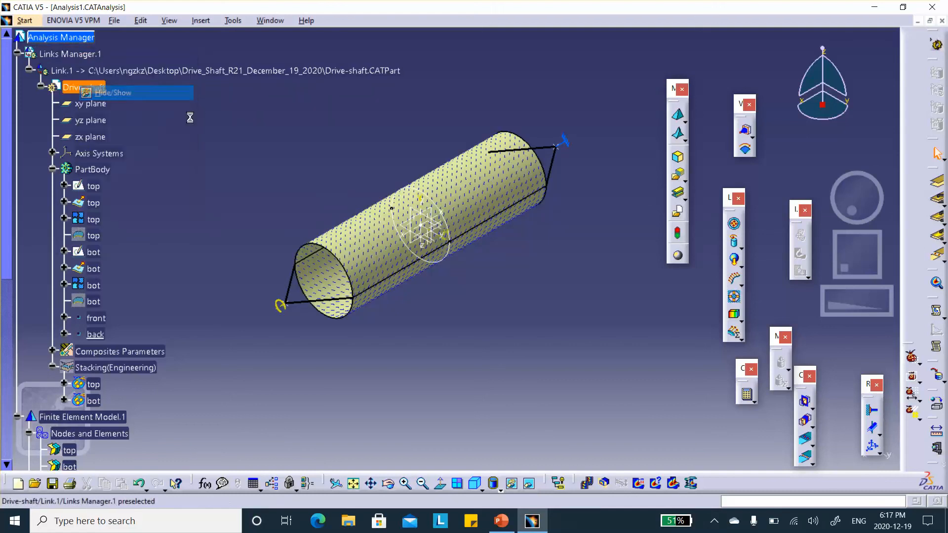
pyautogui.click(417, 268)
pyautogui.moveTo(417, 268); pyautogui.dragTo(437, 89, button='middle')
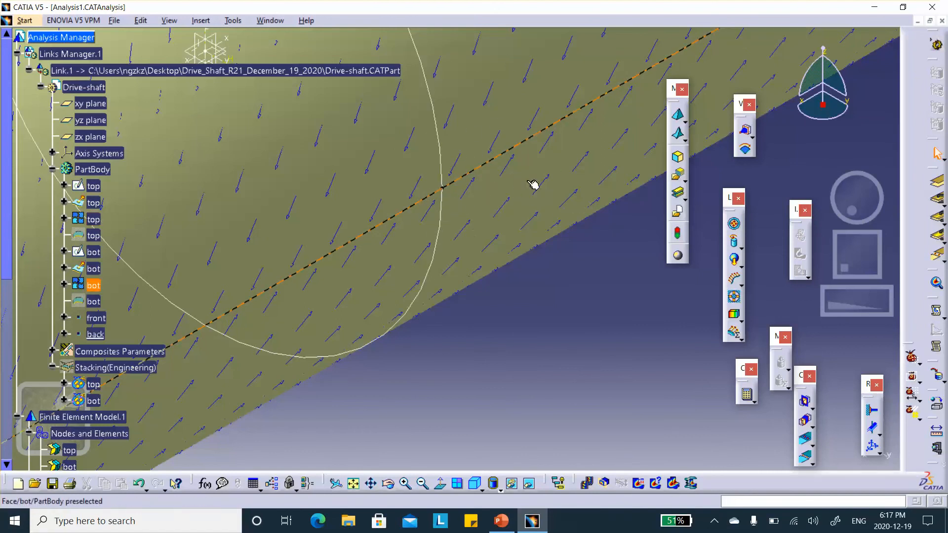
pyautogui.moveTo(521, 202); pyautogui.dragTo(519, 342, button='middle')
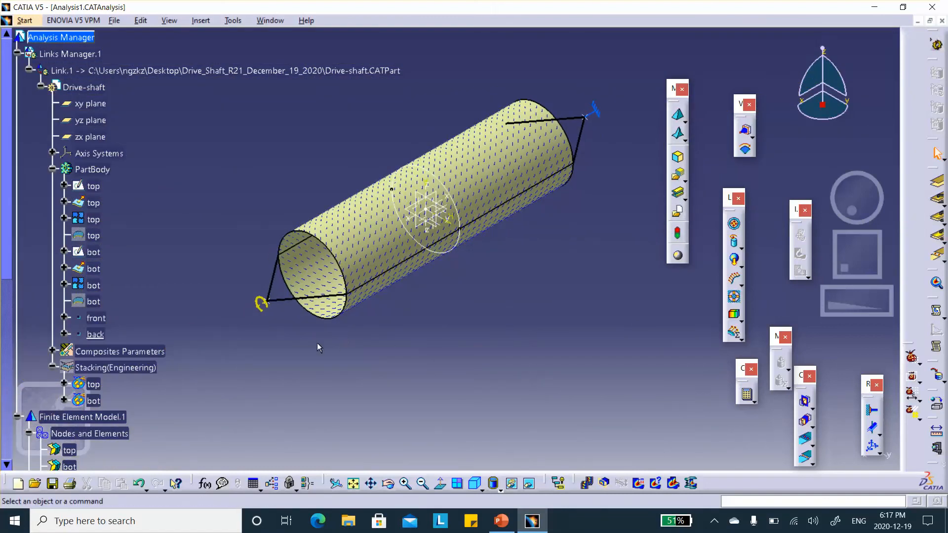
# - Save the analysis together with its linked documents and compute the complete static case with the All option
pyautogui.hotkey('ctrl', 's')
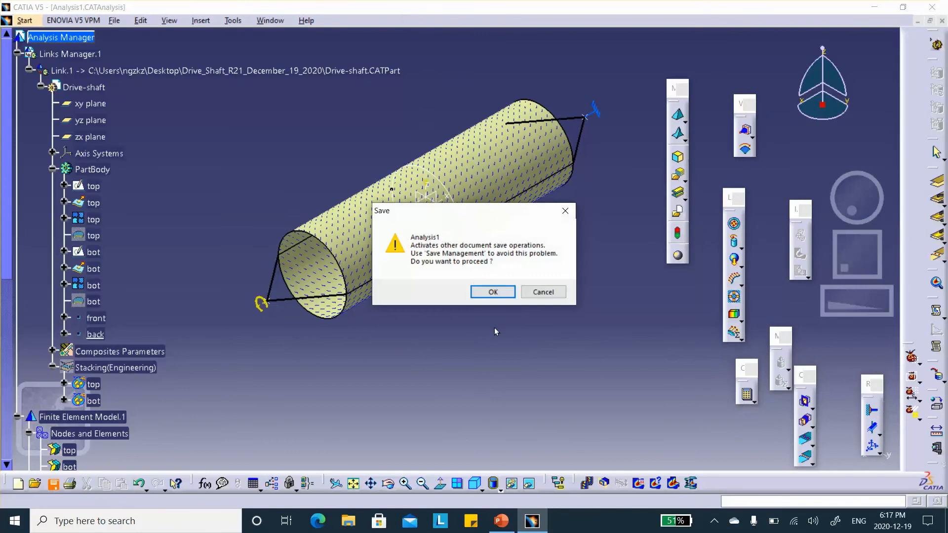
pyautogui.click(493, 292)
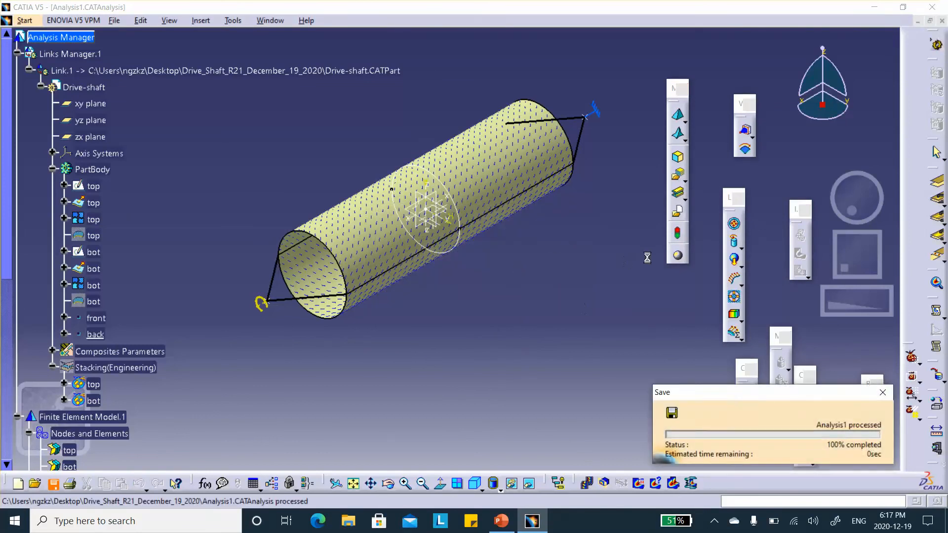
pyautogui.click(747, 400)
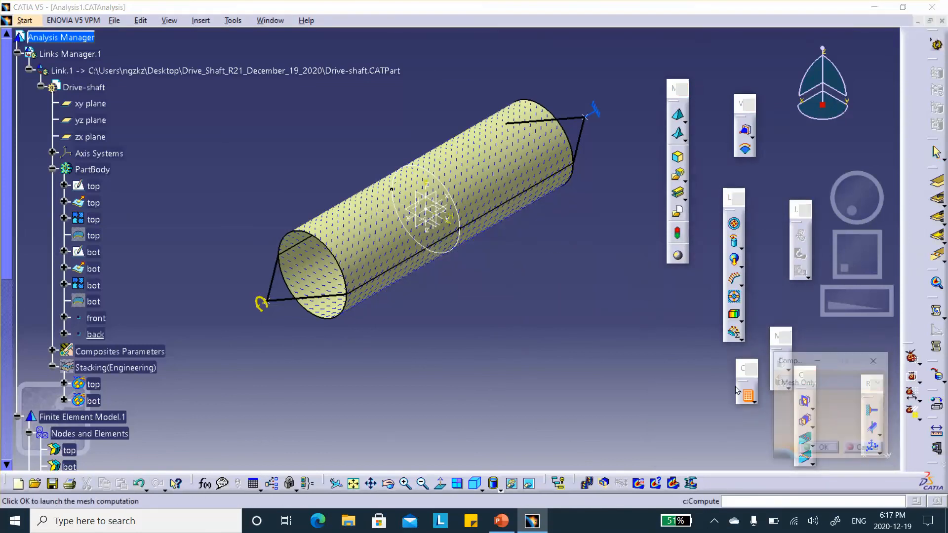
pyautogui.click(796, 384)
pyautogui.click(790, 395)
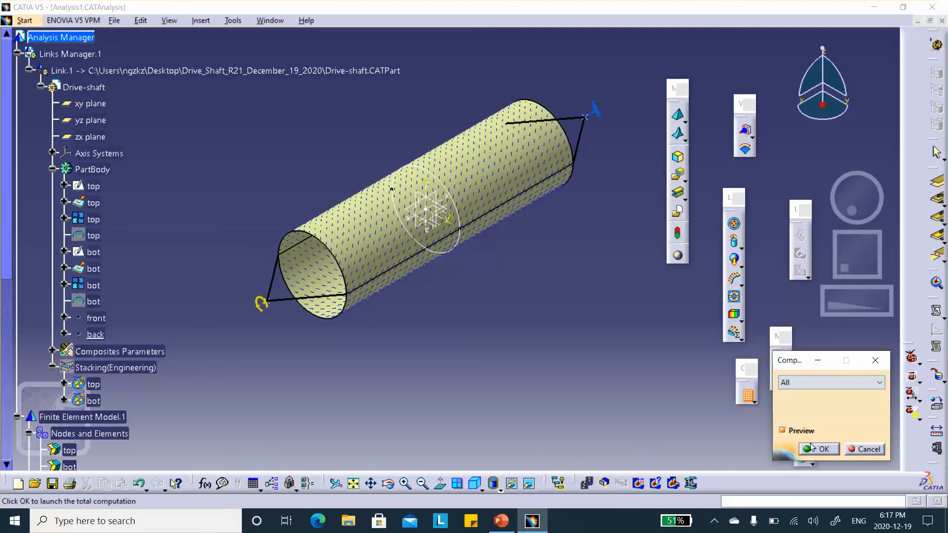
pyautogui.click(819, 449)
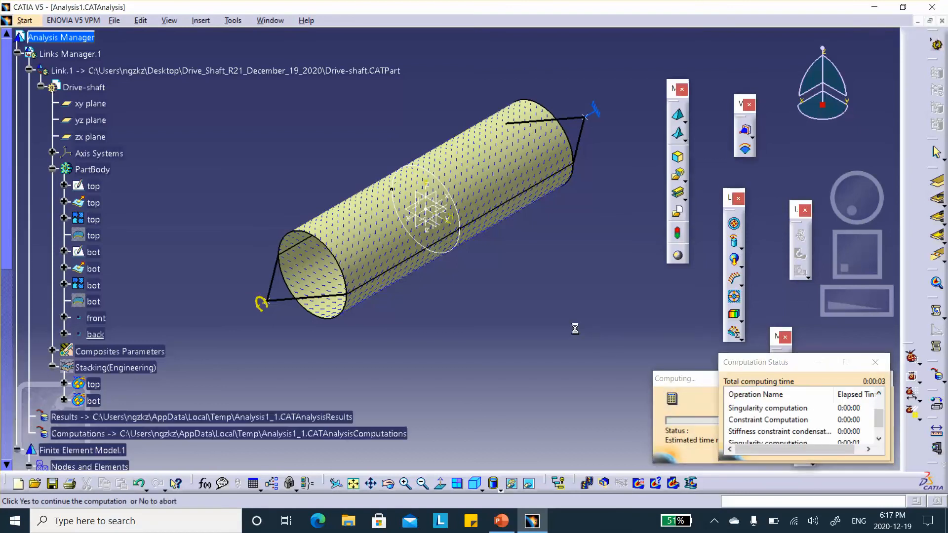
pyautogui.click(835, 449)
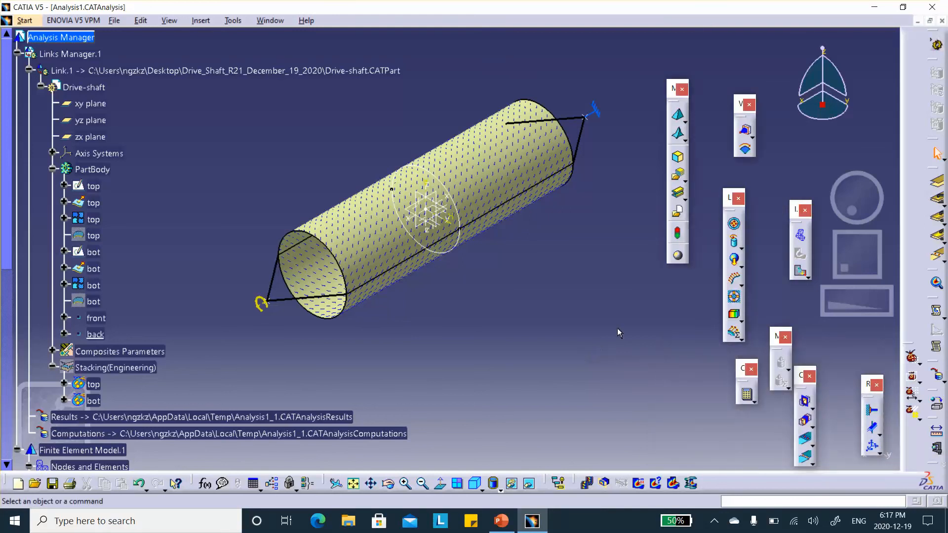
# - Show the translational displacement as an Average iso image and render the view in Shading with Material mode
pyautogui.click(801, 273)
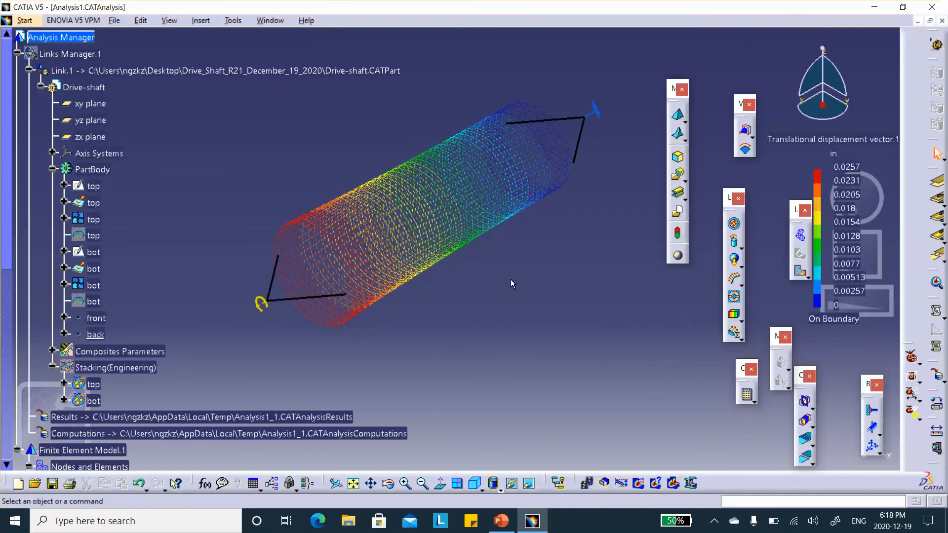
pyautogui.doubleClick(384, 254)
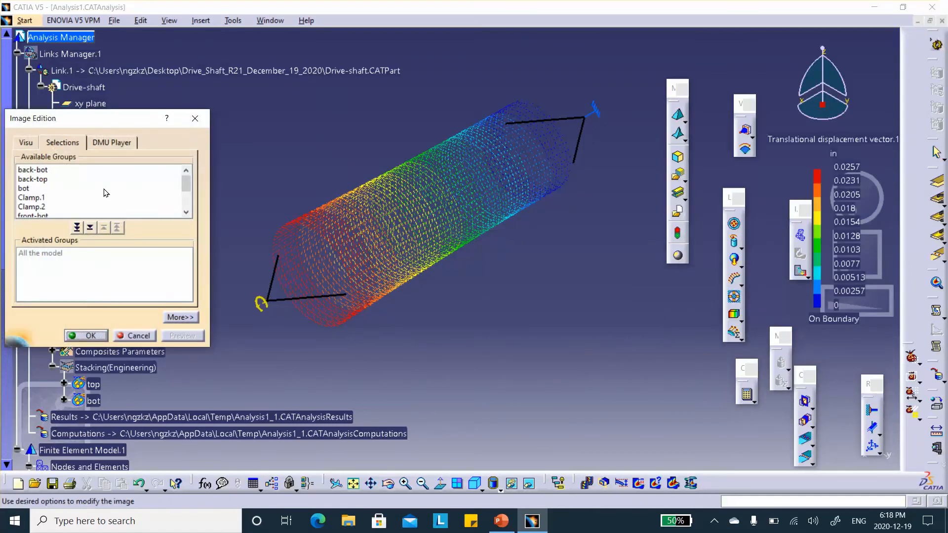
pyautogui.click(26, 145)
pyautogui.click(43, 186)
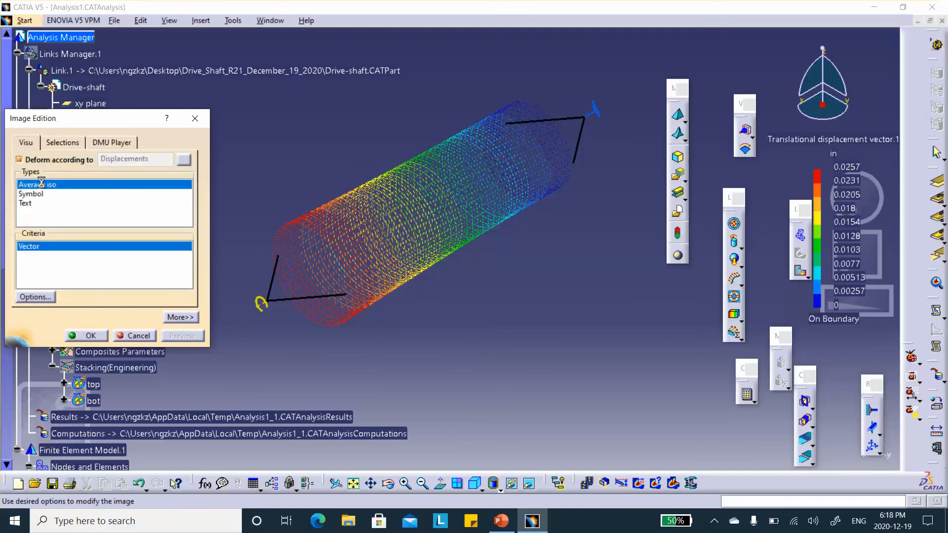
pyautogui.click(92, 335)
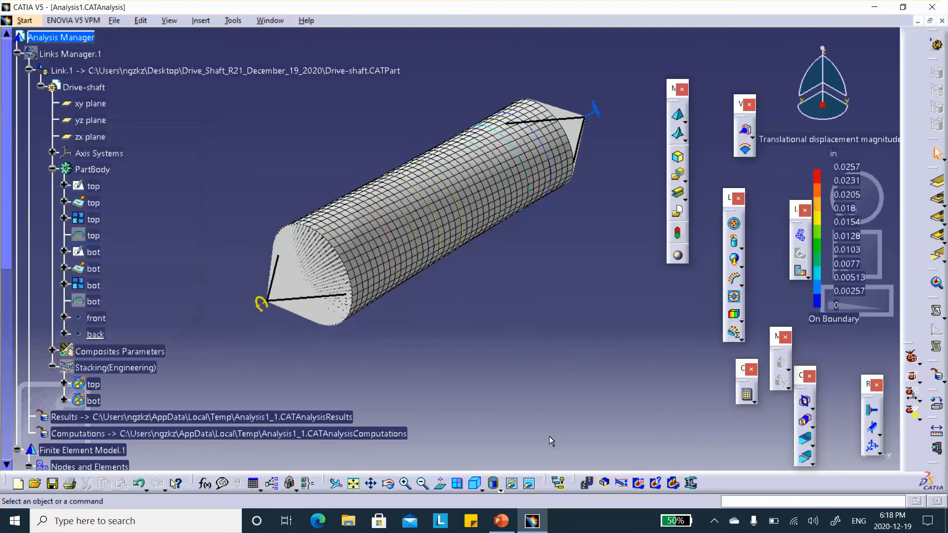
pyautogui.click(495, 486)
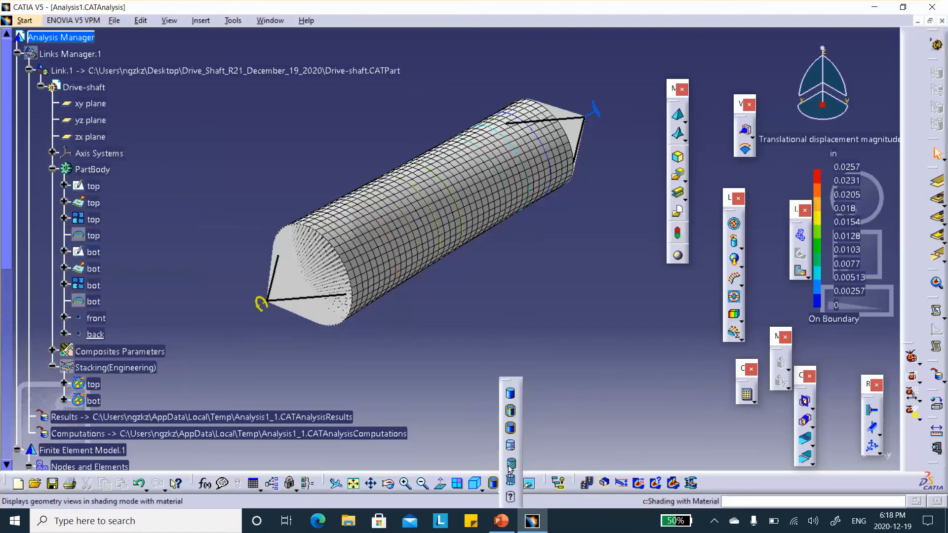
pyautogui.click(509, 429)
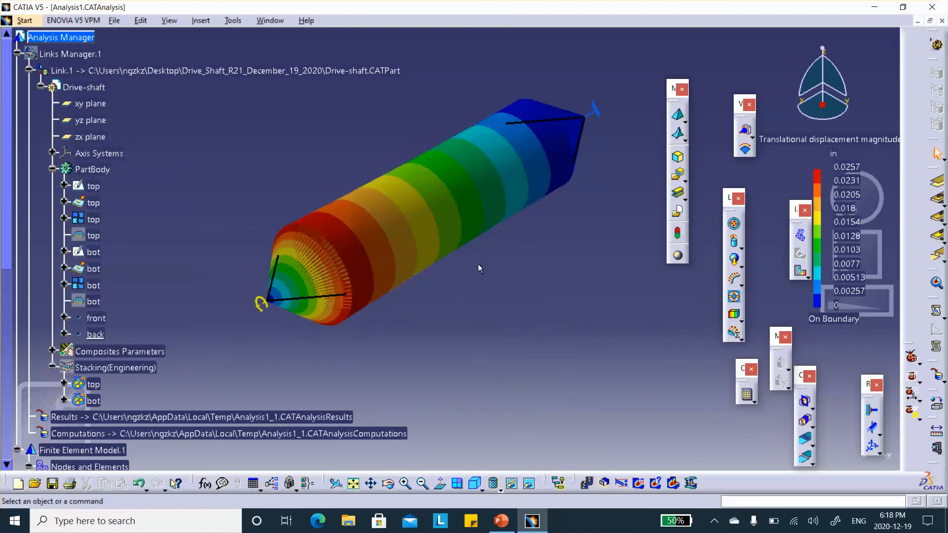
# - Restrict the displacement image to the bot and top groups and play its deformation animation
pyautogui.doubleClick(404, 213)
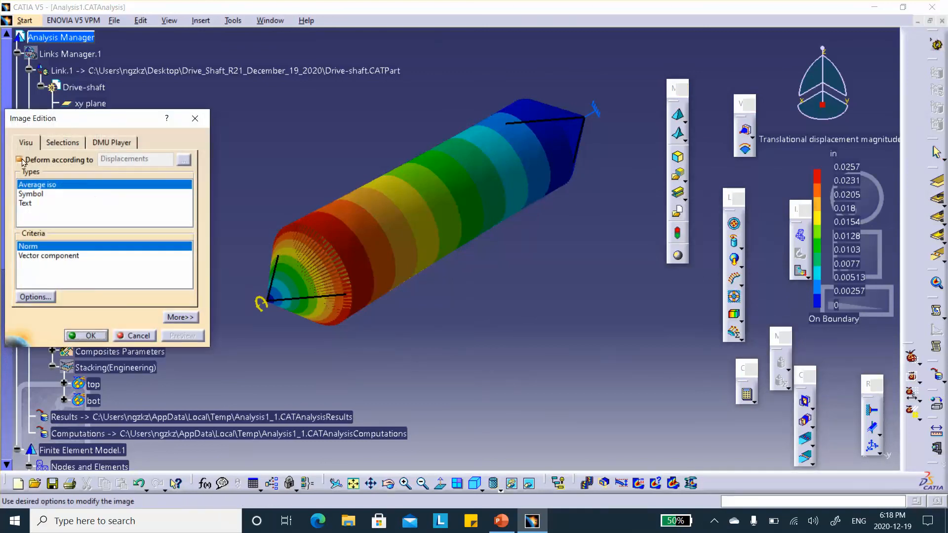
pyautogui.click(61, 143)
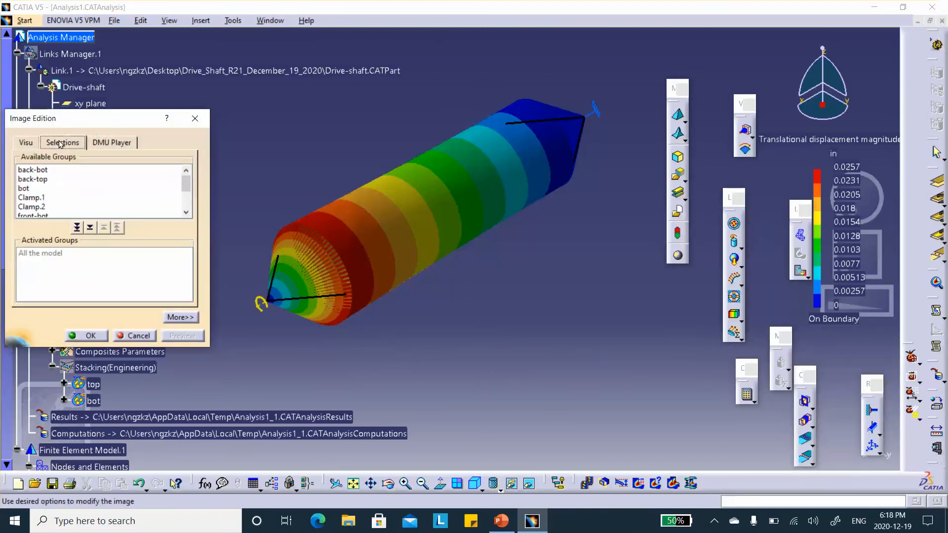
pyautogui.scroll(-2, 186, 184)
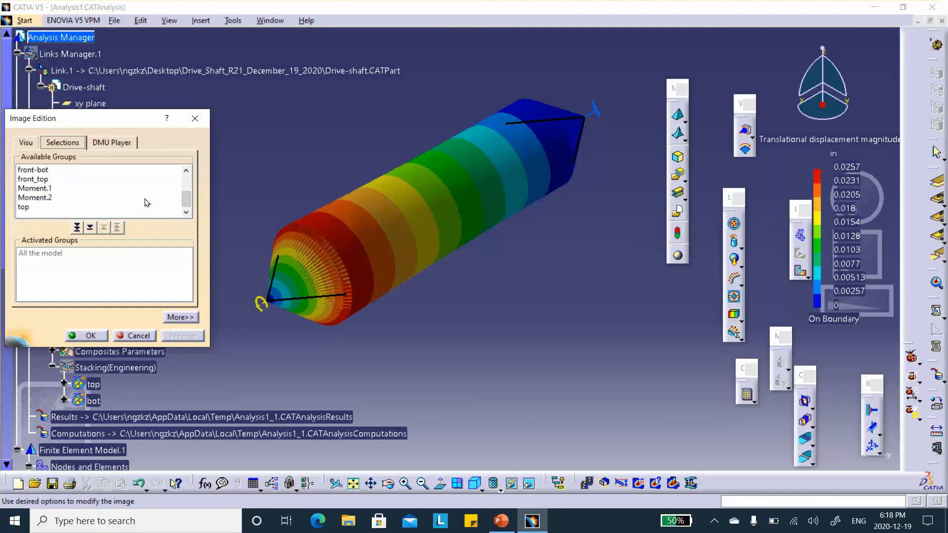
pyautogui.moveTo(183, 197); pyautogui.dragTo(183, 191)
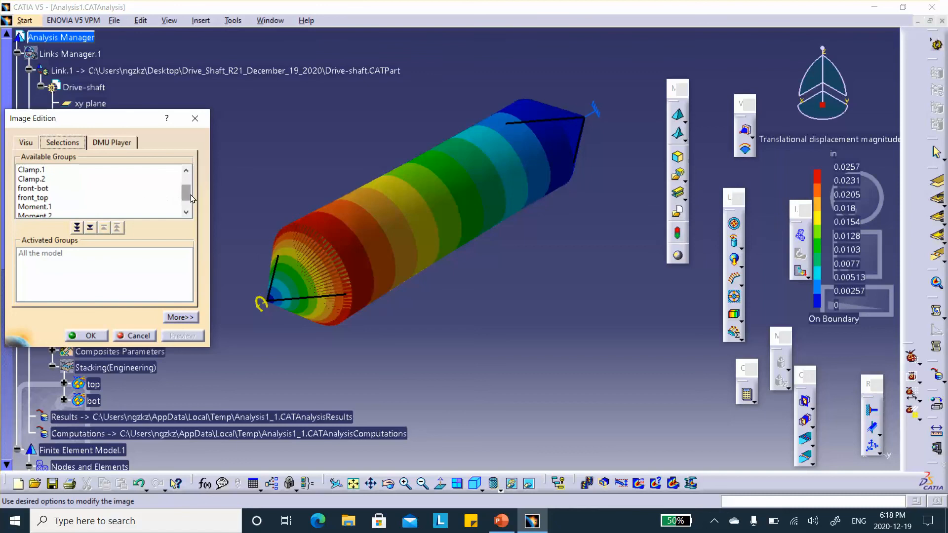
pyautogui.moveTo(187, 195); pyautogui.dragTo(186, 185)
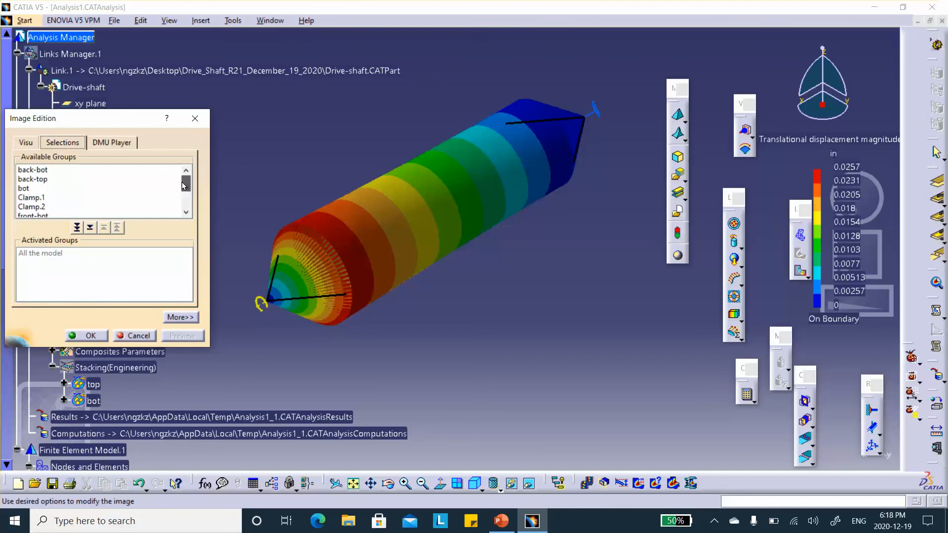
pyautogui.doubleClick(22, 188)
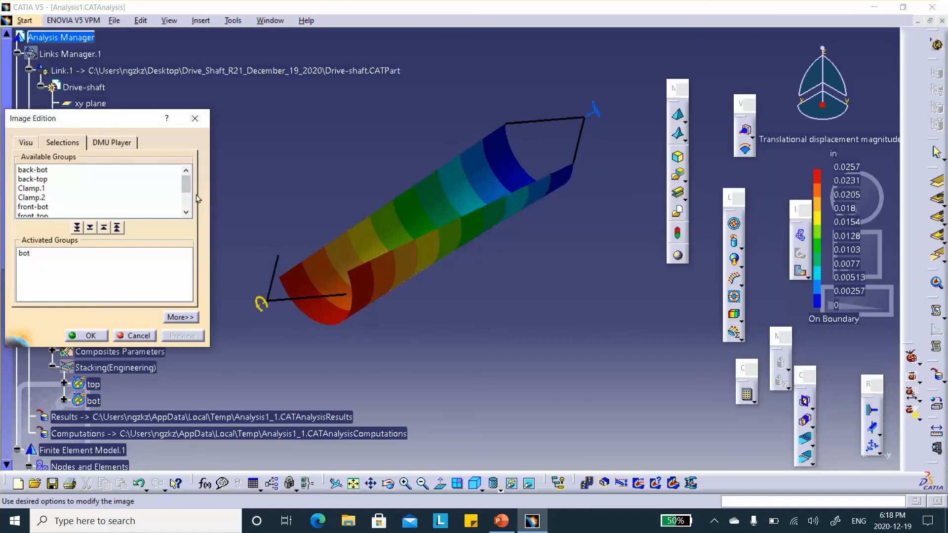
pyautogui.moveTo(184, 188); pyautogui.dragTo(185, 205)
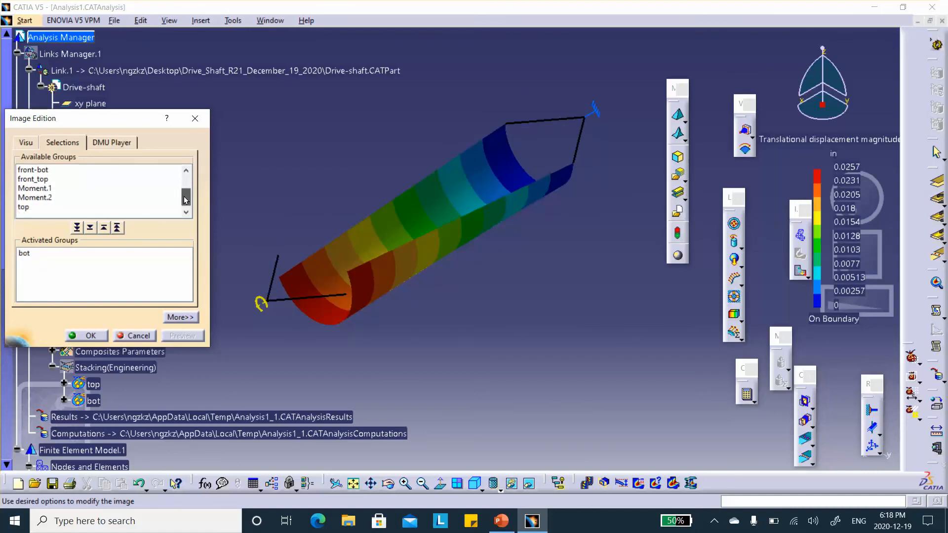
pyautogui.doubleClick(27, 207)
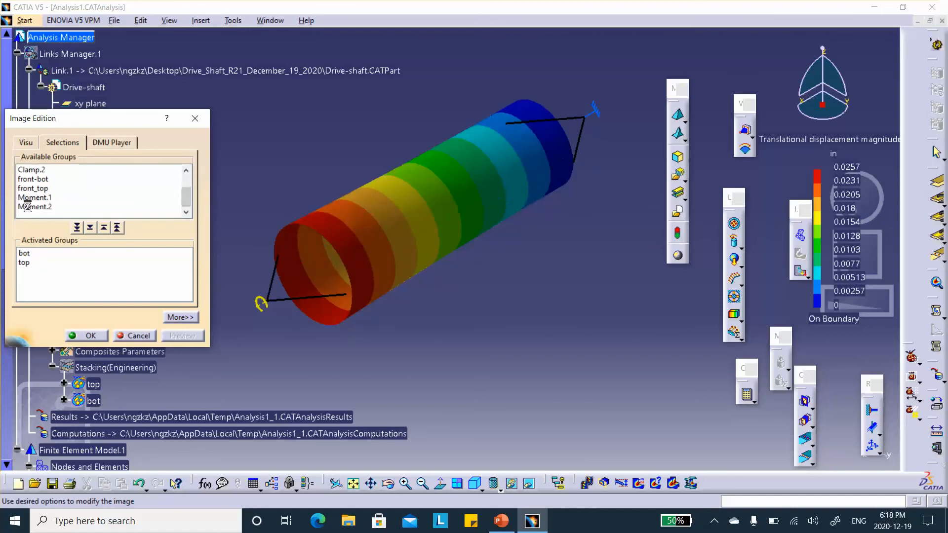
pyautogui.click(100, 337)
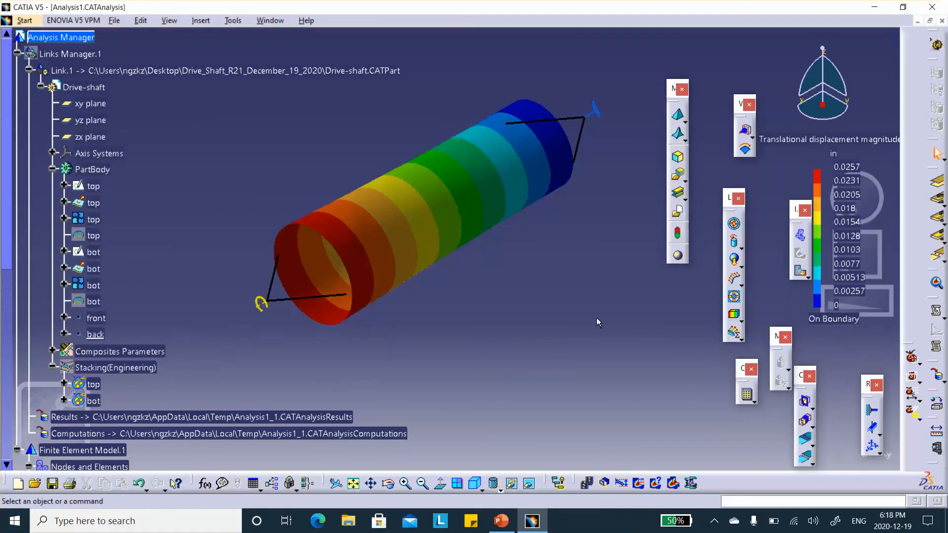
pyautogui.click(587, 482)
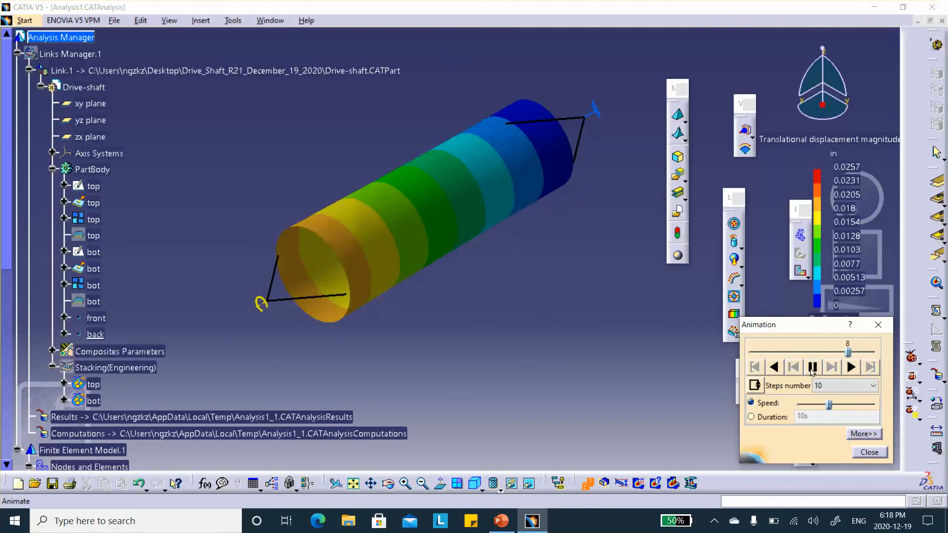
pyautogui.click(879, 453)
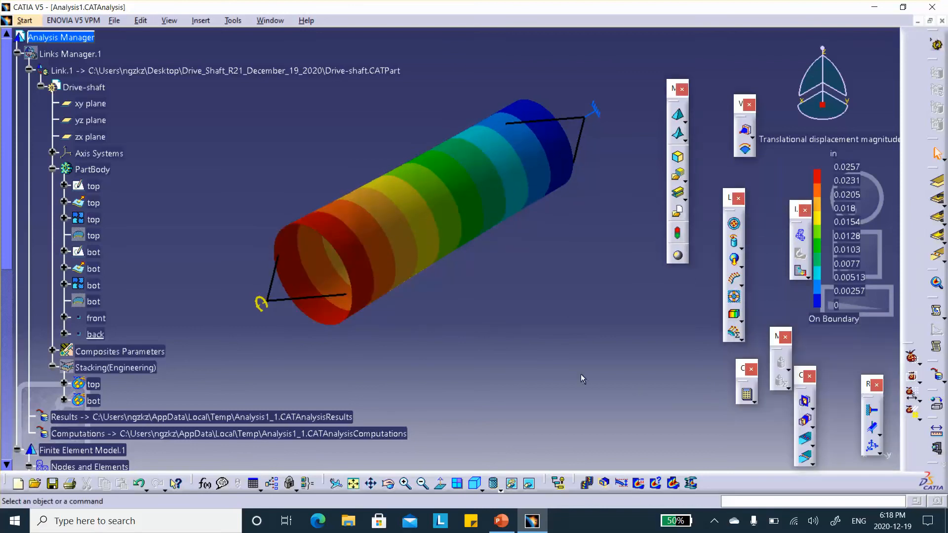
# - Generate the "Stress full tensor component (nodal values)" image for Static Case Solution.1, filtering the available images by the Stress physical type
pyautogui.scroll(-4, 132, 227)
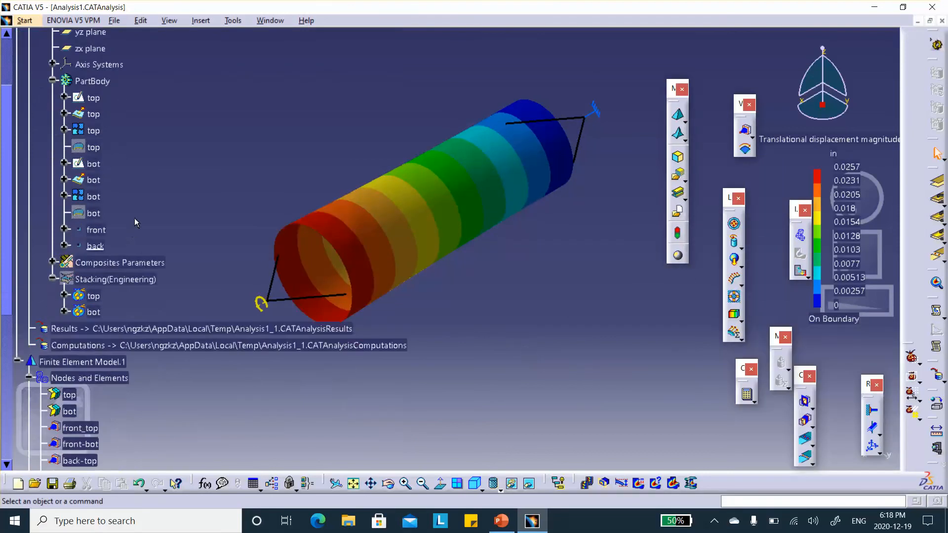
pyautogui.scroll(-2, 136, 207)
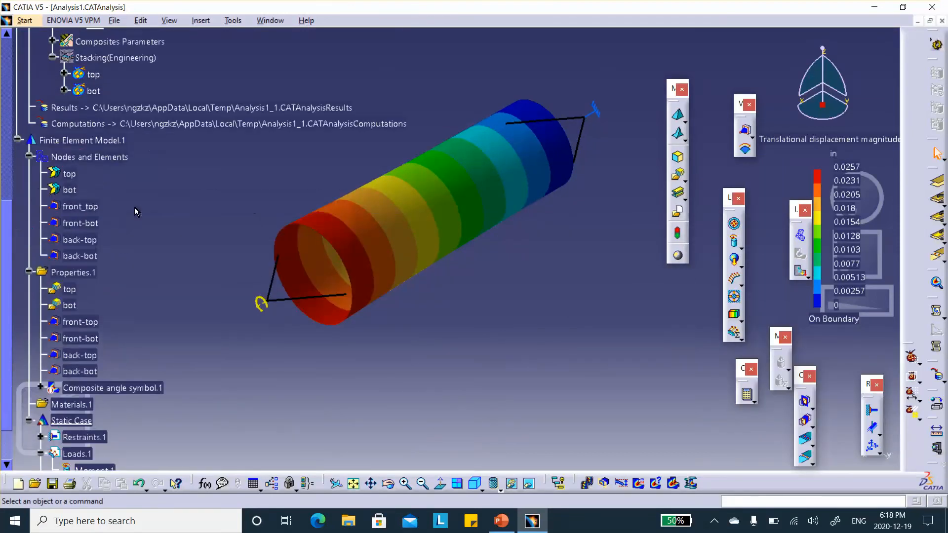
pyautogui.scroll(-1, 167, 196)
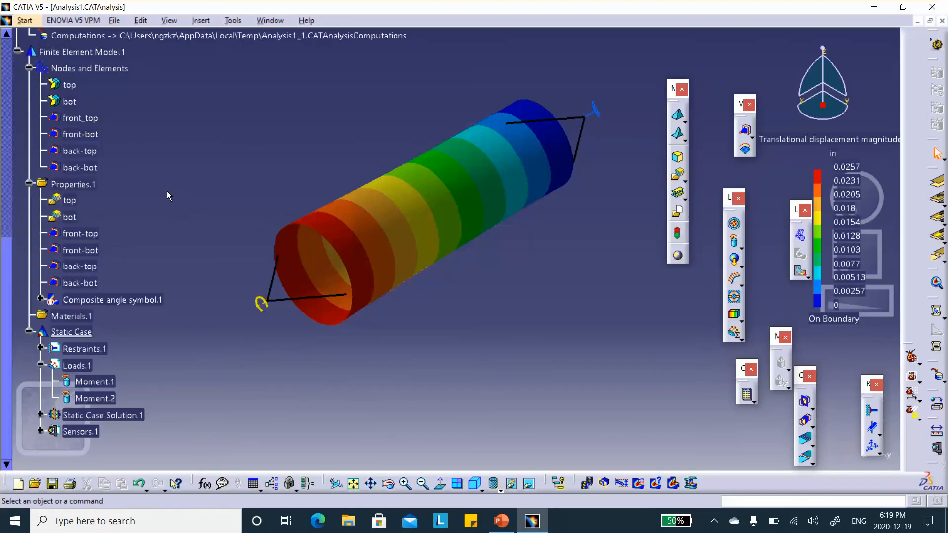
pyautogui.scroll(-1, 169, 213)
pyautogui.scroll(-1, 171, 206)
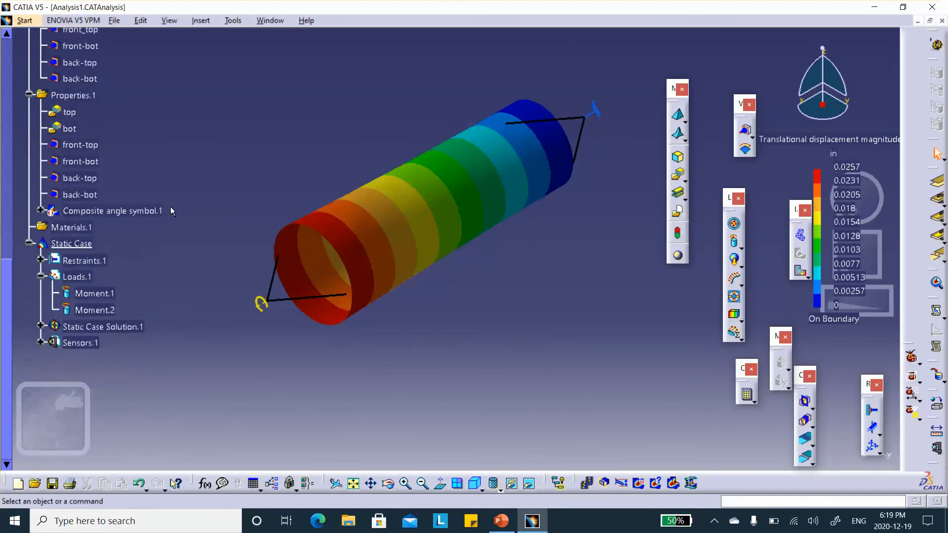
pyautogui.click(43, 326)
pyautogui.scroll(-2, 94, 283)
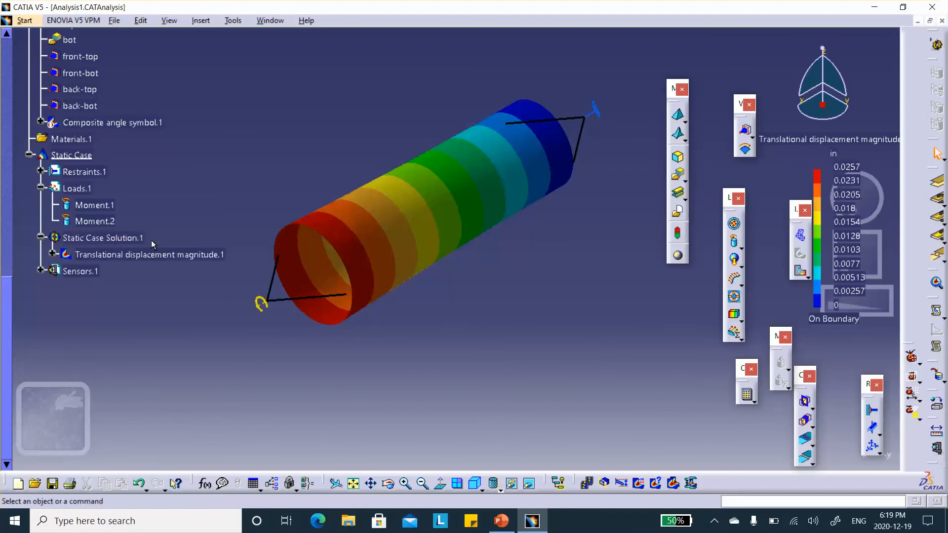
pyautogui.rightClick(127, 239)
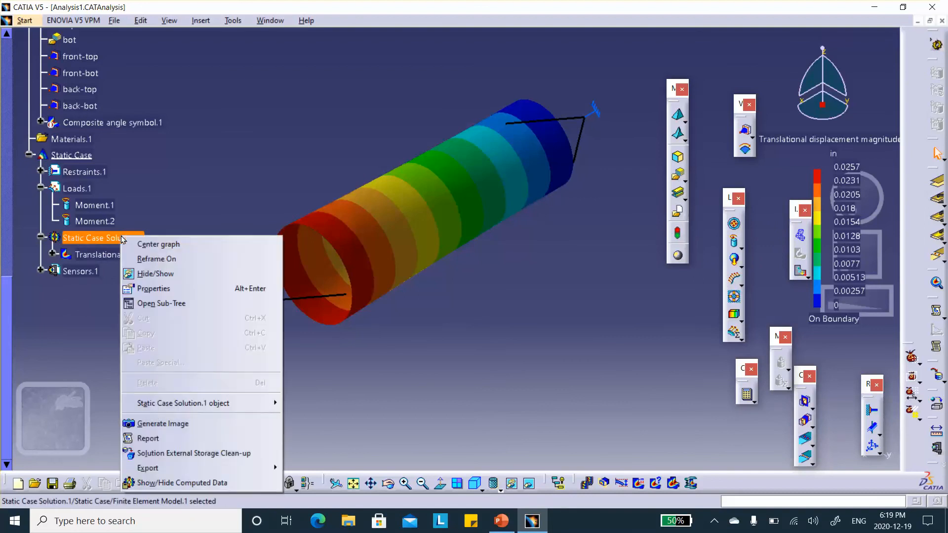
pyautogui.click(162, 425)
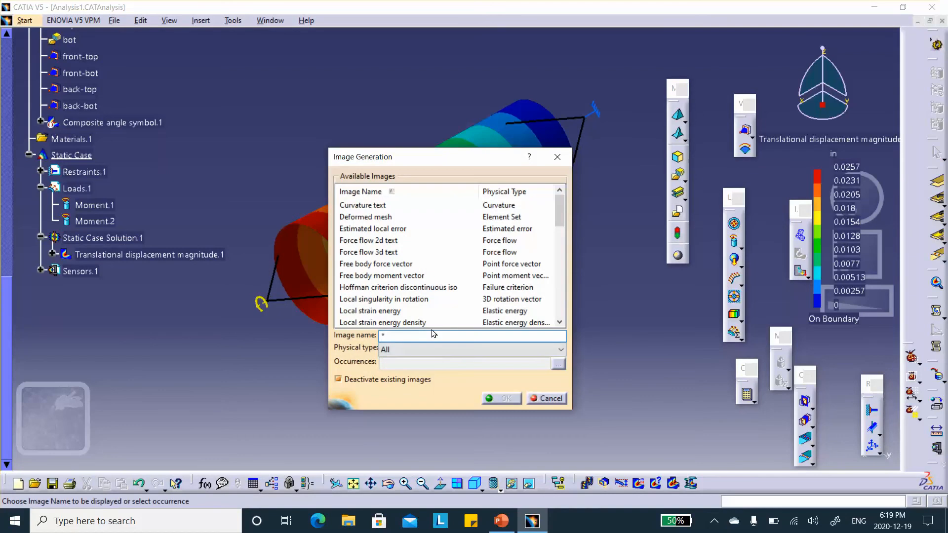
pyautogui.click(413, 351)
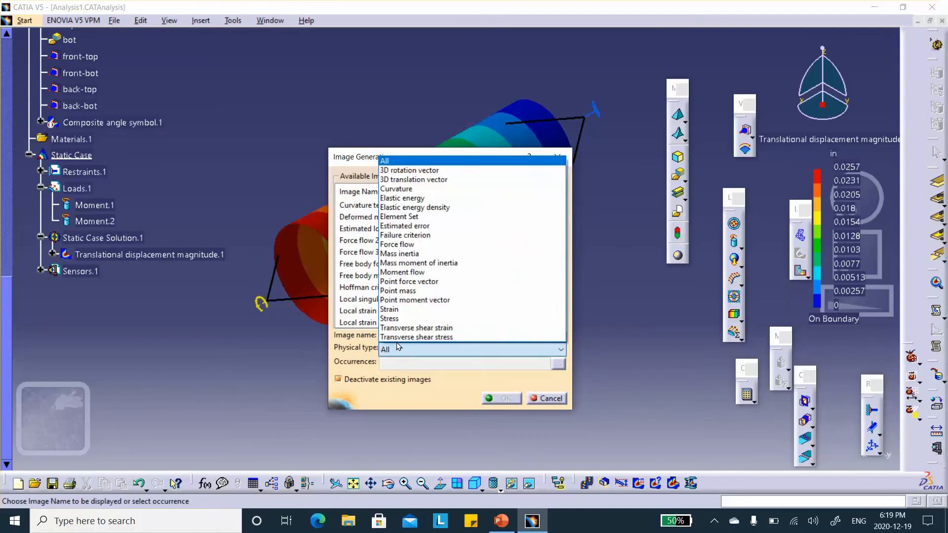
pyautogui.click(398, 322)
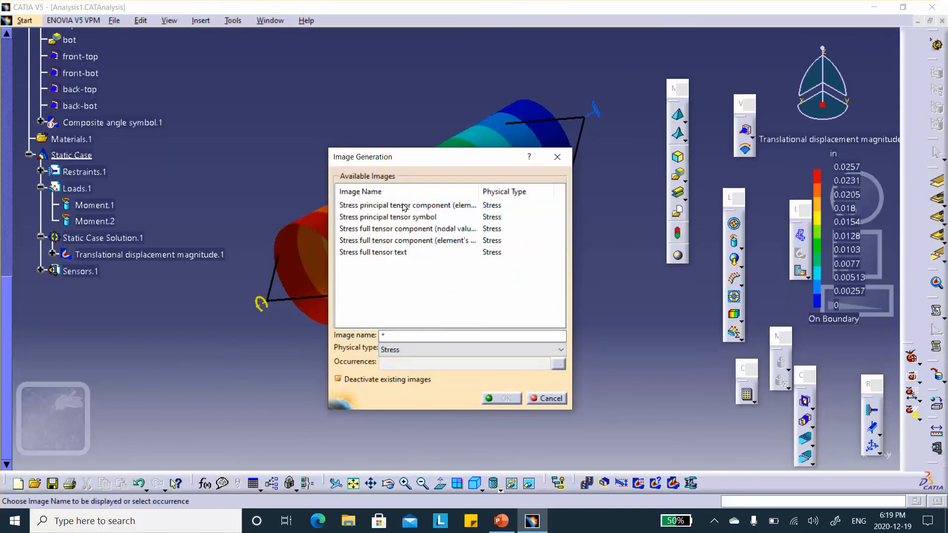
pyautogui.click(401, 231)
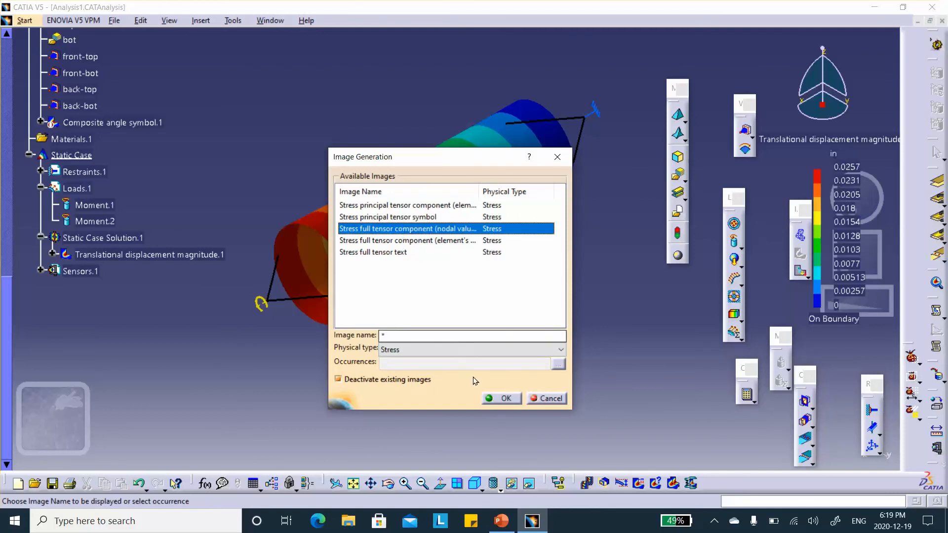
pyautogui.click(497, 398)
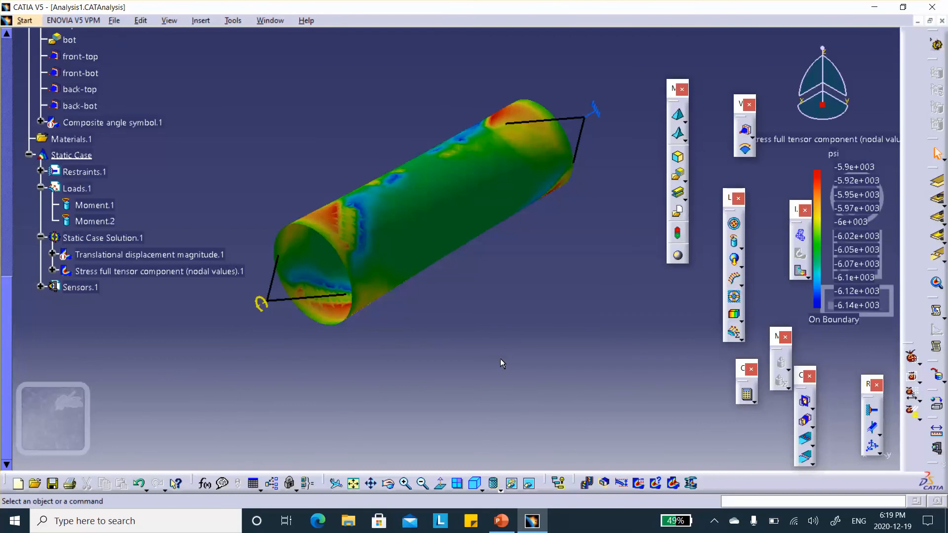
# - Switch the criterion of the stress full tensor component image to Von Mises
pyautogui.click(131, 274)
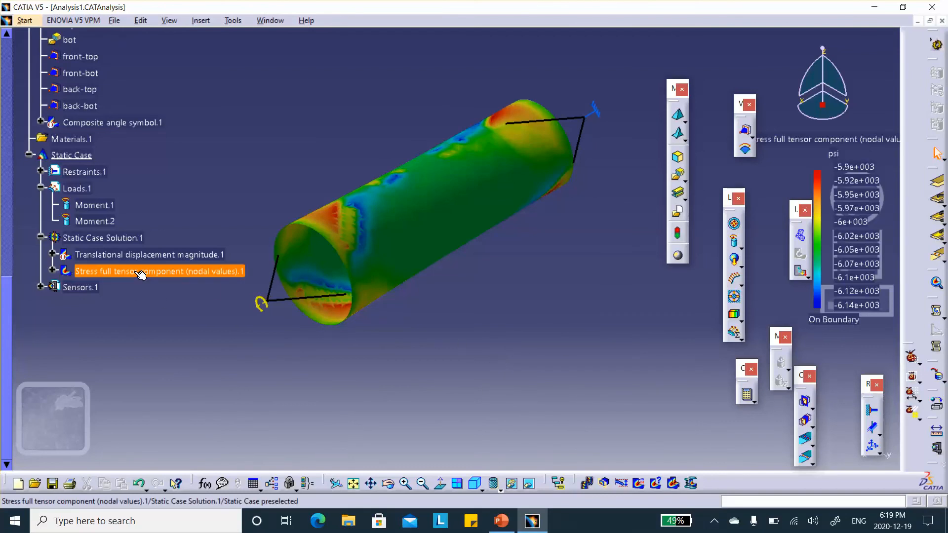
pyautogui.doubleClick(101, 274)
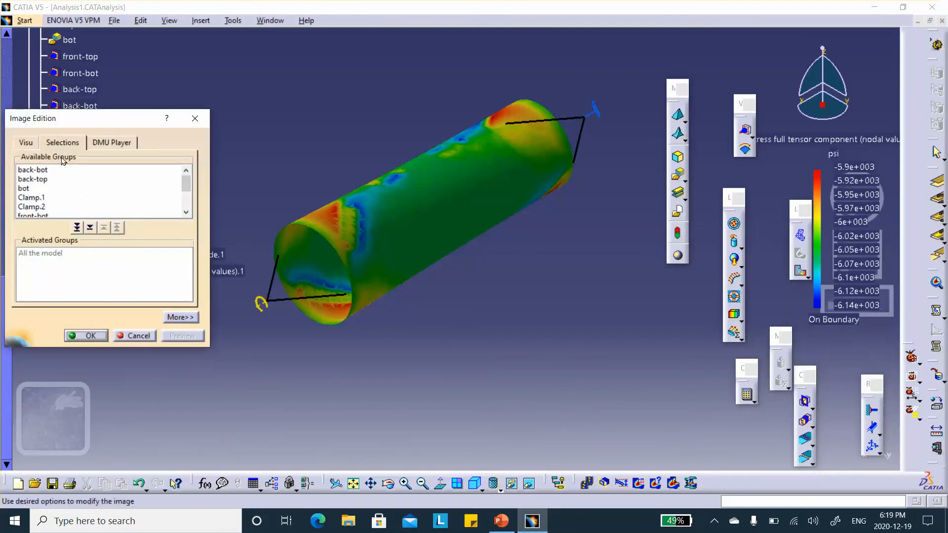
pyautogui.click(26, 143)
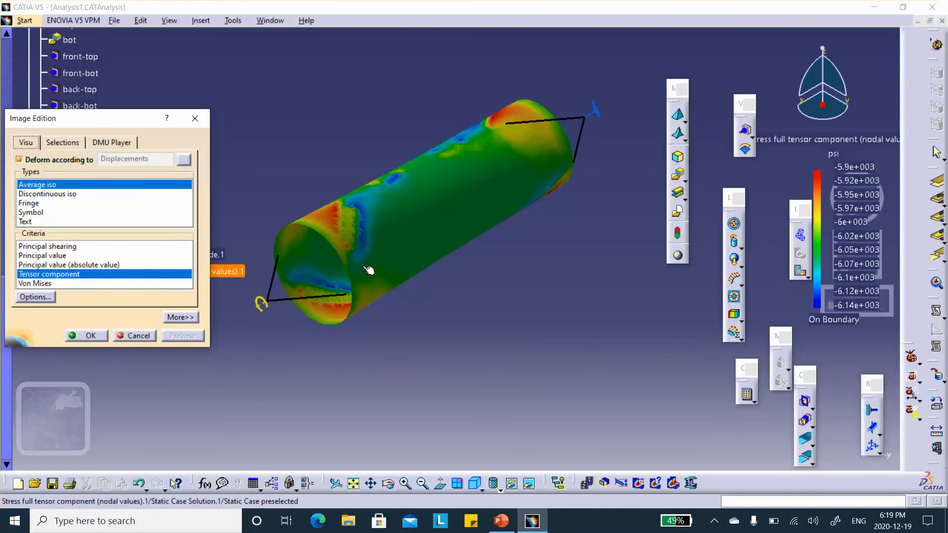
pyautogui.click(47, 283)
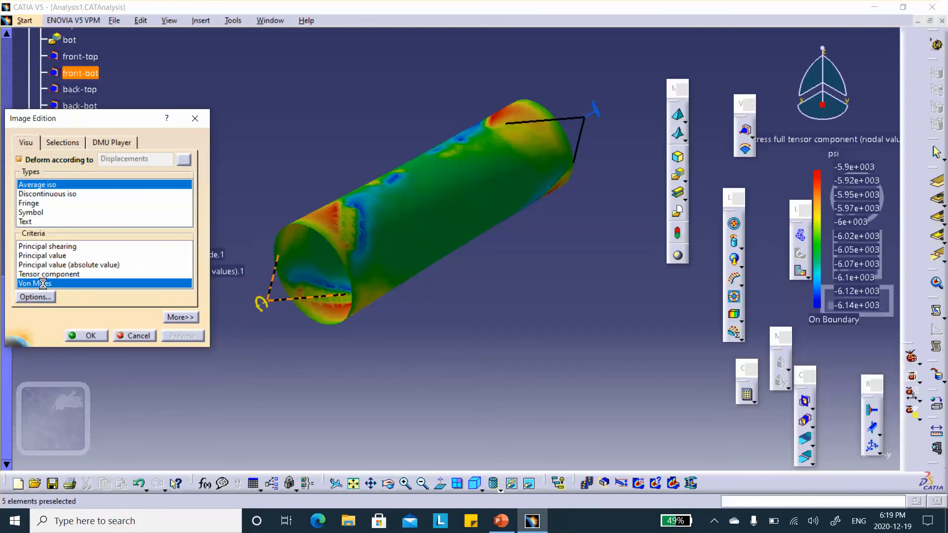
pyautogui.click(94, 336)
pyautogui.moveTo(296, 177); pyautogui.dragTo(301, 93, button='middle')
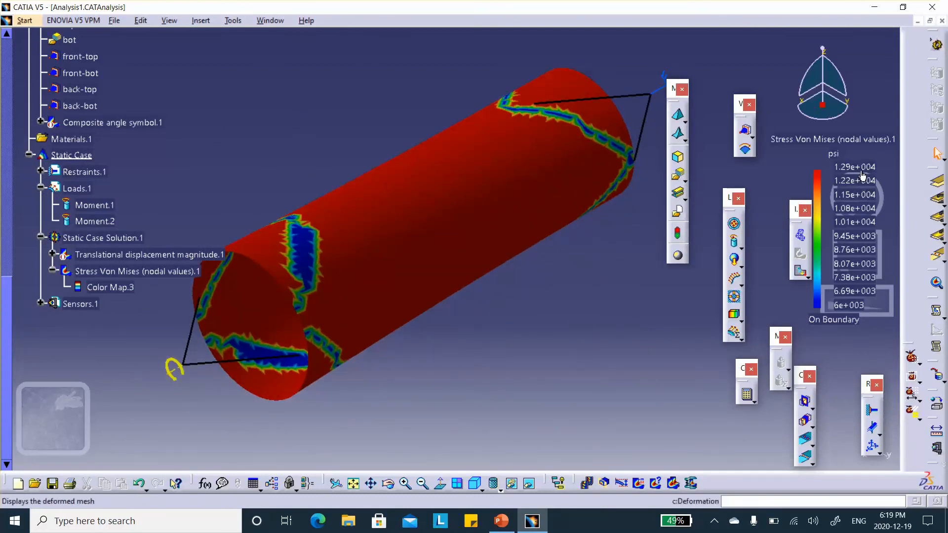
pyautogui.click(677, 212)
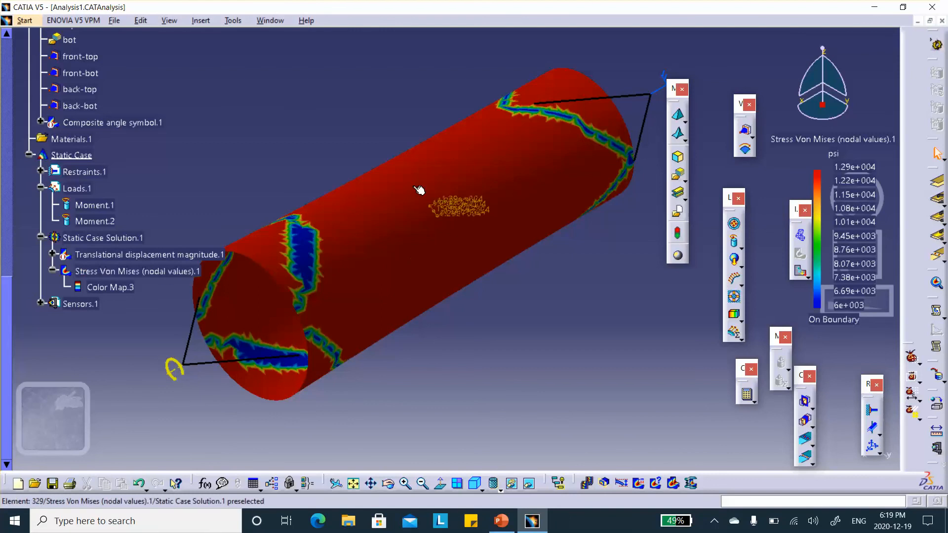
pyautogui.moveTo(547, 339); pyautogui.dragTo(576, 309, button='middle')
# - Change the Von Mises stress image type to Discontinuous iso and examine the stress values near the middle of the shaft
pyautogui.doubleClick(114, 272)
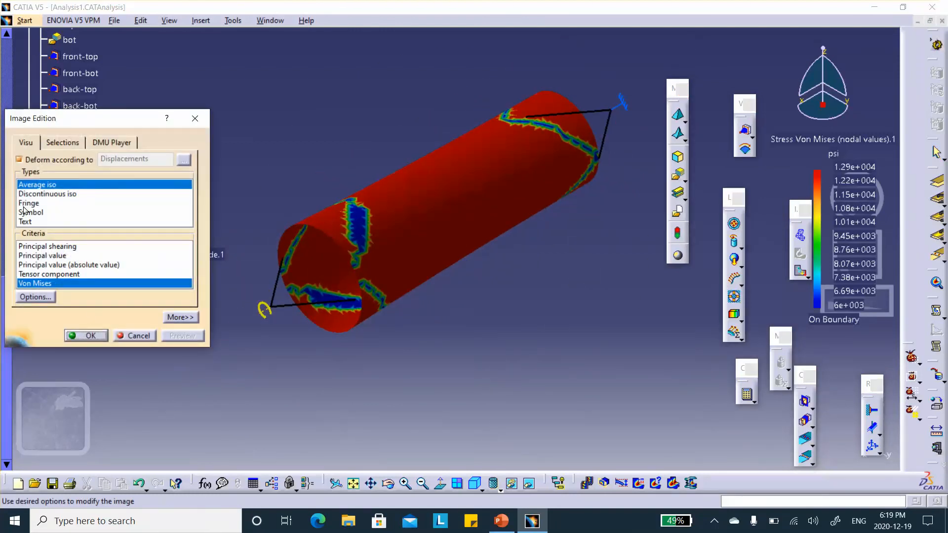
pyautogui.click(67, 194)
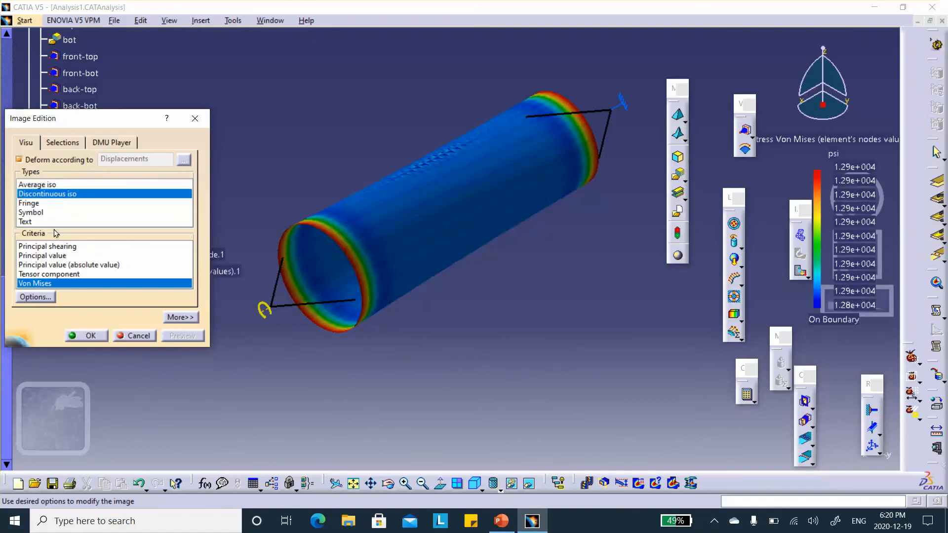
pyautogui.click(44, 185)
pyautogui.click(52, 193)
pyautogui.click(94, 340)
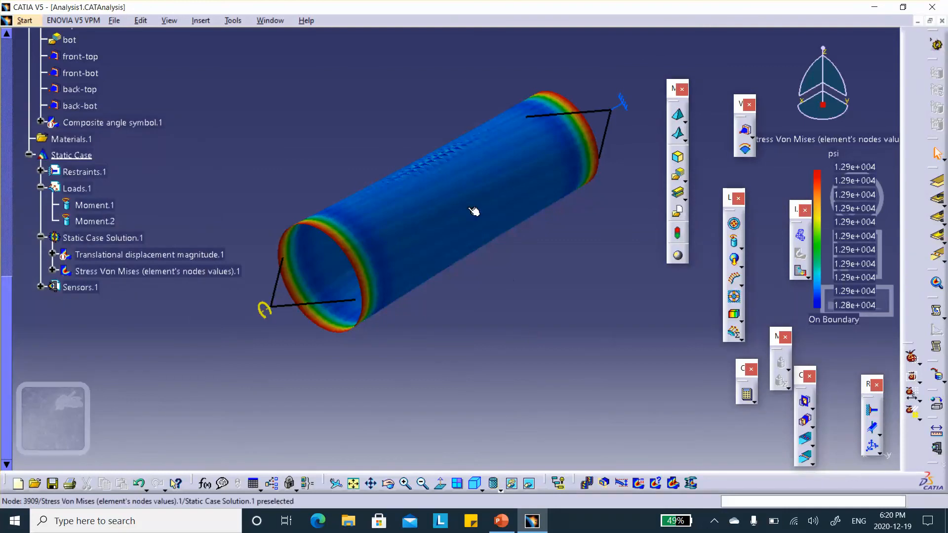
pyautogui.moveTo(466, 197); pyautogui.dragTo(435, 47, button='middle')
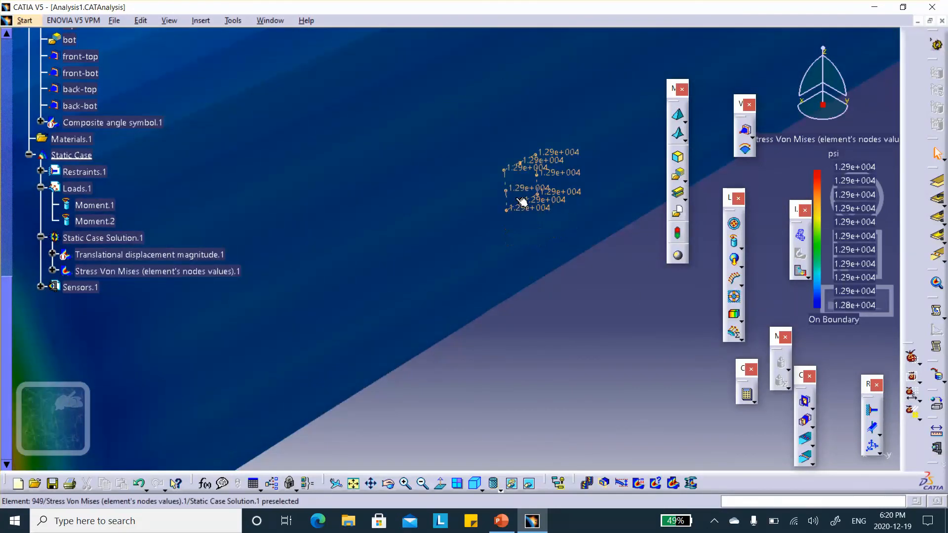
pyautogui.moveTo(498, 181); pyautogui.dragTo(551, 348, button='middle')
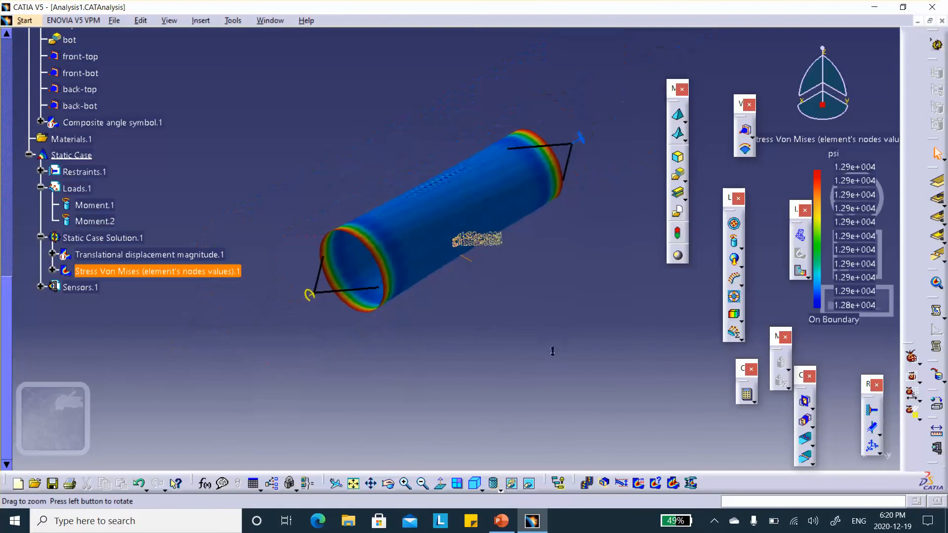
pyautogui.click(543, 343)
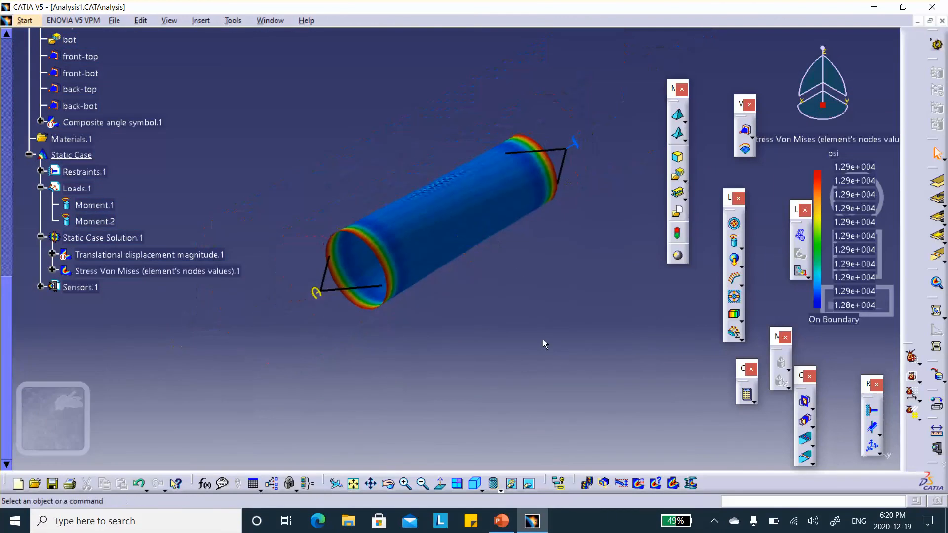
# - Turn off deformation according to displacements for the Von Mises stress image
pyautogui.doubleClick(121, 273)
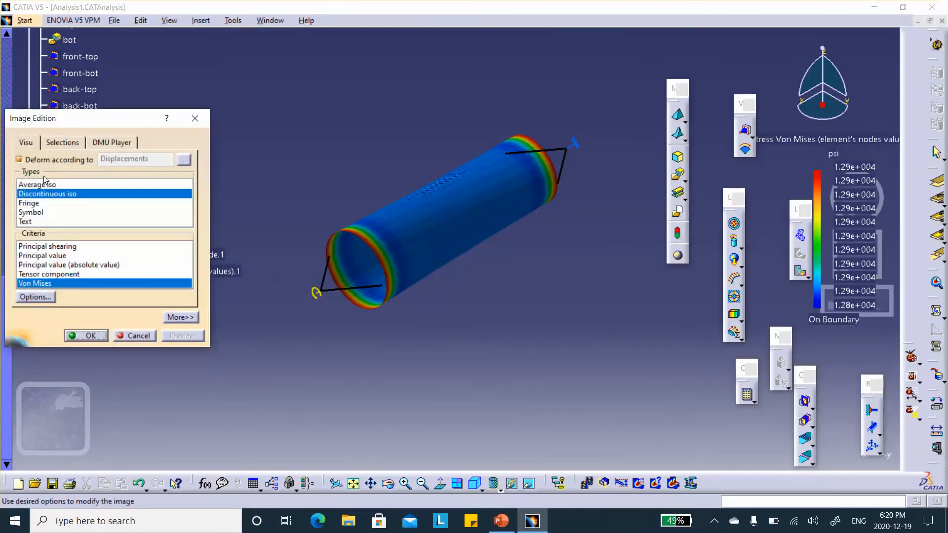
pyautogui.click(20, 160)
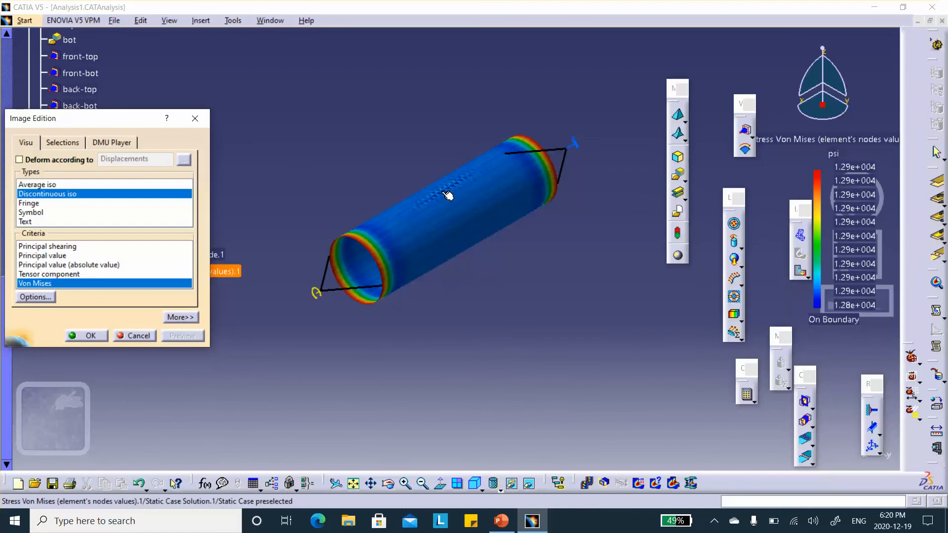
pyautogui.click(98, 338)
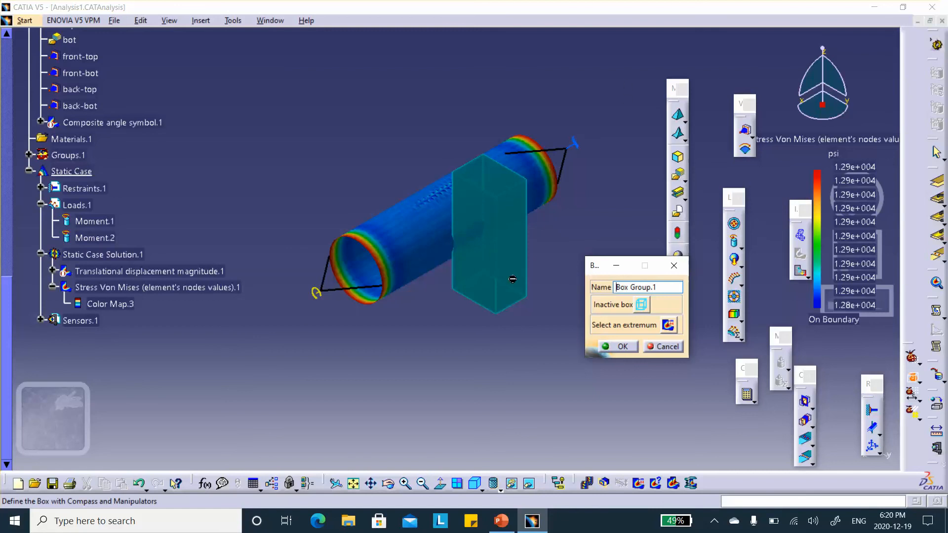
# - Create a box group enclosing a ring of elements around the shaft's mid-length and hide its box
pyautogui.click(641, 305)
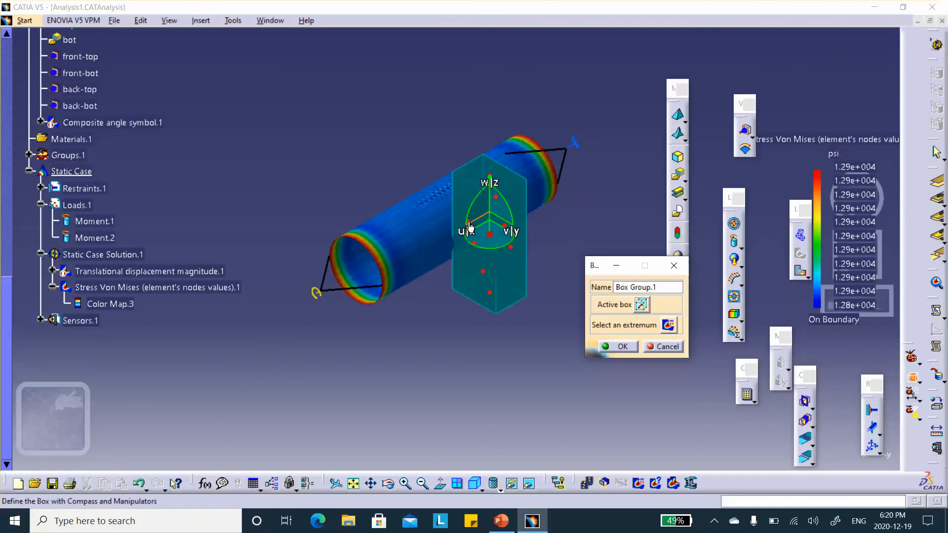
pyautogui.moveTo(470, 227); pyautogui.dragTo(356, 183)
pyautogui.click(617, 347)
pyautogui.moveTo(581, 291); pyautogui.dragTo(422, 250, button='middle')
pyautogui.moveTo(542, 297); pyautogui.dragTo(454, 329, button='middle')
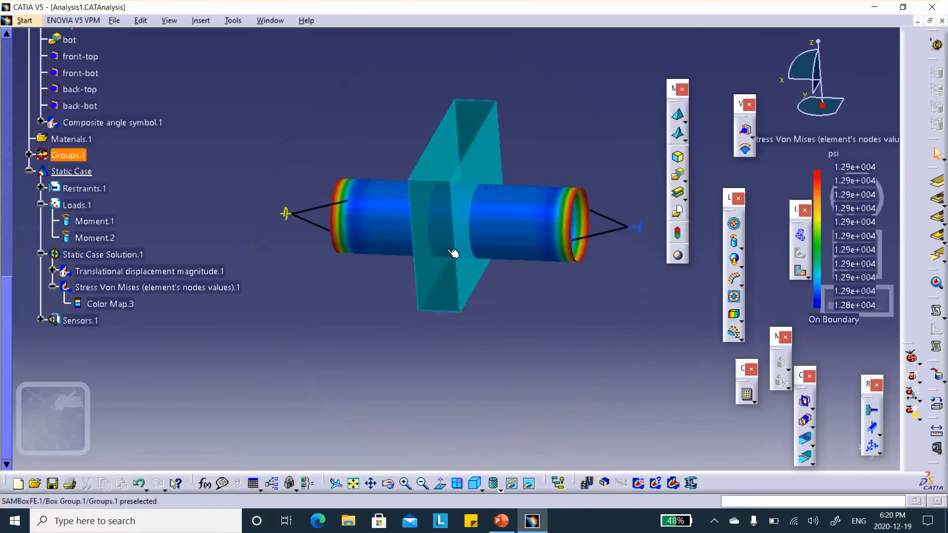
pyautogui.doubleClick(508, 230)
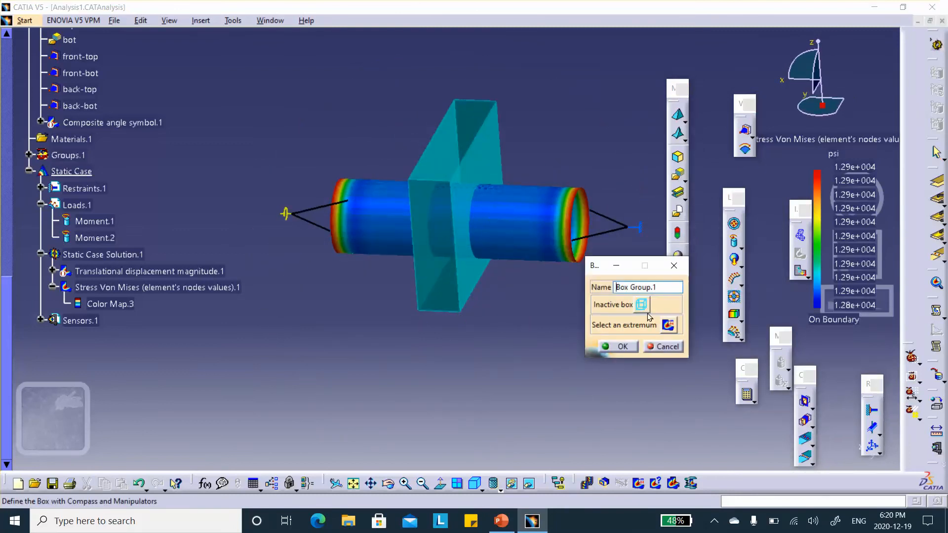
pyautogui.click(664, 346)
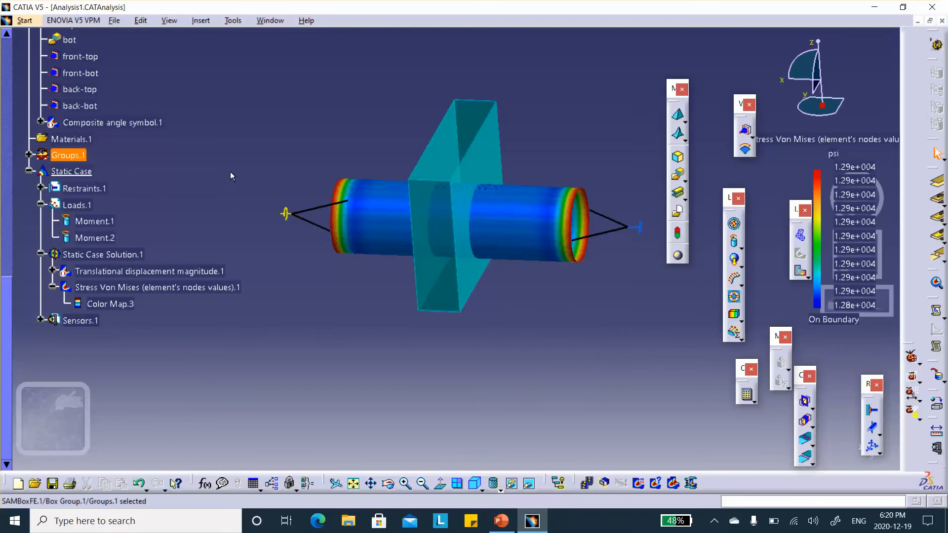
pyautogui.rightClick(463, 128)
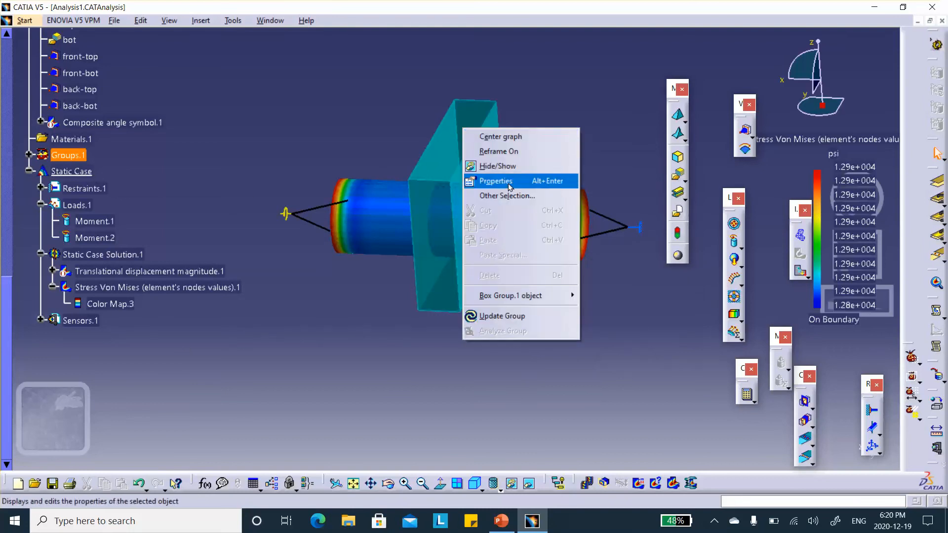
pyautogui.click(499, 168)
# - Restrict the Von Mises stress image to Box Group.1 and examine the stress on the isolated ring
pyautogui.doubleClick(124, 287)
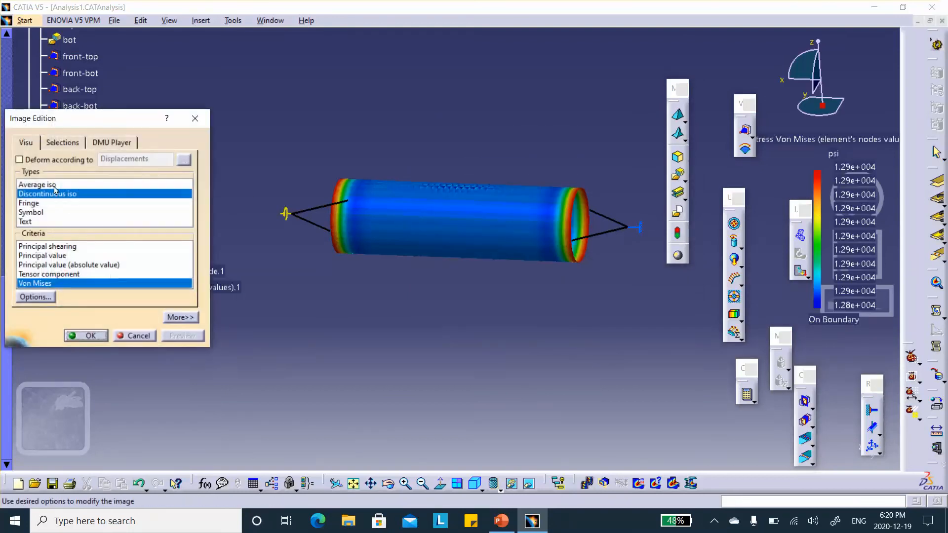
pyautogui.click(56, 144)
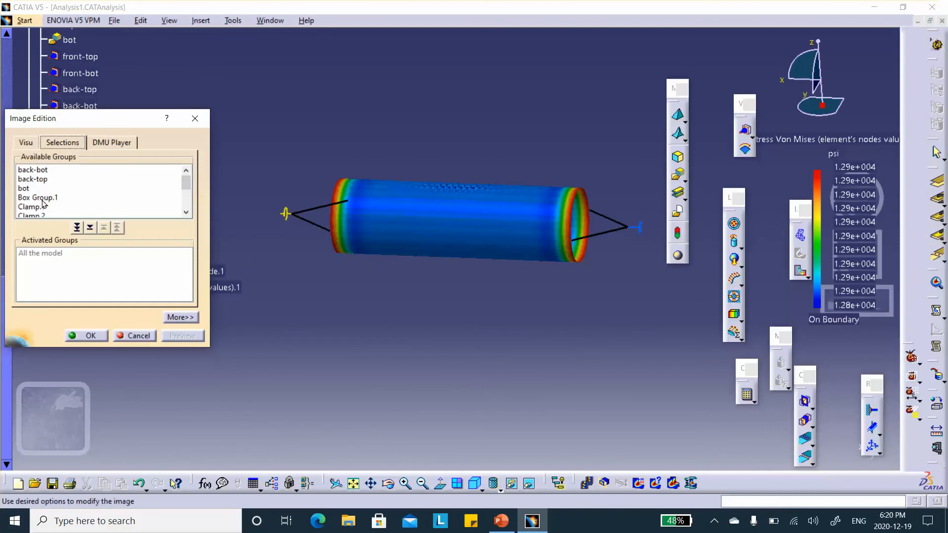
pyautogui.doubleClick(37, 198)
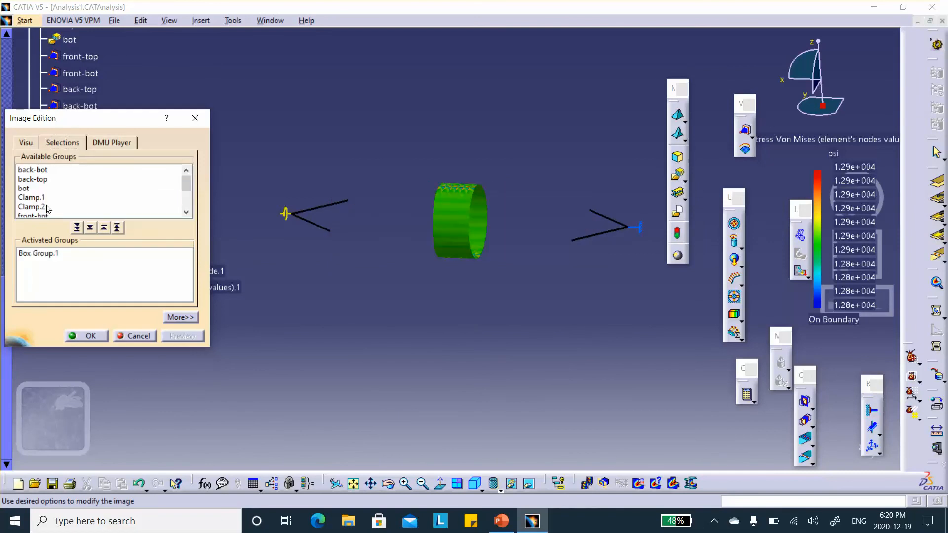
pyautogui.click(86, 336)
pyautogui.moveTo(379, 330); pyautogui.dragTo(372, 271, button='middle')
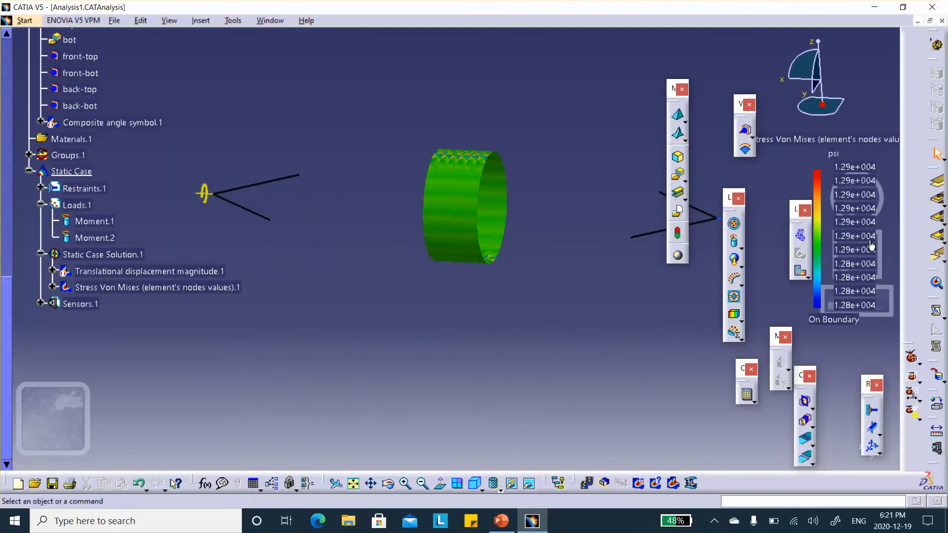
pyautogui.moveTo(464, 186); pyautogui.dragTo(436, 73, button='middle')
pyautogui.moveTo(428, 128); pyautogui.dragTo(468, 299, button='middle')
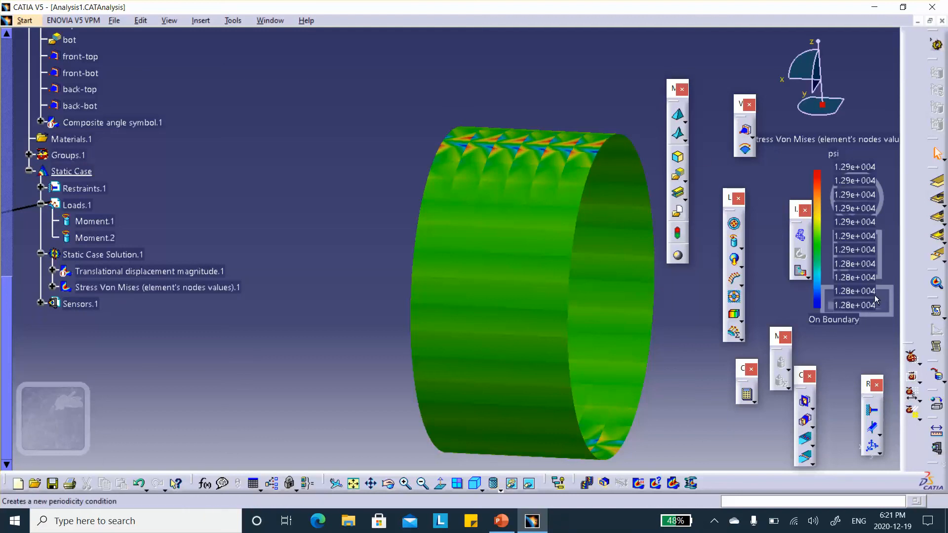
# - Switch to PowerPoint, review the pure shear resultant slide and the ply stress slide for the 75000 in-lbf torque, and return to CATIA
pyautogui.click(501, 521)
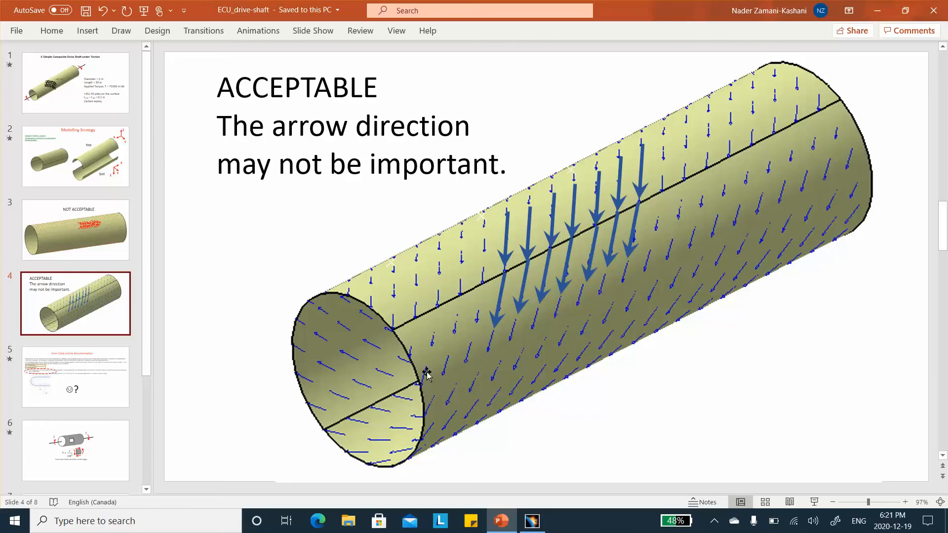
pyautogui.click(58, 447)
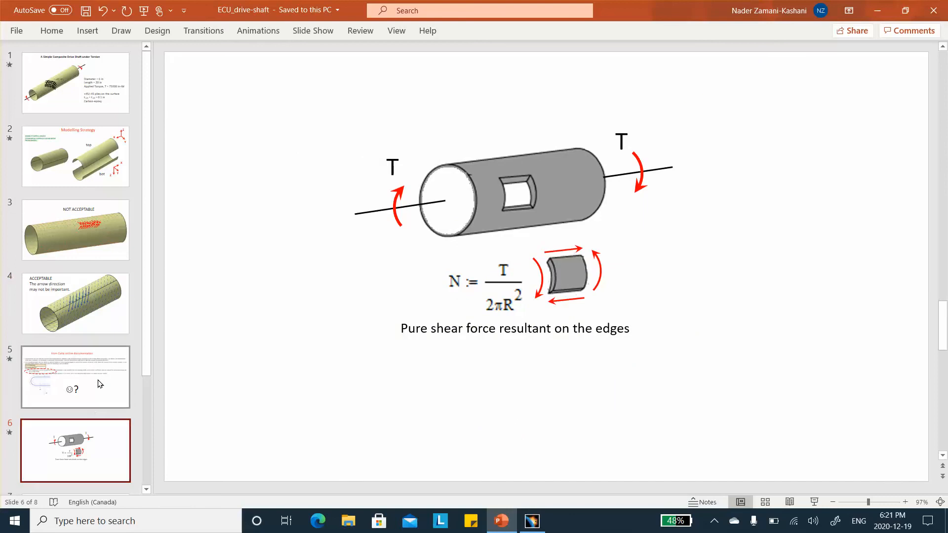
pyautogui.click(100, 459)
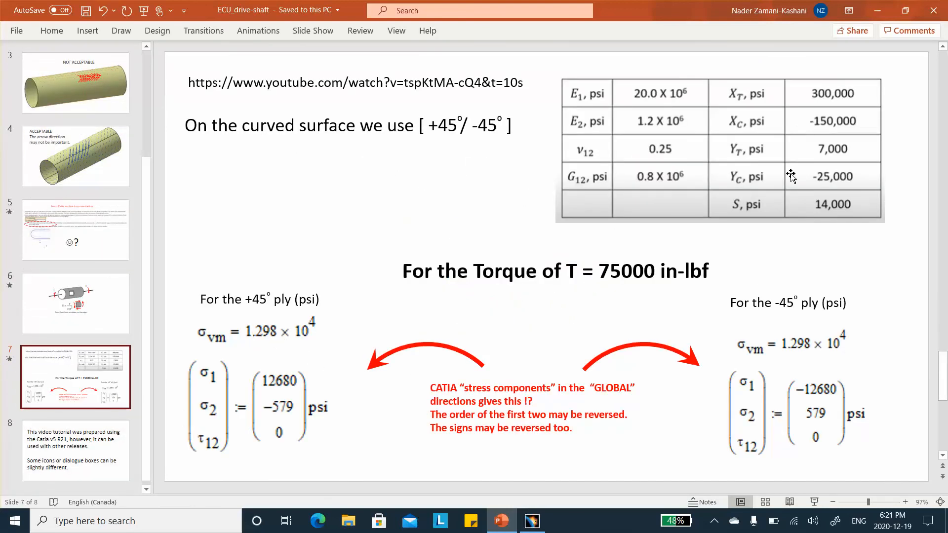
pyautogui.click(861, 21)
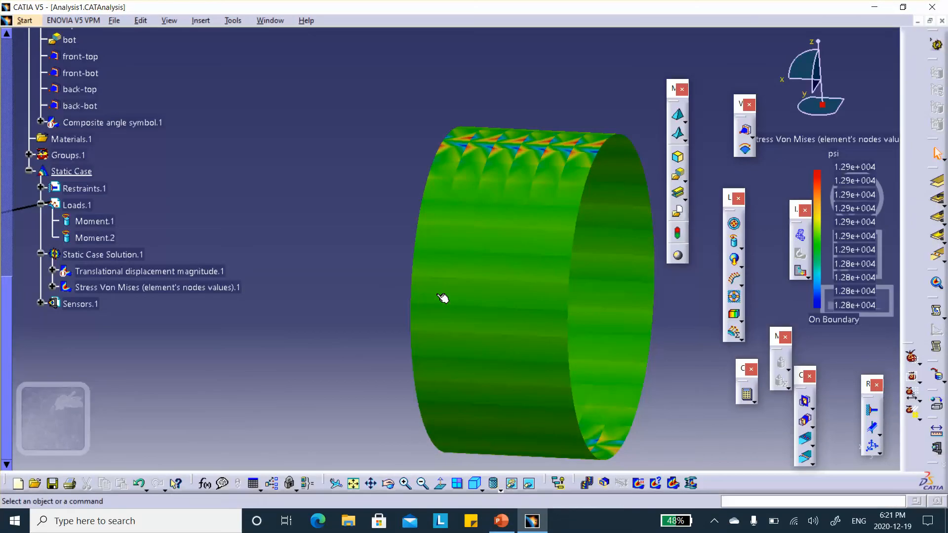
# - Set the Von Mises stress image's lamina filter to 2 and check the reference ply stresses on the PowerPoint slide
pyautogui.doubleClick(211, 289)
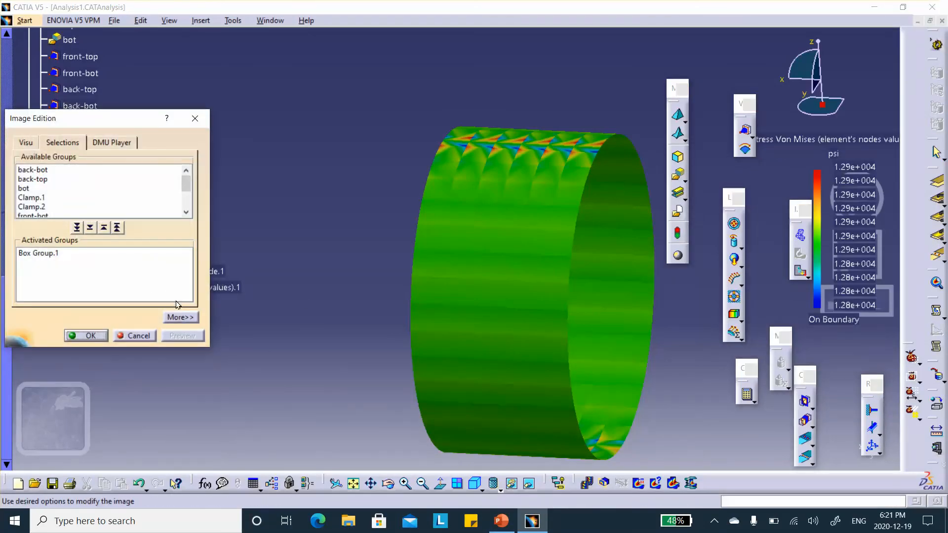
pyautogui.click(180, 317)
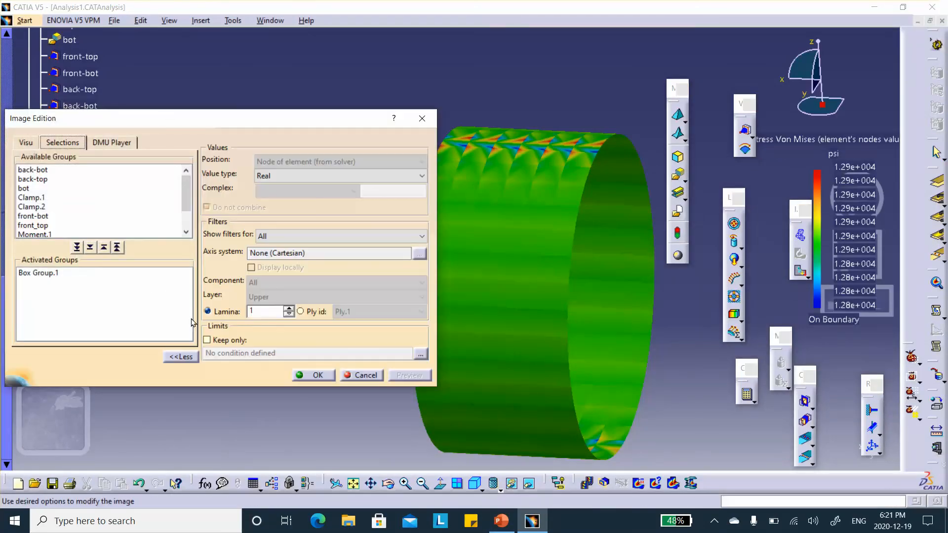
pyautogui.click(289, 309)
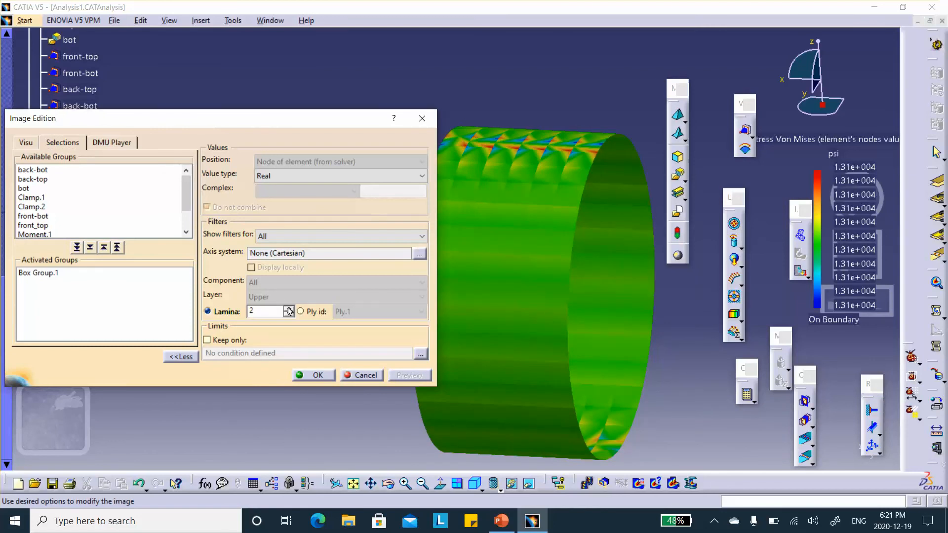
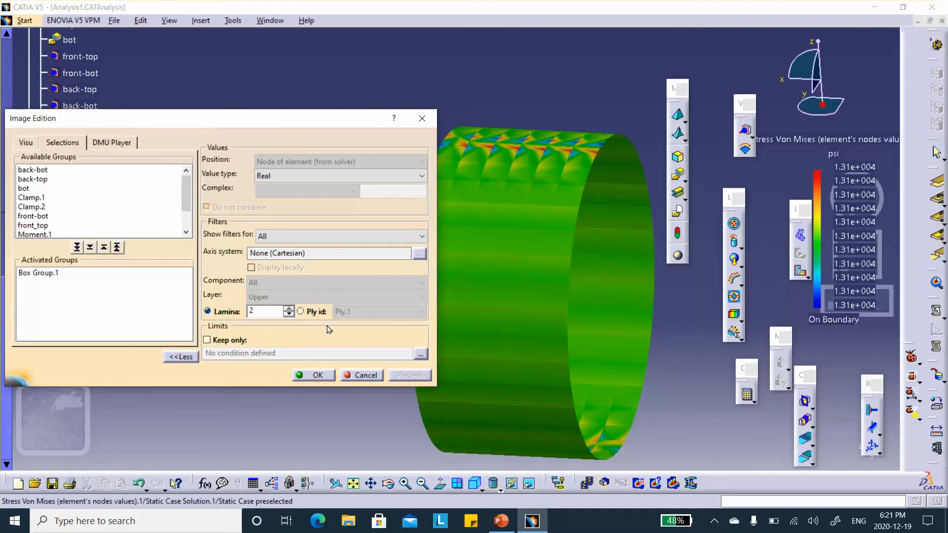
pyautogui.click(501, 521)
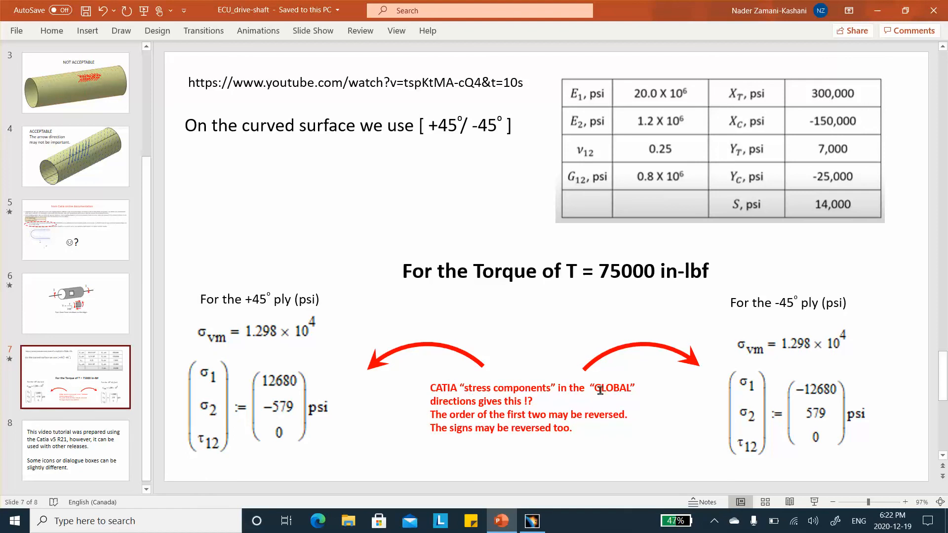
pyautogui.click(877, 11)
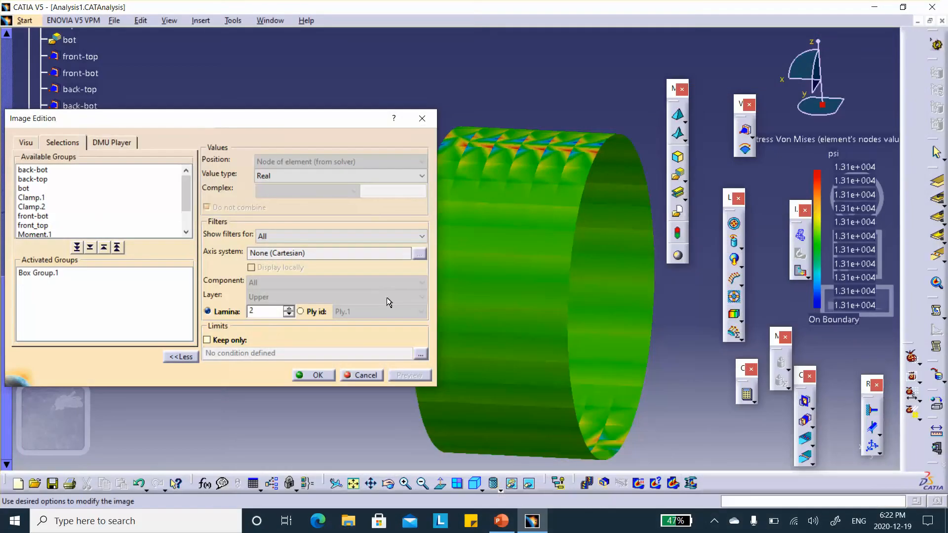
# - Accept the Von Mises image settings and generate the Stress full tensor component (nodal values) image from the static case solution
pyautogui.click(307, 375)
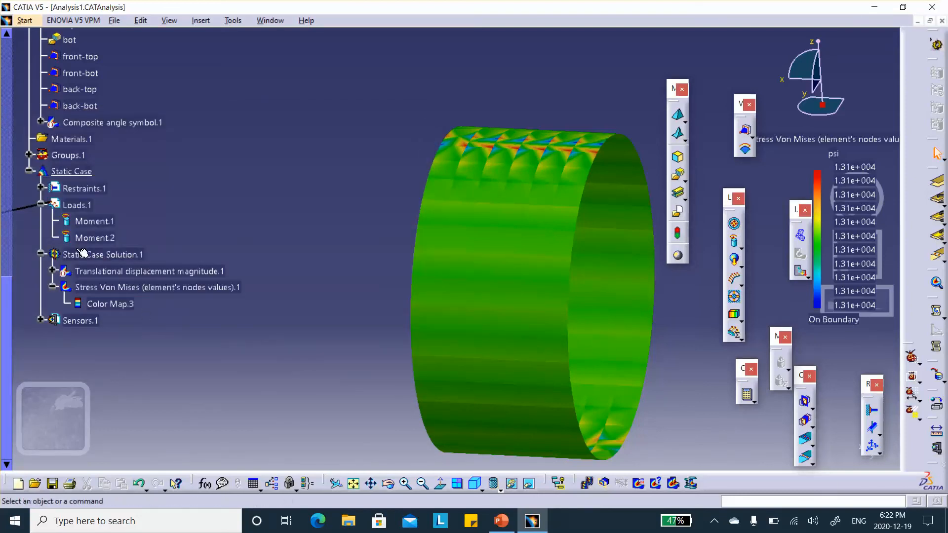
pyautogui.rightClick(104, 255)
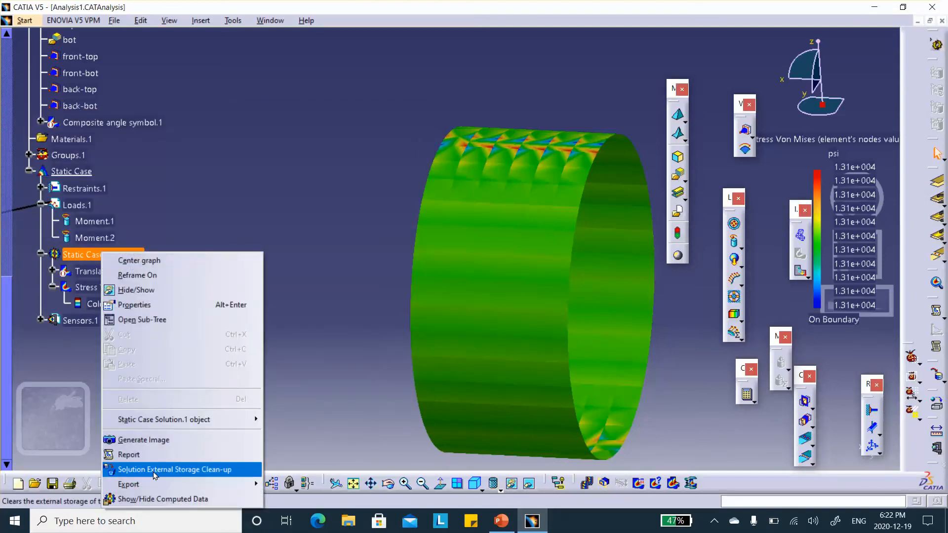
pyautogui.click(232, 171)
pyautogui.rightClick(130, 255)
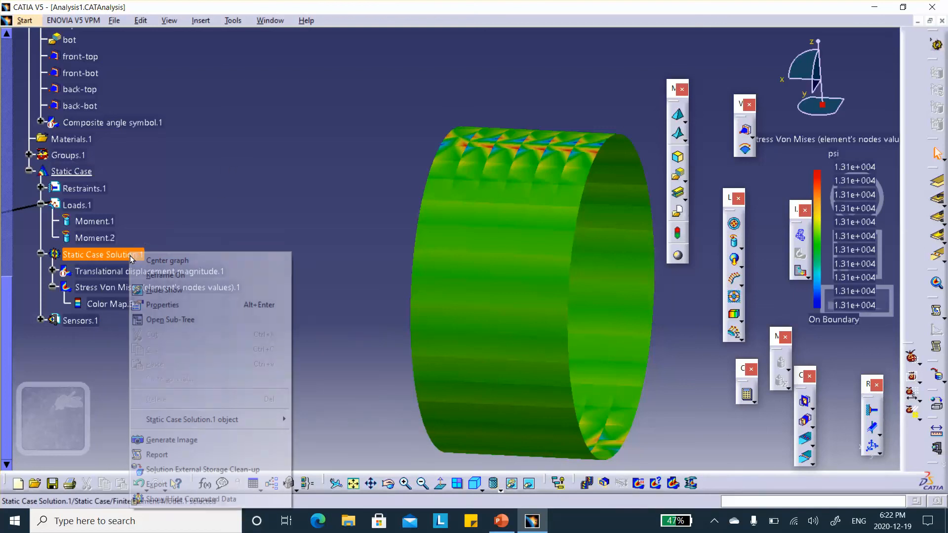
pyautogui.click(159, 441)
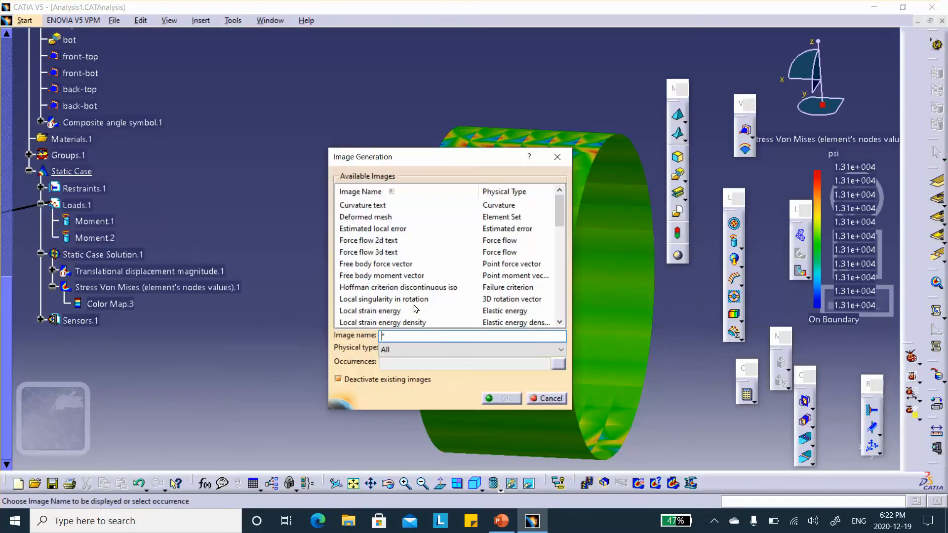
pyautogui.click(425, 349)
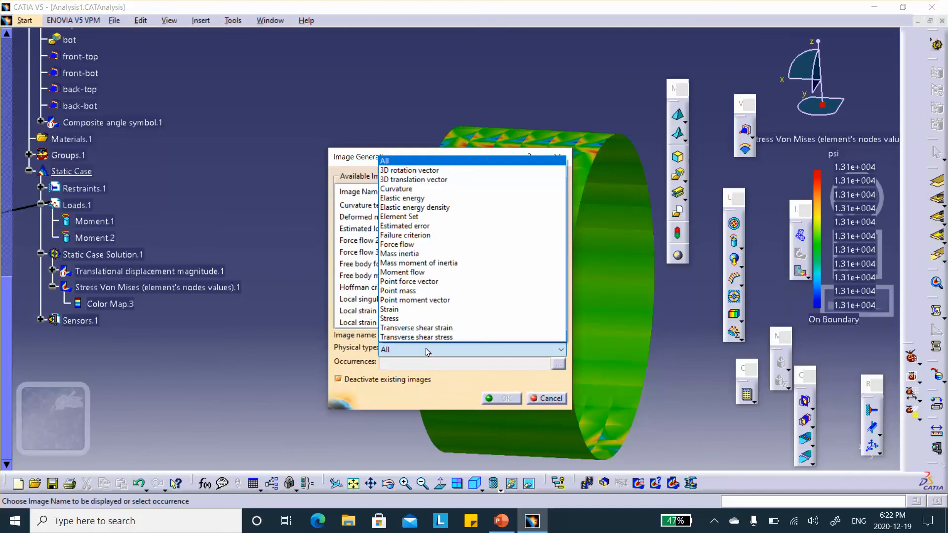
pyautogui.click(406, 319)
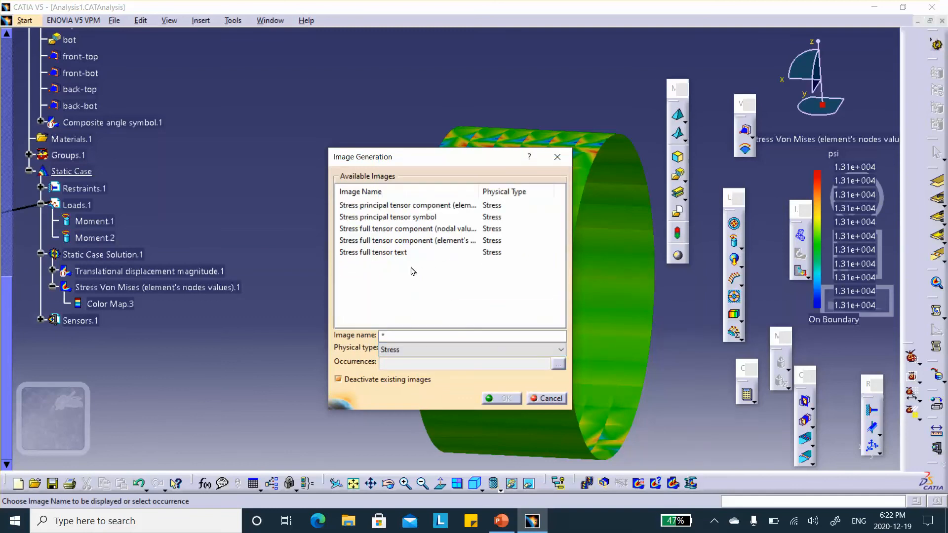
pyautogui.click(409, 231)
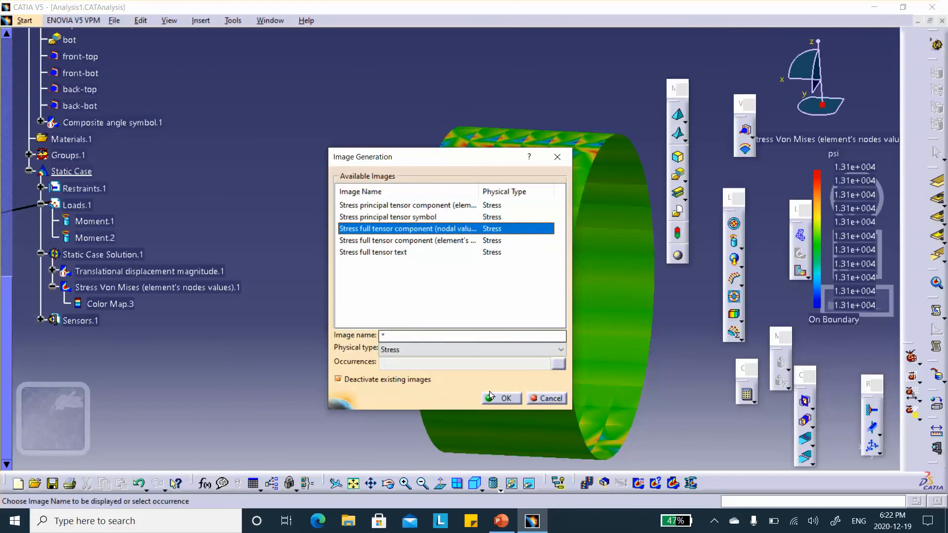
pyautogui.click(509, 399)
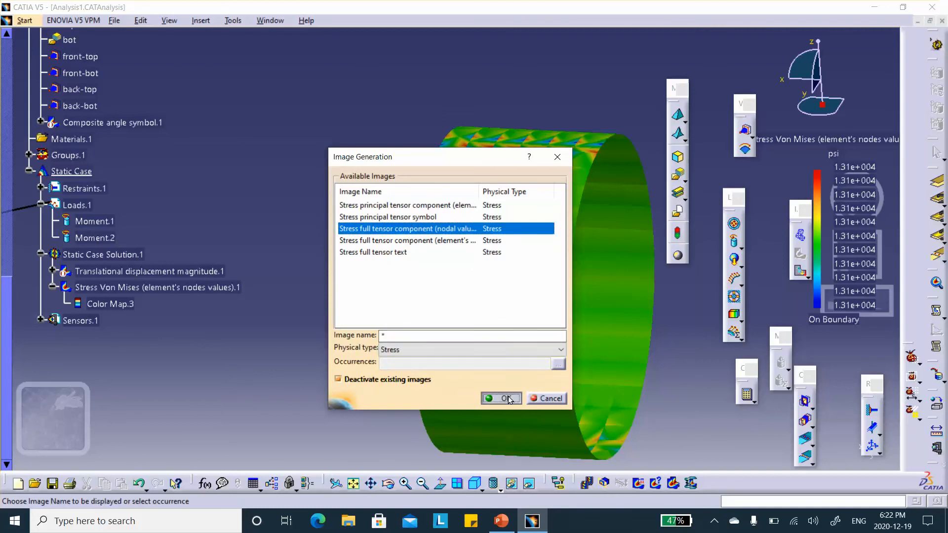
pyautogui.moveTo(449, 275); pyautogui.dragTo(463, 363, button='middle')
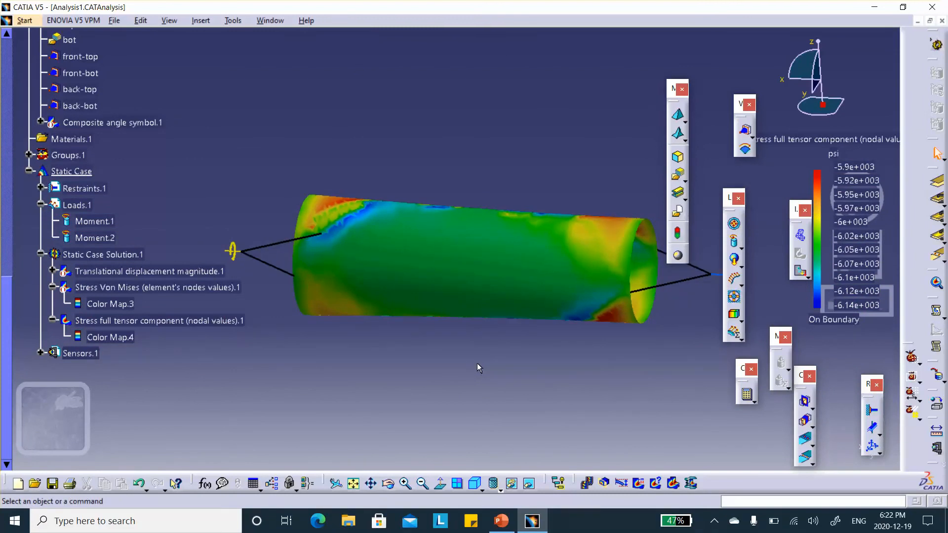
# - Restrict the stress full tensor component image to Box Group.1
pyautogui.doubleClick(158, 322)
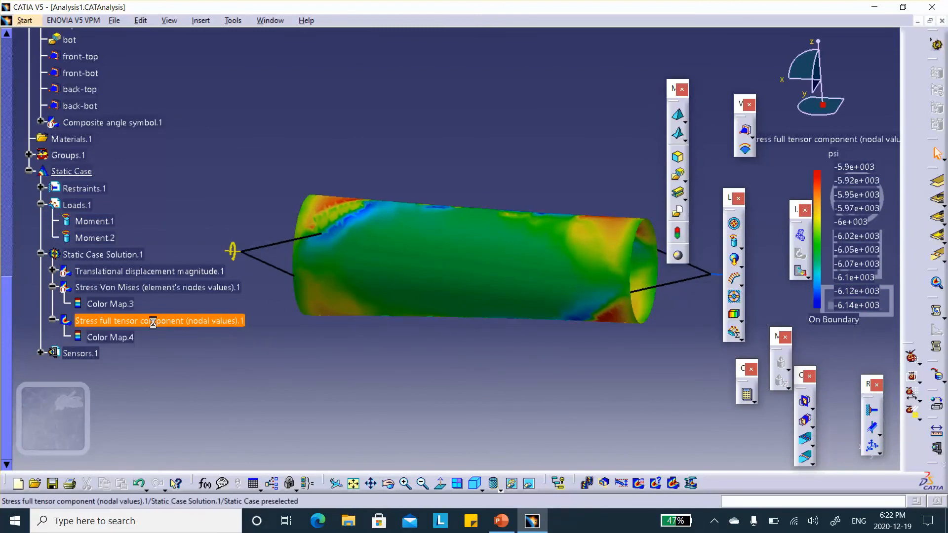
pyautogui.click(48, 198)
pyautogui.click(90, 228)
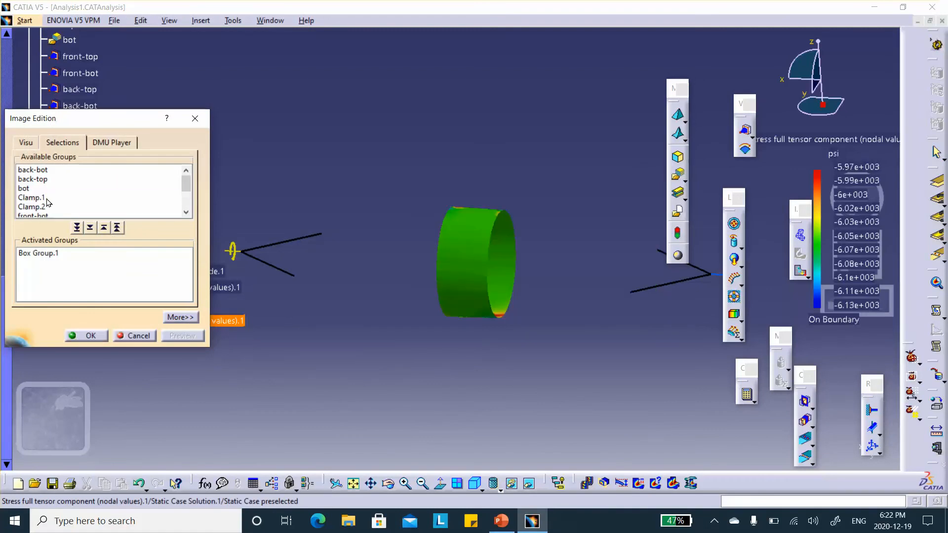
pyautogui.click(88, 336)
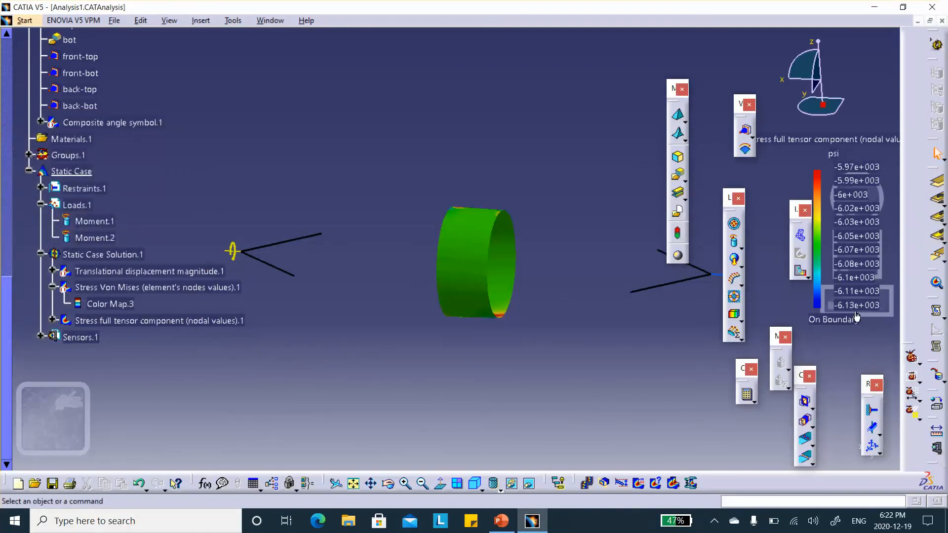
# - Set the axis system of the stress full tensor component image to Global
pyautogui.doubleClick(187, 321)
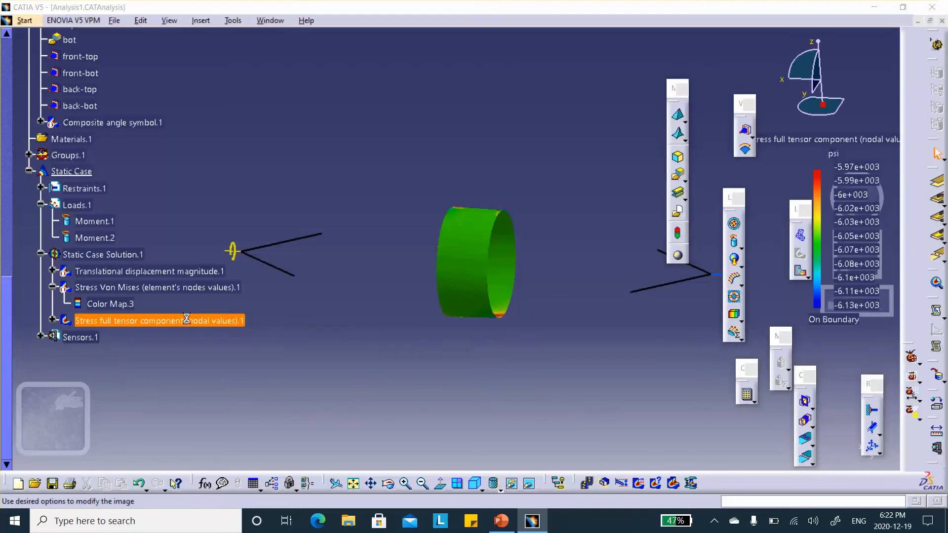
pyautogui.click(191, 318)
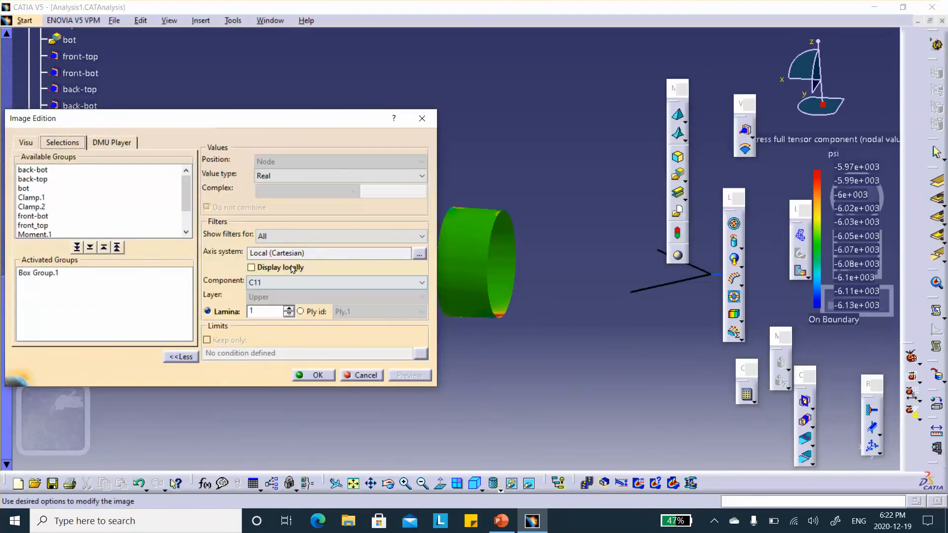
pyautogui.click(420, 254)
pyautogui.click(750, 395)
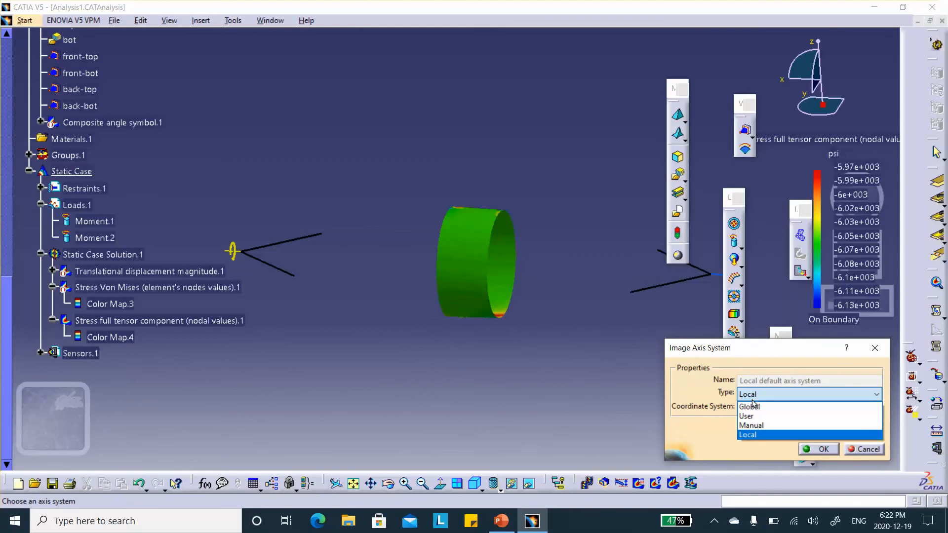
pyautogui.click(750, 406)
pyautogui.click(819, 449)
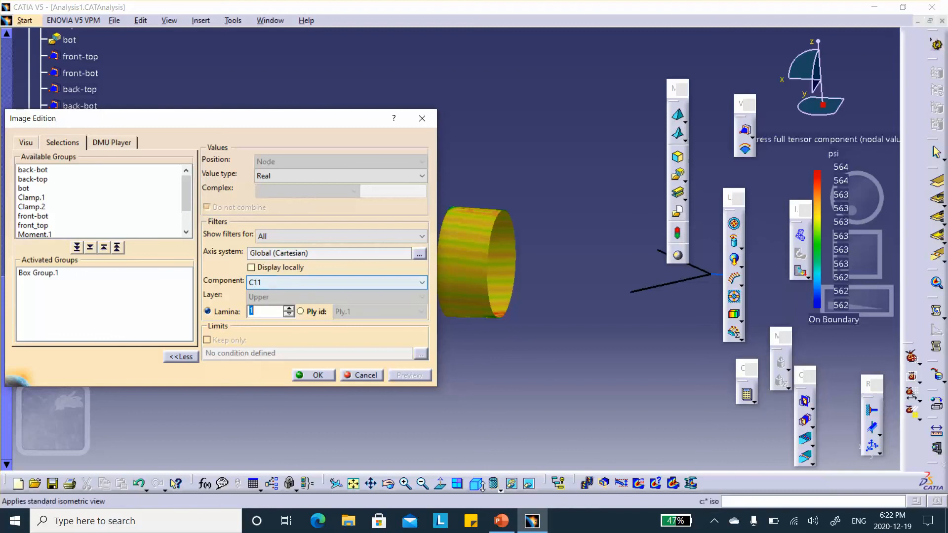
# - Compare the lamina 1 C11 stress with the theoretical ply stresses on the PowerPoint slide and return to CATIA
pyautogui.click(500, 520)
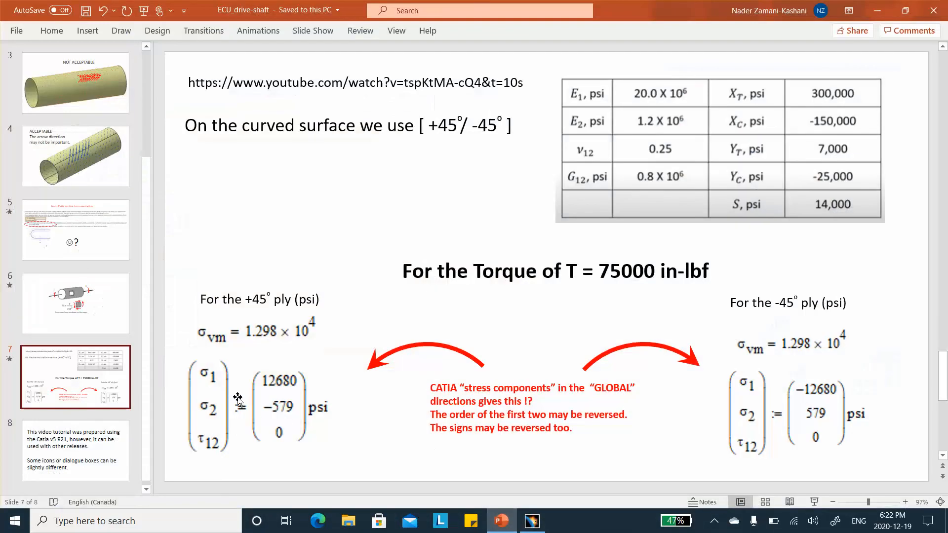
pyautogui.click(877, 10)
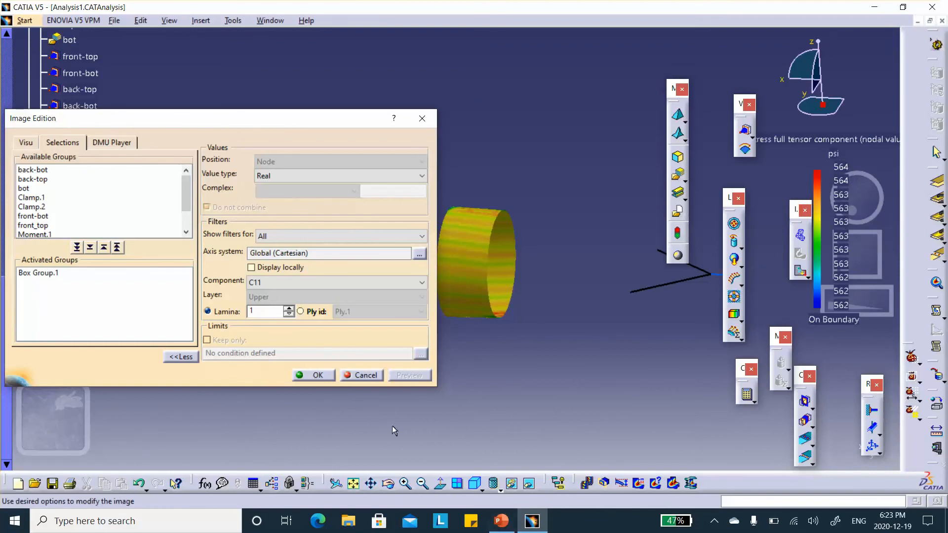
pyautogui.click(502, 522)
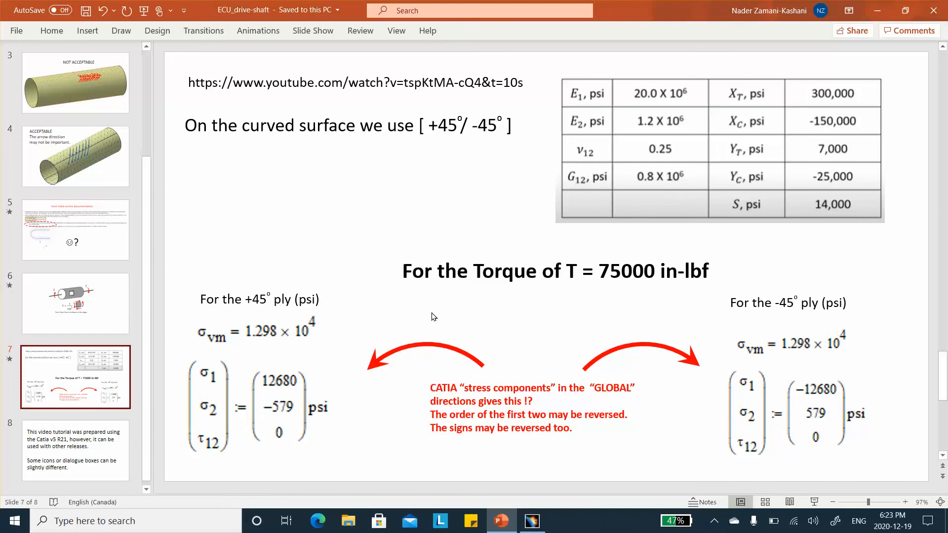
pyautogui.click(878, 11)
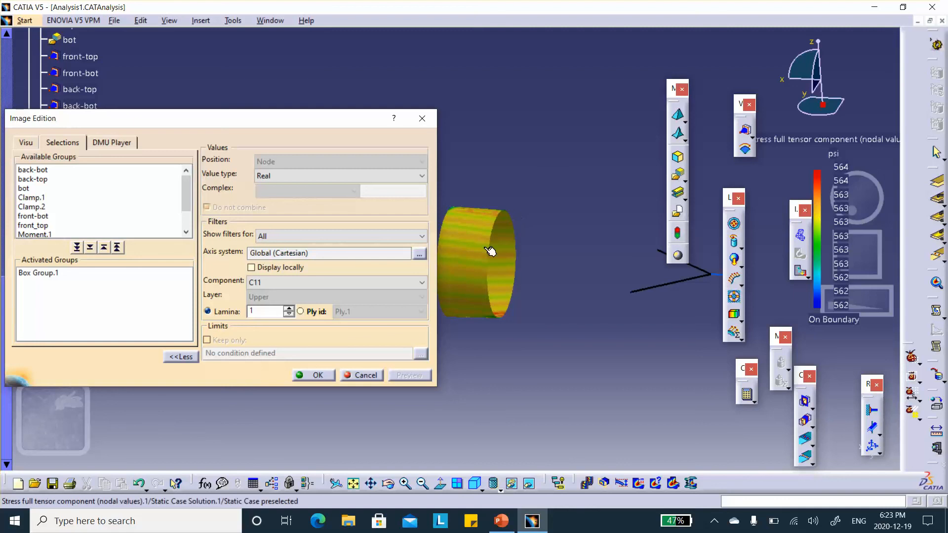
# - Show the C22 component for lamina 1, compare it with the ply stresses on the PowerPoint slide, and return to CATIA
pyautogui.click(423, 287)
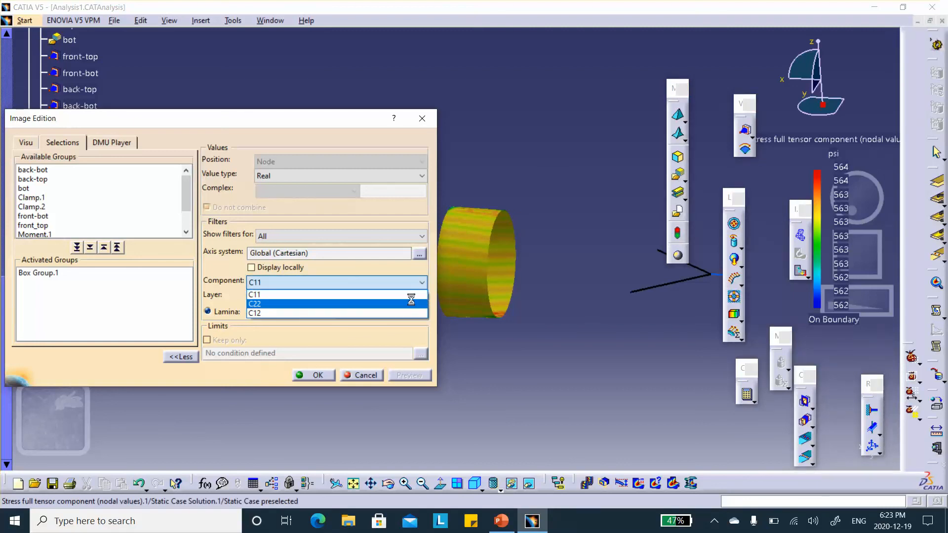
pyautogui.click(411, 303)
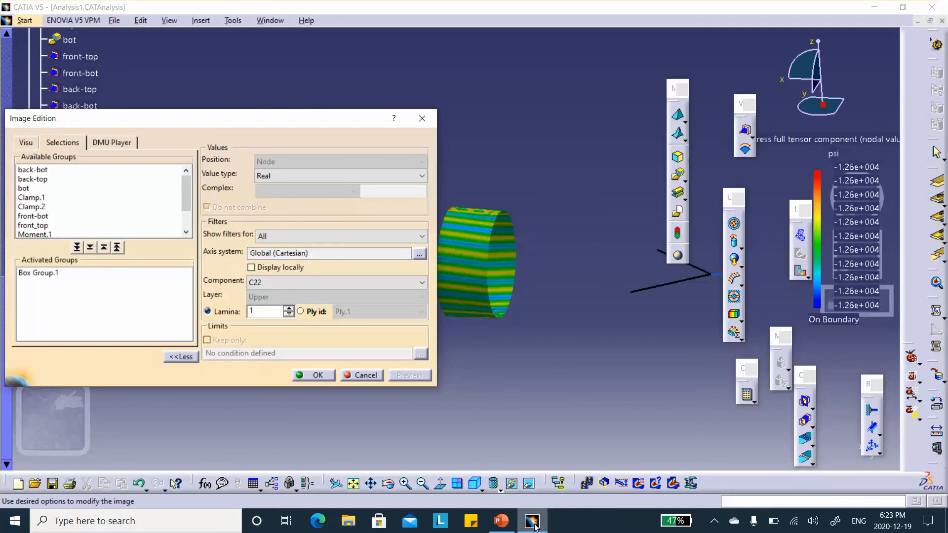
pyautogui.click(501, 521)
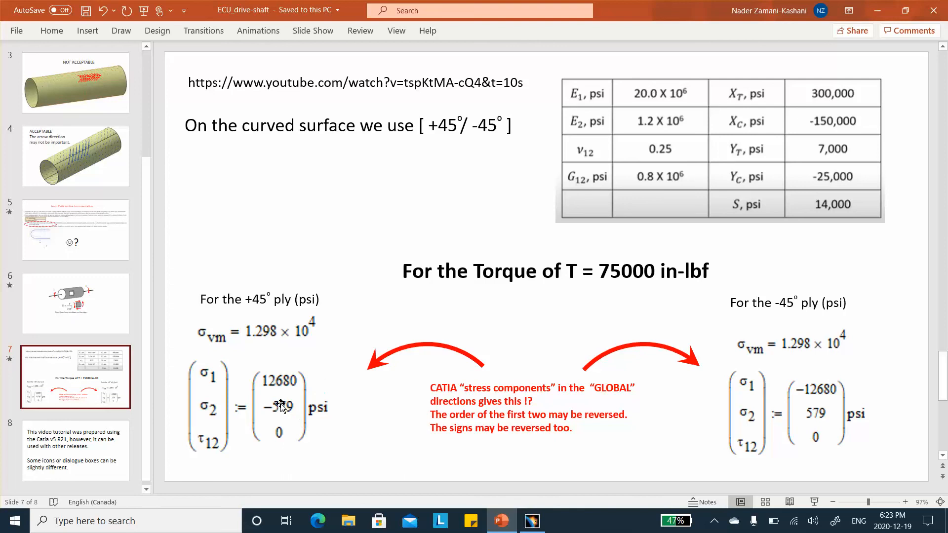
pyautogui.click(883, 9)
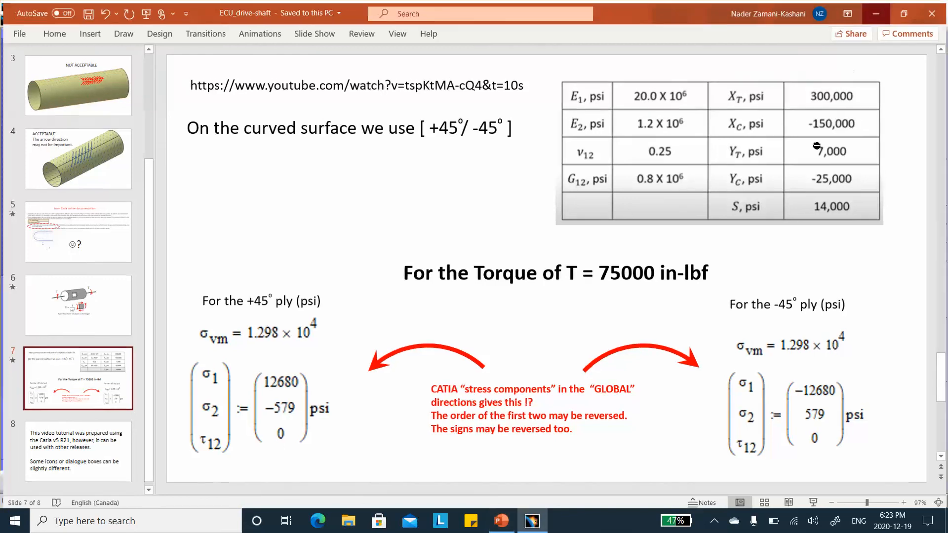
# - Switch the stress image back to component C11 and recheck it against the ply stresses on the PowerPoint slide
pyautogui.click(301, 283)
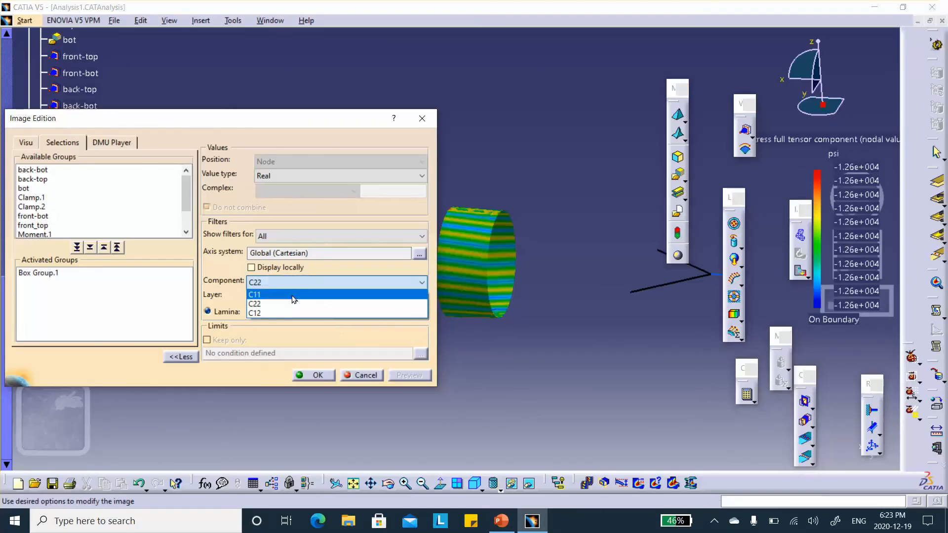
pyautogui.click(286, 305)
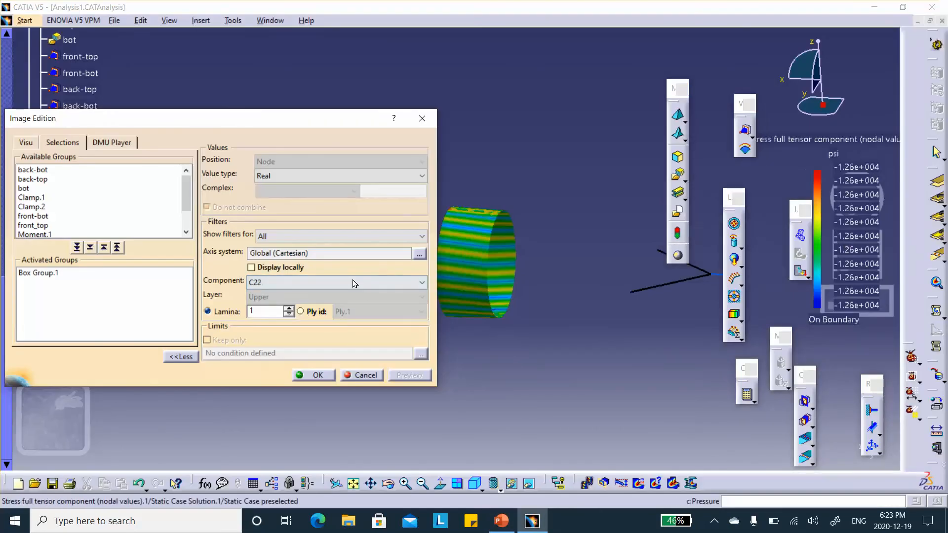
pyautogui.click(323, 283)
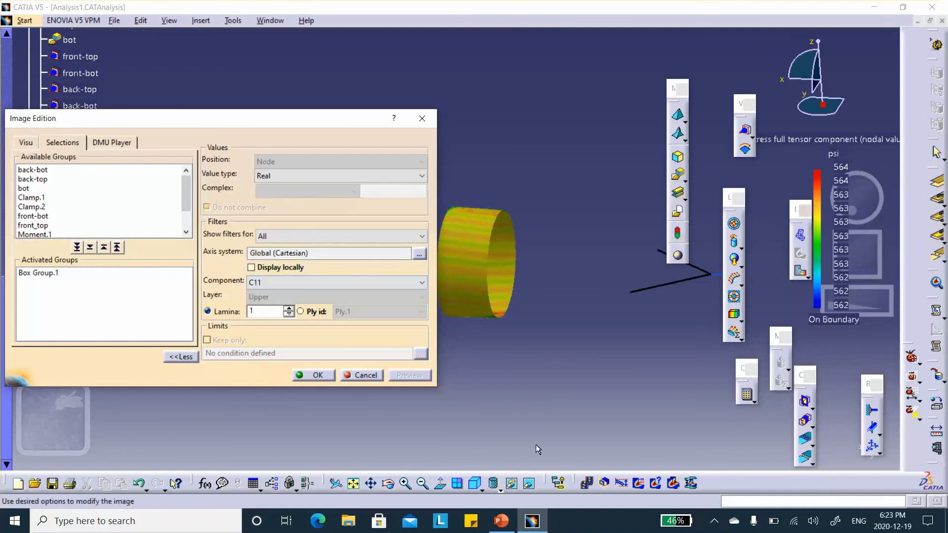
pyautogui.click(510, 527)
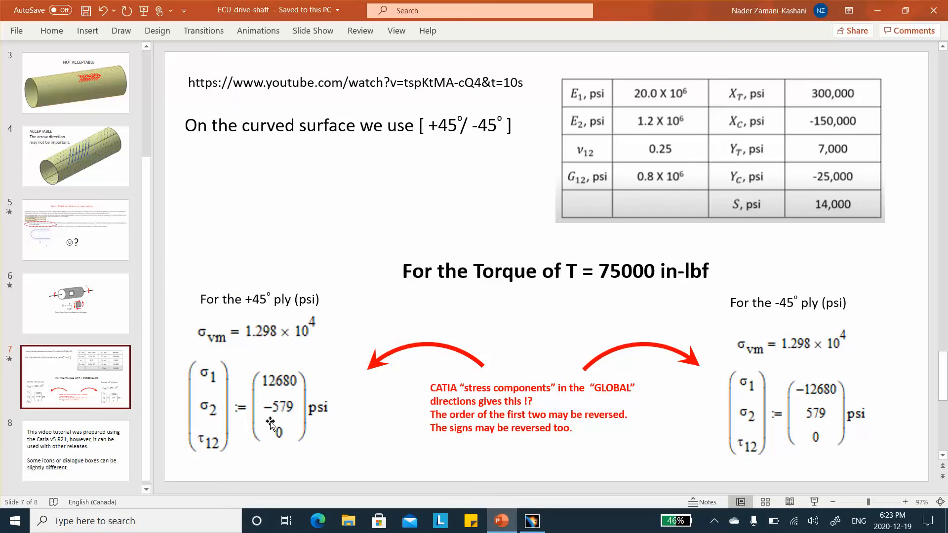
pyautogui.click(878, 11)
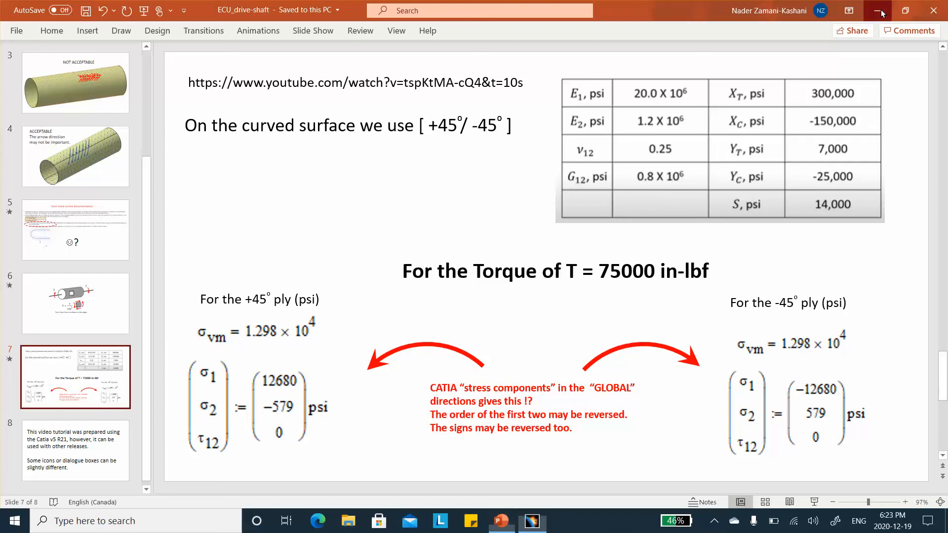
# - Show the C12 shear component for lamina 1, compare it with the PowerPoint slide, and return to CATIA
pyautogui.click(262, 282)
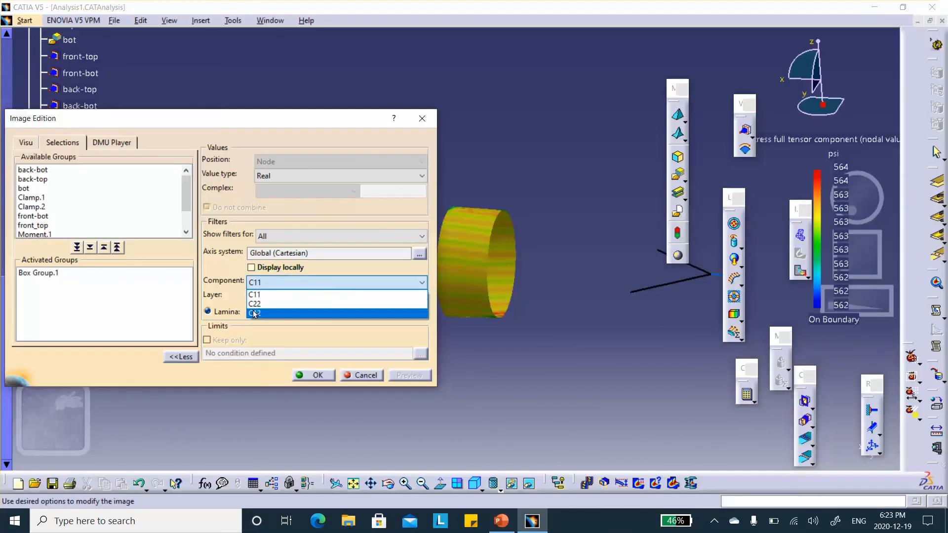
pyautogui.click(263, 300)
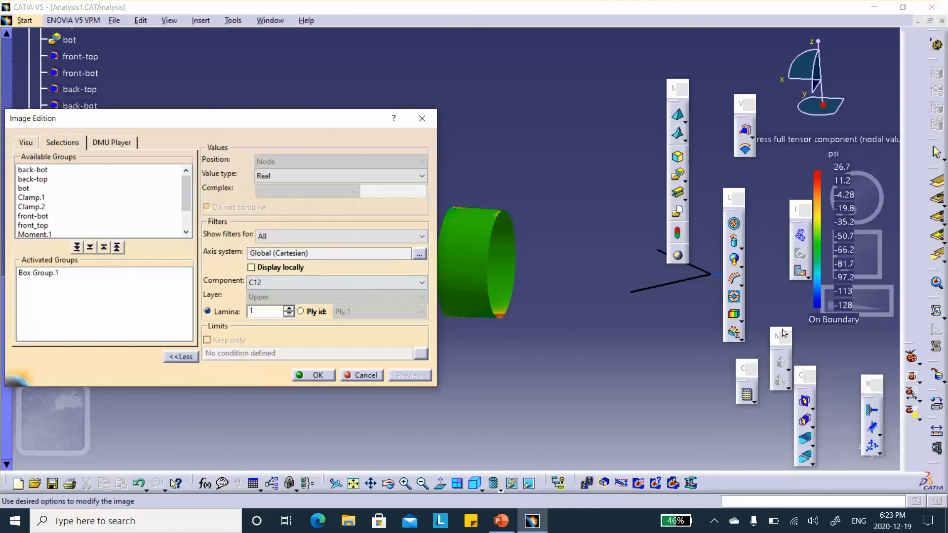
pyautogui.click(509, 519)
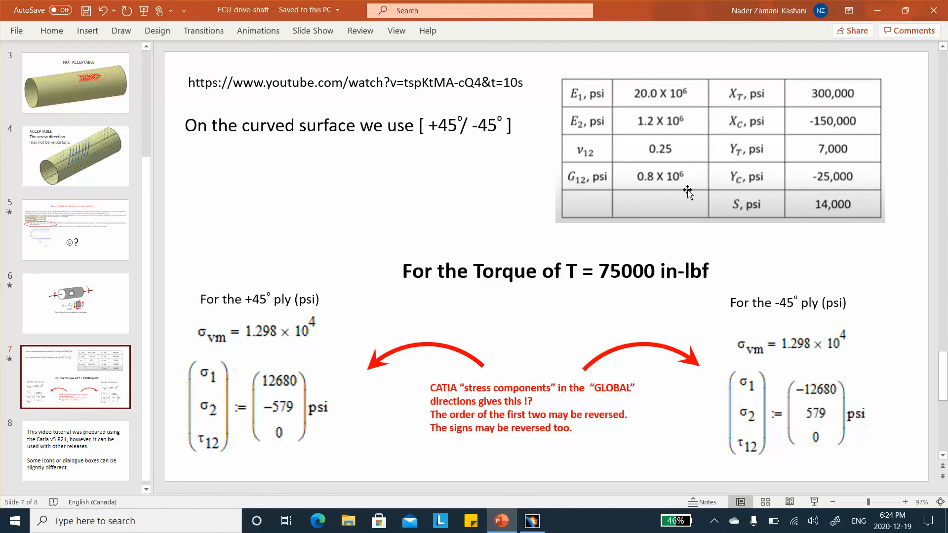
pyautogui.click(870, 13)
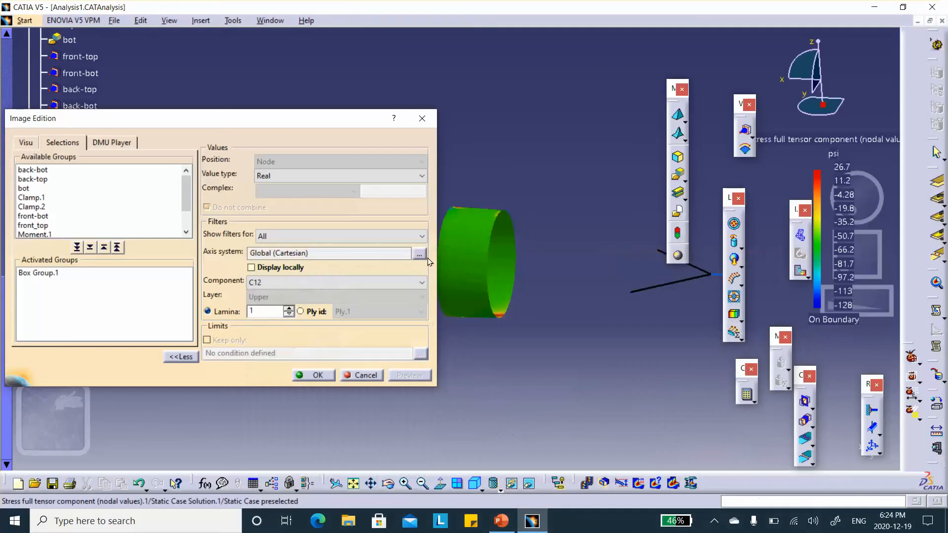
# - Set the stress image to lamina 2 and component C11, and check the reference ply stresses in PowerPoint
pyautogui.click(288, 308)
pyautogui.click(295, 285)
pyautogui.click(276, 292)
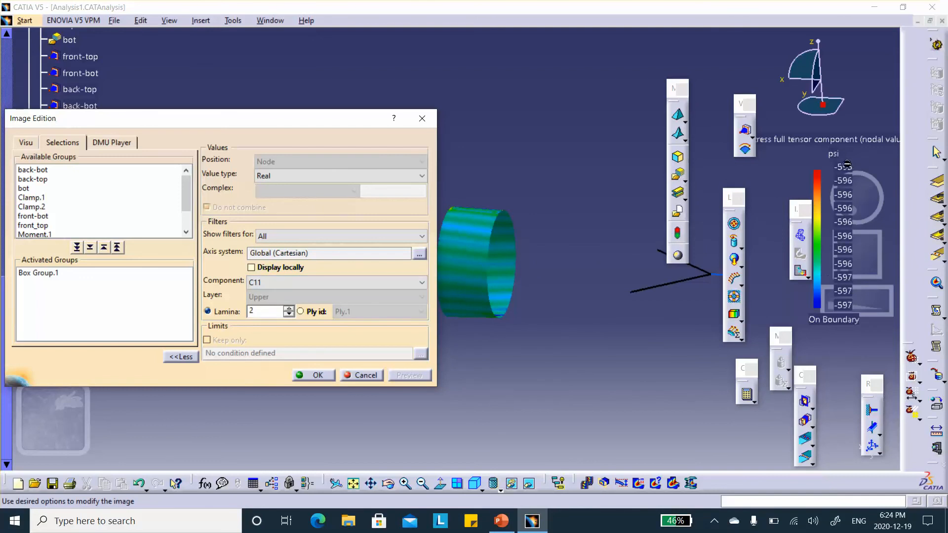
pyautogui.click(501, 521)
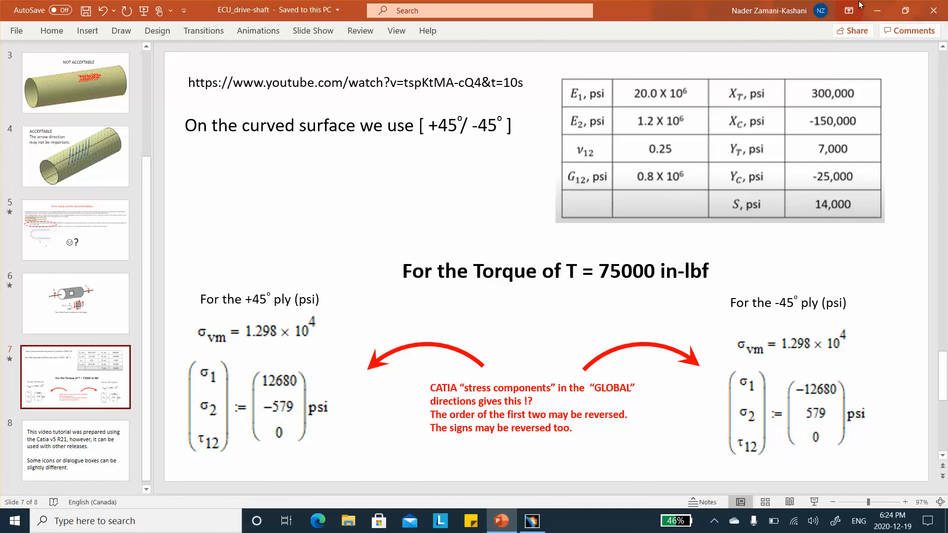
# - Return to CATIA, show component C22 for lamina 2, compare it with the ply stresses on the PowerPoint slide, and come back to CATIA
pyautogui.click(879, 11)
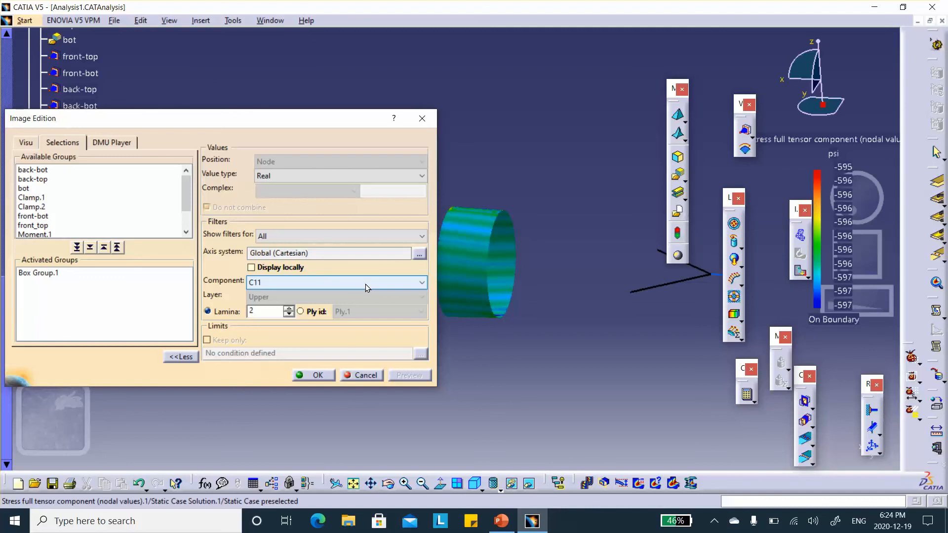
pyautogui.click(366, 287)
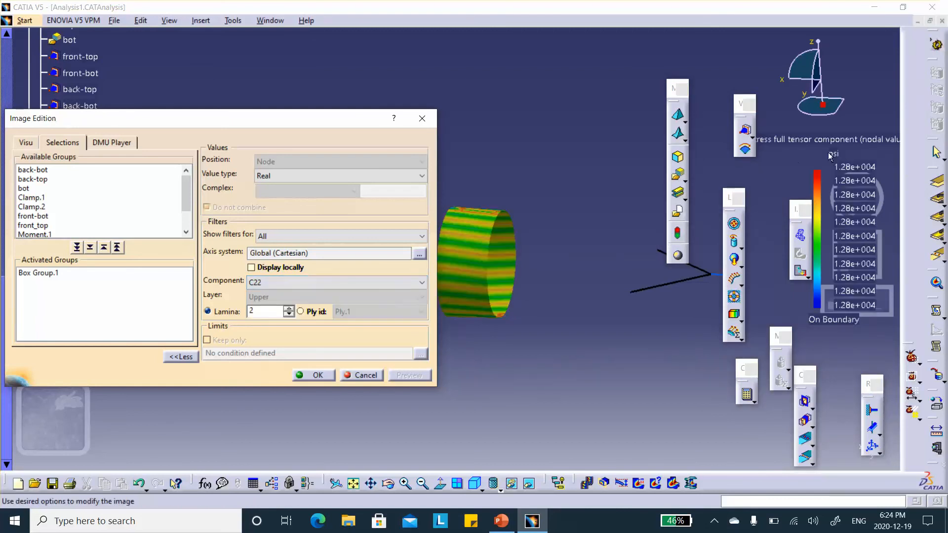
pyautogui.click(502, 521)
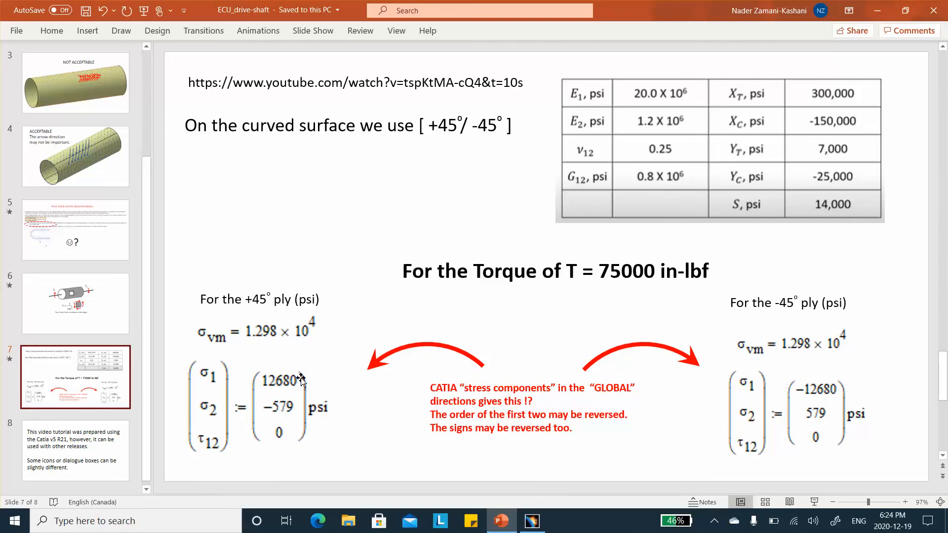
pyautogui.click(878, 10)
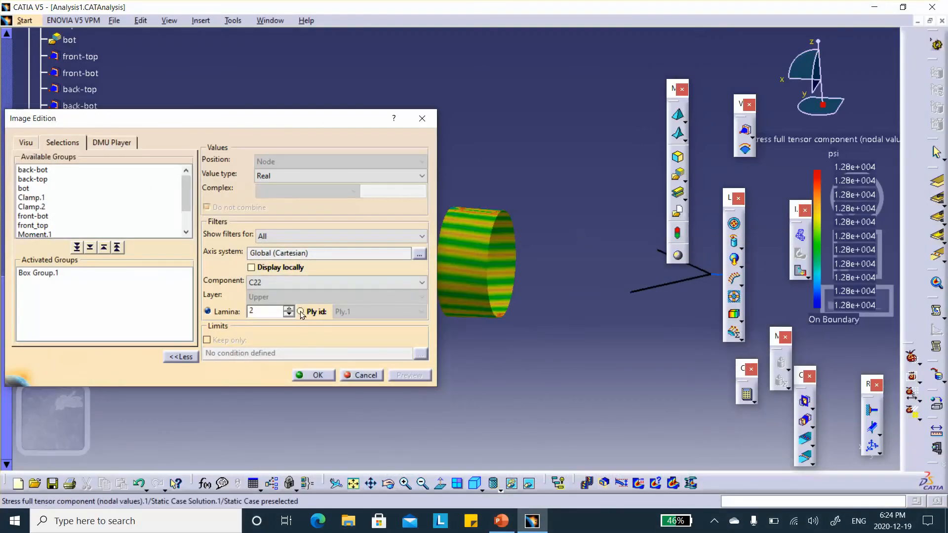
# - Set the lamina 2 stress image to shear component C12 and accept the image settings
pyautogui.click(336, 282)
pyautogui.click(287, 300)
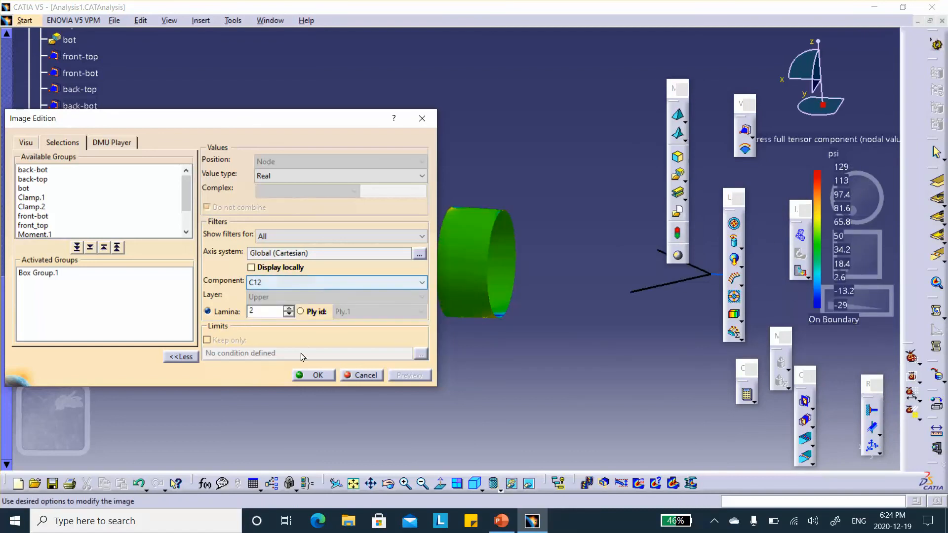
pyautogui.click(304, 376)
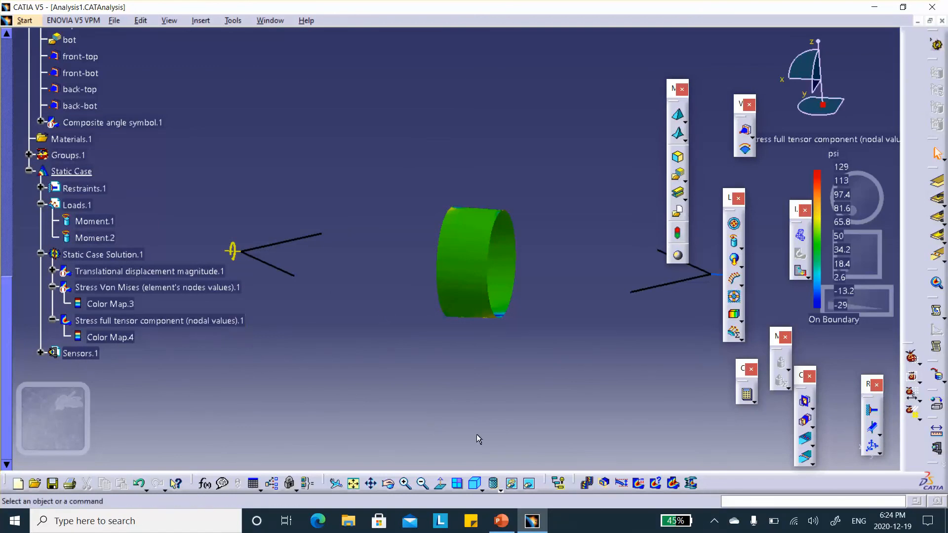
# - Review the PowerPoint slides from the ply stress slide back to the drive shaft problem description, and return to CATIA
pyautogui.moveTo(502, 522)
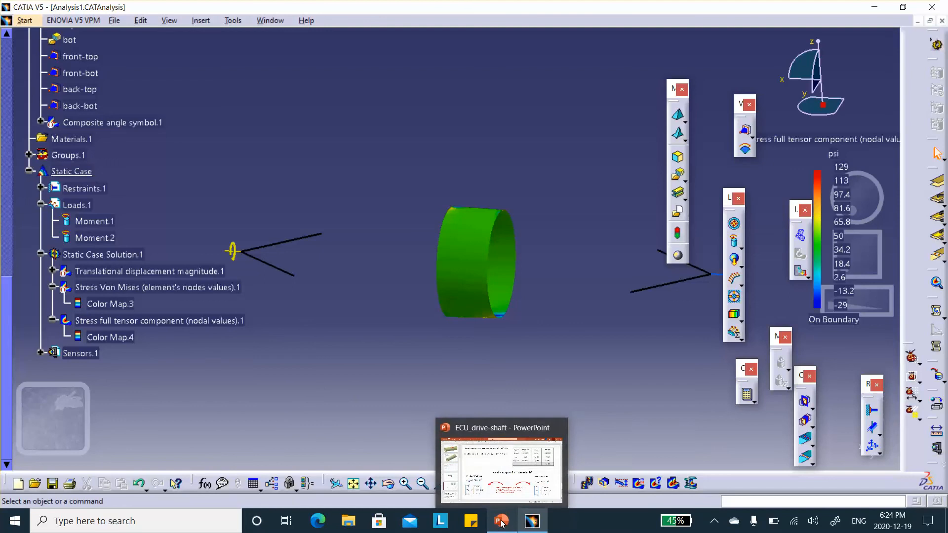
pyautogui.click(501, 522)
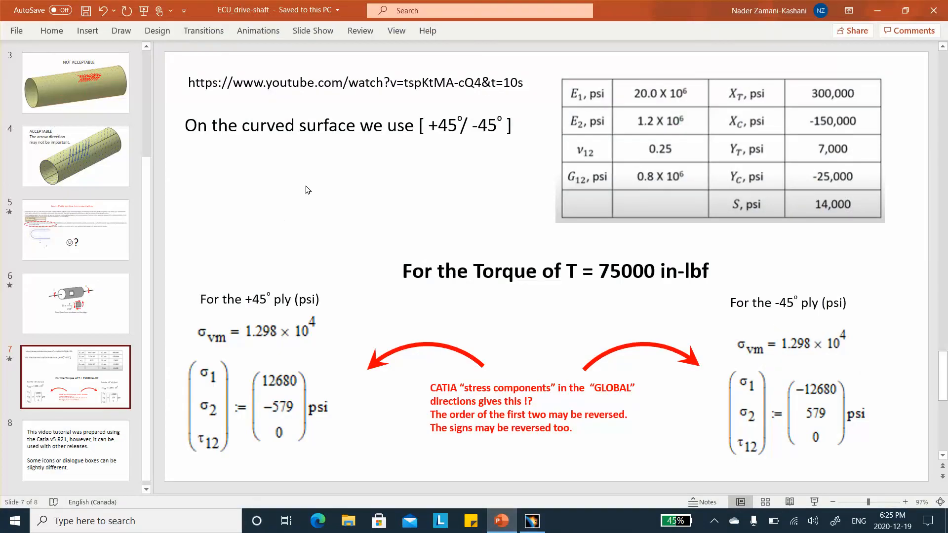
pyautogui.scroll(6, 358, 208)
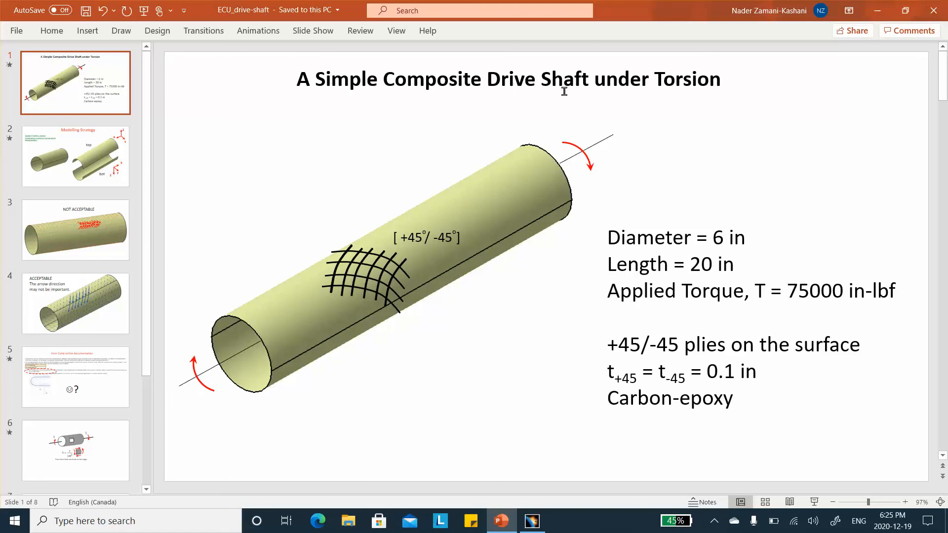
pyautogui.click(881, 11)
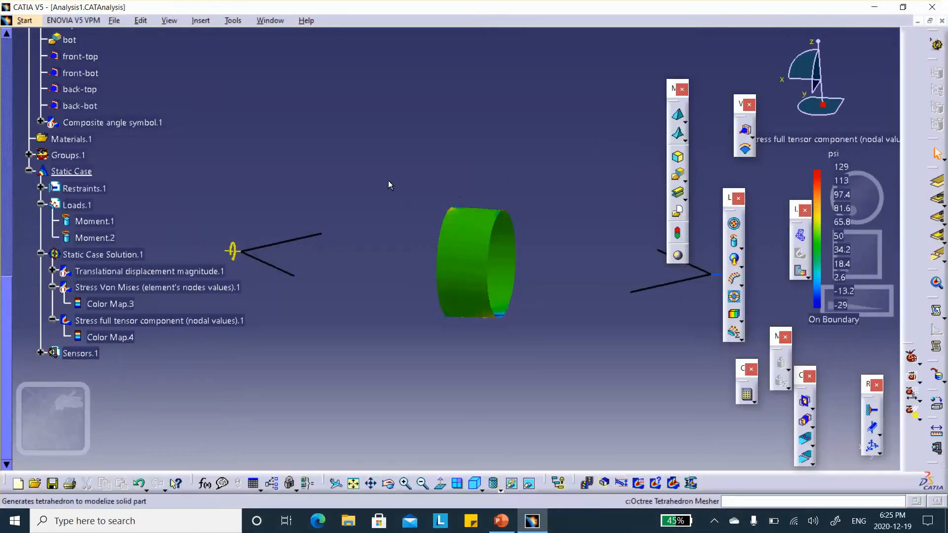
pyautogui.scroll(-1, 242, 188)
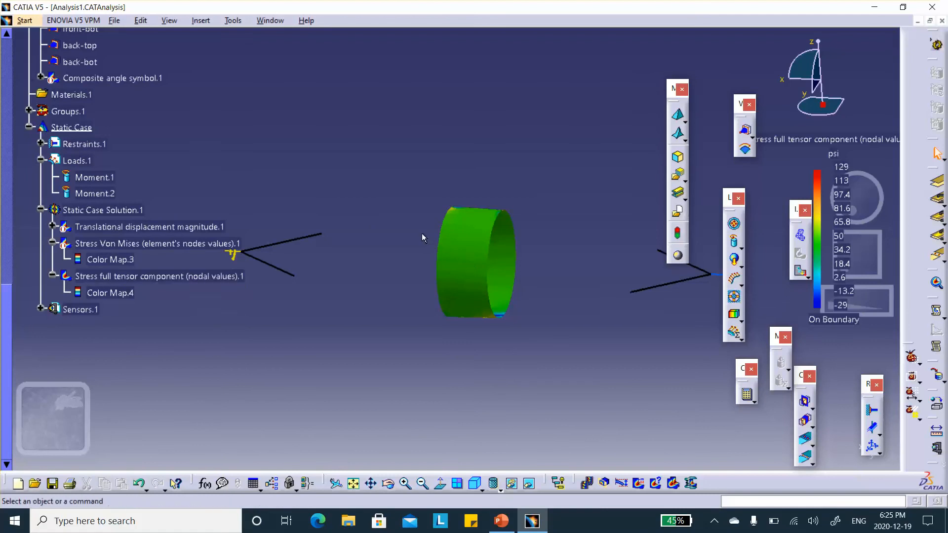
pyautogui.scroll(3, 348, 203)
pyautogui.scroll(6, 281, 191)
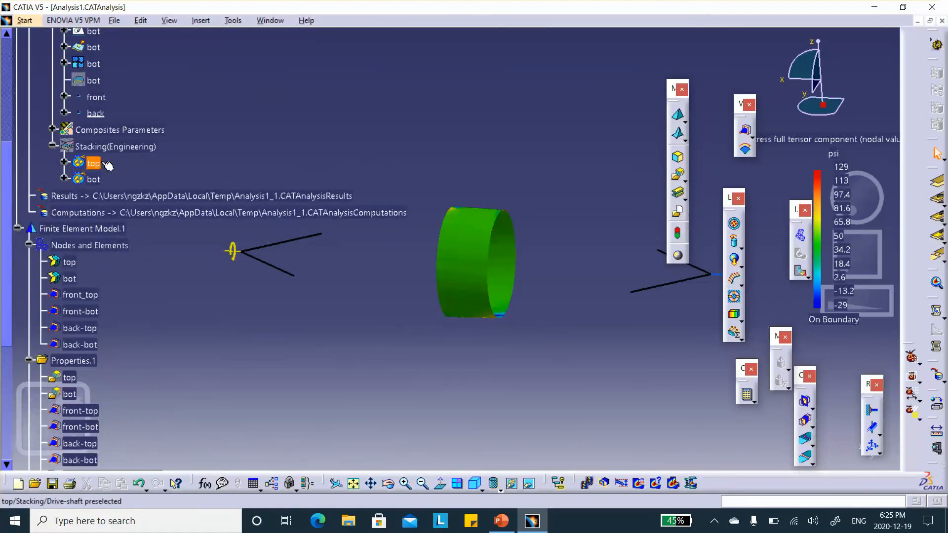
pyautogui.click(93, 165)
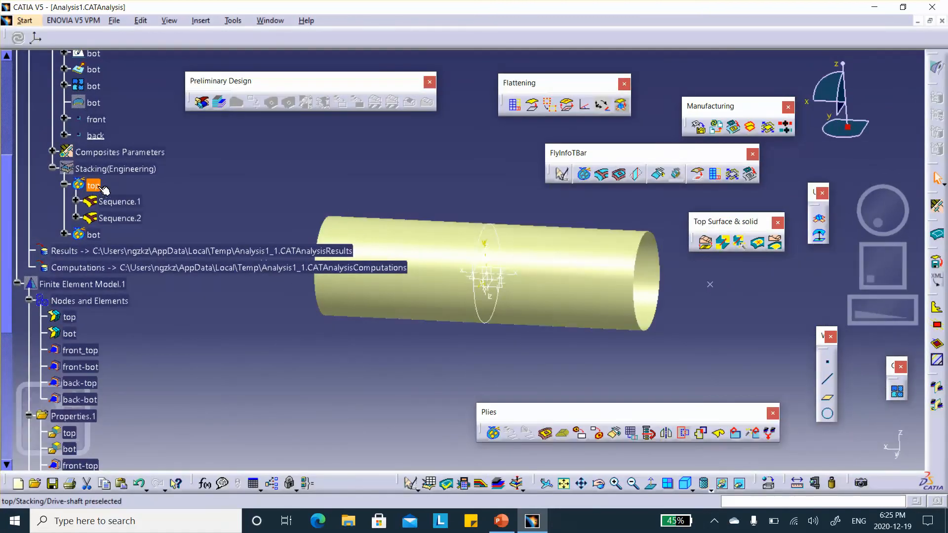
pyautogui.doubleClick(93, 186)
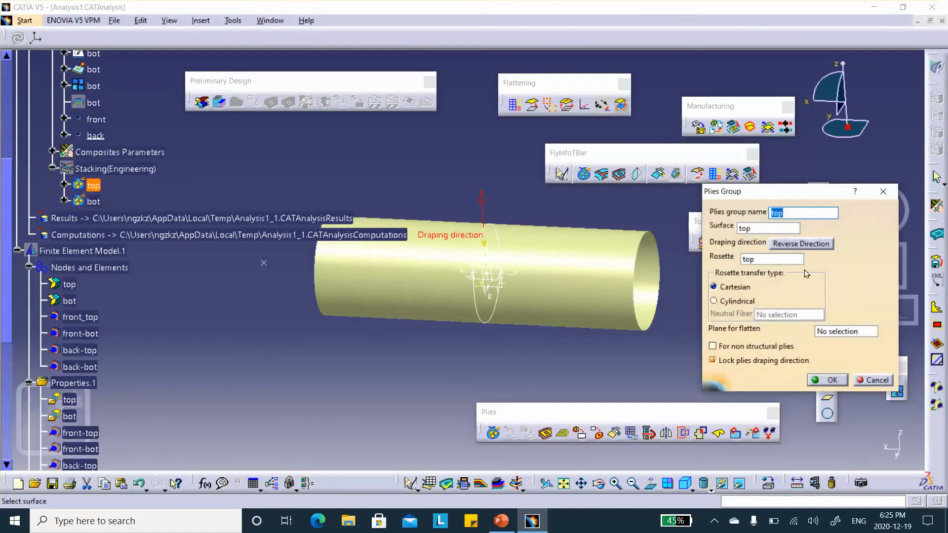
pyautogui.click(713, 301)
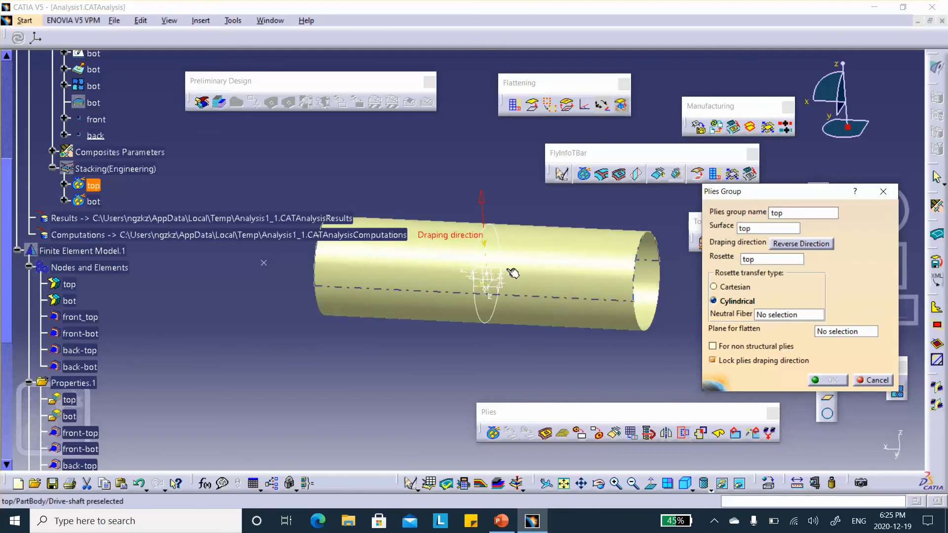
pyautogui.click(883, 384)
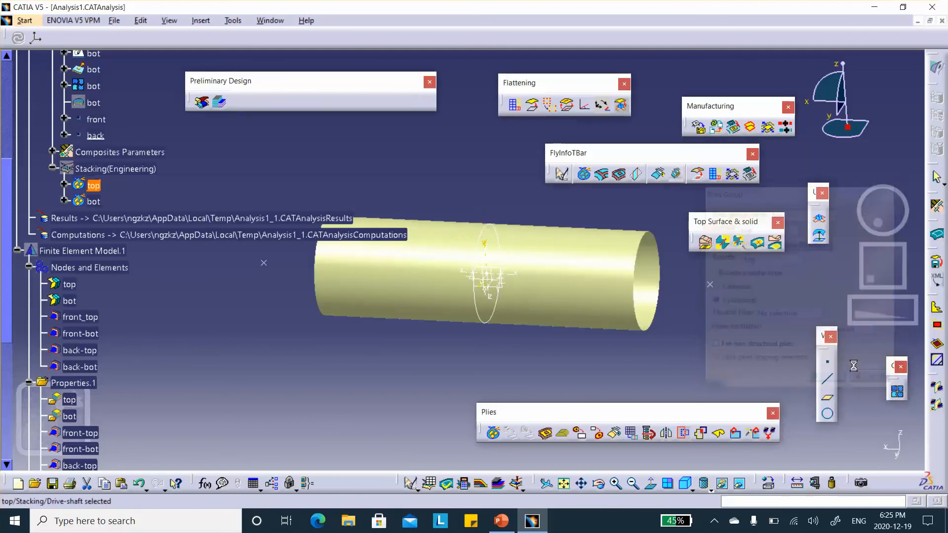
# - Activate the drive shaft's PartBody and switch to the Generative Shape Design workbench
pyautogui.scroll(5, 210, 148)
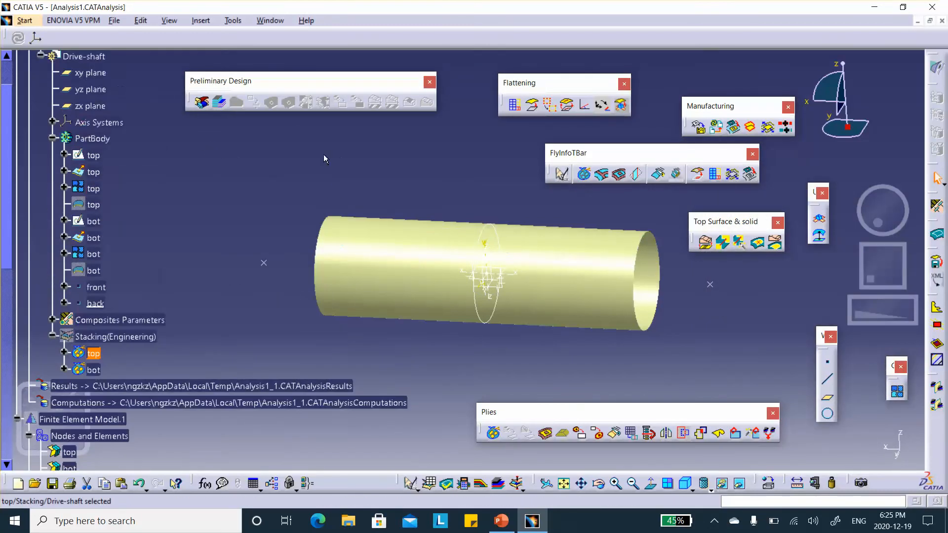
pyautogui.click(93, 139)
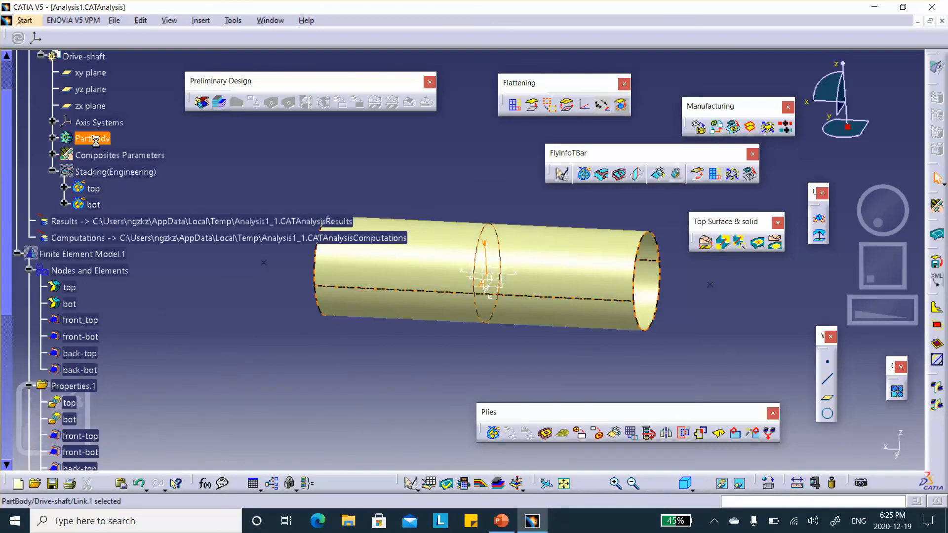
pyautogui.doubleClick(101, 142)
pyautogui.click(24, 20)
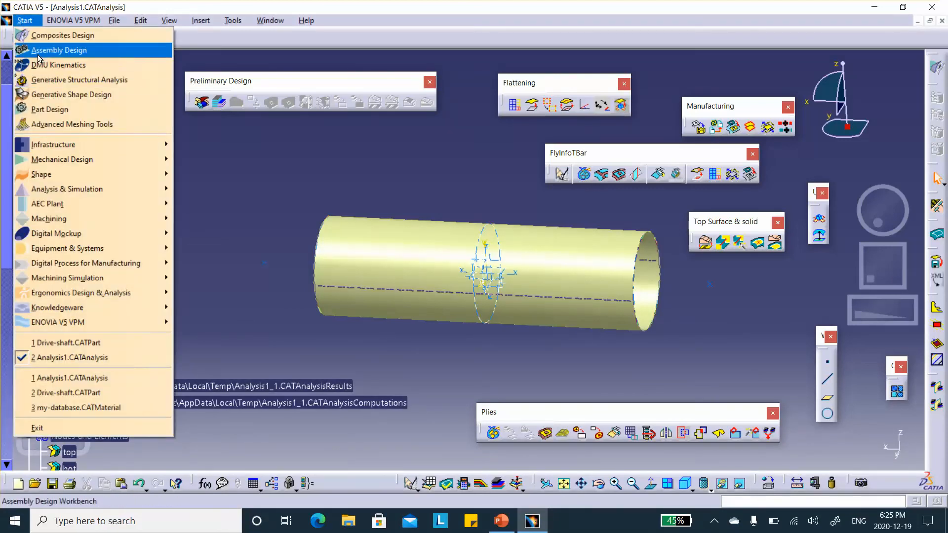
pyautogui.click(46, 94)
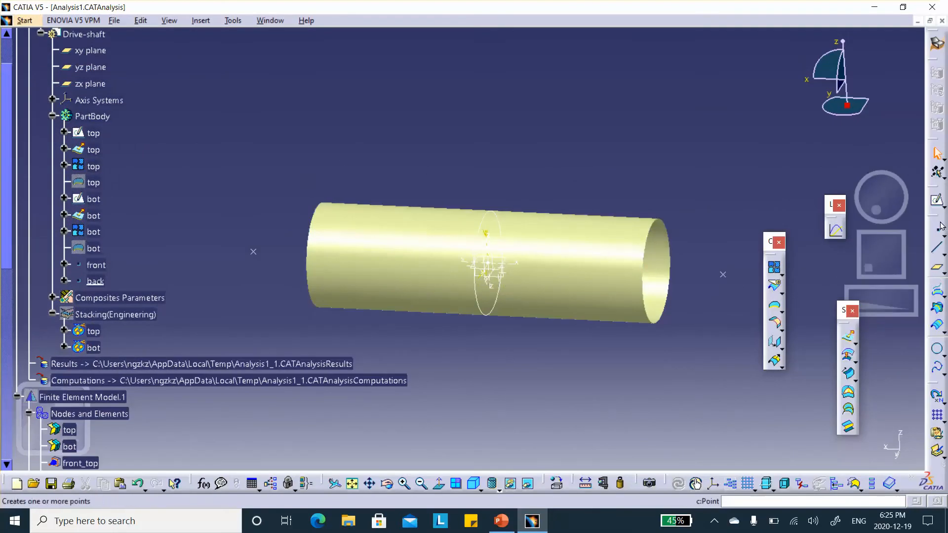
# - Create the revolution axis of the drive shaft from its top cylindrical surface with the Axis command
pyautogui.moveTo(936, 388); pyautogui.dragTo(780, 128)
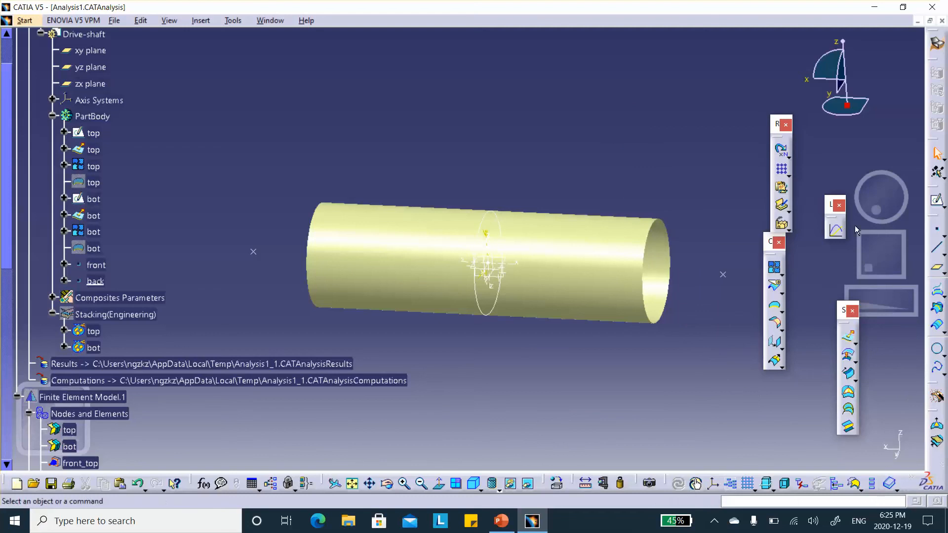
pyautogui.moveTo(934, 216); pyautogui.dragTo(746, 103)
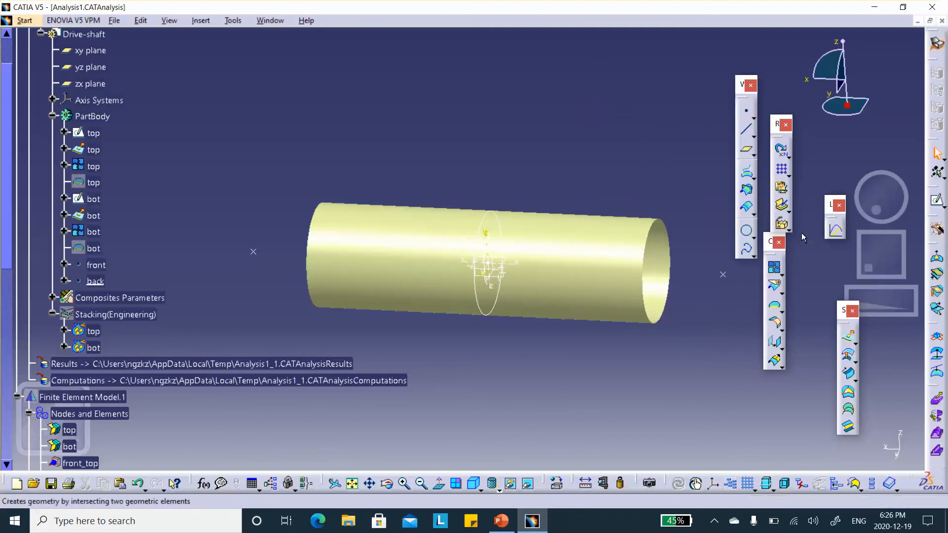
pyautogui.click(753, 136)
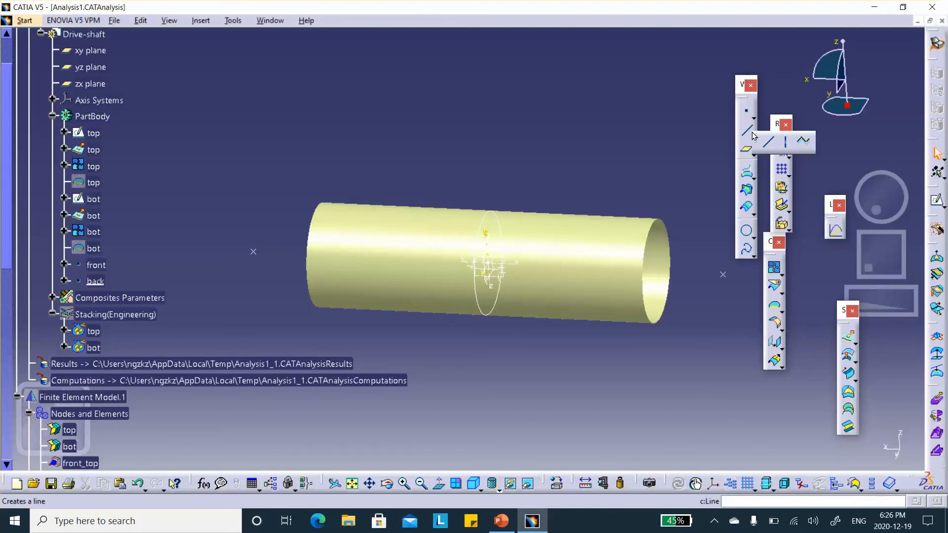
pyautogui.click(788, 145)
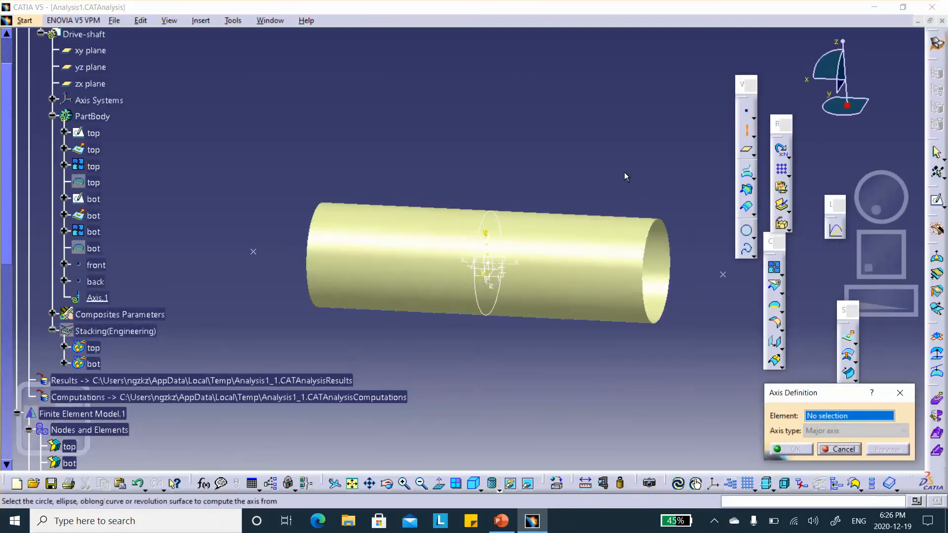
pyautogui.click(622, 270)
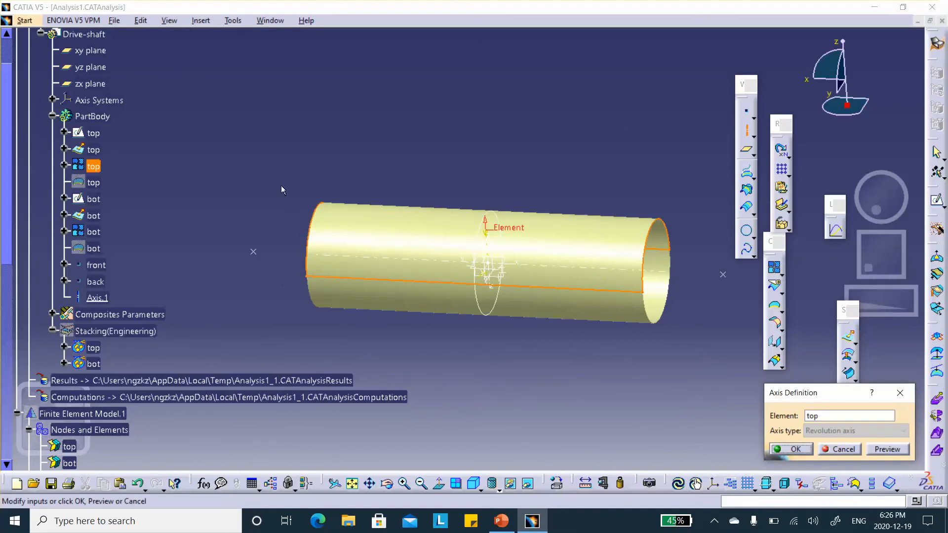
pyautogui.moveTo(251, 151); pyautogui.dragTo(252, 117, button='middle')
pyautogui.moveTo(559, 228); pyautogui.dragTo(630, 276, button='middle')
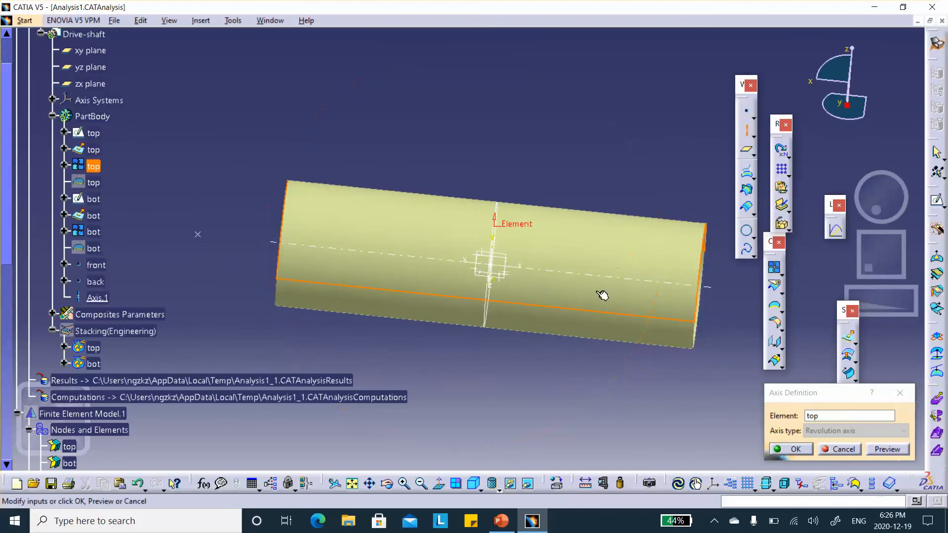
pyautogui.click(791, 449)
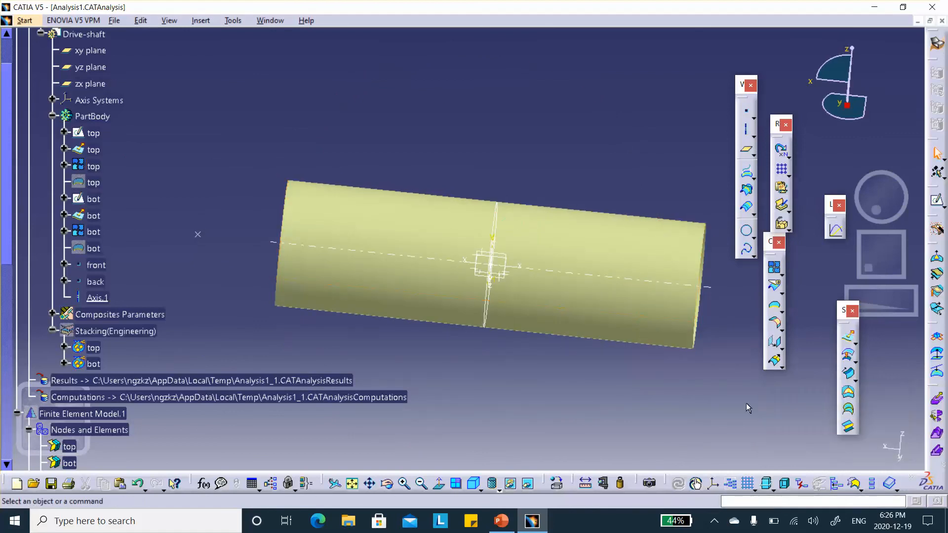
# - Change the top plies group's rosette transfer type to Cylindrical, using Axis.1 as the neutral fiber
pyautogui.scroll(-3, 288, 82)
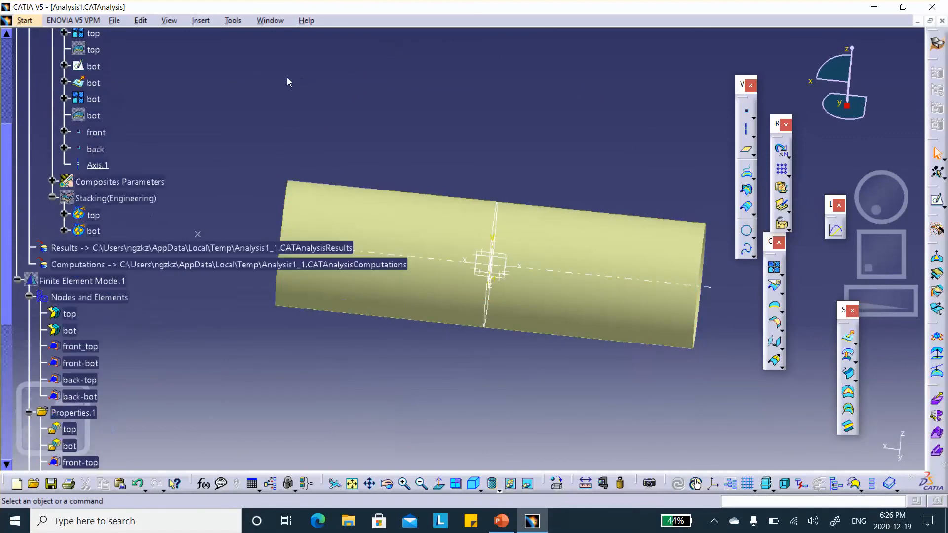
pyautogui.doubleClick(95, 216)
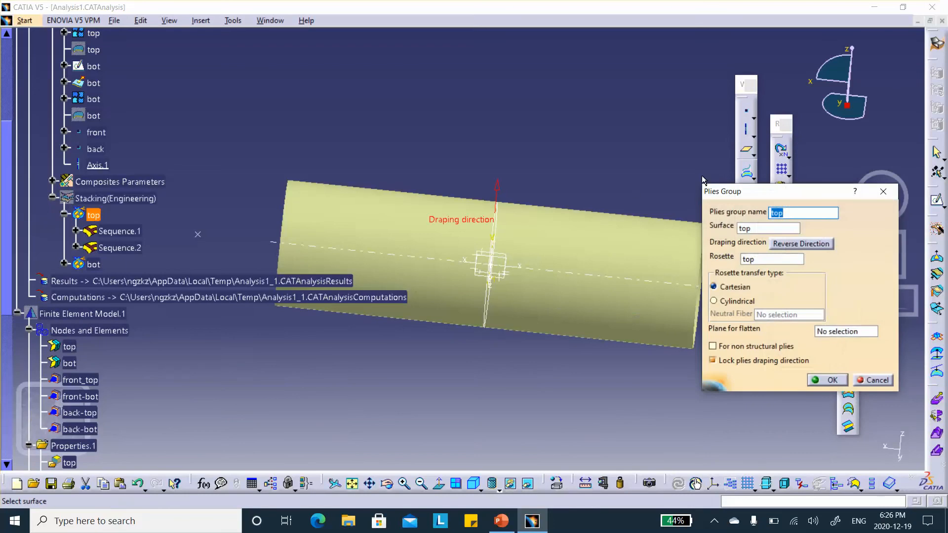
pyautogui.click(714, 302)
pyautogui.click(768, 316)
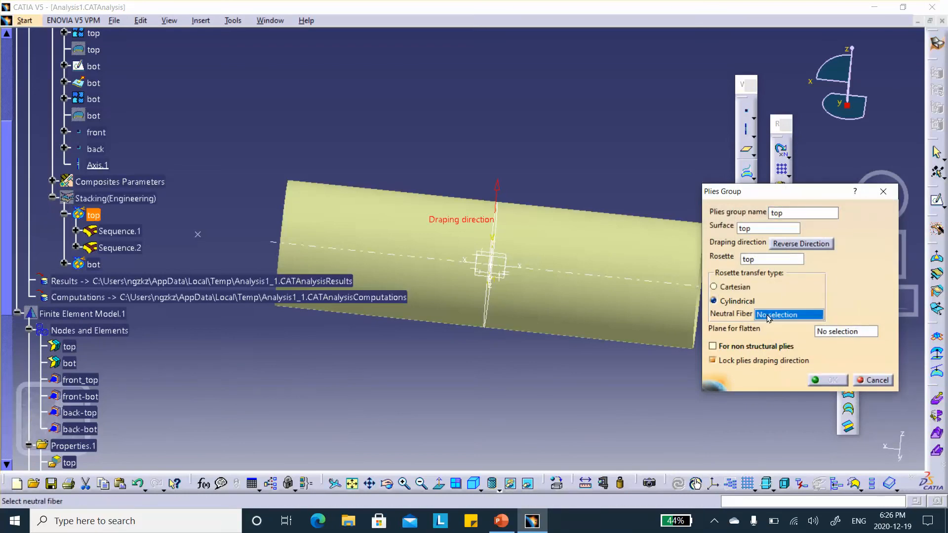
pyautogui.click(611, 278)
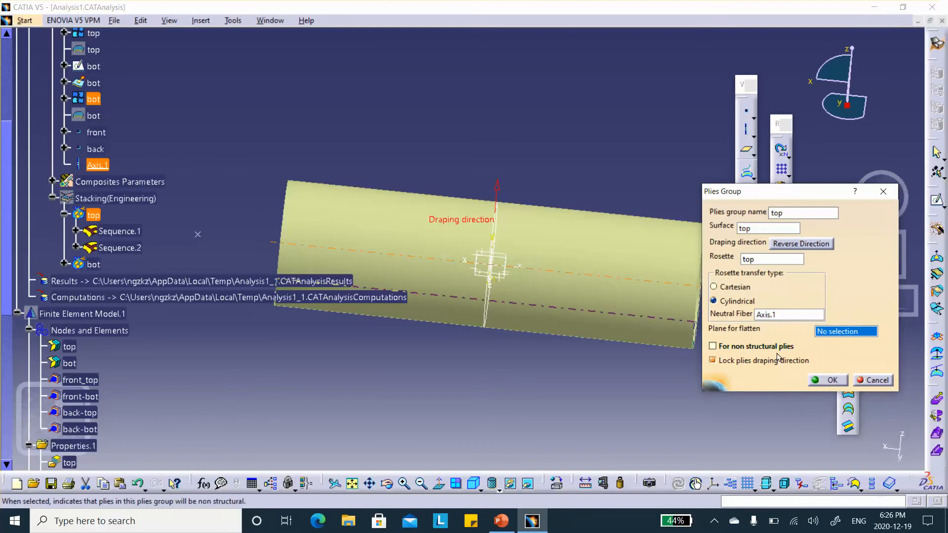
pyautogui.click(824, 380)
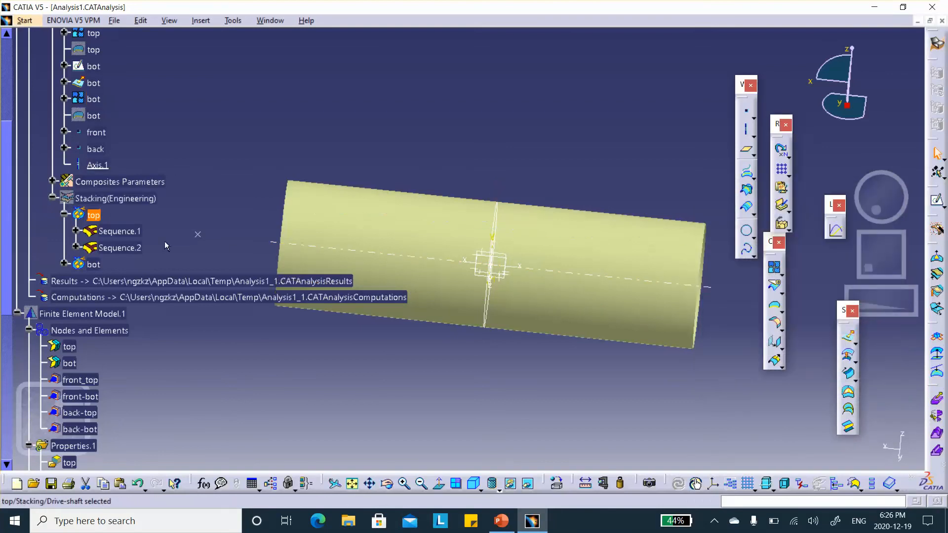
# - Change the bot plies group's rosette transfer type to Cylindrical, using Axis.1 as the neutral fiber
pyautogui.doubleClick(85, 266)
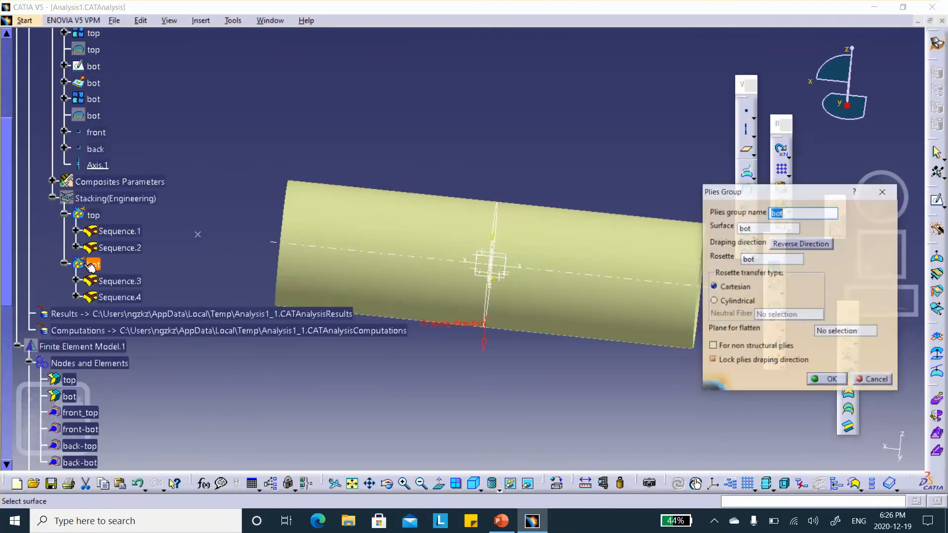
pyautogui.click(714, 301)
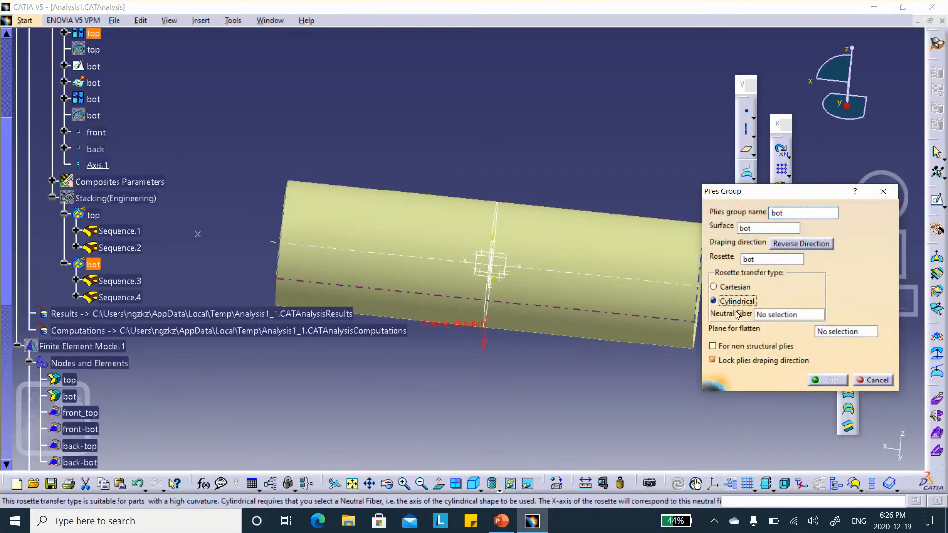
pyautogui.click(774, 313)
pyautogui.click(98, 165)
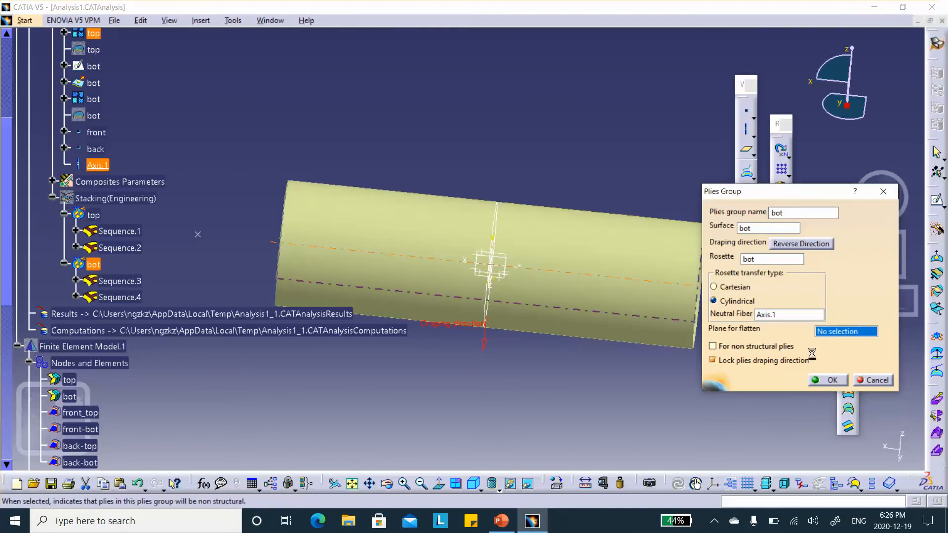
pyautogui.click(834, 381)
pyautogui.click(484, 123)
# - Return to the structural analysis workbench from the static case results and recompute the drive shaft analysis
pyautogui.moveTo(483, 122); pyautogui.dragTo(471, 148, button='middle')
pyautogui.scroll(-3, 313, 133)
pyautogui.scroll(-8, 313, 133)
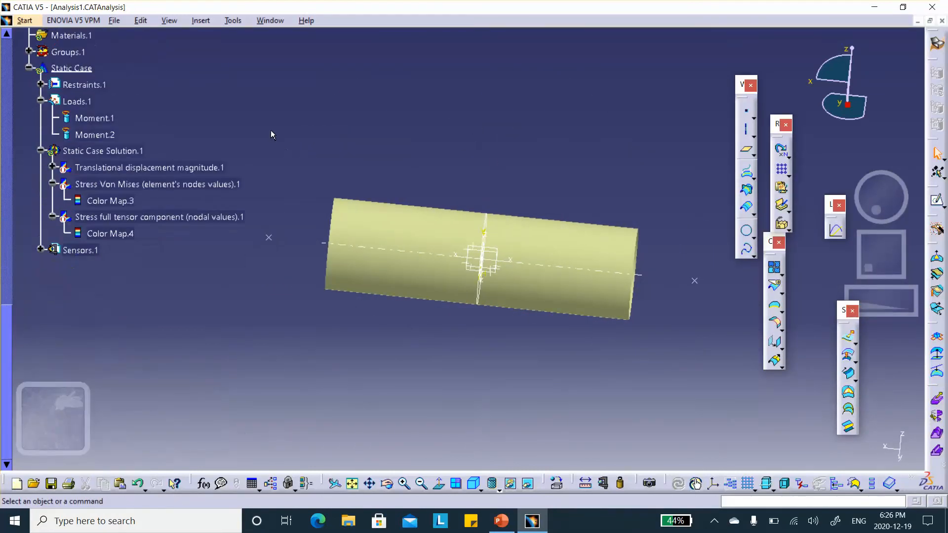
pyautogui.doubleClick(137, 216)
pyautogui.click(293, 148)
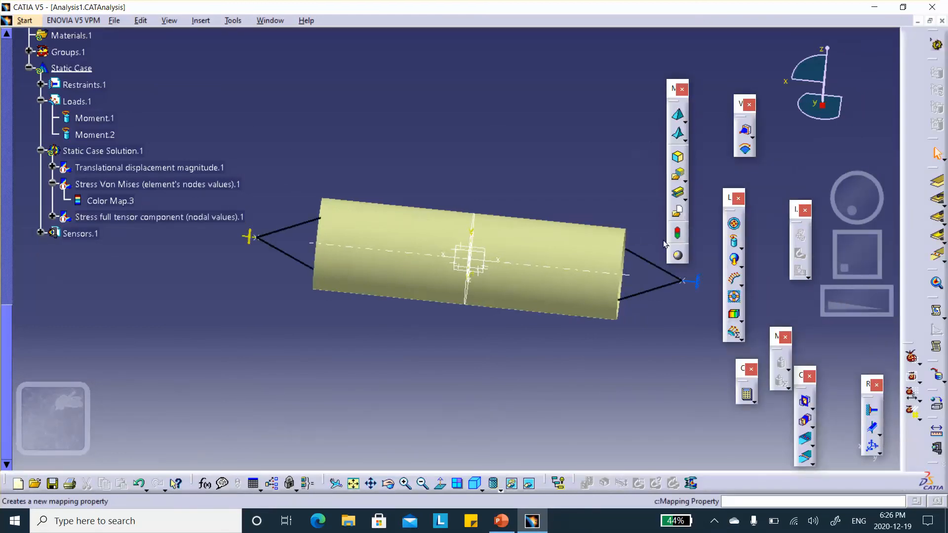
pyautogui.click(747, 394)
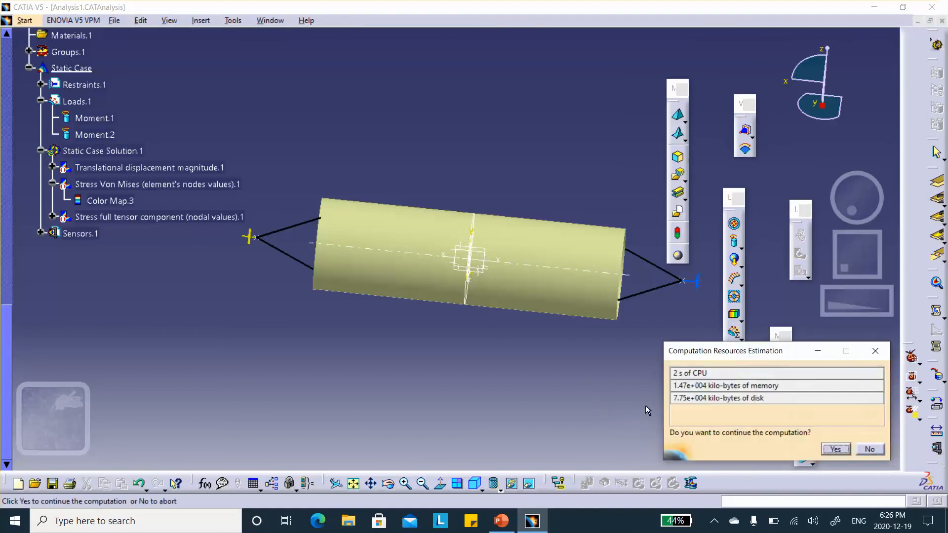
pyautogui.click(836, 449)
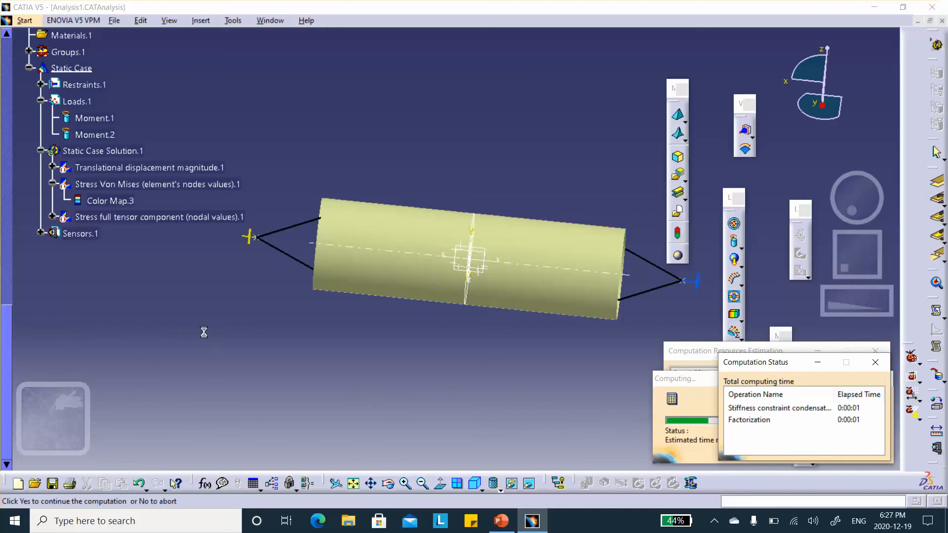
# - Activate the translational displacement magnitude image to view the shaft's displacements, and deactivate it again
pyautogui.rightClick(124, 176)
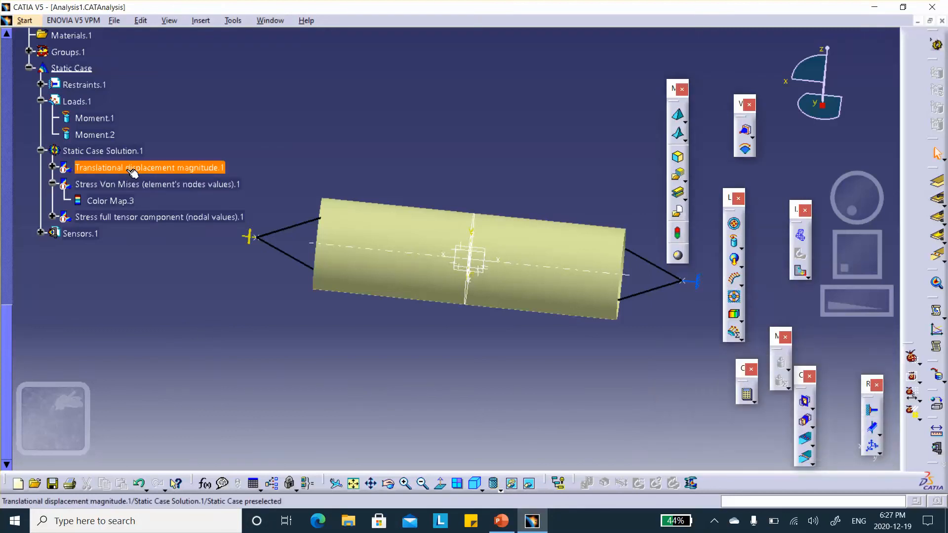
pyautogui.click(232, 355)
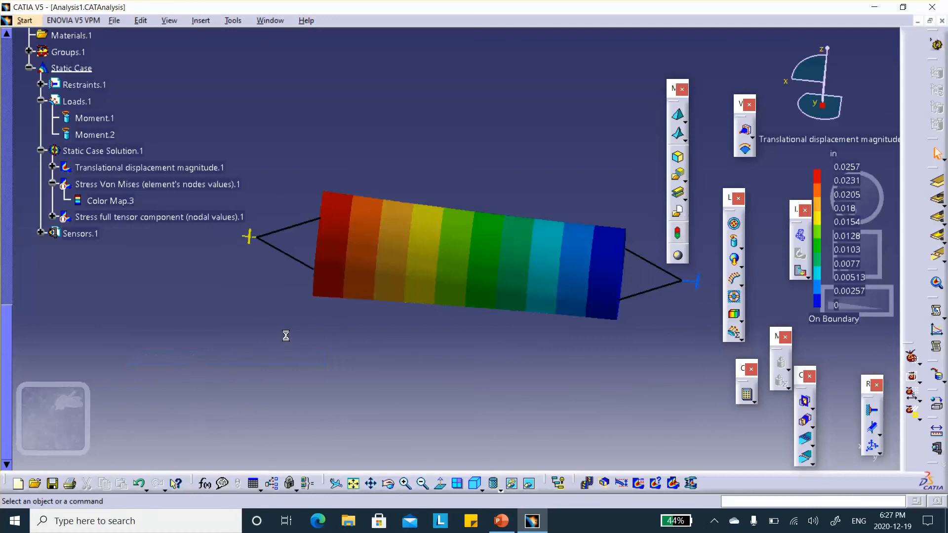
pyautogui.rightClick(164, 167)
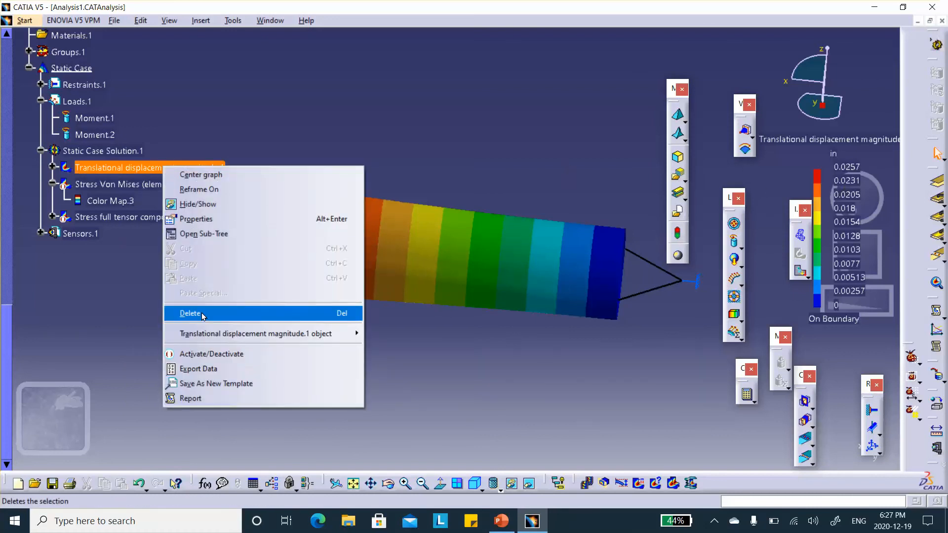
pyautogui.click(195, 354)
# - Activate the Von Mises stress image of the static case and set its displayed lamina to 1
pyautogui.click(138, 185)
pyautogui.rightClick(137, 186)
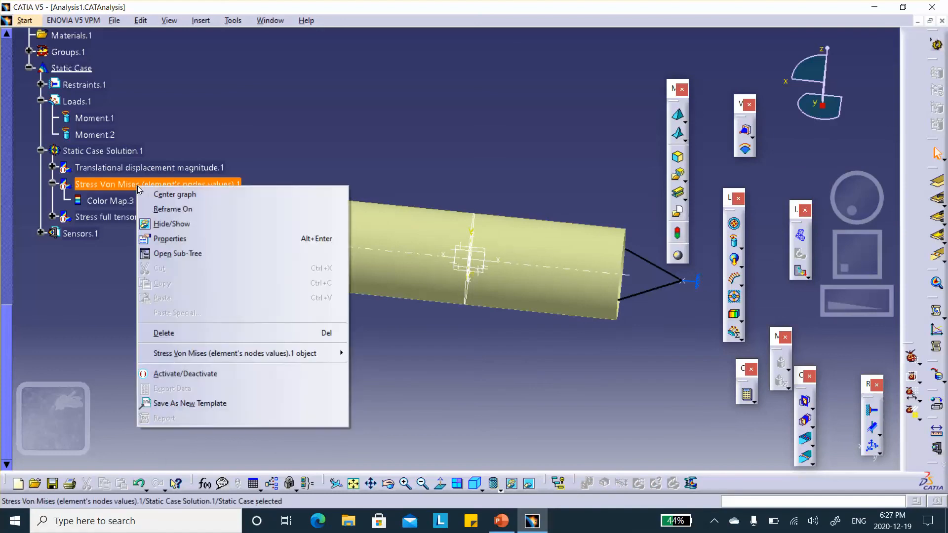
pyautogui.click(168, 374)
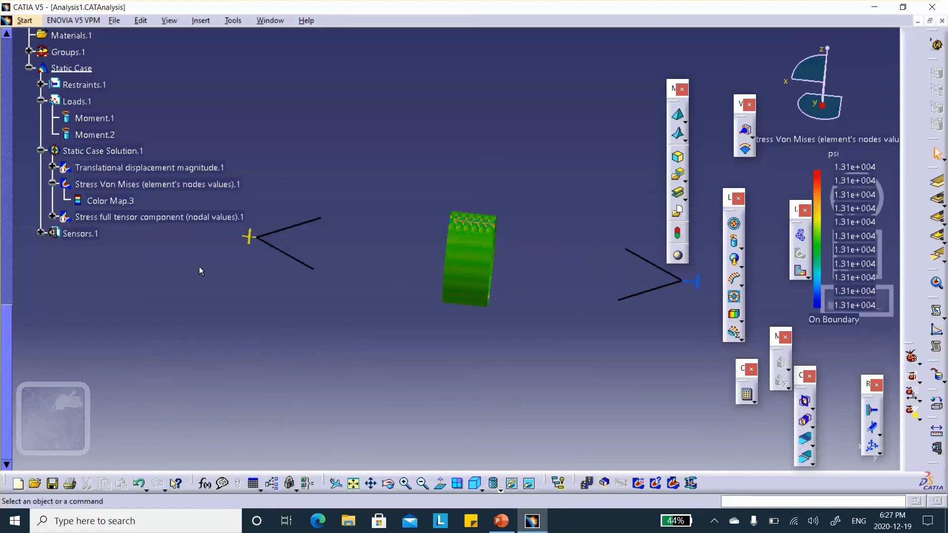
pyautogui.doubleClick(478, 266)
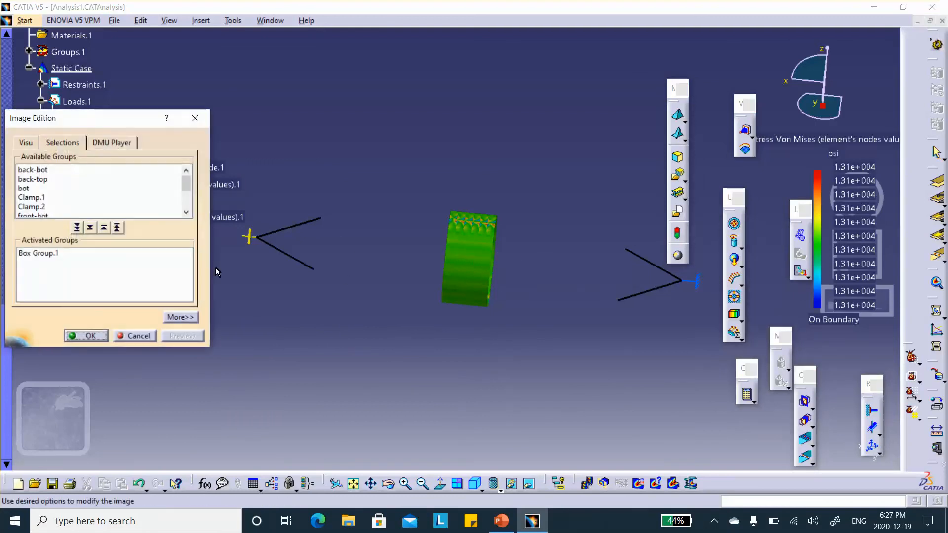
pyautogui.click(180, 317)
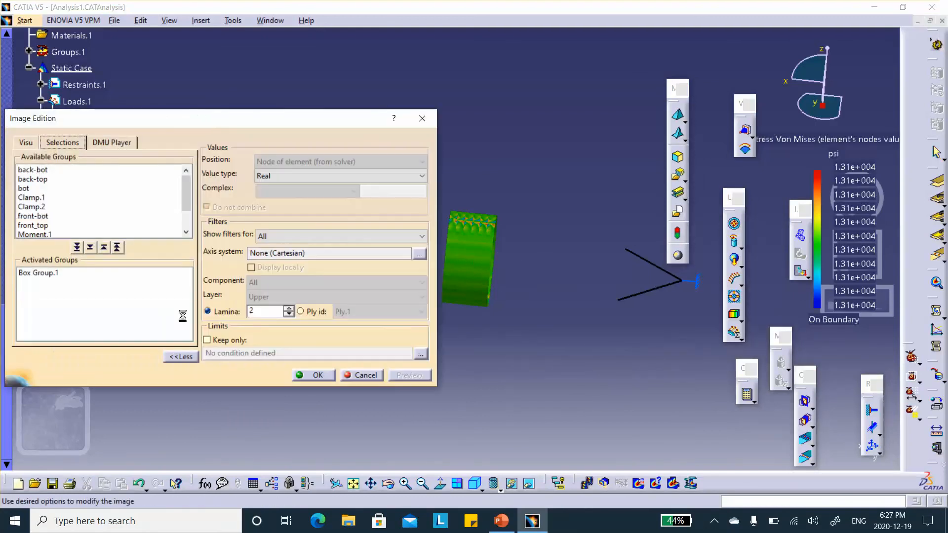
pyautogui.click(289, 315)
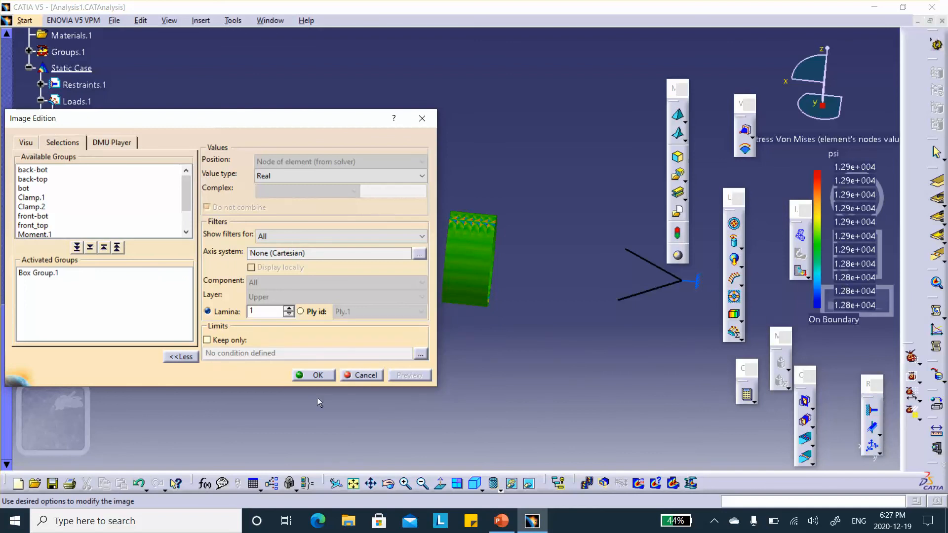
pyautogui.click(322, 375)
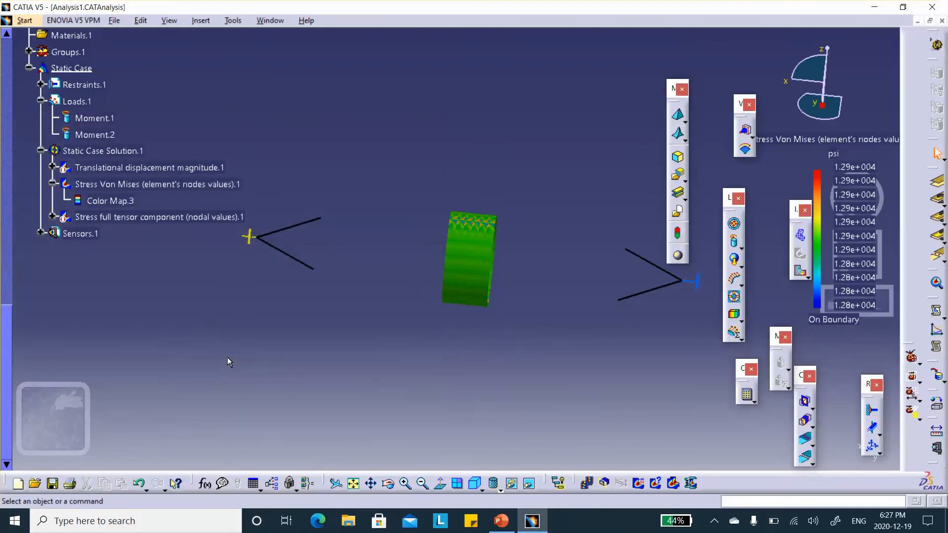
# - Deactivate the Von Mises stress image and activate the full tensor component stress image instead
pyautogui.rightClick(109, 186)
pyautogui.click(155, 375)
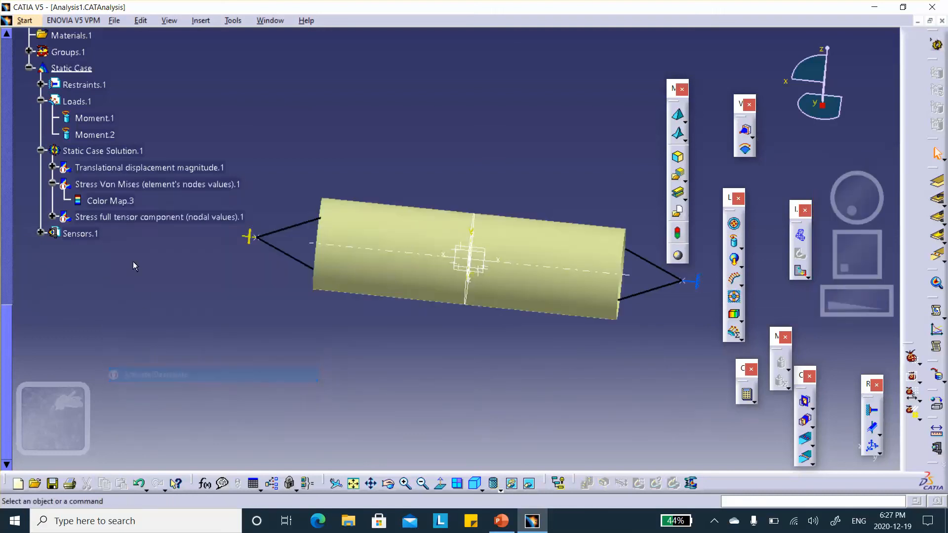
pyautogui.click(144, 219)
pyautogui.rightClick(145, 219)
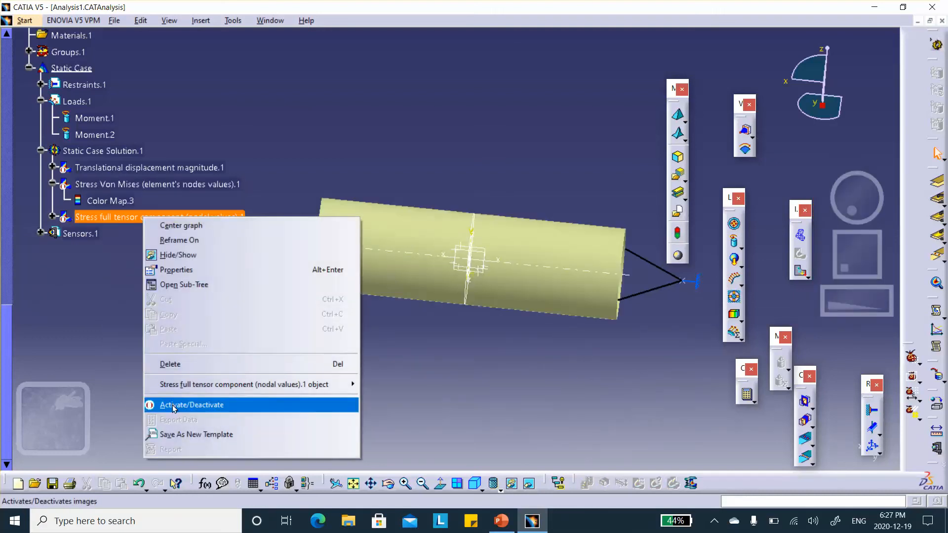
pyautogui.click(174, 405)
pyautogui.moveTo(324, 368); pyautogui.dragTo(323, 359, button='middle')
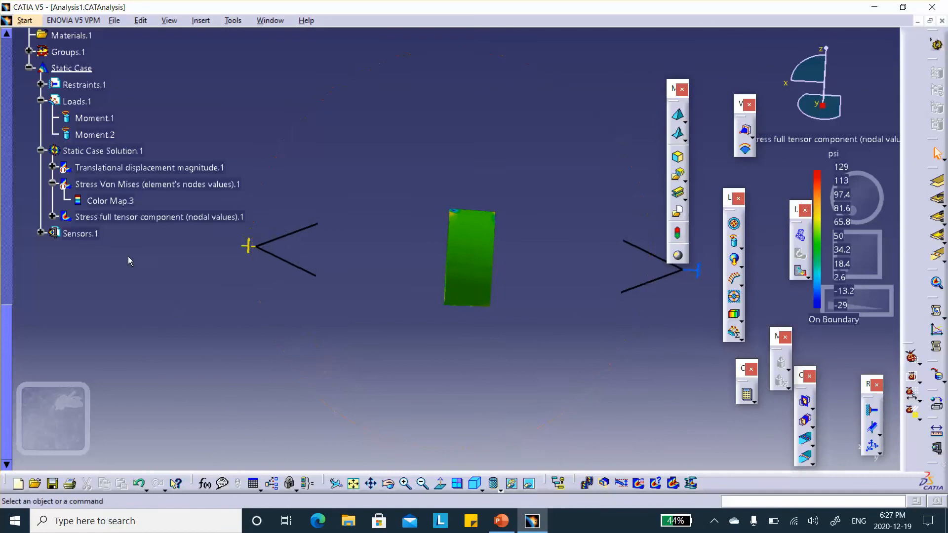
# - Set the full tensor stress image's component to C11 and inspect the shaft's middle band from an angle
pyautogui.doubleClick(160, 217)
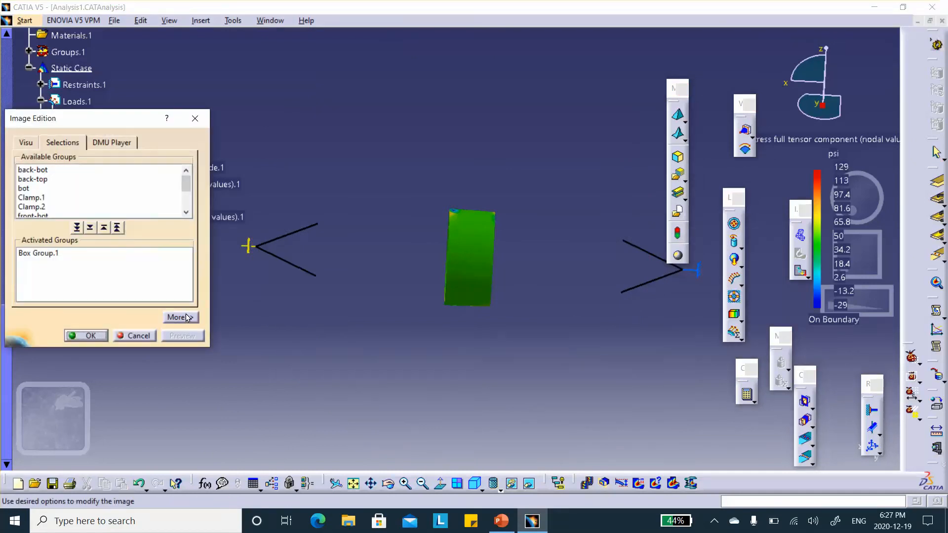
pyautogui.click(181, 317)
pyautogui.moveTo(459, 269); pyautogui.dragTo(494, 285, button='middle')
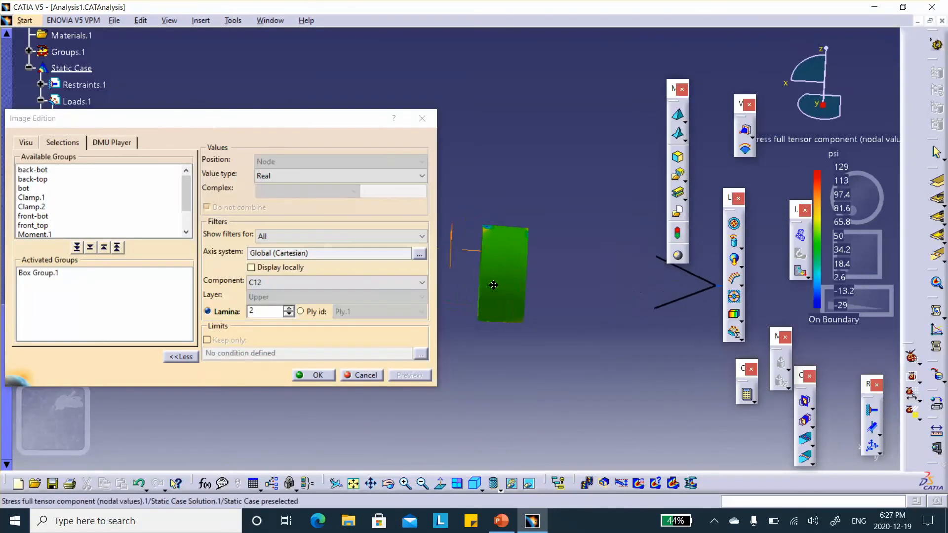
pyautogui.click(380, 287)
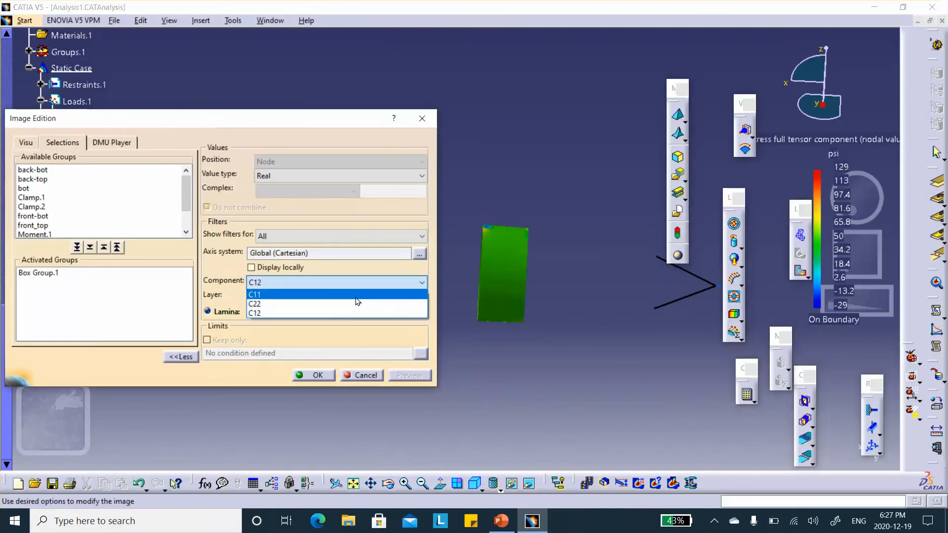
pyautogui.click(356, 303)
pyautogui.click(357, 283)
pyautogui.click(343, 297)
pyautogui.click(332, 295)
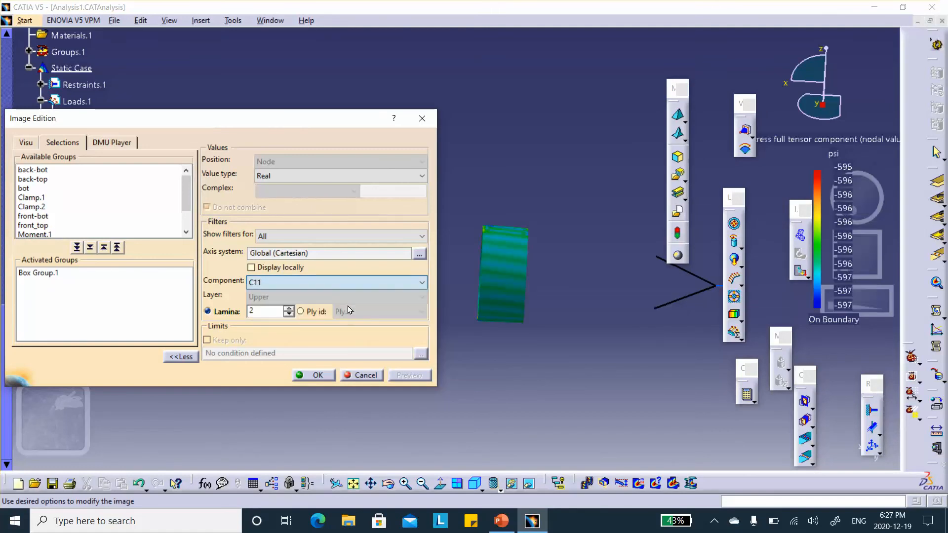
pyautogui.click(317, 374)
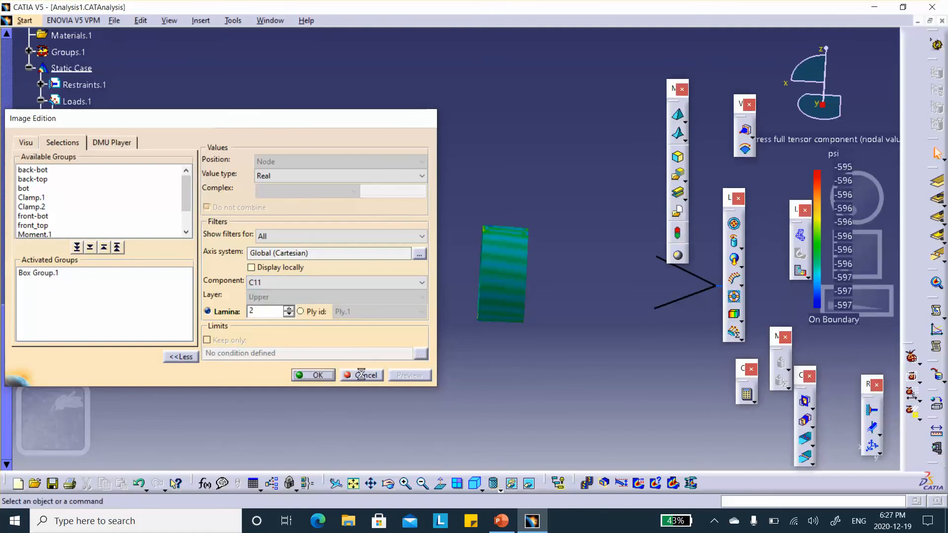
pyautogui.moveTo(350, 335); pyautogui.dragTo(437, 319, button='middle')
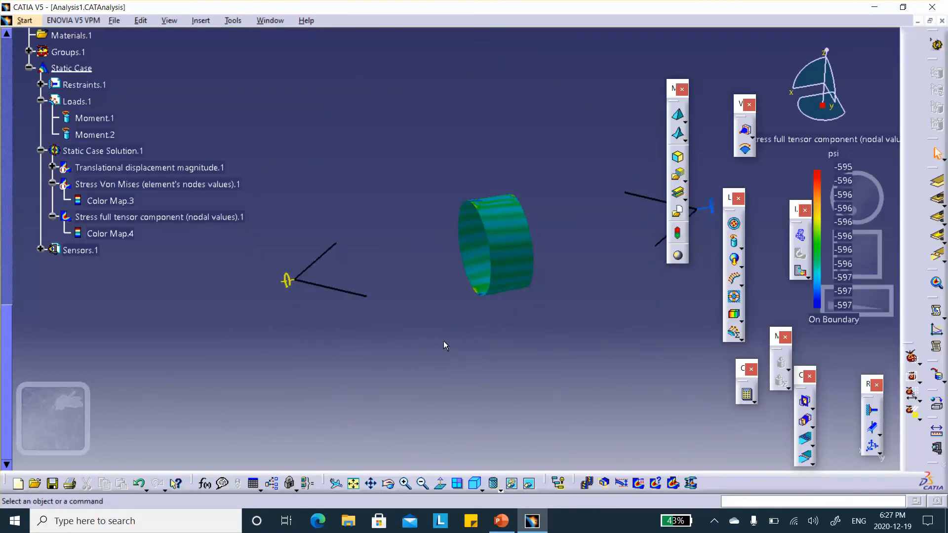
pyautogui.click(716, 523)
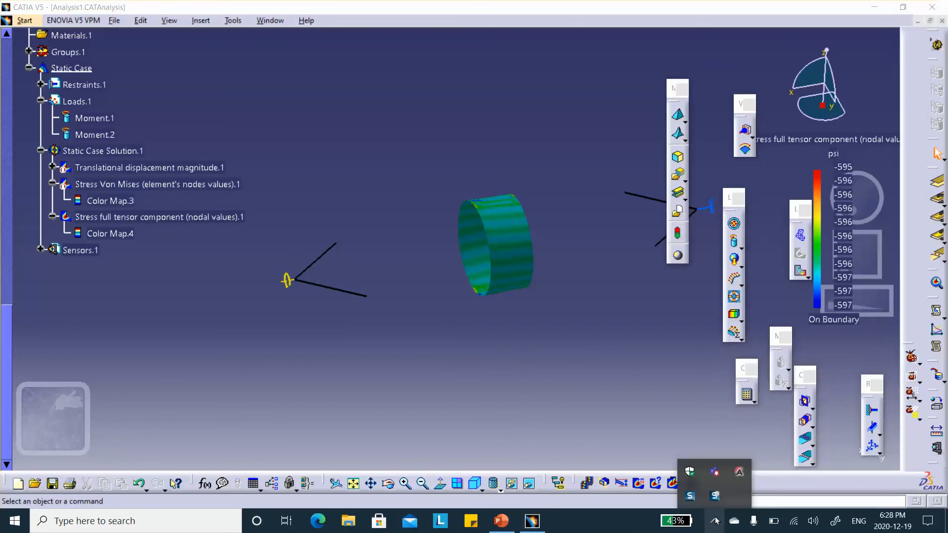